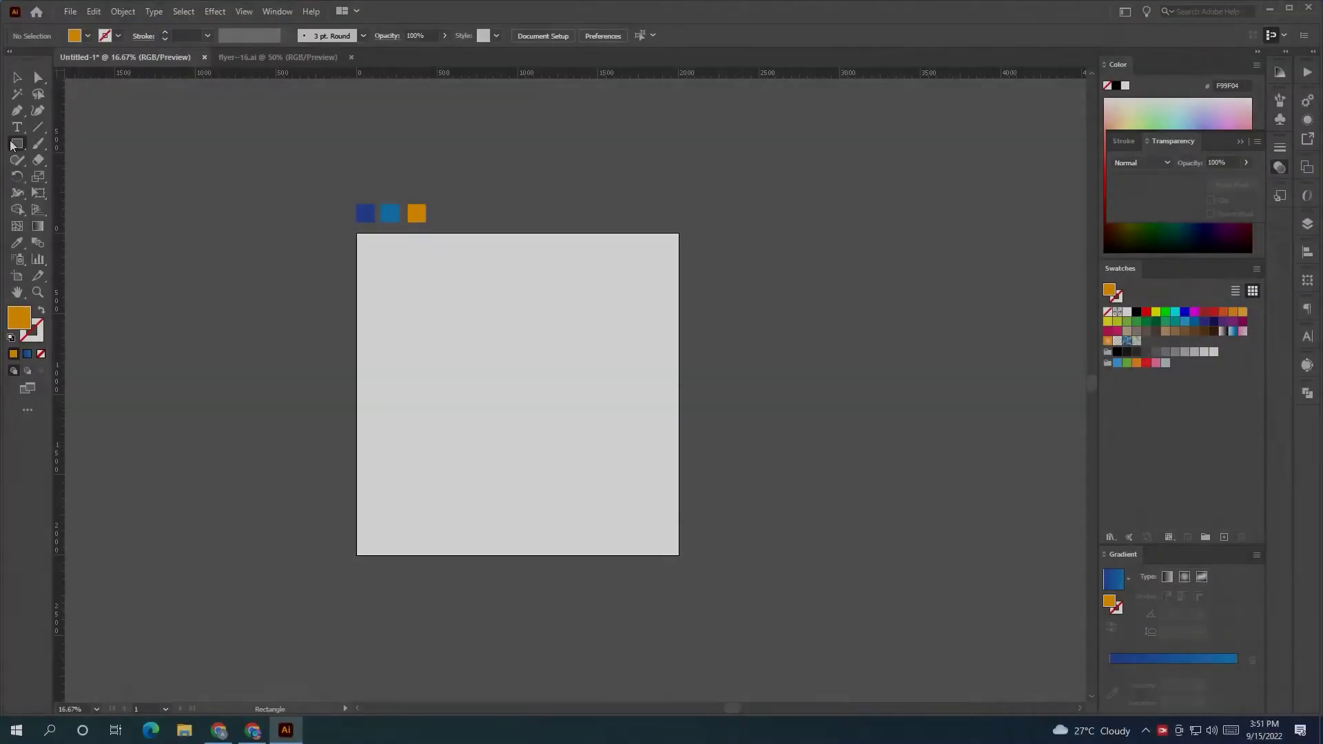
# - Pick the Ellipse Tool from the shape tools flyout
pyautogui.click(17, 143)
pyautogui.click(84, 177)
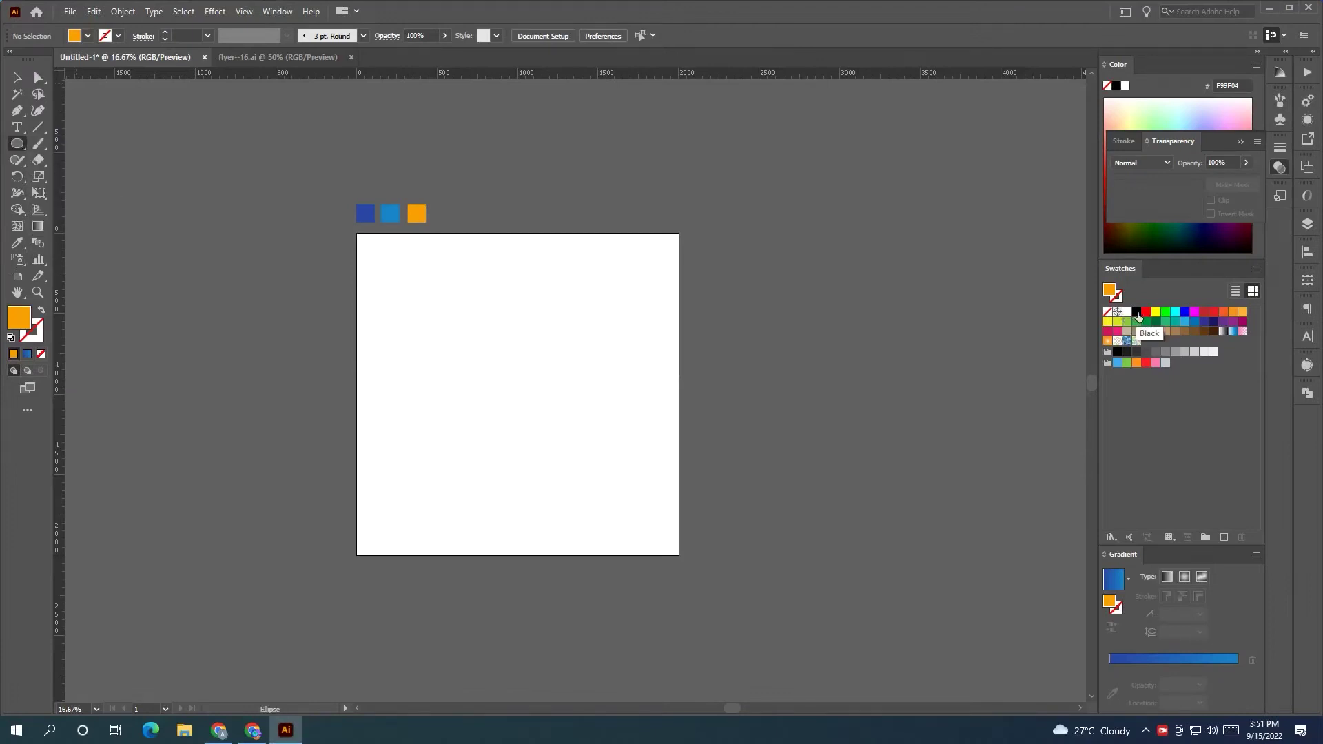
# - Draw an orange circle over the artboard's right edge and move it down
pyautogui.moveTo(627, 360); pyautogui.dragTo(725, 458)
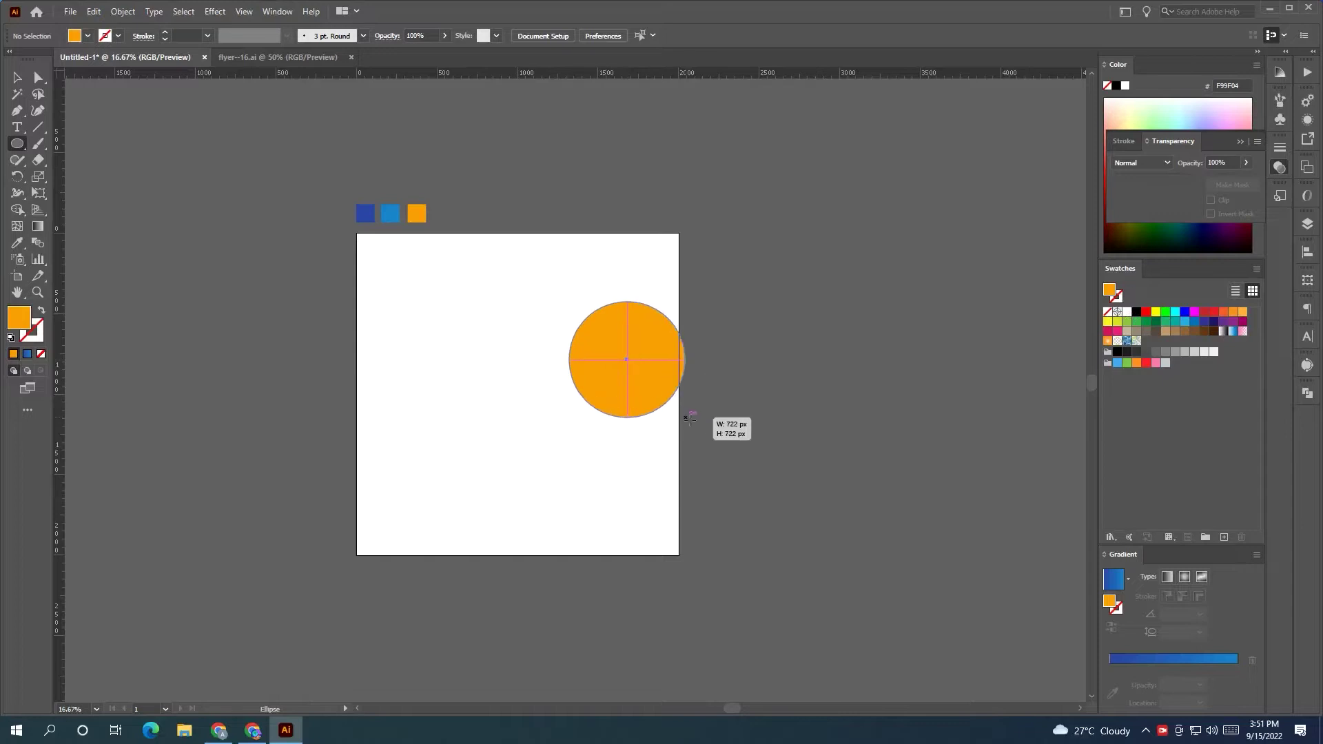
pyautogui.press('v')
pyautogui.moveTo(652, 314); pyautogui.dragTo(653, 333)
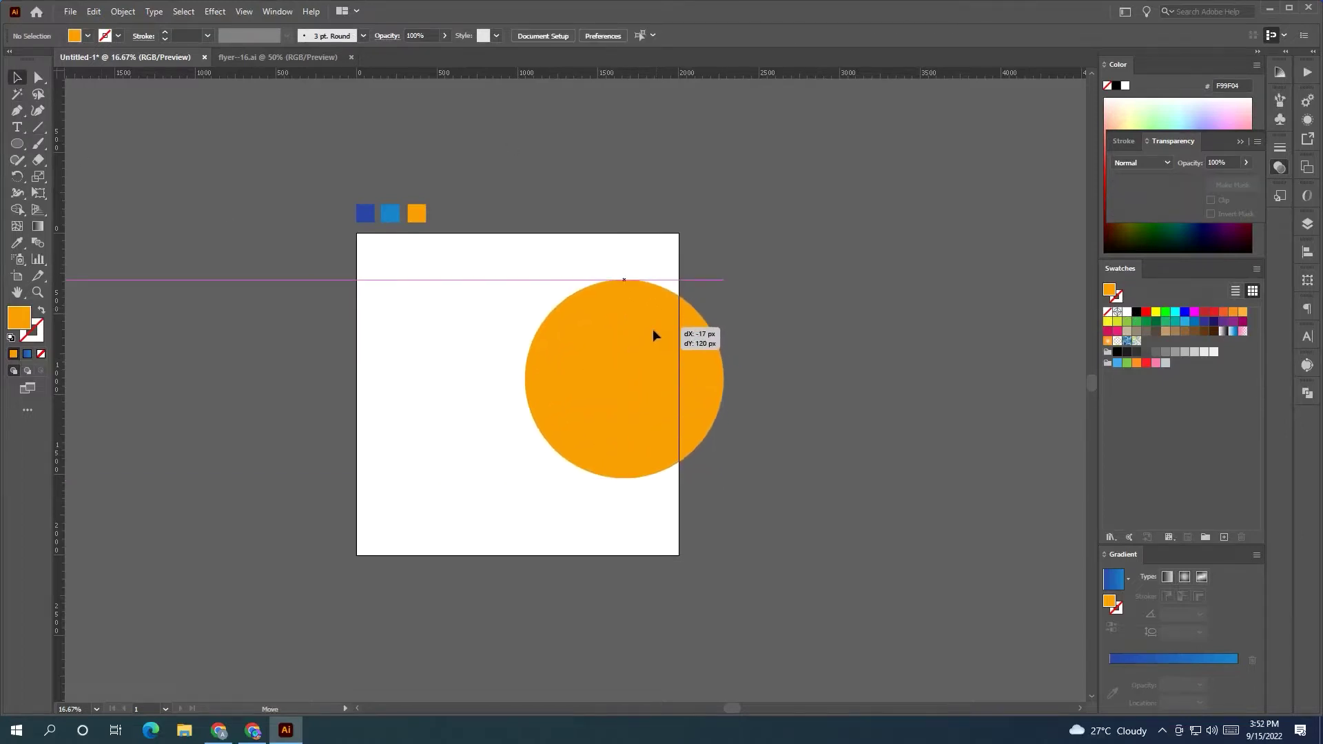
pyautogui.moveTo(652, 330); pyautogui.dragTo(665, 337)
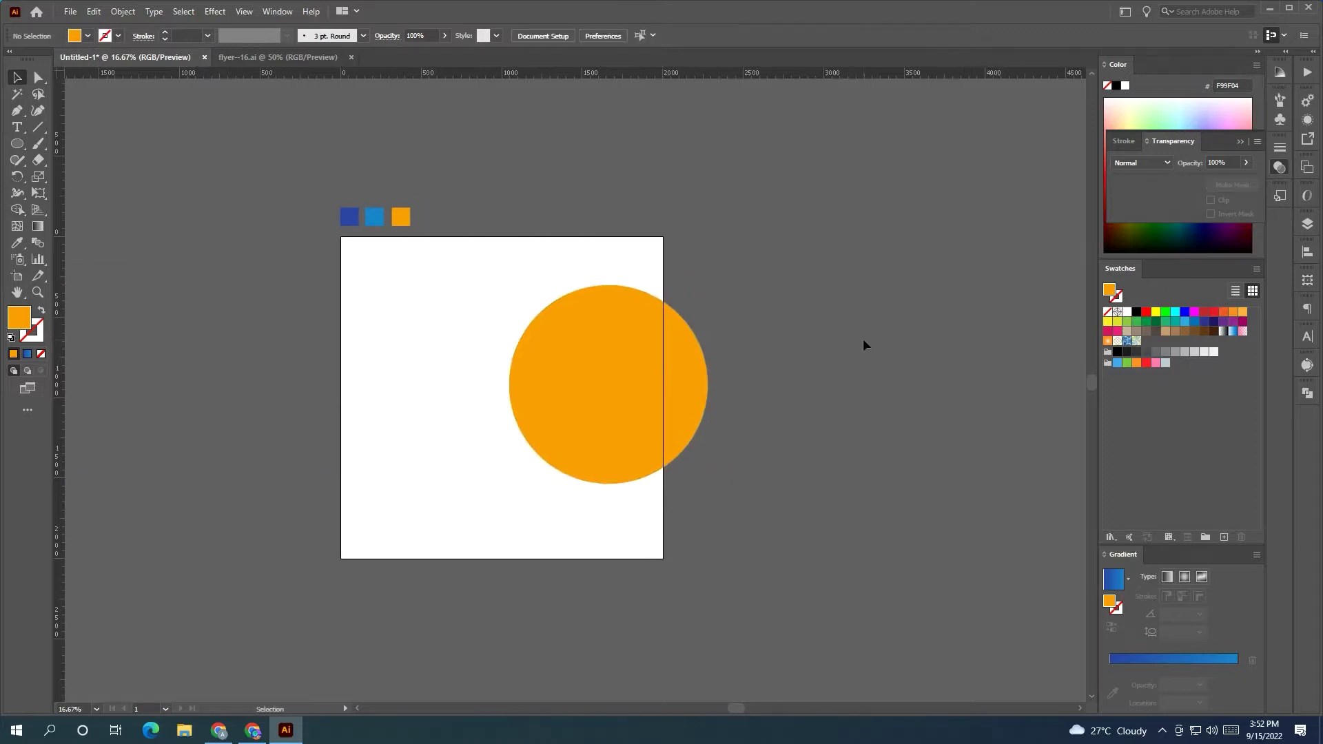
# - Enlarge the orange circle to about 1198 px and nudge it right
pyautogui.click(584, 385)
pyautogui.moveTo(707, 286); pyautogui.dragTo(708, 292)
pyautogui.moveTo(620, 358); pyautogui.dragTo(625, 358)
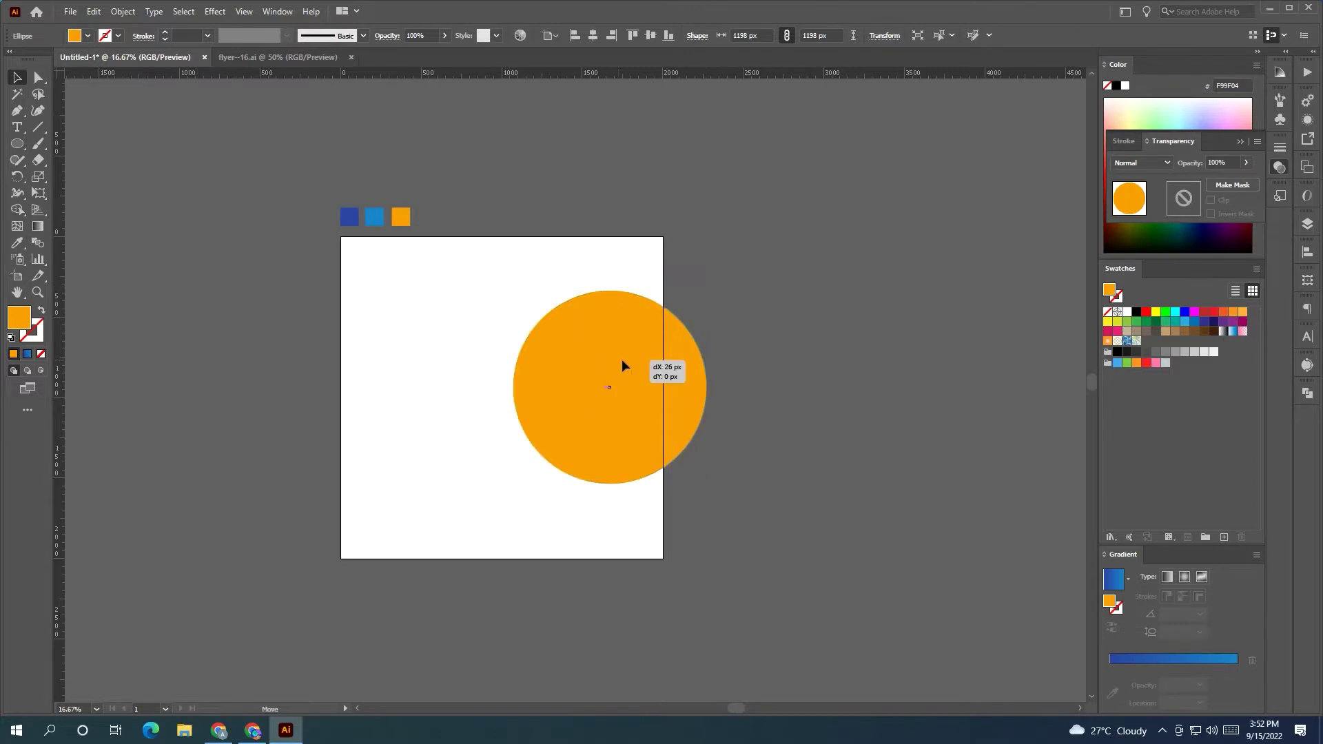
pyautogui.click(923, 393)
pyautogui.rightClick(17, 144)
pyautogui.click(76, 142)
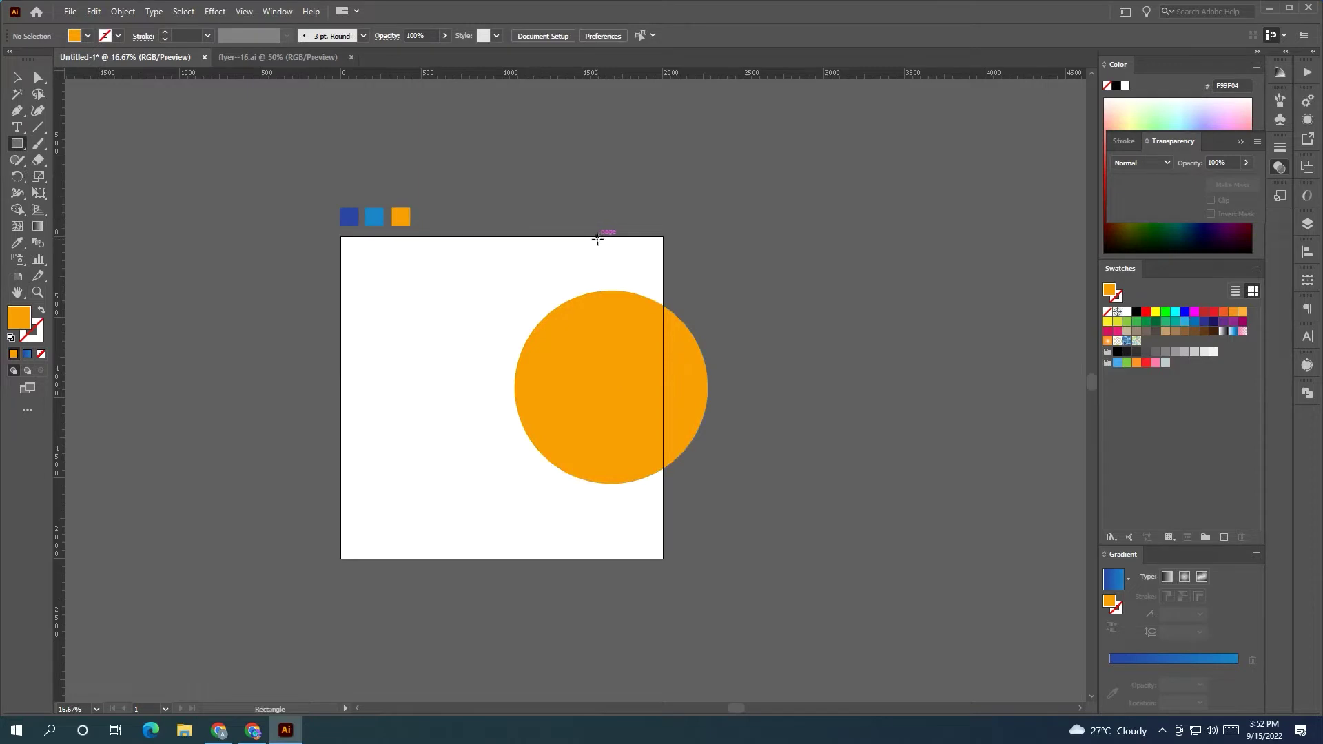
# - Draw a rectangle at the artboard's top-right corner, overlapping the orange circle
pyautogui.moveTo(591, 236); pyautogui.dragTo(663, 325)
pyautogui.click(28, 79)
pyautogui.click(710, 378)
pyautogui.click(633, 269)
pyautogui.moveTo(591, 280); pyautogui.dragTo(585, 281)
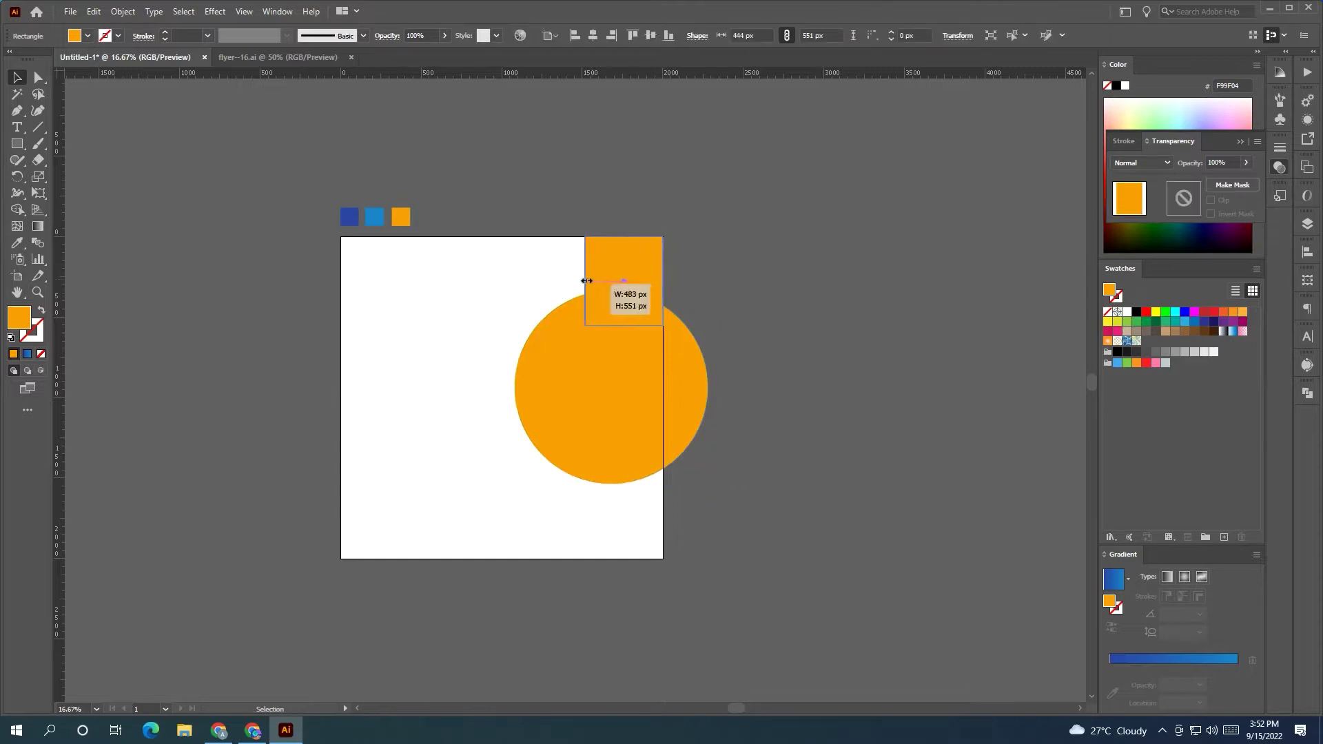
pyautogui.keyDown('shift'); pyautogui.click(697, 374); pyautogui.keyUp('shift')
pyautogui.moveTo(627, 328); pyautogui.dragTo(618, 346)
# - Merge the circle and rectangle with Shape Builder and round the joint where they meet
pyautogui.hotkey('ctrl', 'shift', 'a')
pyautogui.hotkey('ctrl', 'z')
pyautogui.hotkey('ctrl', 'z')
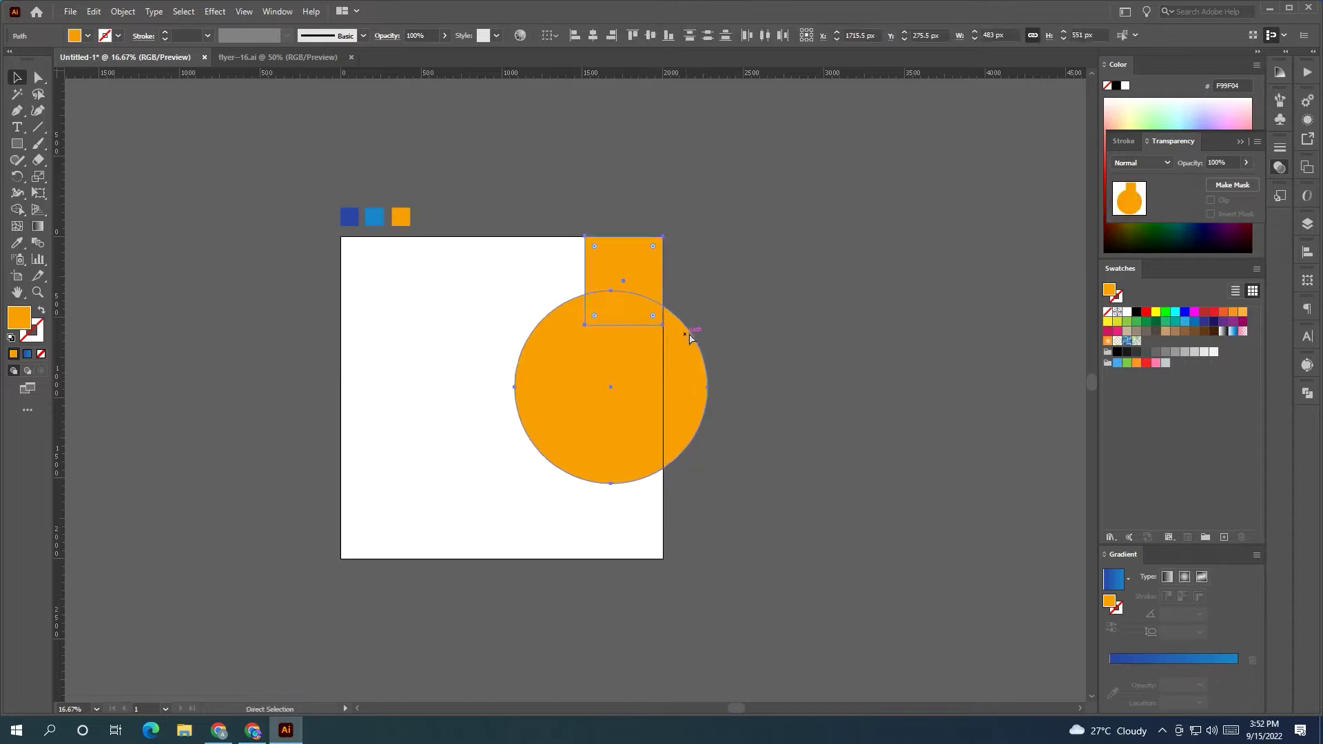
pyautogui.click(780, 341)
pyautogui.click(676, 354)
pyautogui.keyDown('shift'); pyautogui.click(630, 260); pyautogui.keyUp('shift')
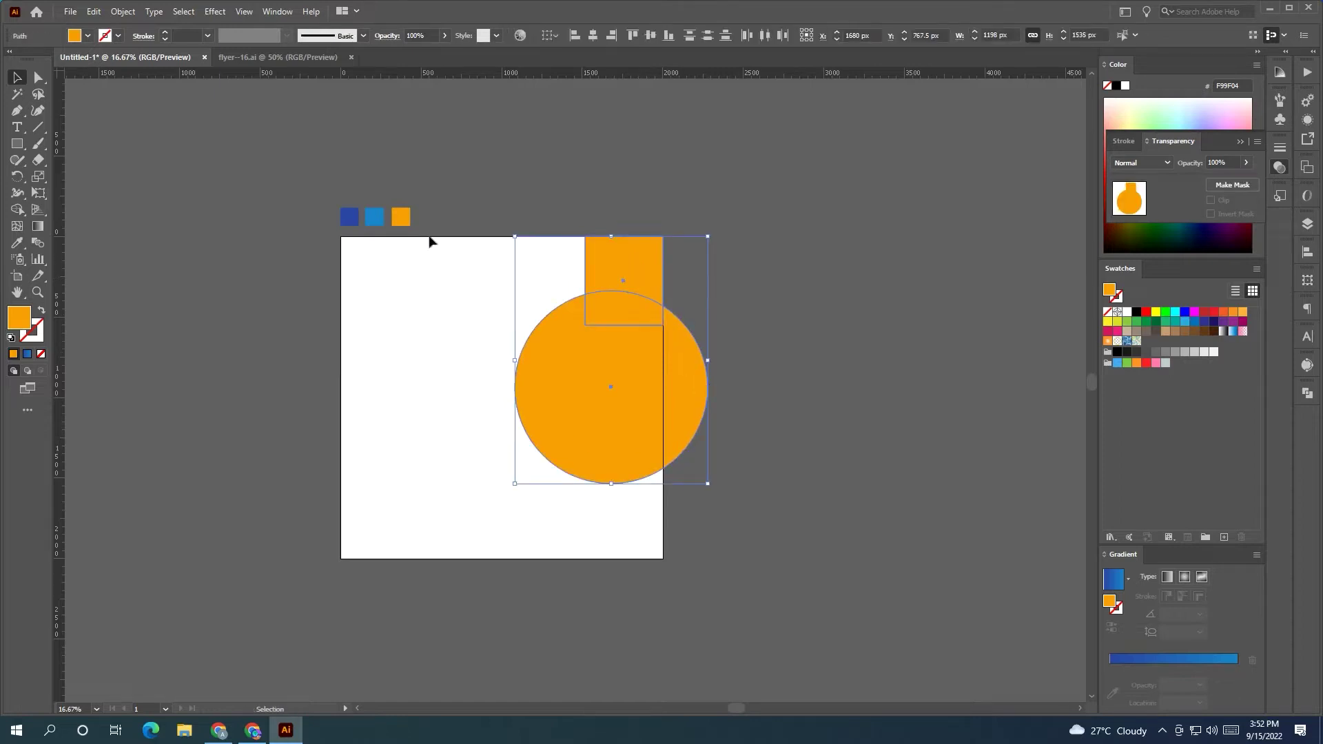
pyautogui.click(18, 210)
pyautogui.moveTo(617, 422)
pyautogui.mouseDown()
pyautogui.moveTo(644, 287)
pyautogui.moveTo(472, 228)
pyautogui.moveTo(515, 257)
pyautogui.mouseUp()
pyautogui.click(38, 78)
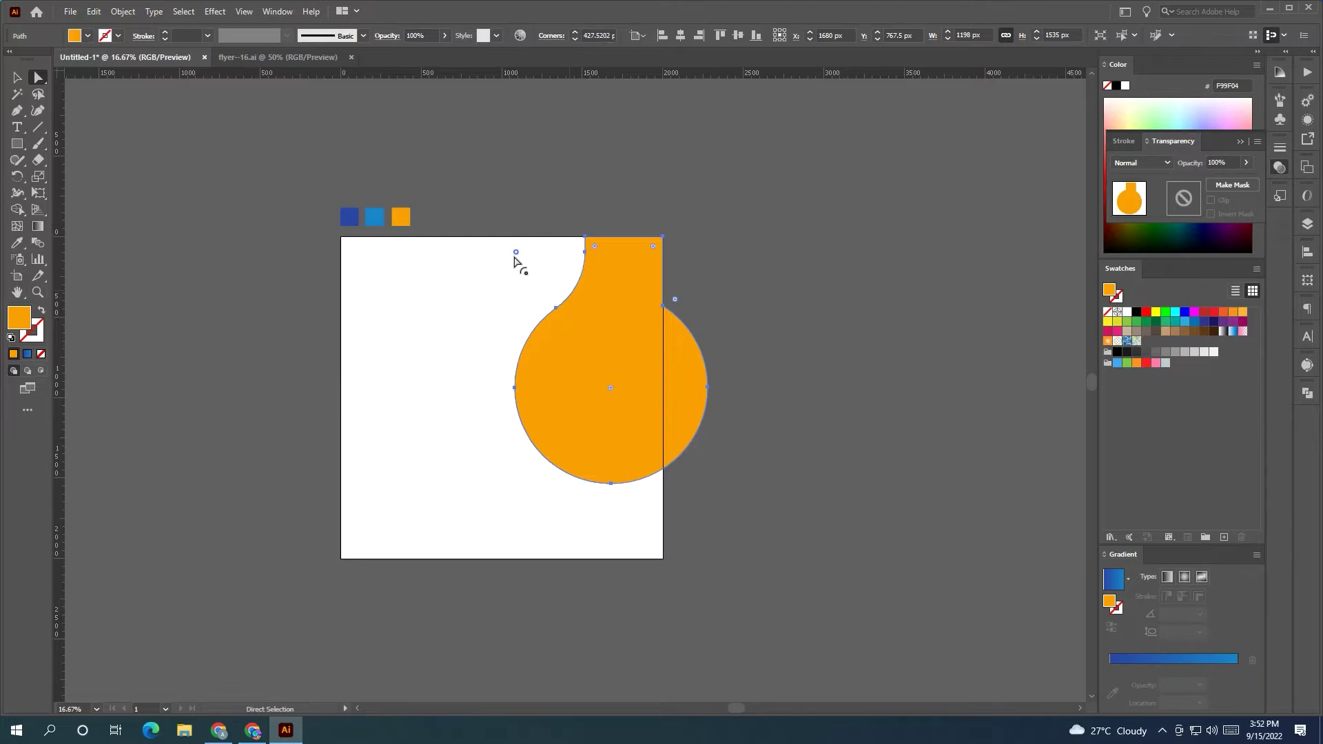
pyautogui.click(568, 190)
# - Cover the artboard with a white rectangle and bring the orange shape in front of it
pyautogui.press('m')
pyautogui.moveTo(341, 237); pyautogui.dragTo(663, 558)
pyautogui.click(1128, 312)
pyautogui.press('v')
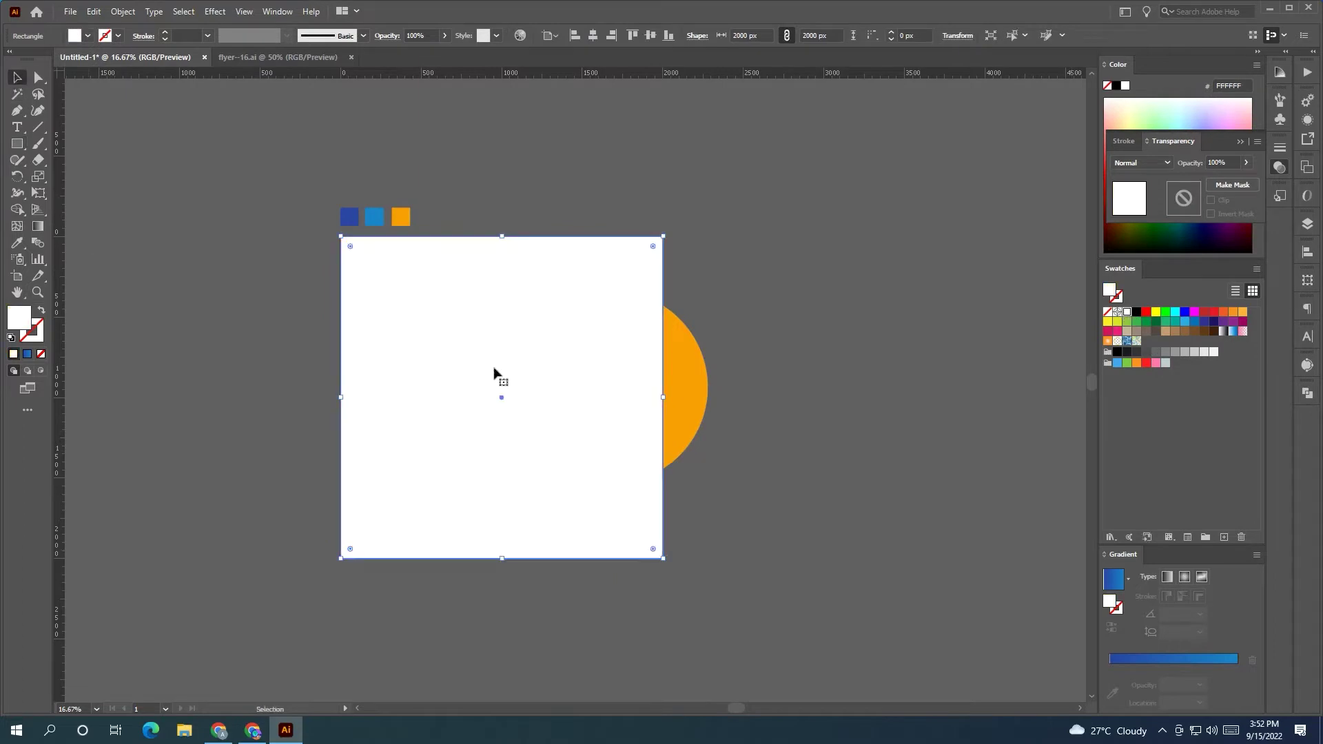
pyautogui.rightClick(679, 371)
pyautogui.click(862, 620)
pyautogui.click(917, 563)
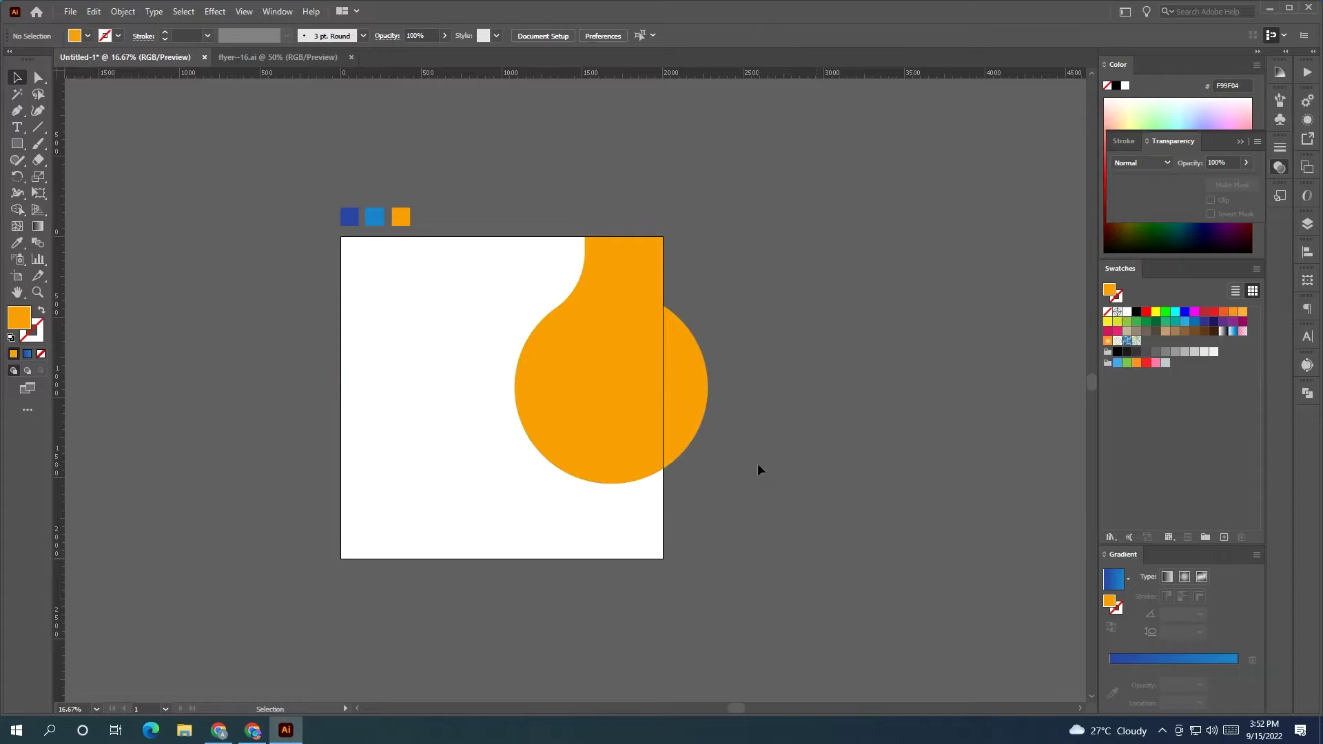
# - Trim away the part of the orange shape extending beyond the artboard's right edge
pyautogui.hotkey('ctrl', 'a')
pyautogui.click(17, 209)
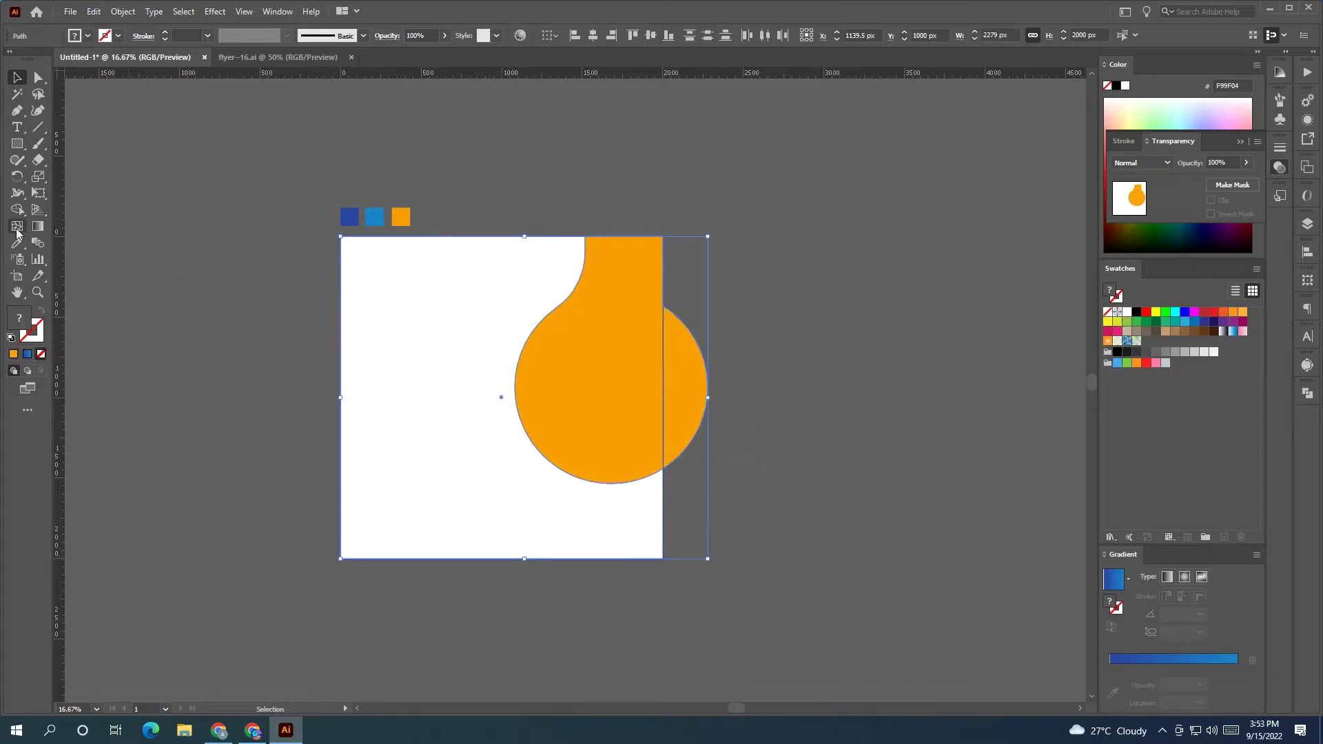
pyautogui.keyDown('alt'); pyautogui.click(678, 352); pyautogui.keyUp('alt')
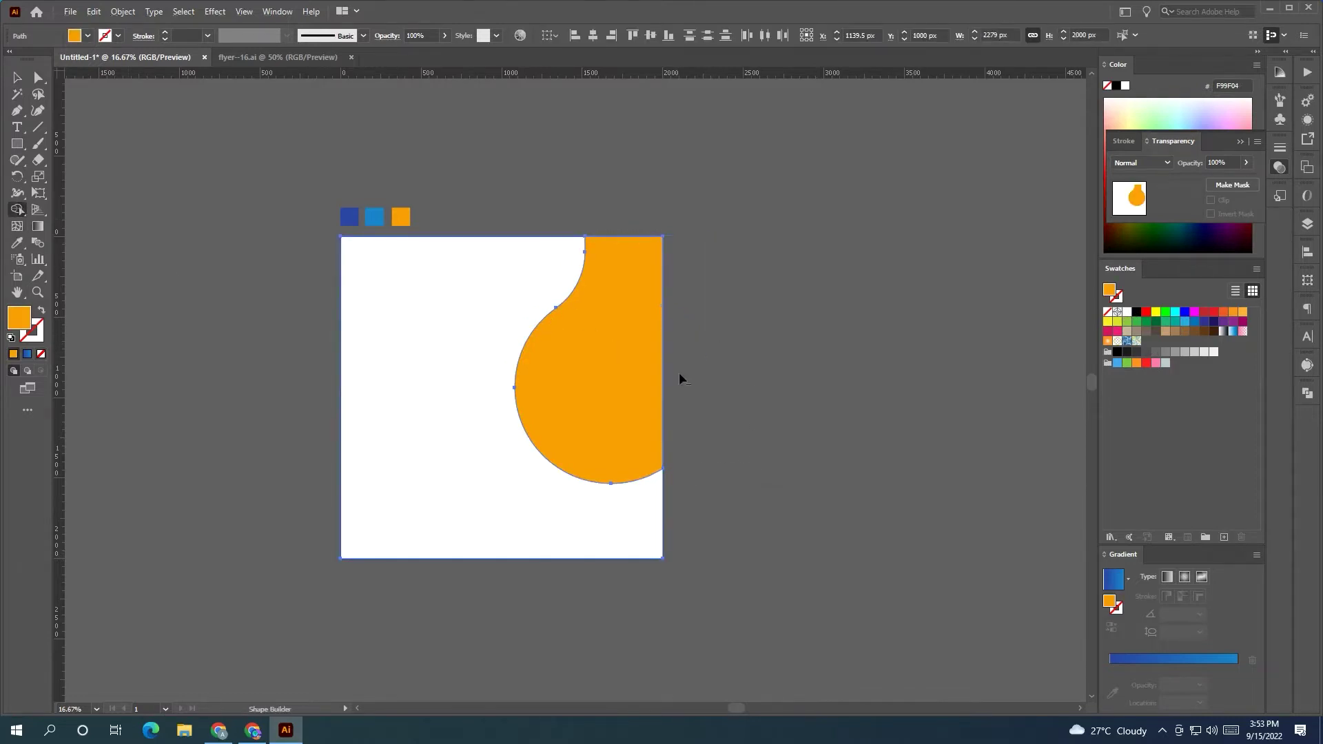
pyautogui.click(133, 150)
pyautogui.click(17, 143)
pyautogui.moveTo(21, 145); pyautogui.dragTo(97, 177)
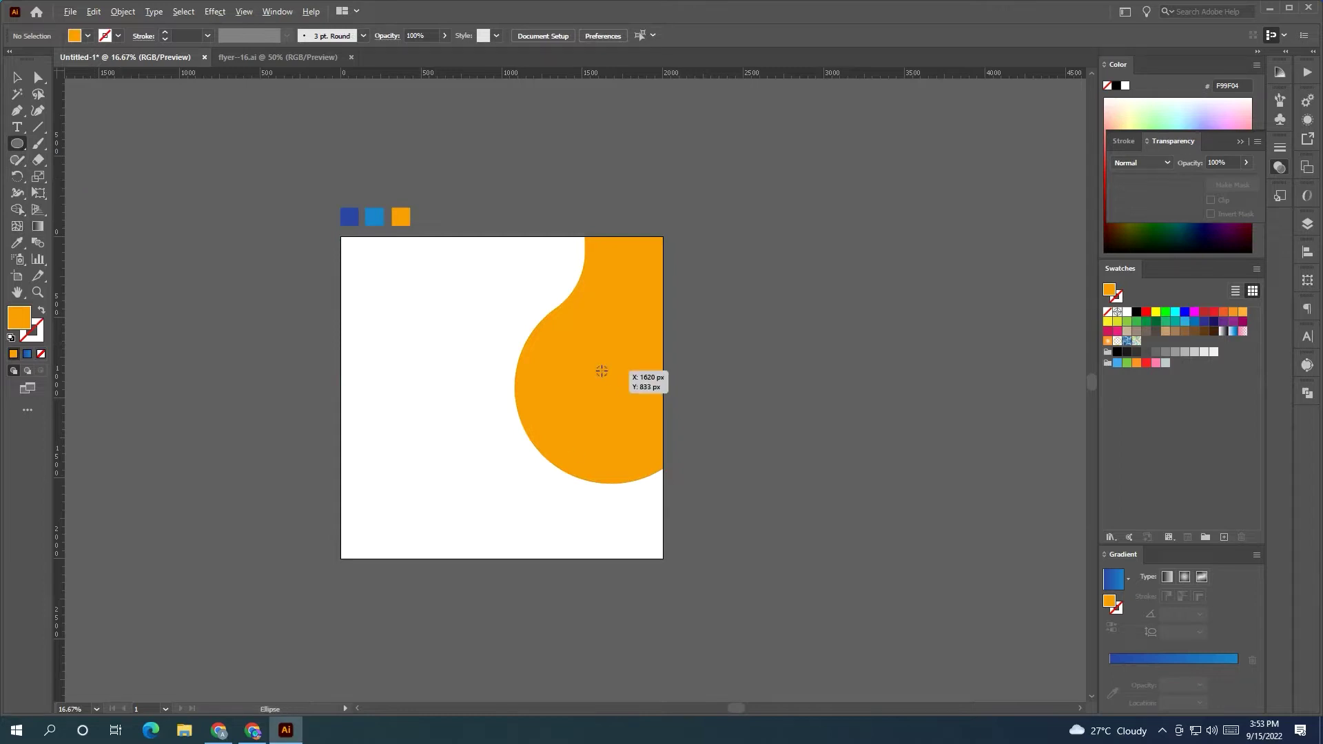
# - Recolour the curved shape dark blue by eyedropping the blue swatch
pyautogui.click(17, 243)
pyautogui.click(349, 217)
pyautogui.click(17, 77)
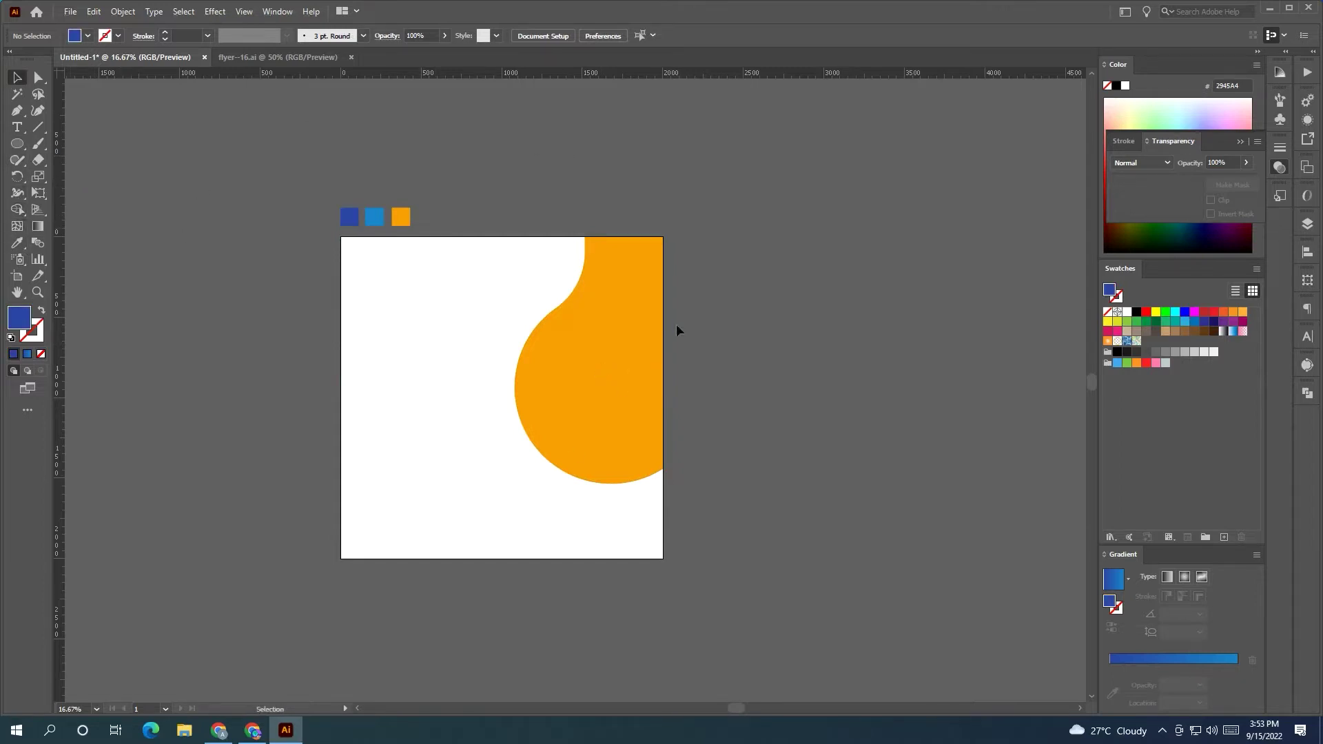
pyautogui.click(634, 330)
pyautogui.click(17, 242)
pyautogui.click(349, 217)
pyautogui.click(17, 78)
pyautogui.click(136, 120)
# - Draw a circle over the blue shape and fill it white
pyautogui.click(17, 144)
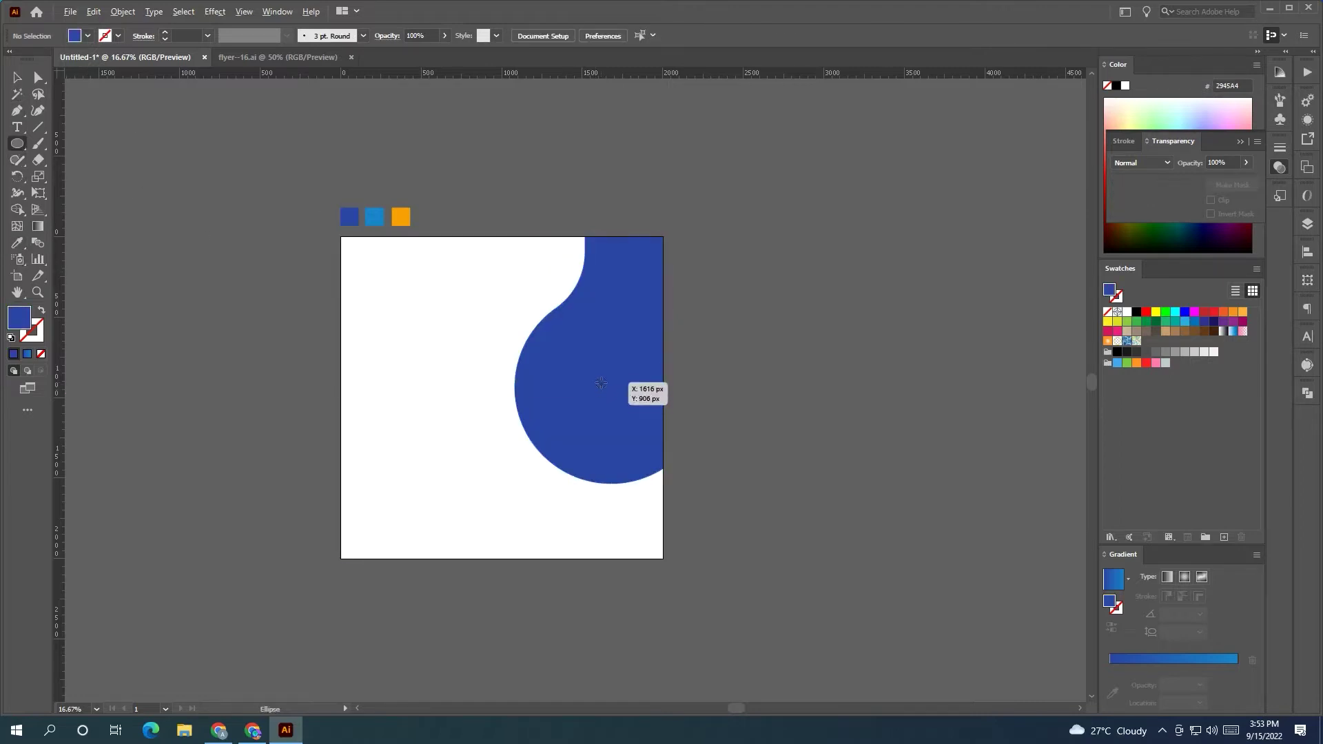
pyautogui.moveTo(612, 390)
pyautogui.mouseDown()
pyautogui.moveTo(656, 419)
pyautogui.moveTo(704, 482)
pyautogui.mouseUp()
pyautogui.press('v')
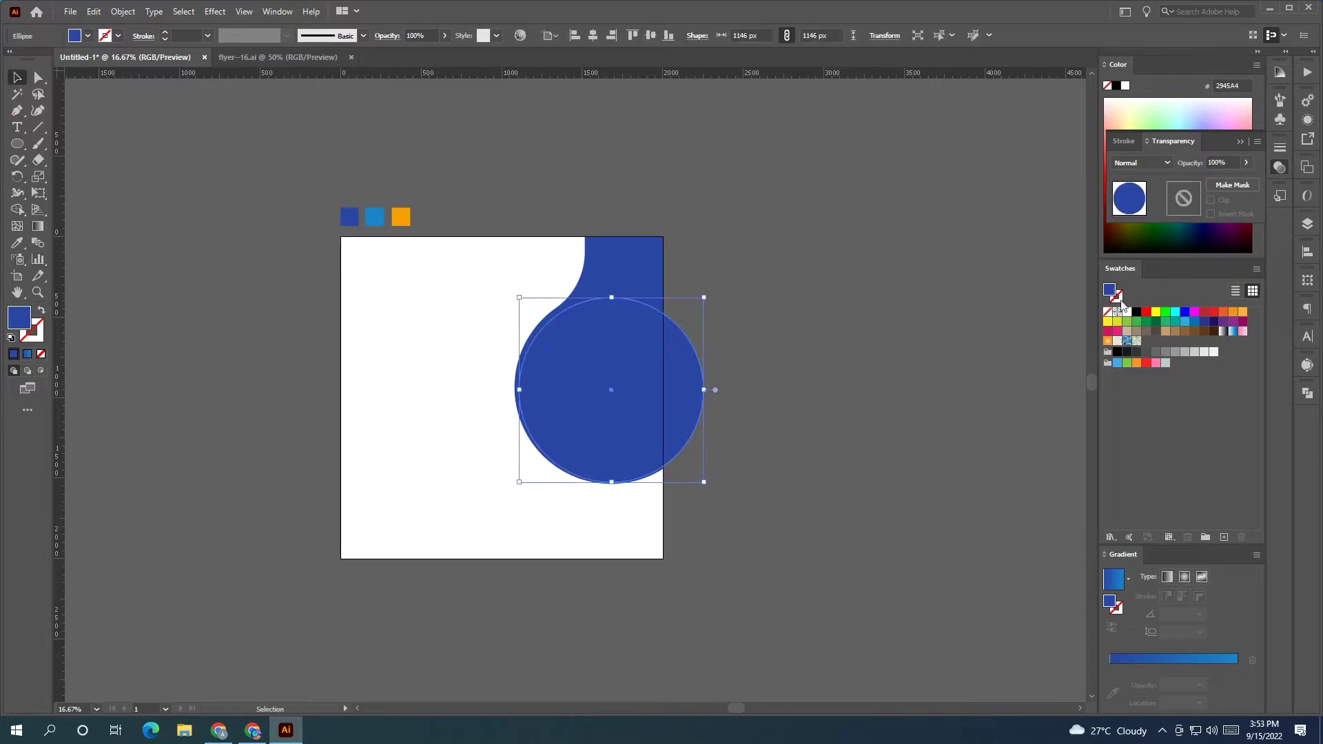
pyautogui.click(1126, 311)
pyautogui.click(952, 317)
# - Move and slightly enlarge the white circle so only a thin blue crescent remains
pyautogui.moveTo(672, 374); pyautogui.dragTo(651, 380)
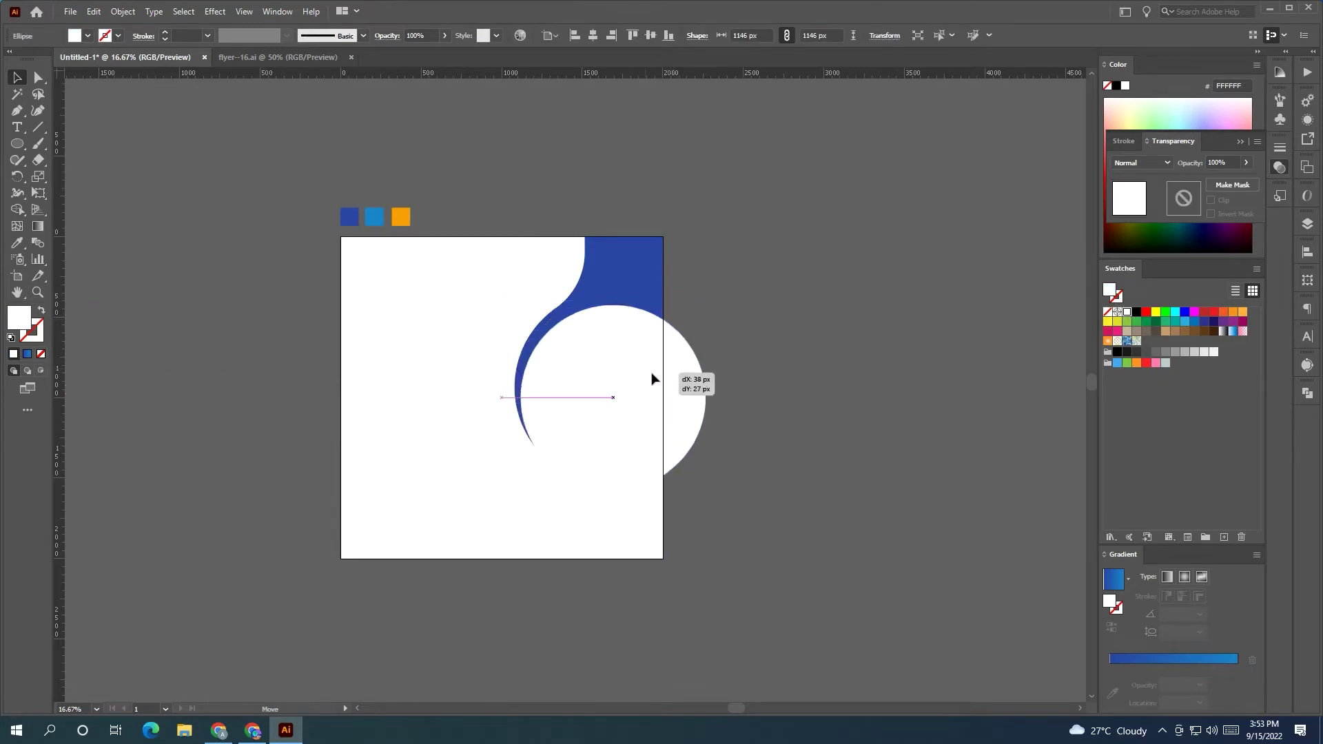
pyautogui.moveTo(522, 305); pyautogui.dragTo(510, 302)
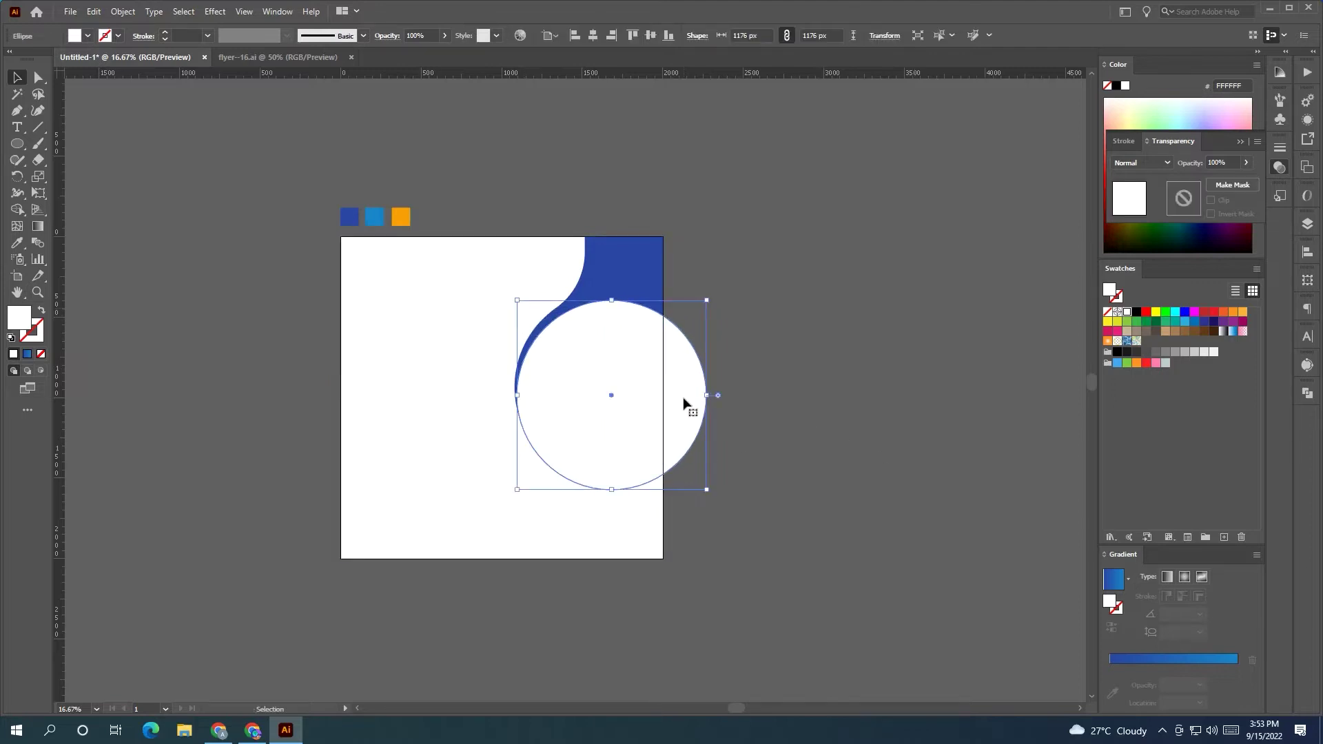
pyautogui.hotkey('shift', 'Left')
pyautogui.hotkey('shift', 'Left')
pyautogui.hotkey('shift', 'Down')
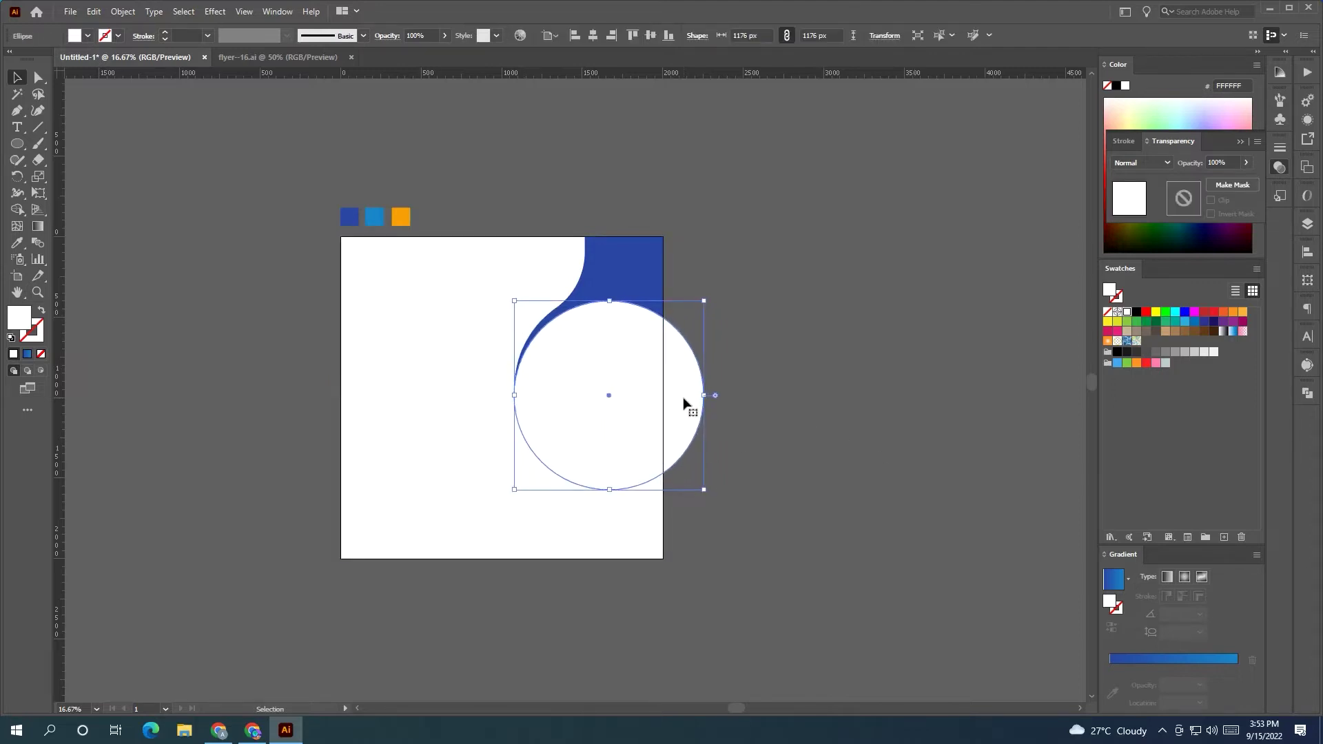
pyautogui.hotkey('shift', 'Left')
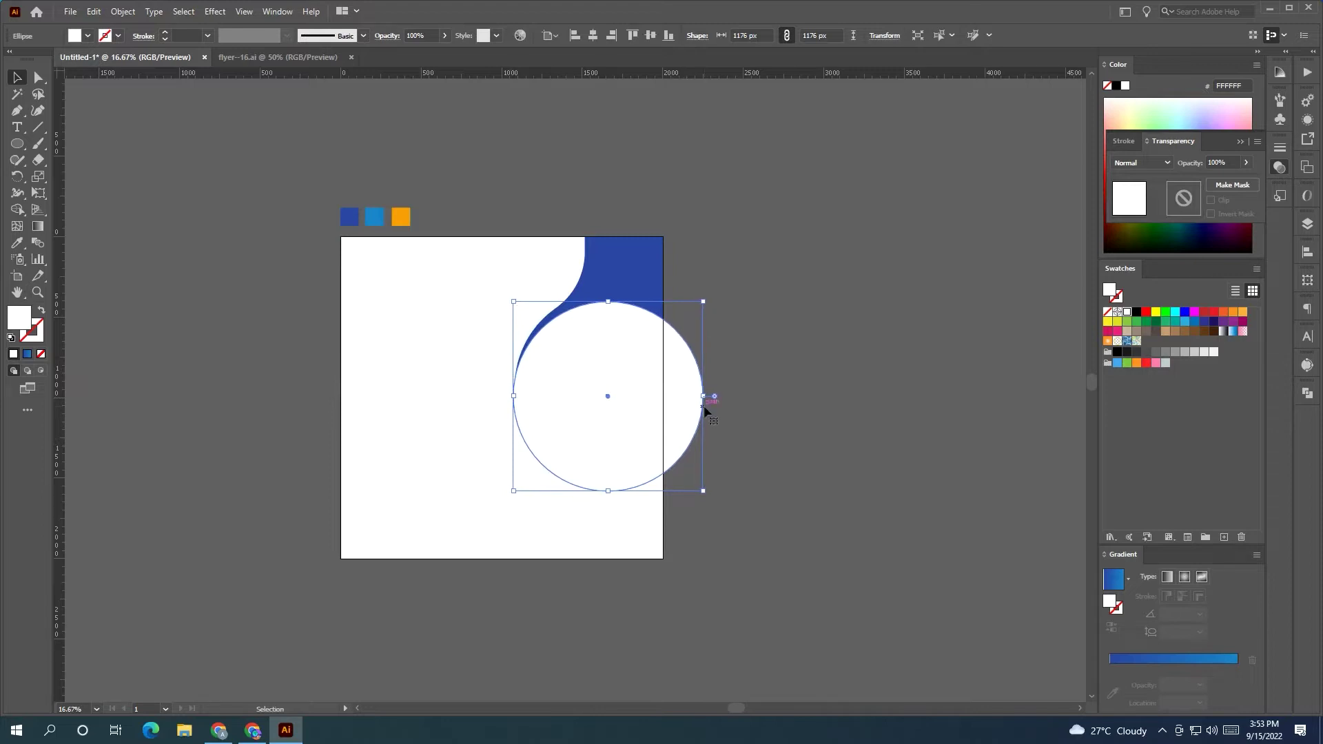
pyautogui.click(829, 401)
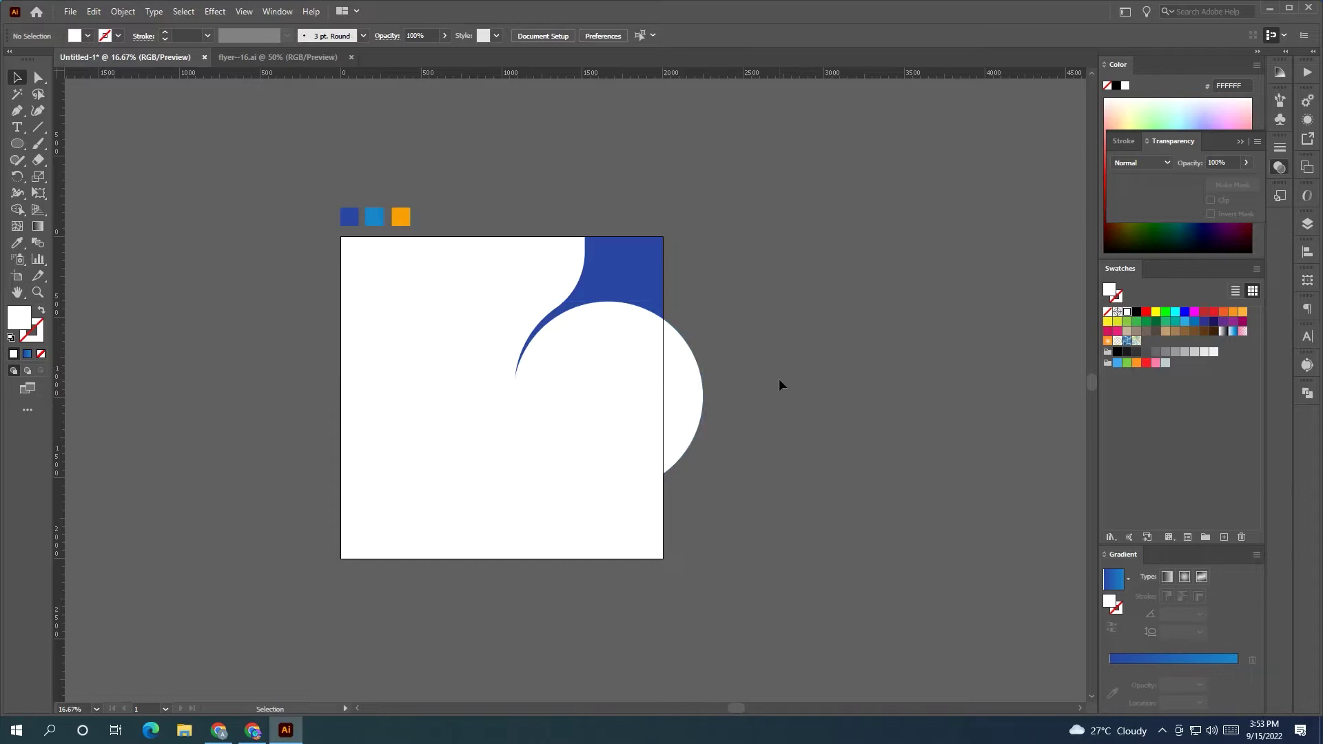
# - Paste a copy of the white circle in front and shrink it around its centre
pyautogui.click(637, 339)
pyautogui.click(93, 11)
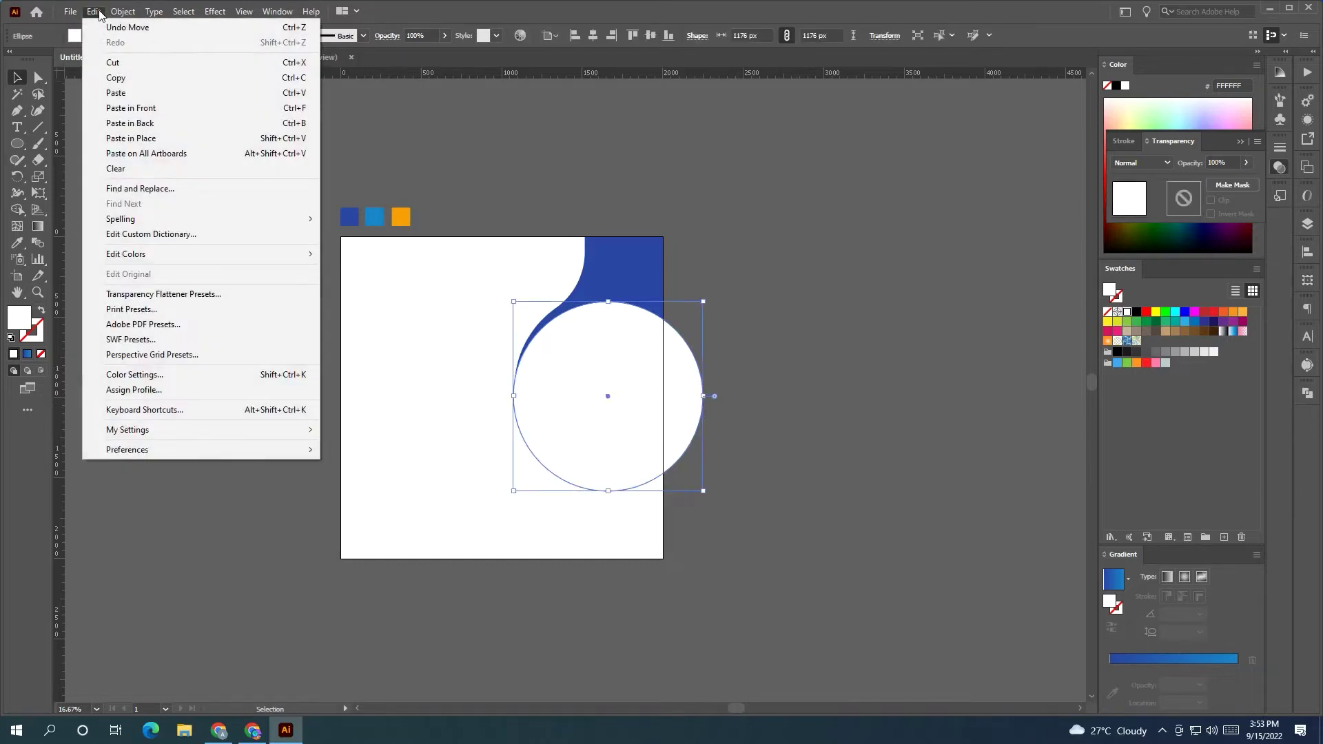
pyautogui.click(94, 11)
pyautogui.click(149, 109)
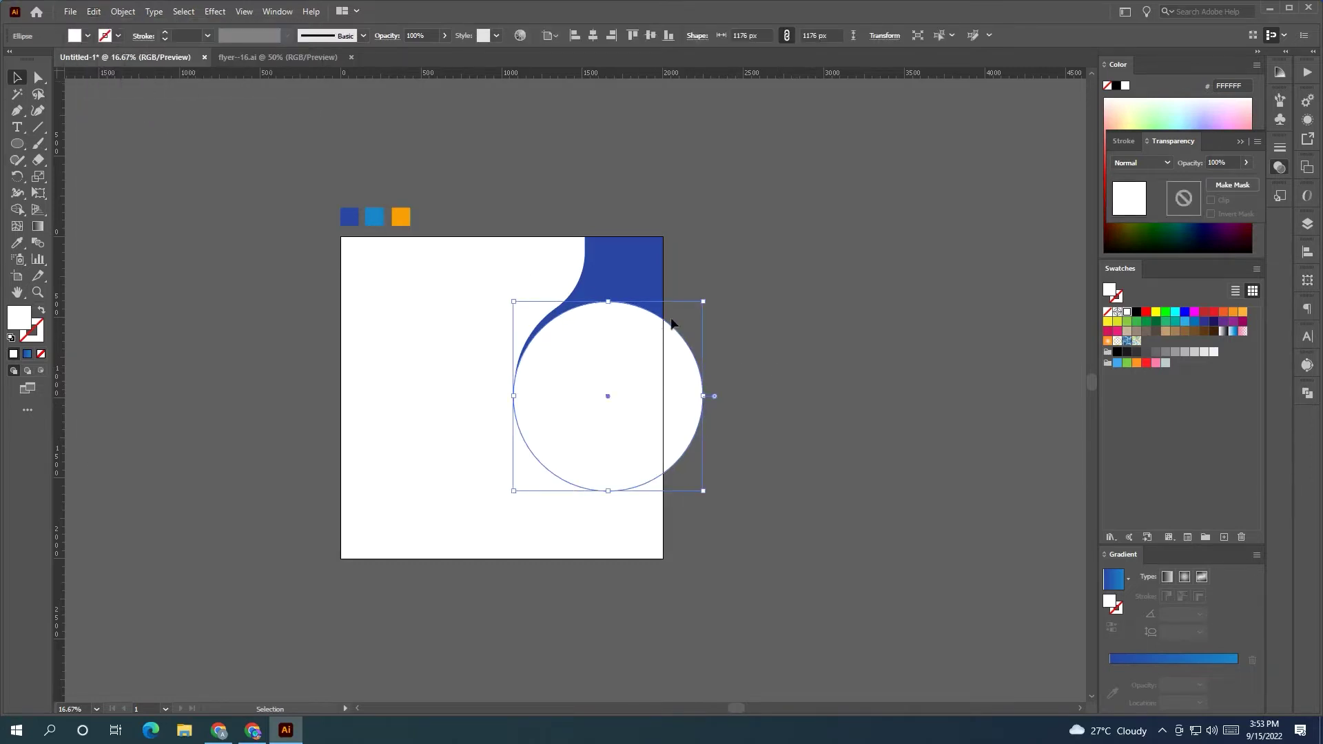
pyautogui.moveTo(704, 301); pyautogui.dragTo(699, 308)
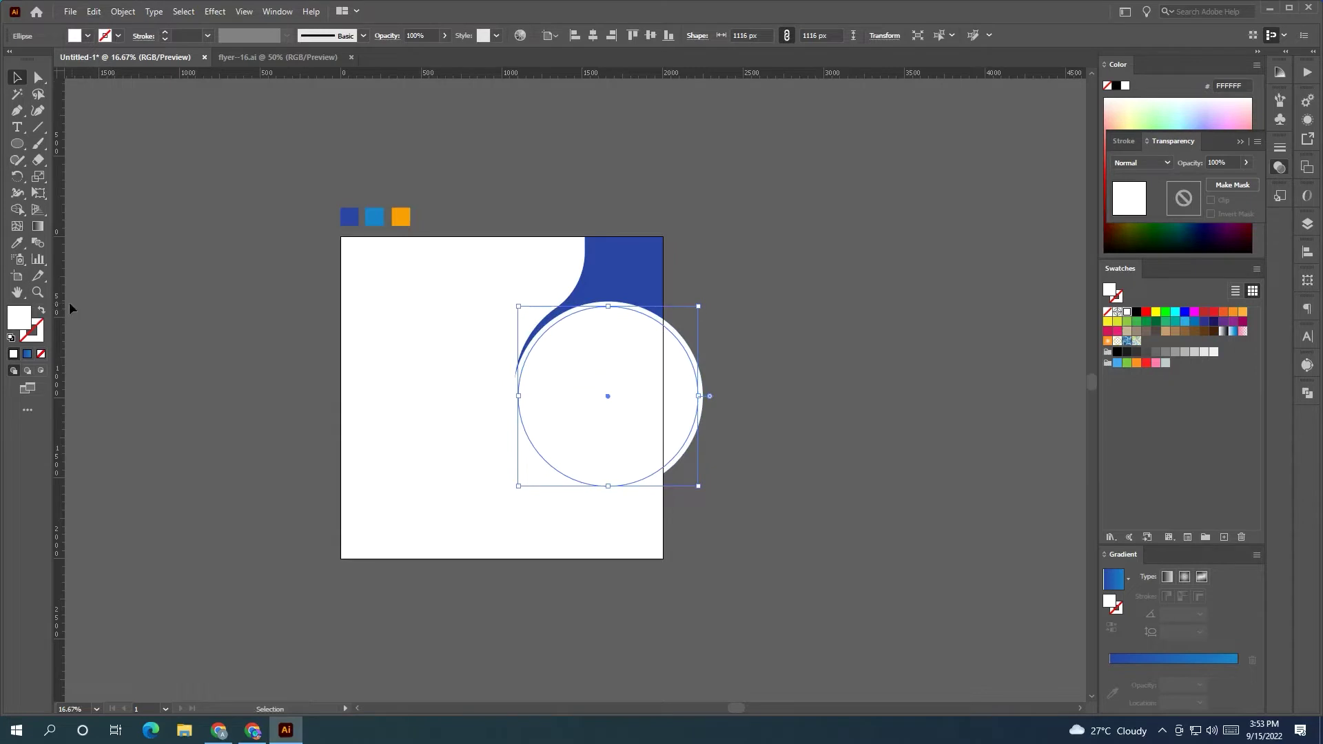
# - Turn the copy into an orange 12 pt dashed outline
pyautogui.hotkey('shift', 'x')
pyautogui.press('i')
pyautogui.click(389, 219)
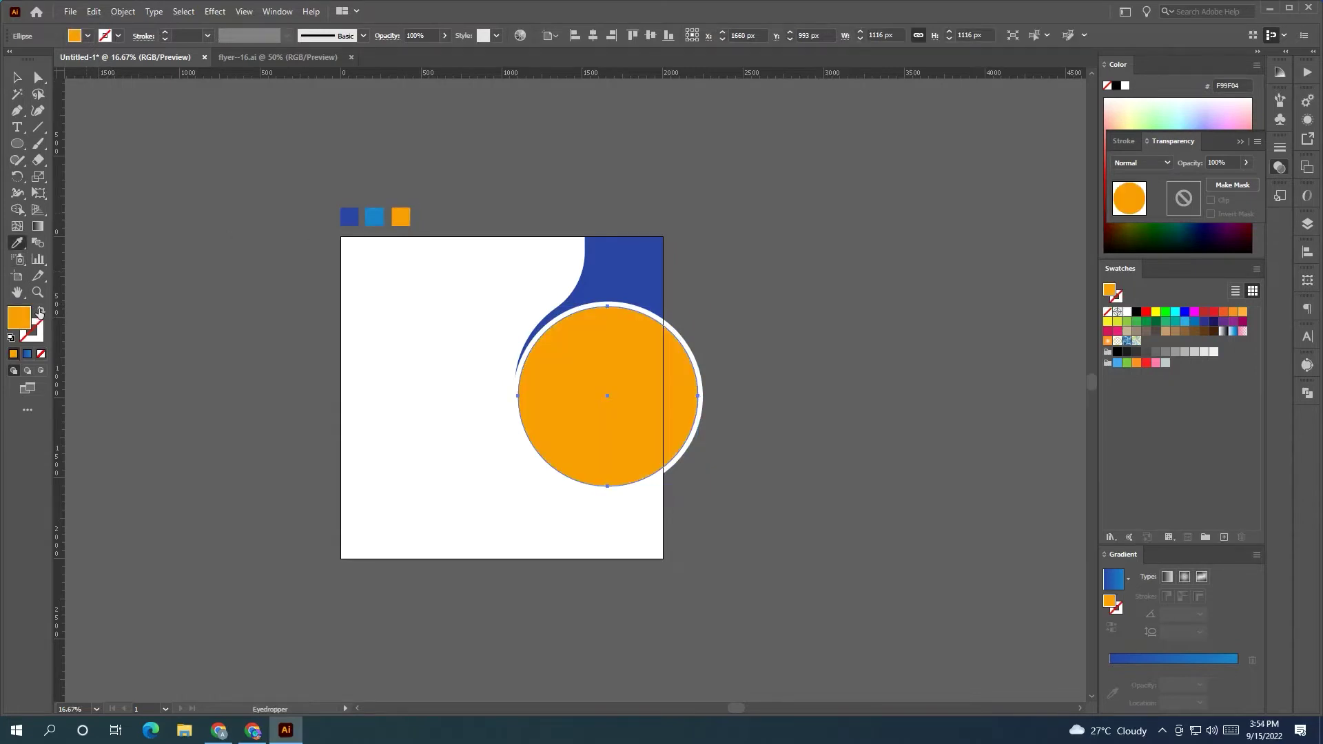
pyautogui.click(39, 312)
pyautogui.click(139, 38)
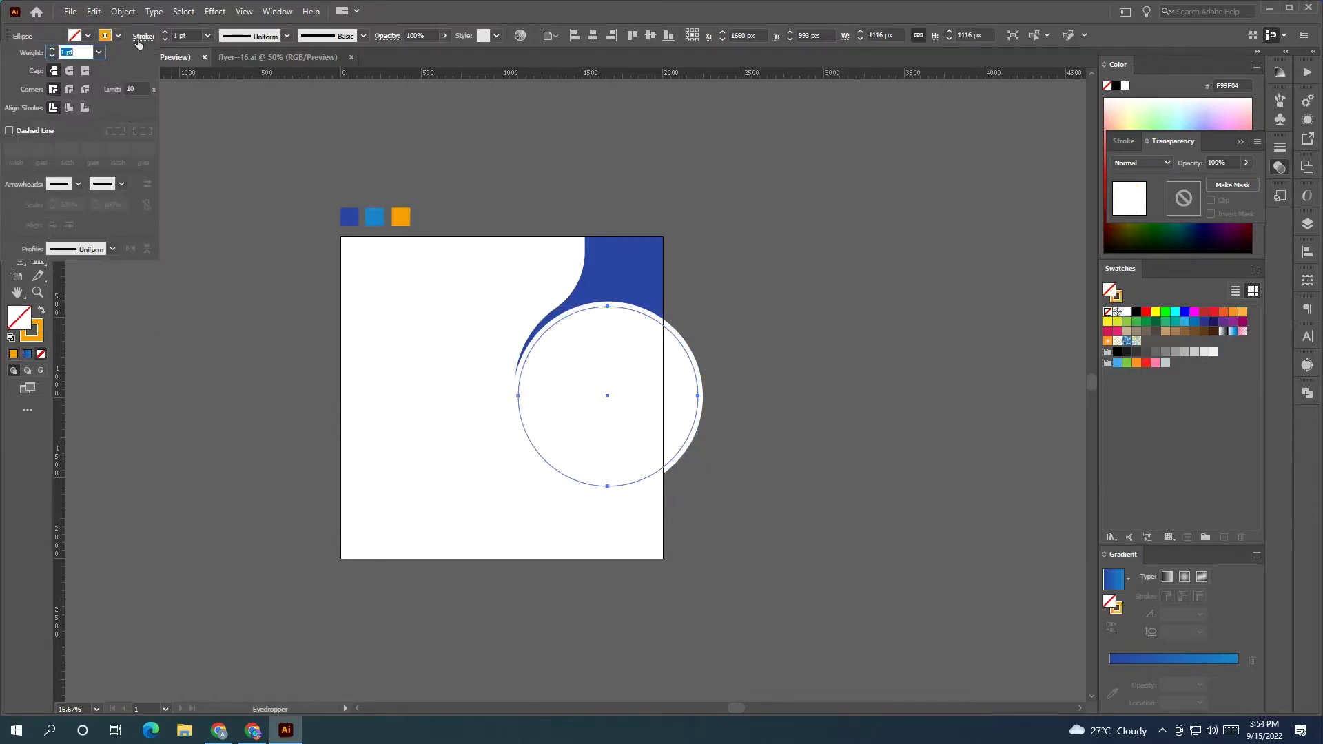
pyautogui.click(10, 131)
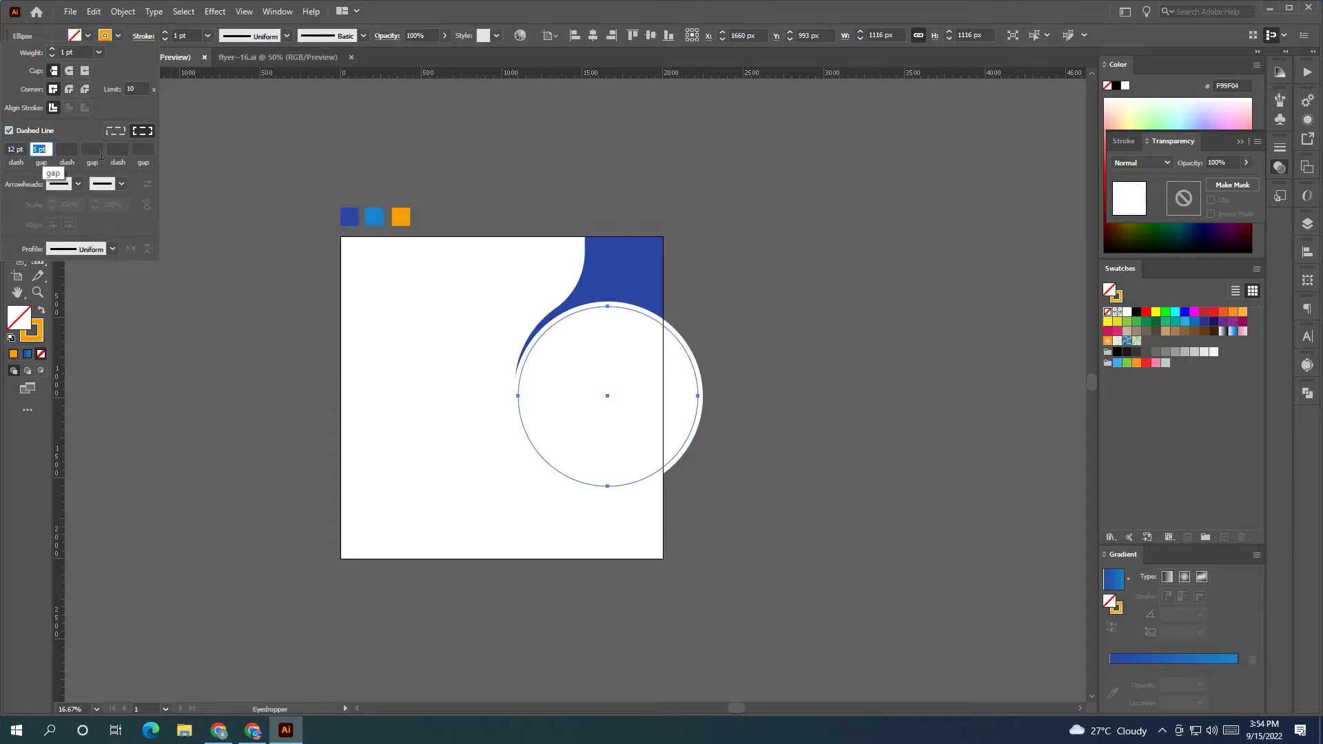
pyautogui.click(480, 327)
pyautogui.scroll(4, 480, 327)
pyautogui.scroll(-1, 553, 320)
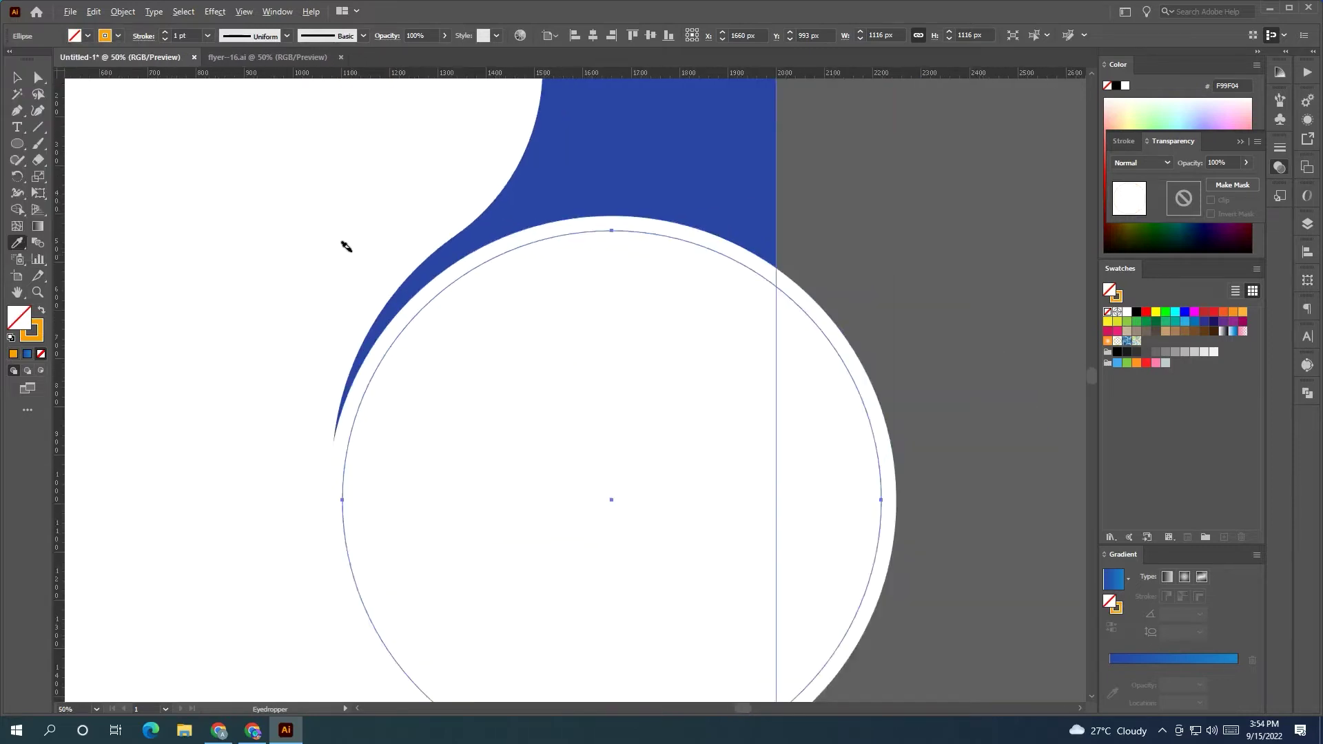
# - Tighten the ring's dash gap to 8 pt
pyautogui.click(143, 36)
pyautogui.click(40, 148)
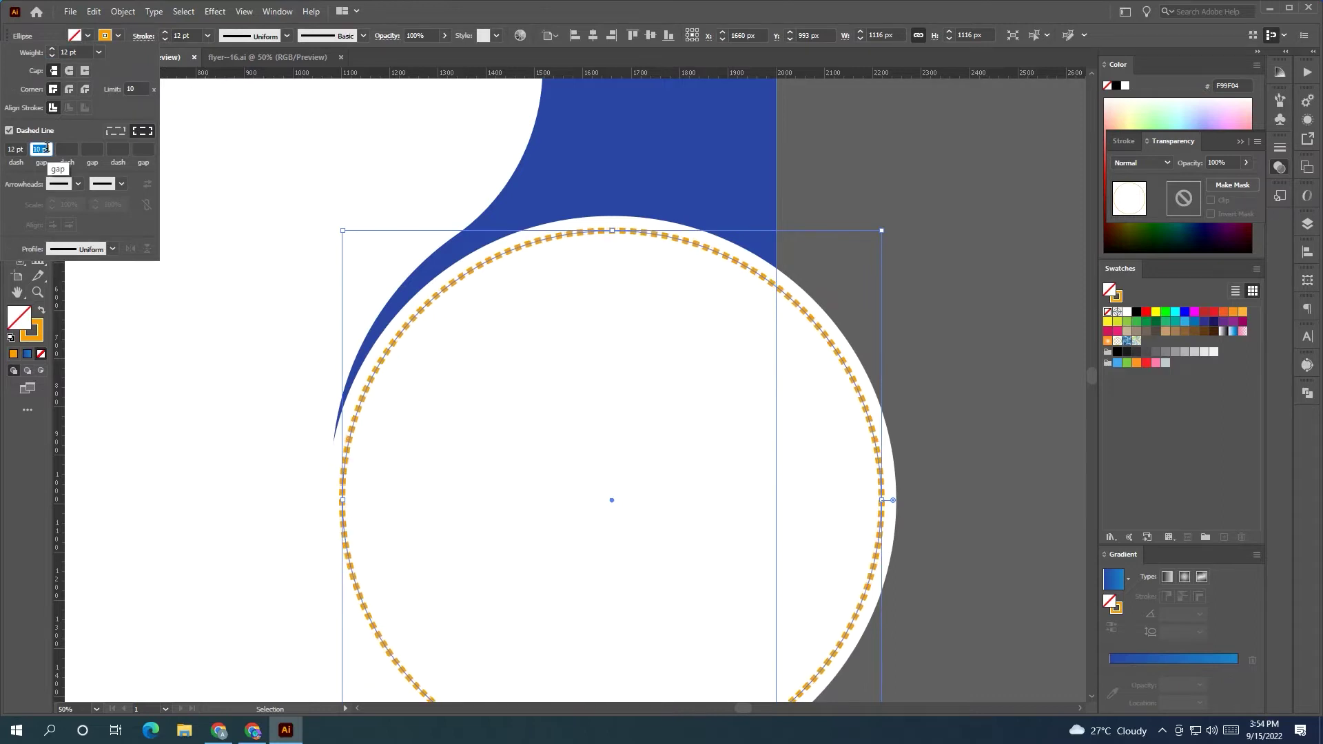
pyautogui.press('Down')
pyautogui.press('Down')
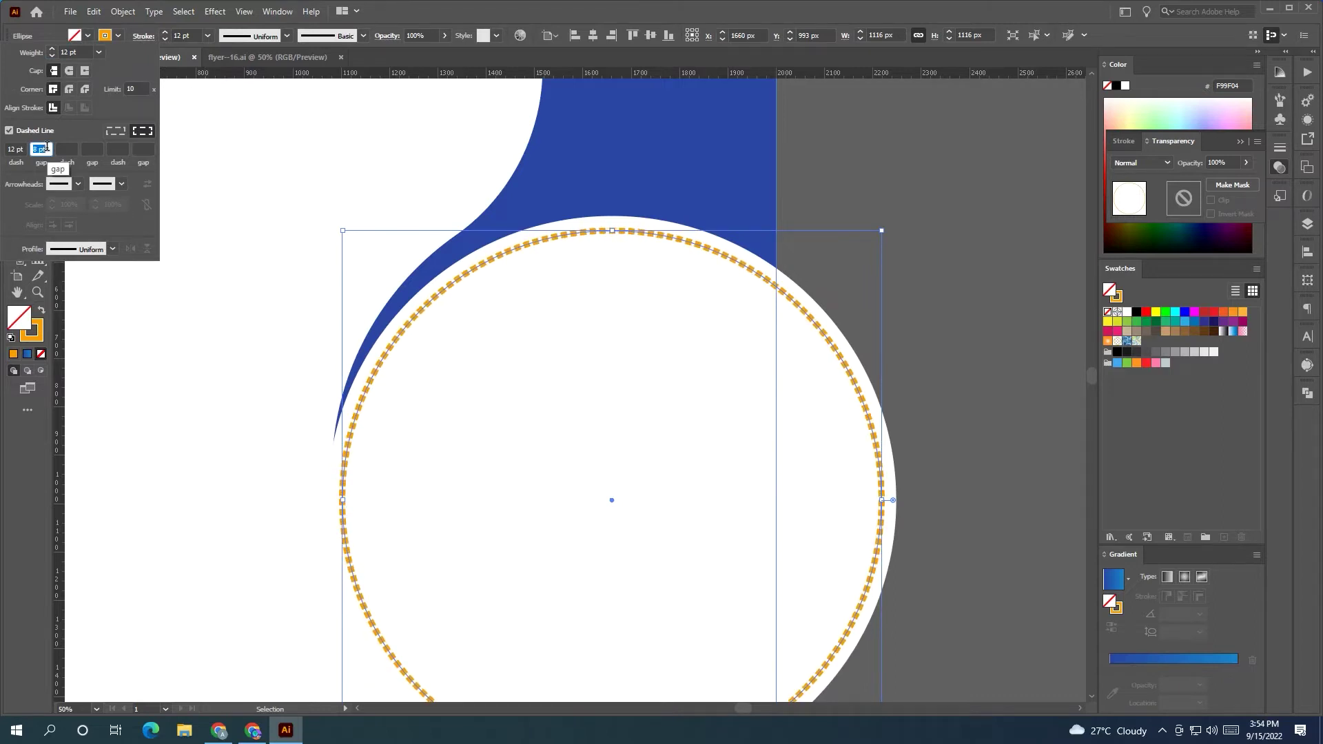
pyautogui.click(199, 105)
pyautogui.click(17, 78)
pyautogui.click(250, 148)
pyautogui.hotkey('ctrl', '-')
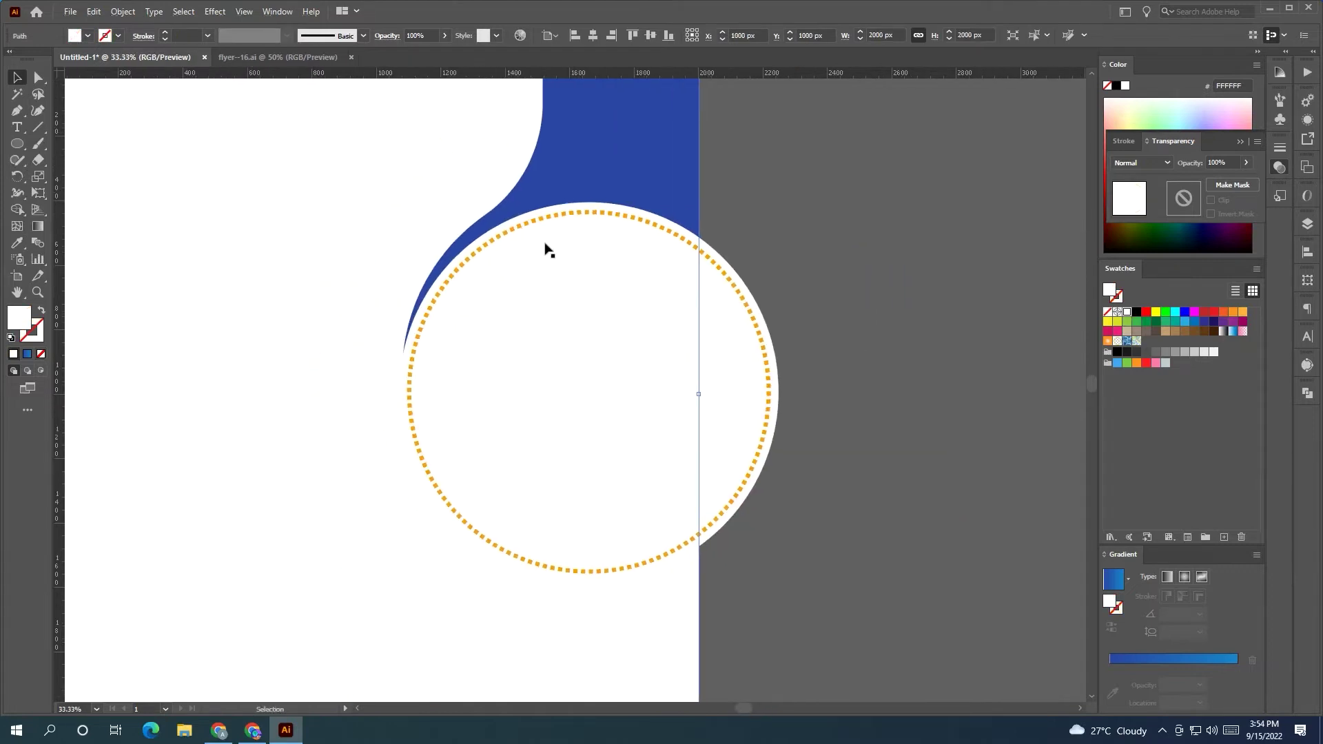
# - Reduce the dashed ring's stroke weight to 10 pt and its dash length to 8 pt
pyautogui.click(531, 221)
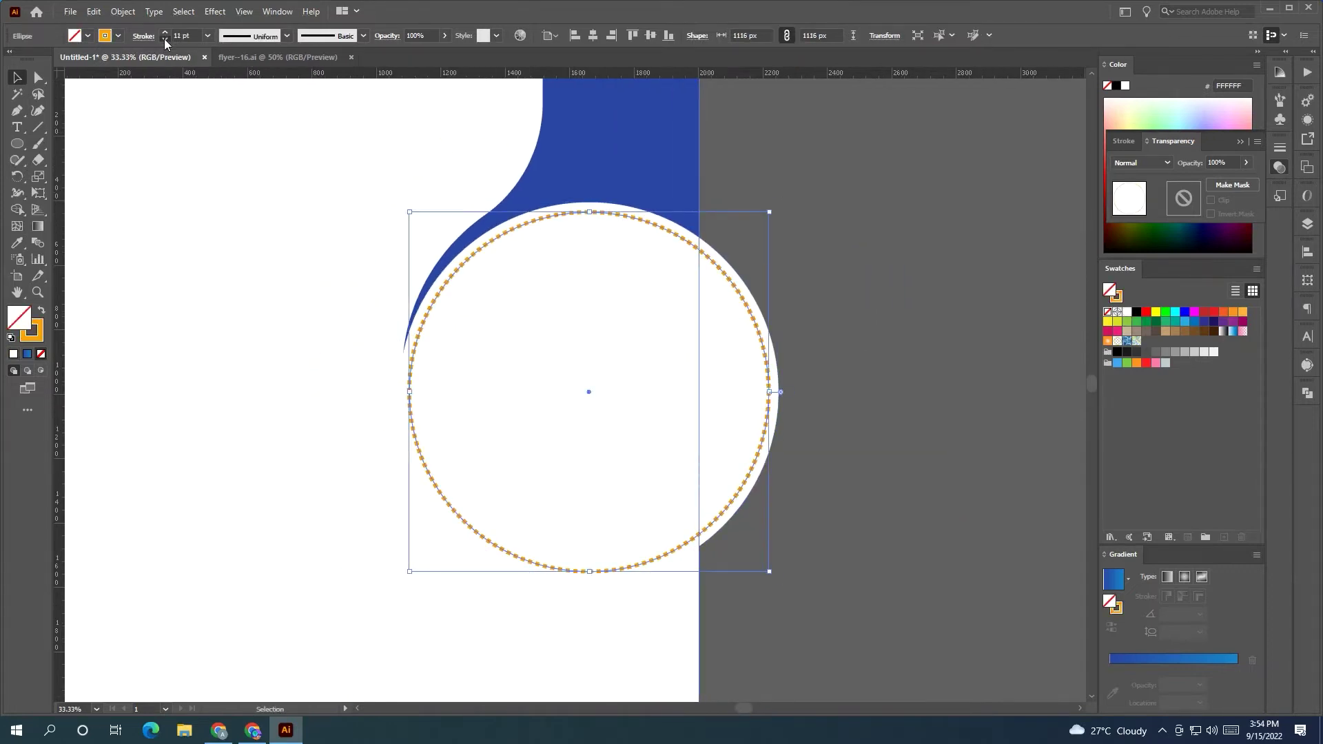
pyautogui.doubleClick(165, 32)
pyautogui.click(143, 35)
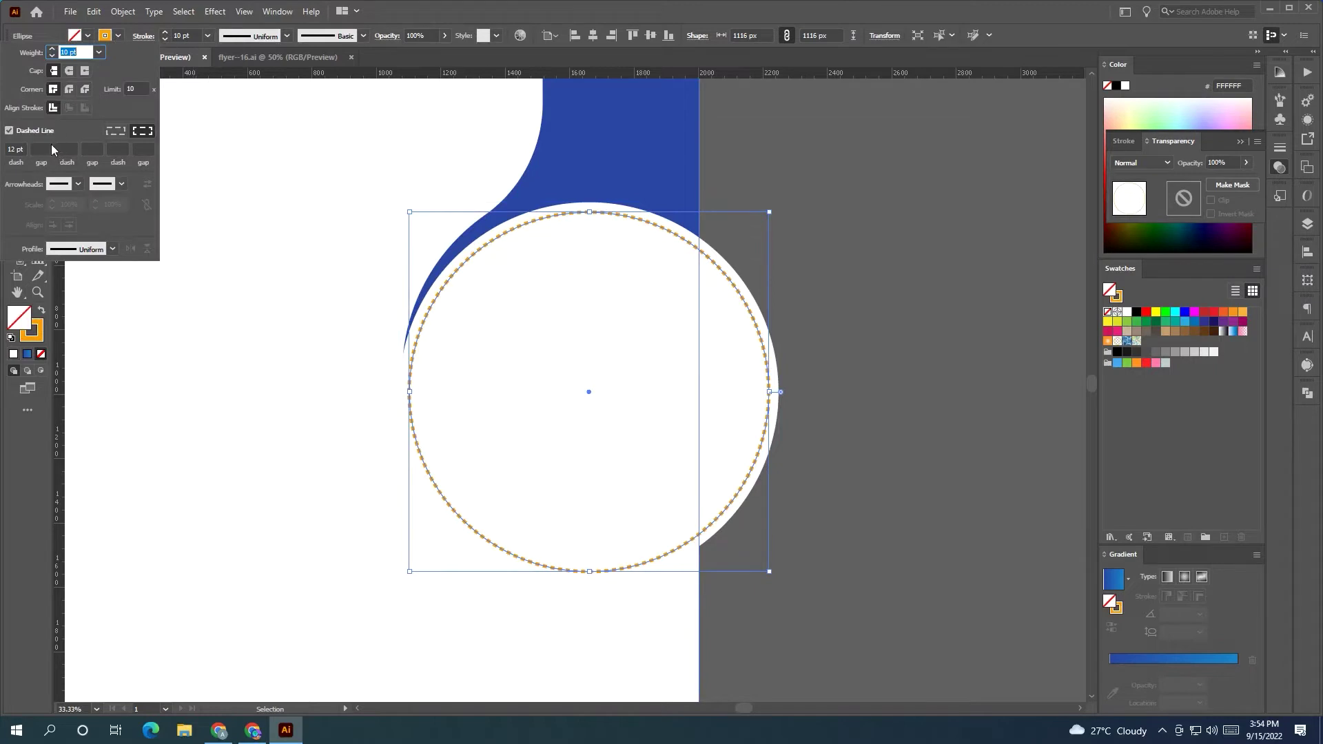
pyautogui.click(23, 149)
pyautogui.write('16')
pyautogui.press('Return')
pyautogui.write('8')
pyautogui.press('Return')
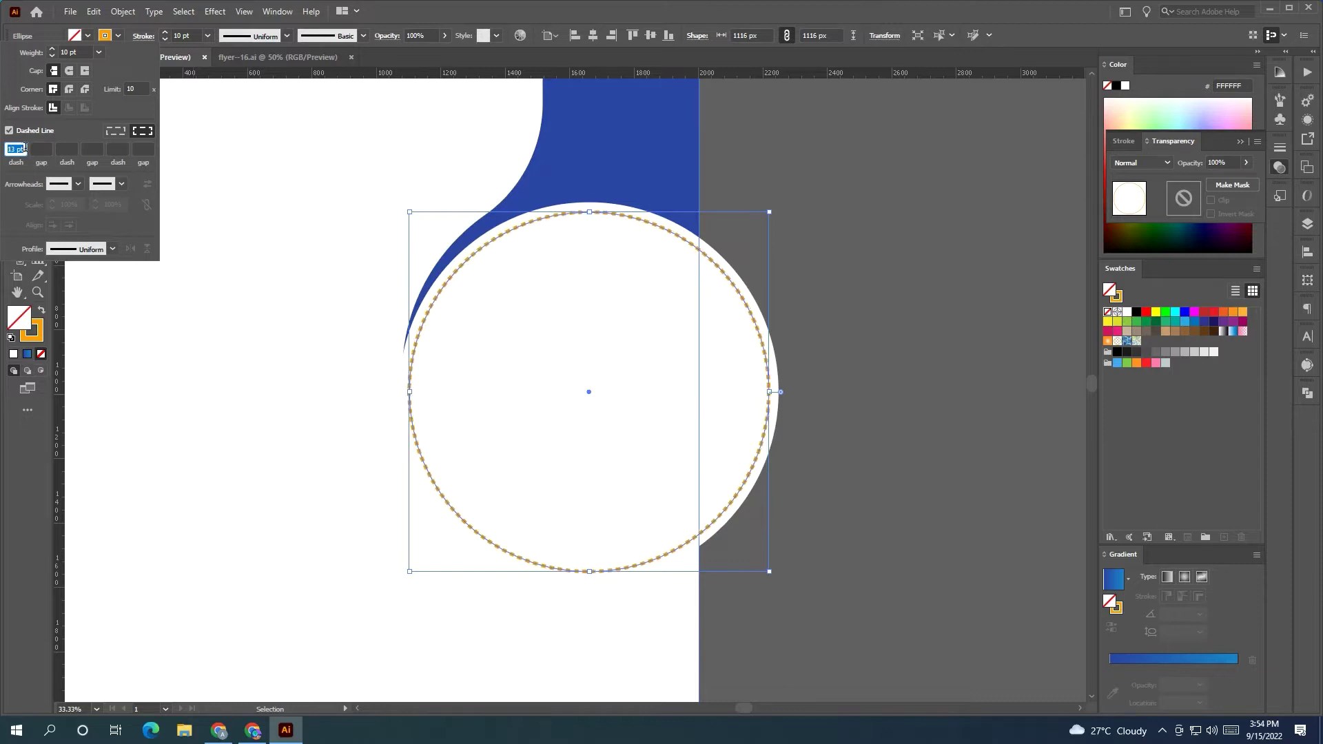
pyautogui.press('Escape')
pyautogui.click(908, 222)
pyautogui.hotkey('ctrl', '-')
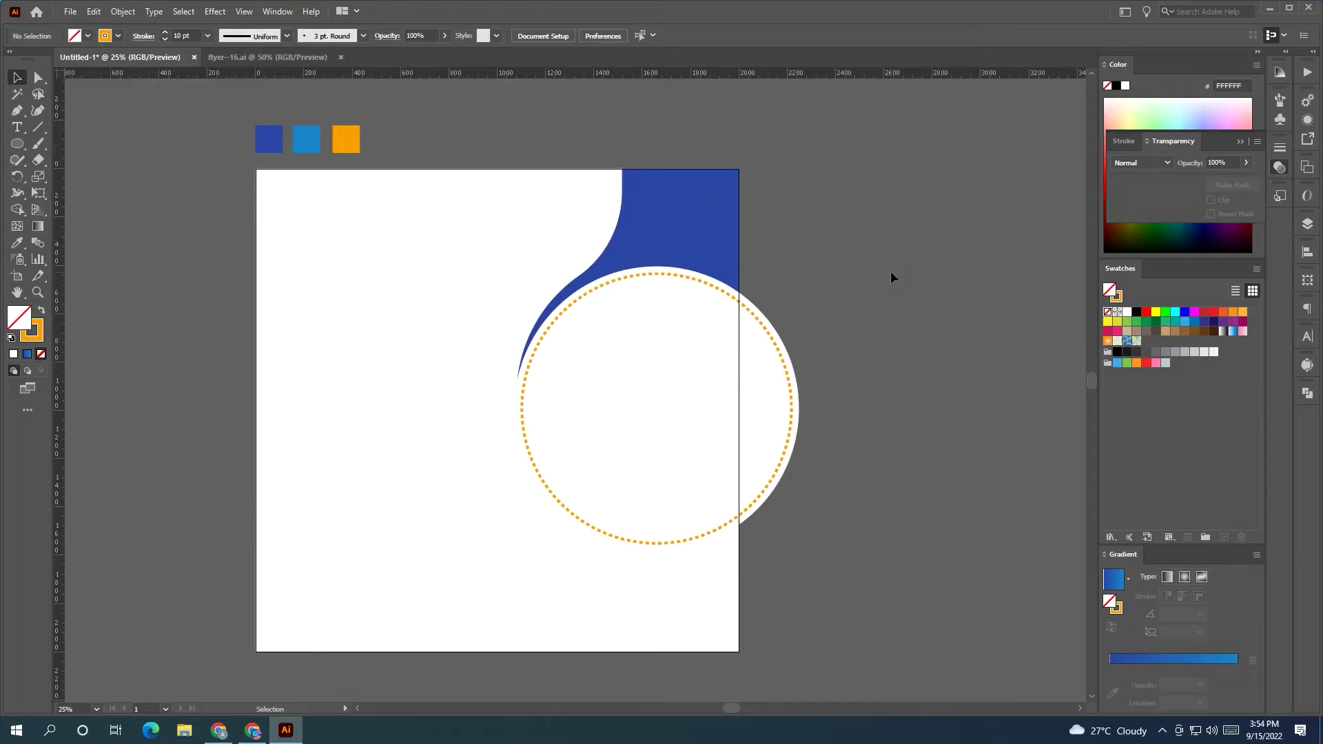
# - Paste a smaller copy of the ring in front and fill it with the blue swatch
pyautogui.click(730, 294)
pyautogui.click(93, 12)
pyautogui.click(93, 12)
pyautogui.click(154, 108)
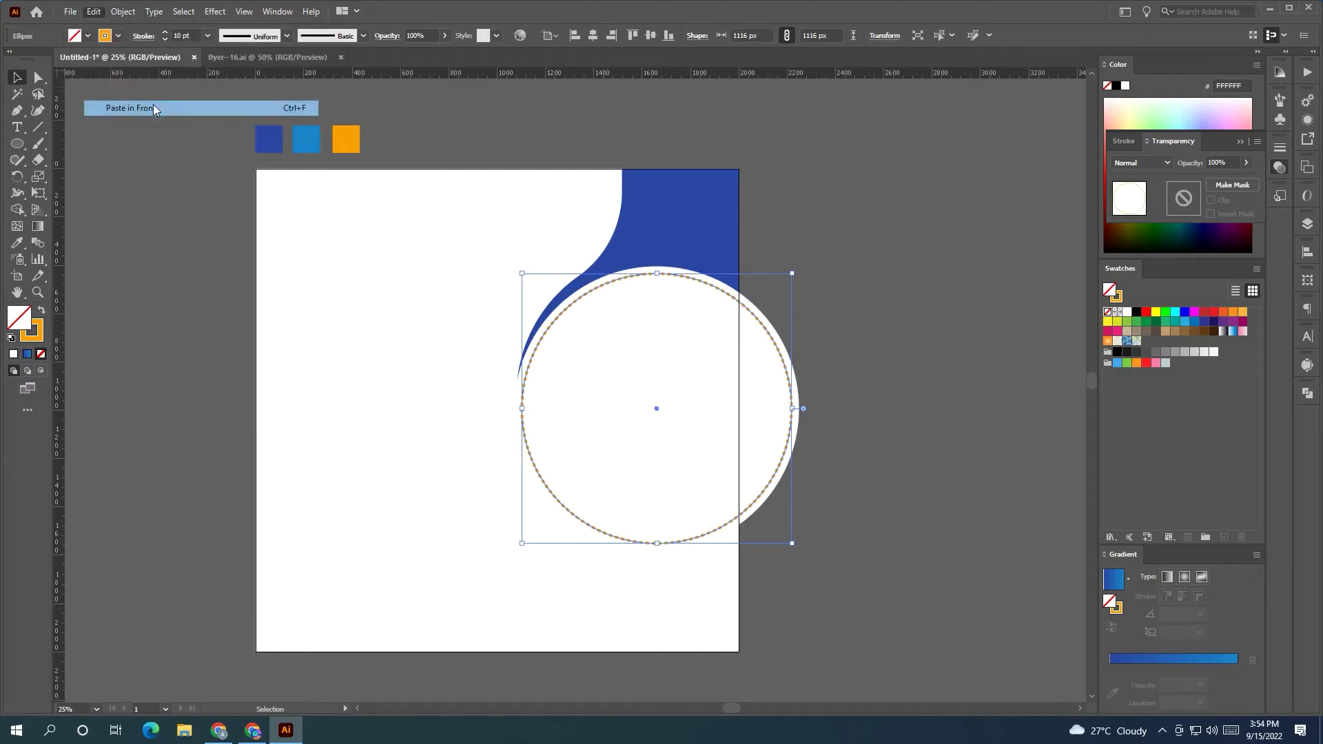
pyautogui.moveTo(792, 274); pyautogui.dragTo(785, 282)
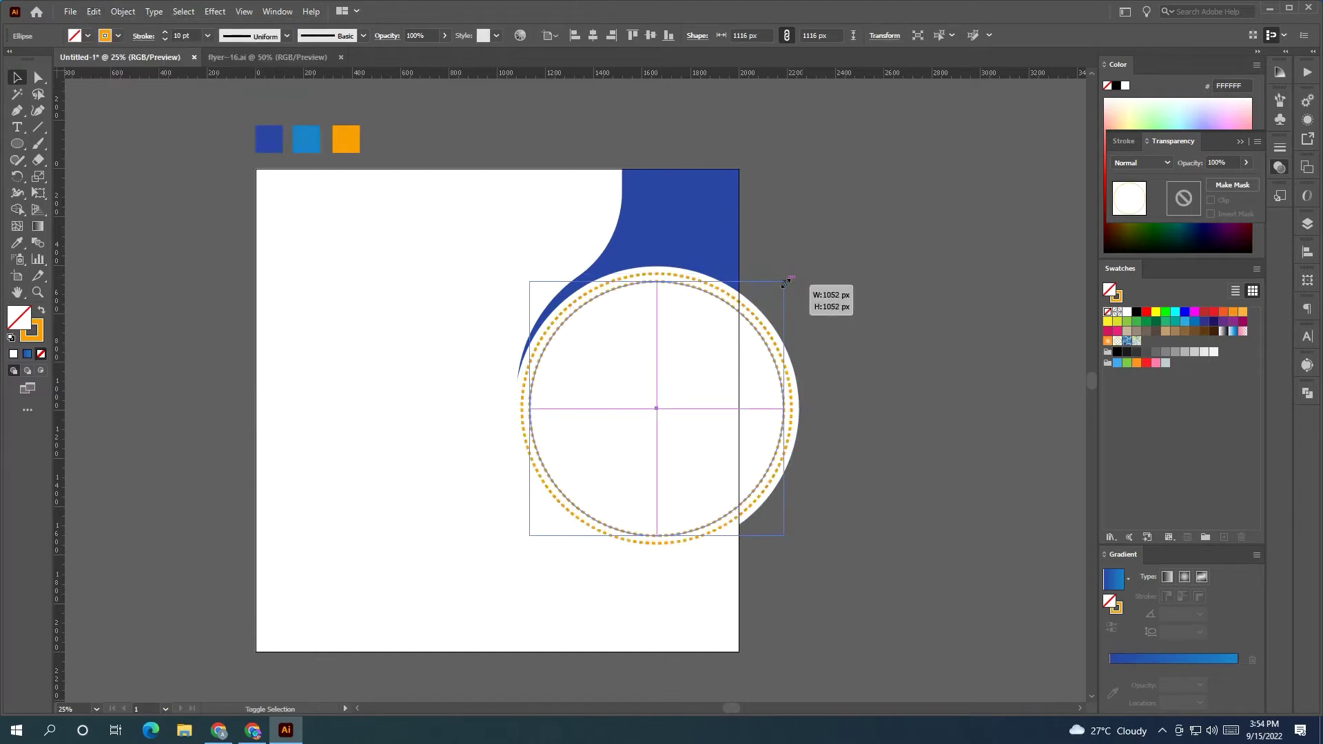
pyautogui.click(16, 242)
pyautogui.click(306, 138)
pyautogui.click(17, 78)
pyautogui.click(487, 128)
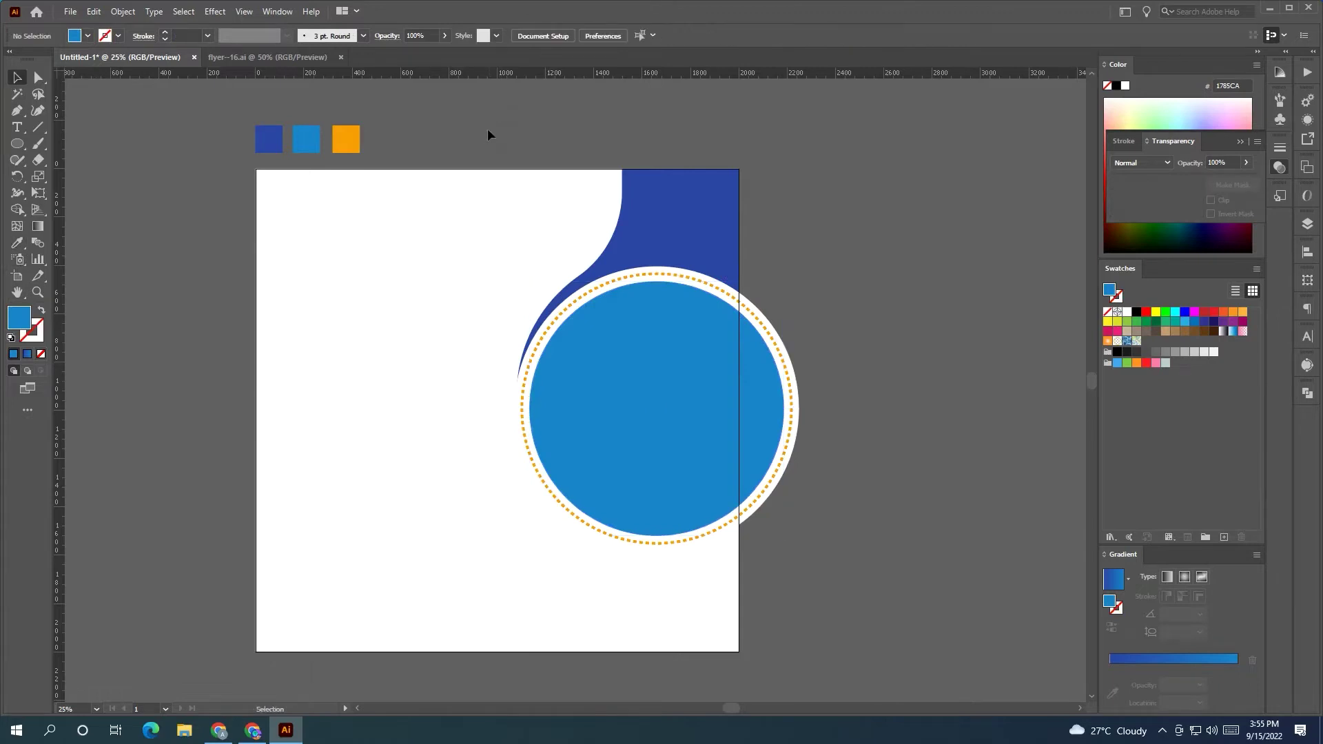
# - Enlarge the blue circle slightly to fill the space inside the dotted ring
pyautogui.click(646, 330)
pyautogui.scroll(5, 783, 280)
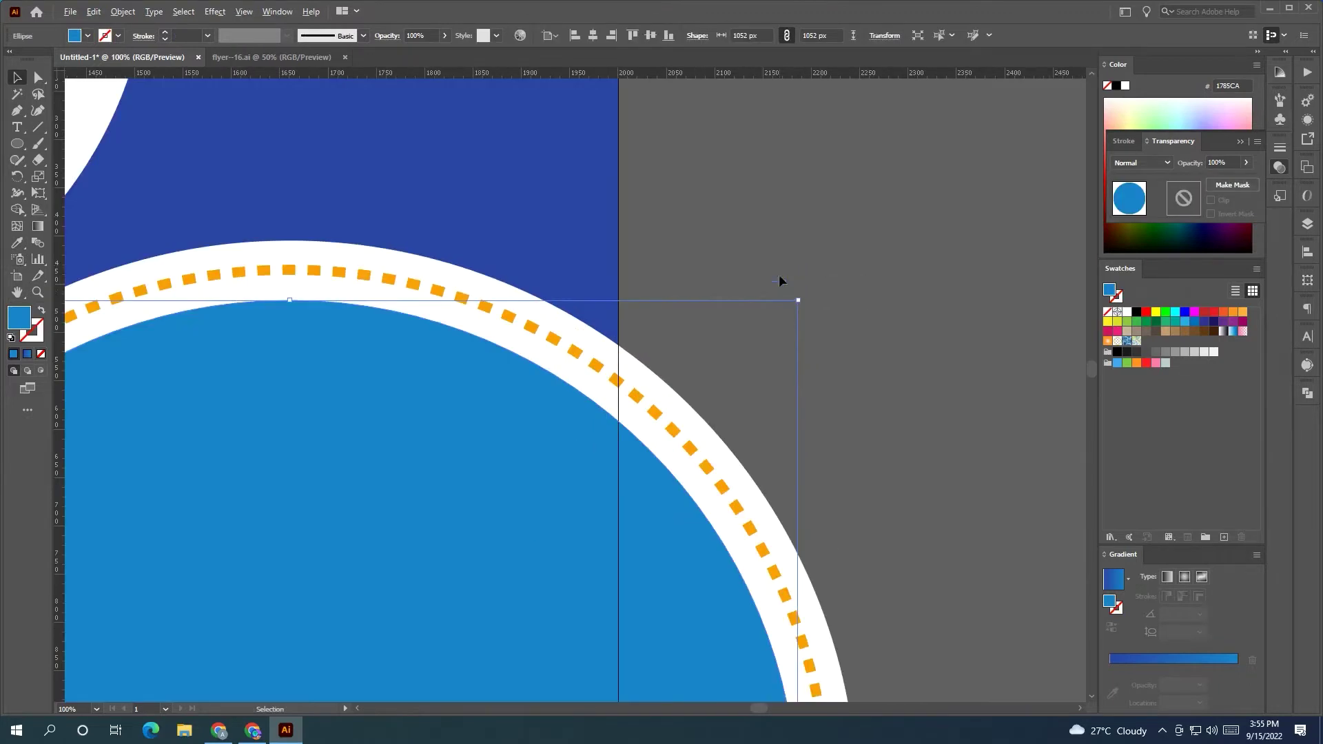
pyautogui.moveTo(799, 305); pyautogui.dragTo(823, 268)
pyautogui.click(650, 408)
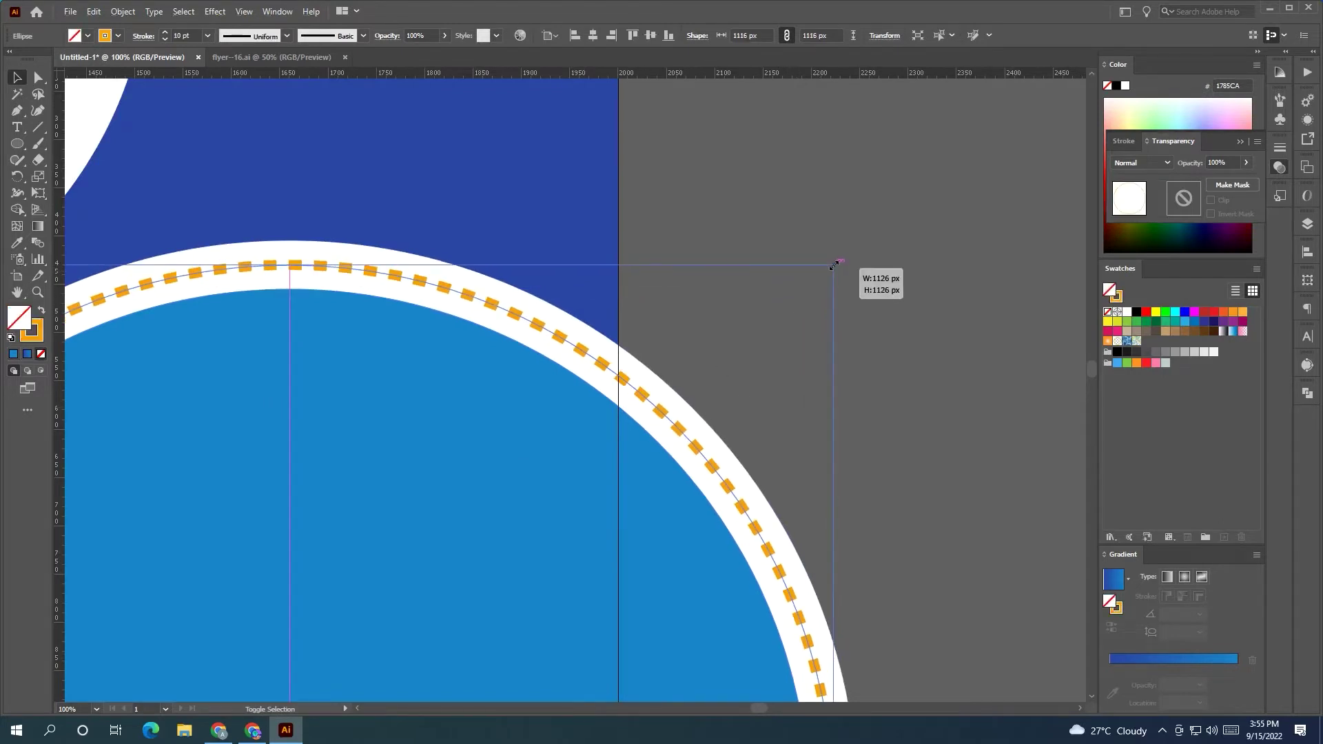
pyautogui.scroll(-3, 809, 253)
pyautogui.scroll(-2, 809, 254)
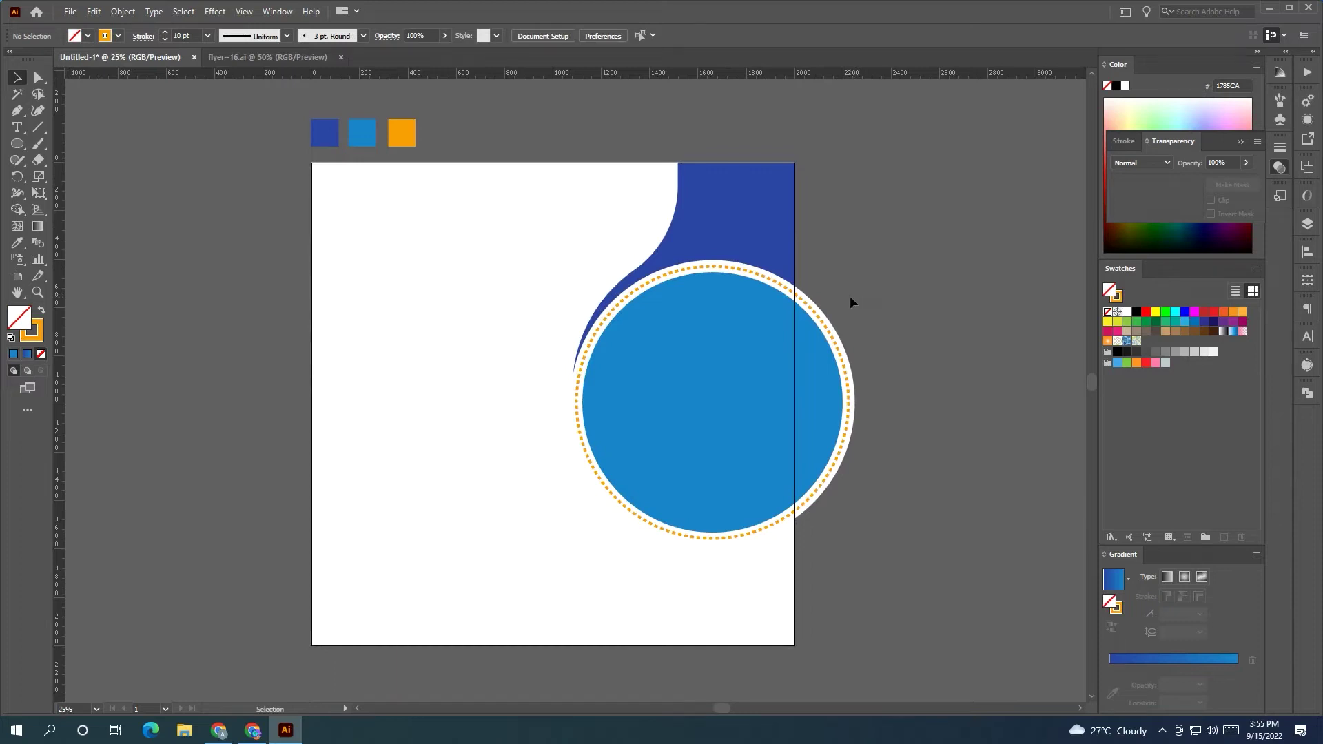
# - Paste a slightly larger copy of the white circle in front and colour it orange
pyautogui.click(783, 276)
pyautogui.click(96, 12)
pyautogui.click(116, 78)
pyautogui.click(94, 12)
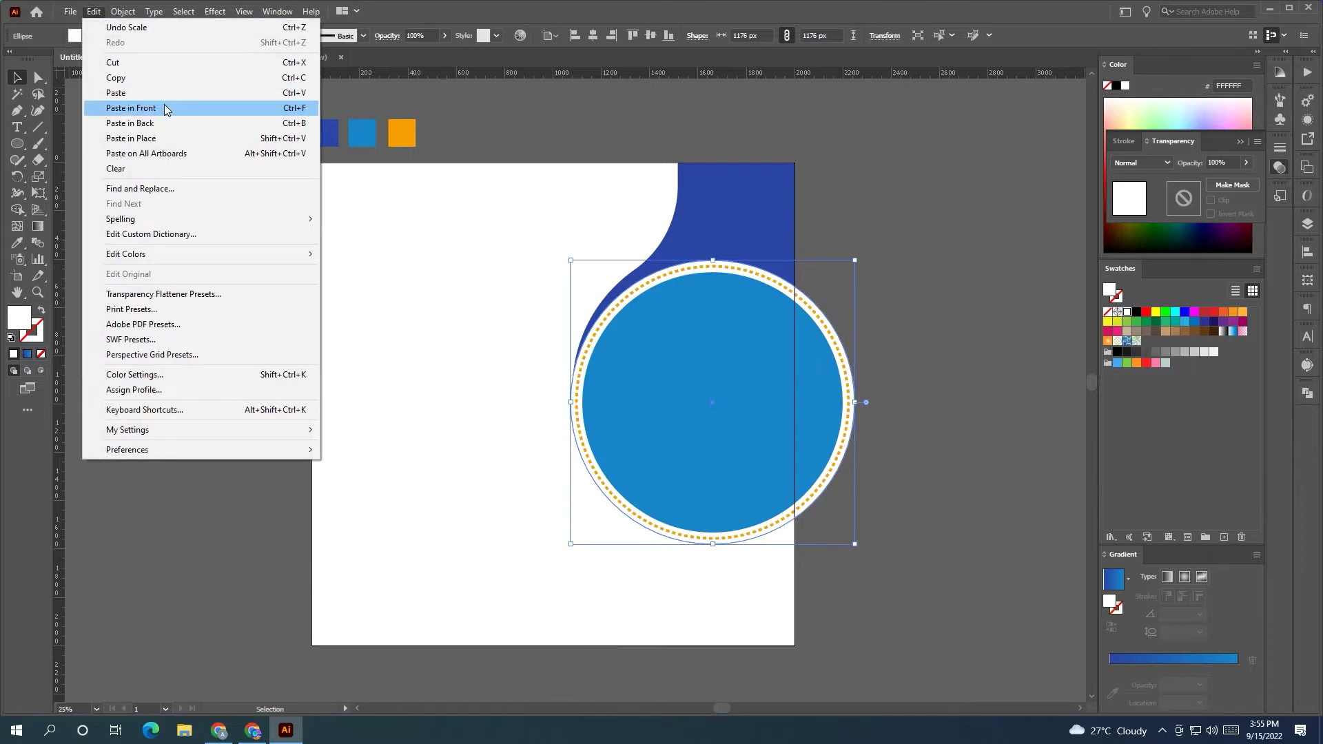
pyautogui.click(166, 109)
pyautogui.moveTo(856, 404); pyautogui.dragTo(862, 403)
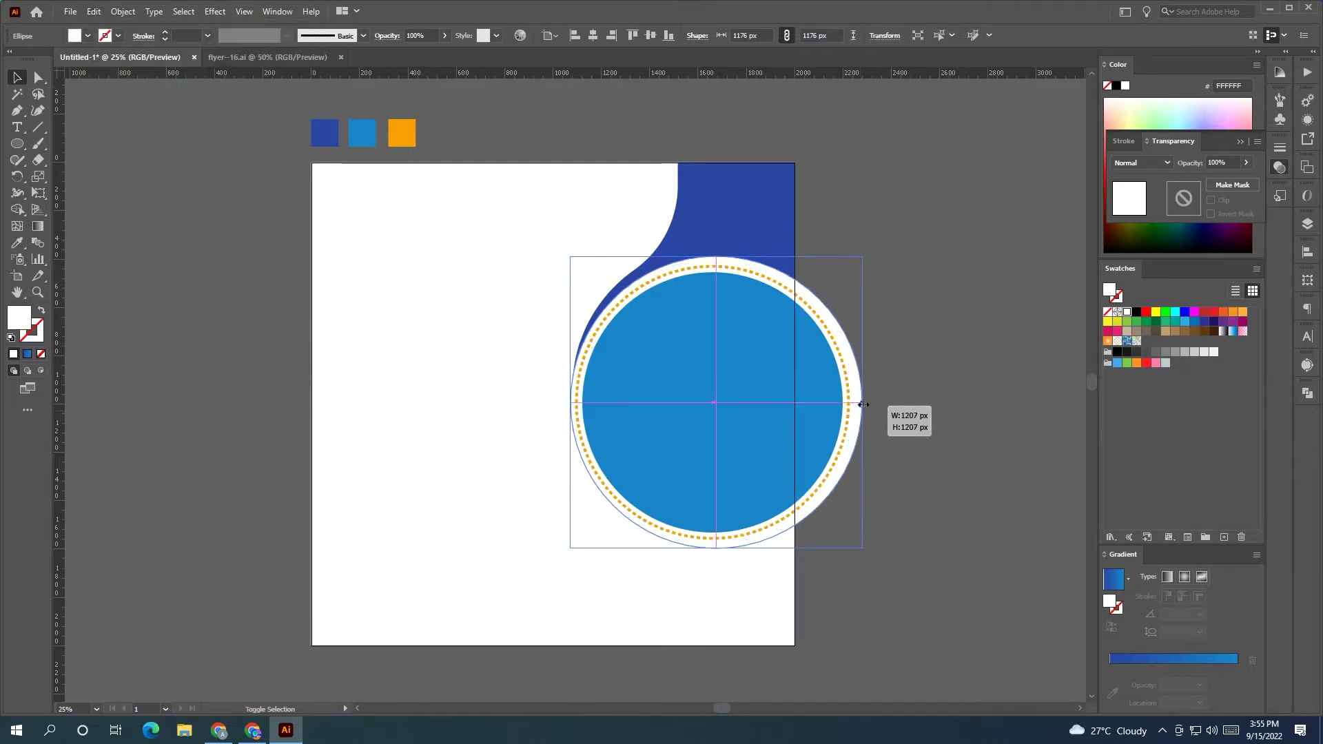
pyautogui.click(17, 243)
pyautogui.click(402, 133)
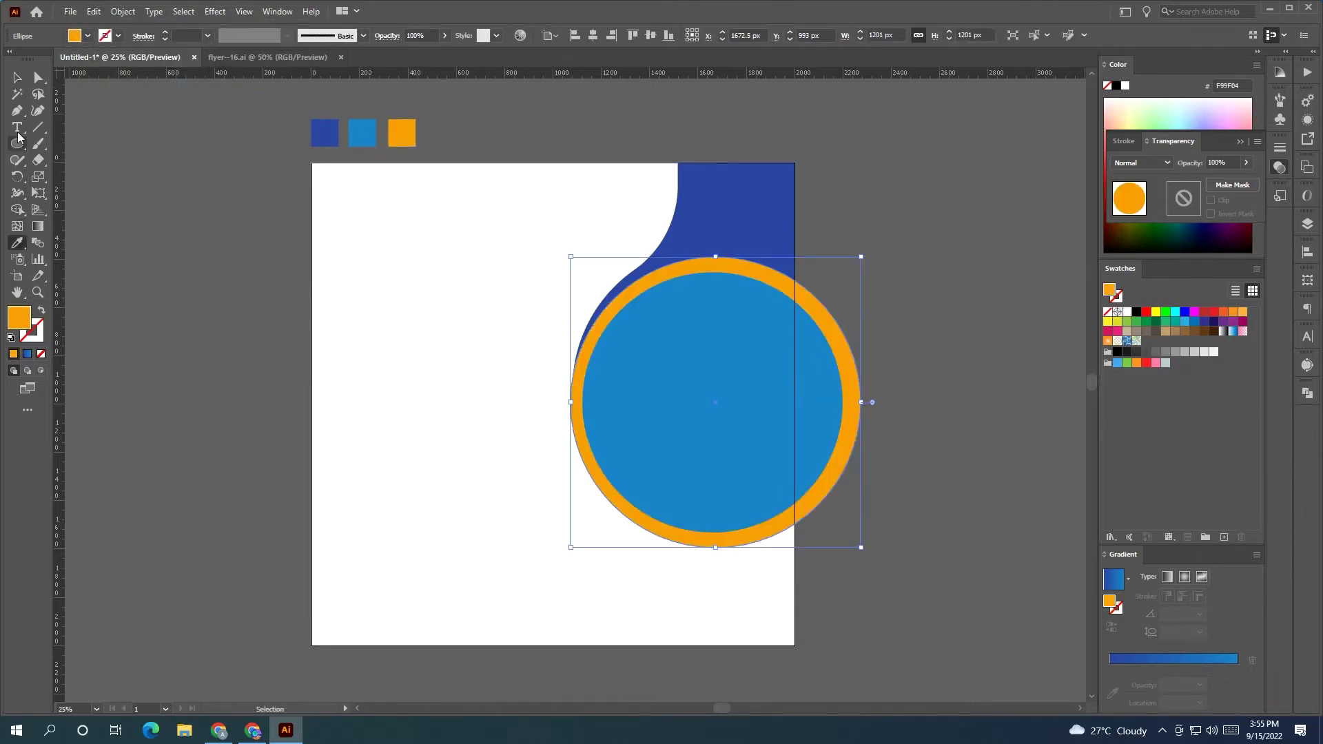
pyautogui.click(813, 276)
pyautogui.moveTo(747, 272); pyautogui.dragTo(779, 279)
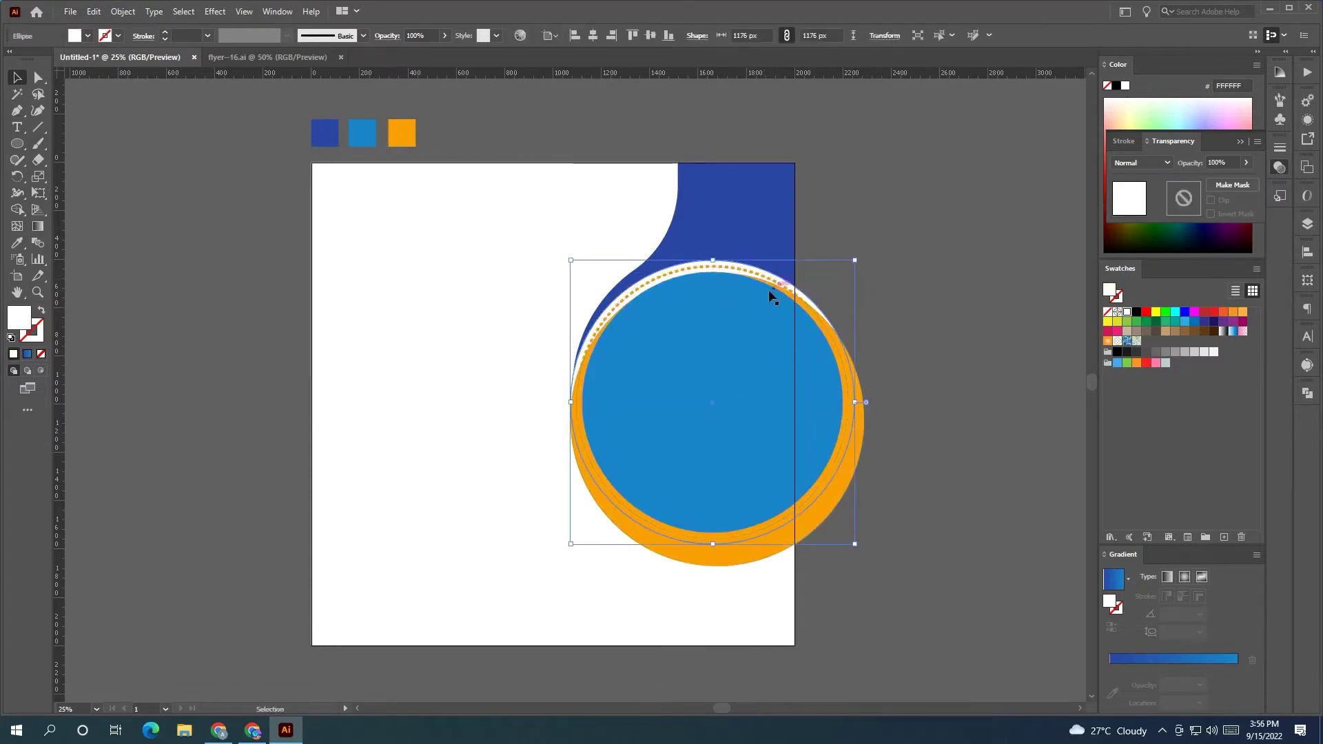
# - Bring the blue circle to front and offset the orange circle to show a right-side crescent
pyautogui.click(761, 298)
pyautogui.rightClick(760, 296)
pyautogui.click(915, 453)
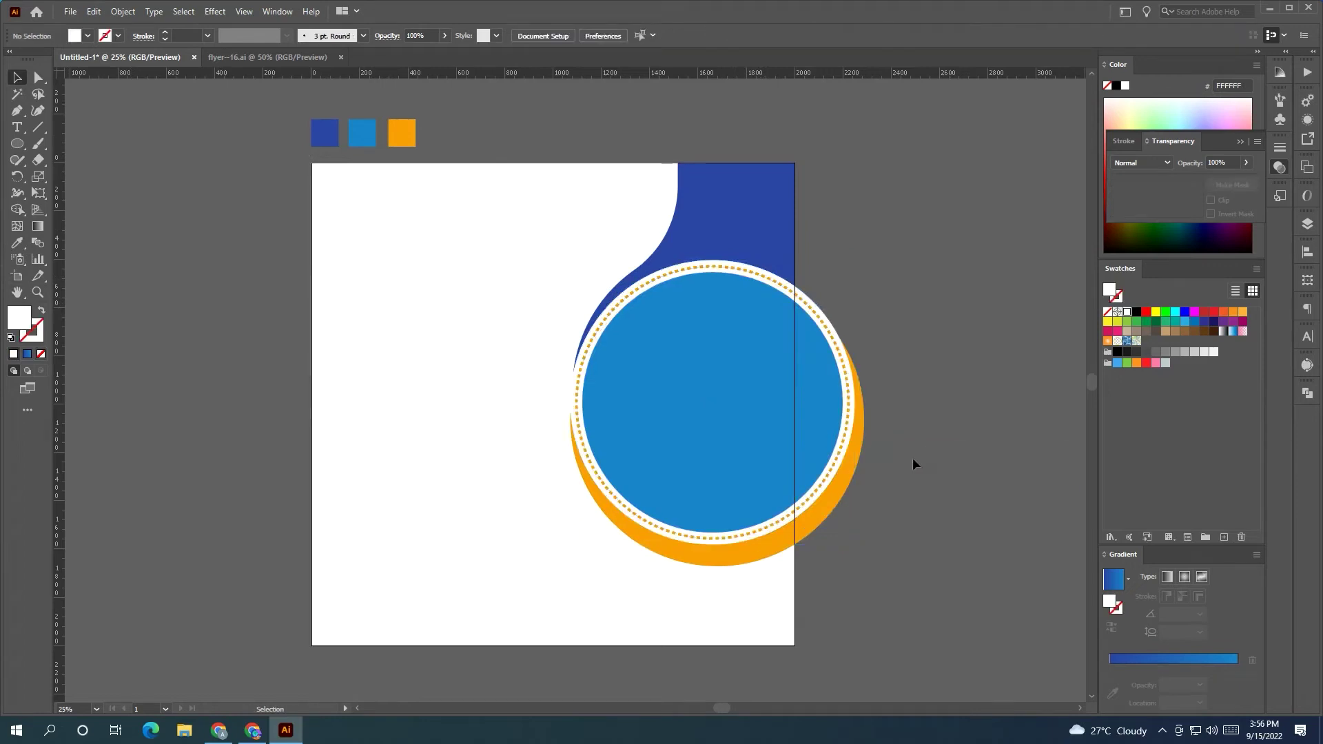
pyautogui.moveTo(862, 436); pyautogui.dragTo(883, 386)
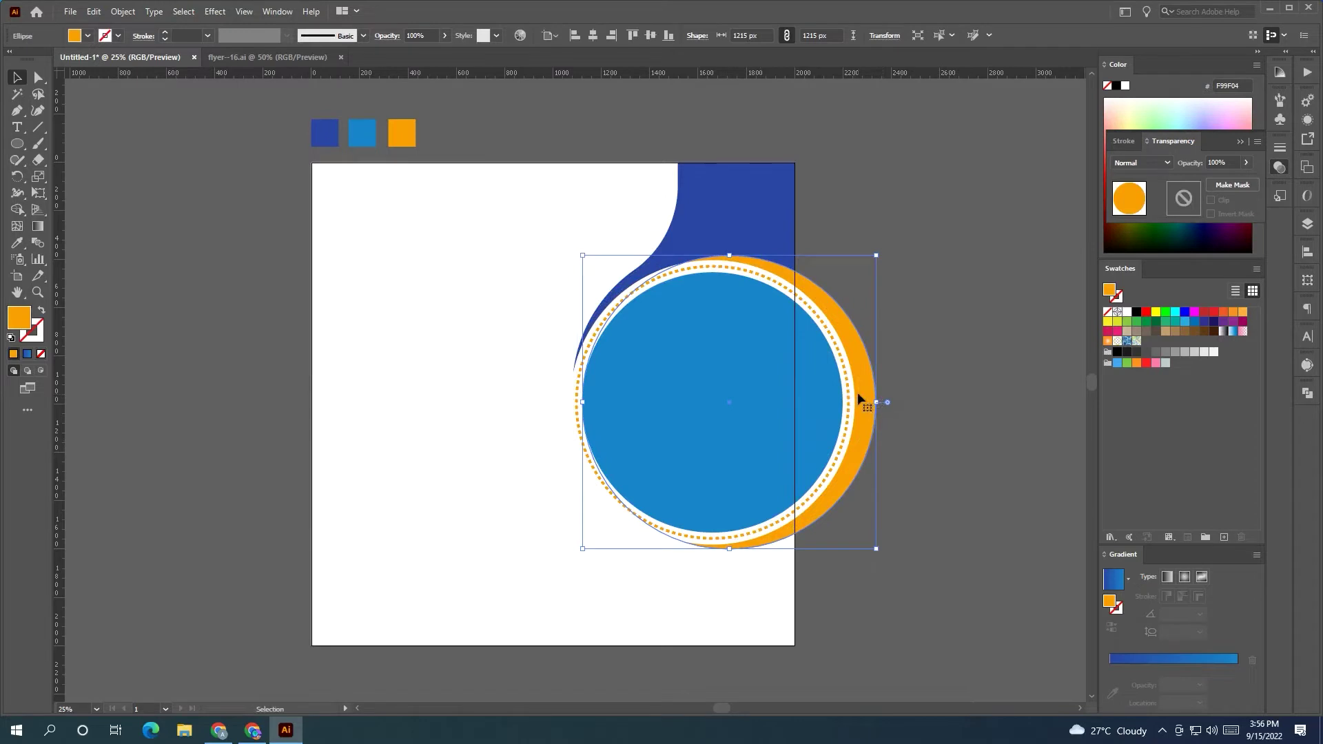
pyautogui.click(925, 398)
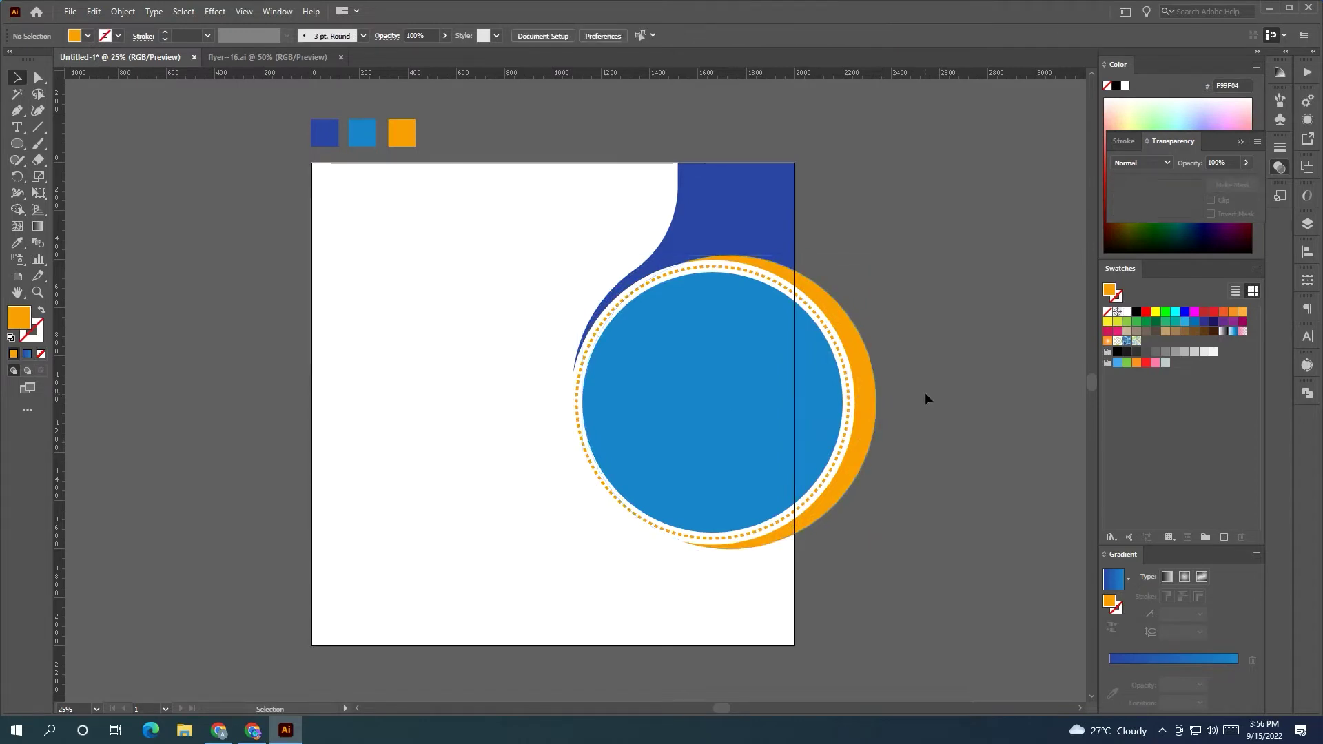
pyautogui.click(869, 404)
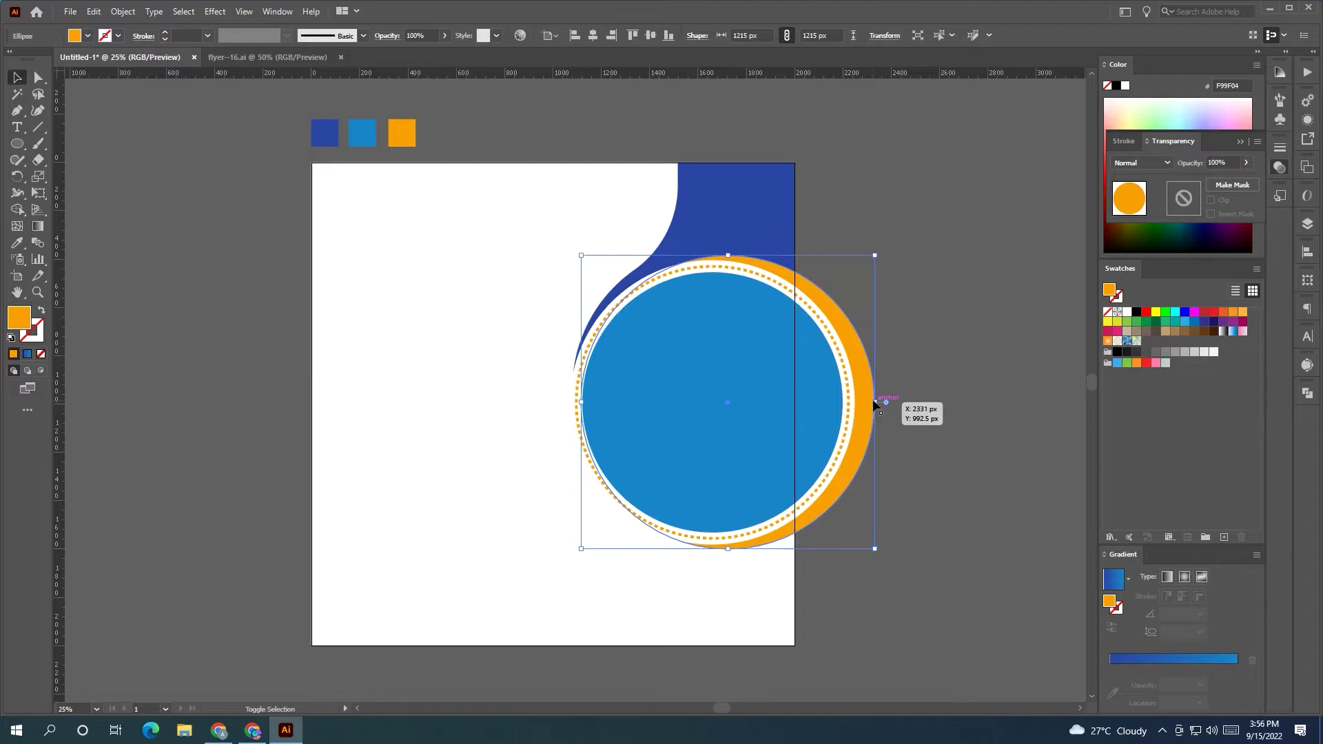
pyautogui.moveTo(875, 402); pyautogui.dragTo(873, 402)
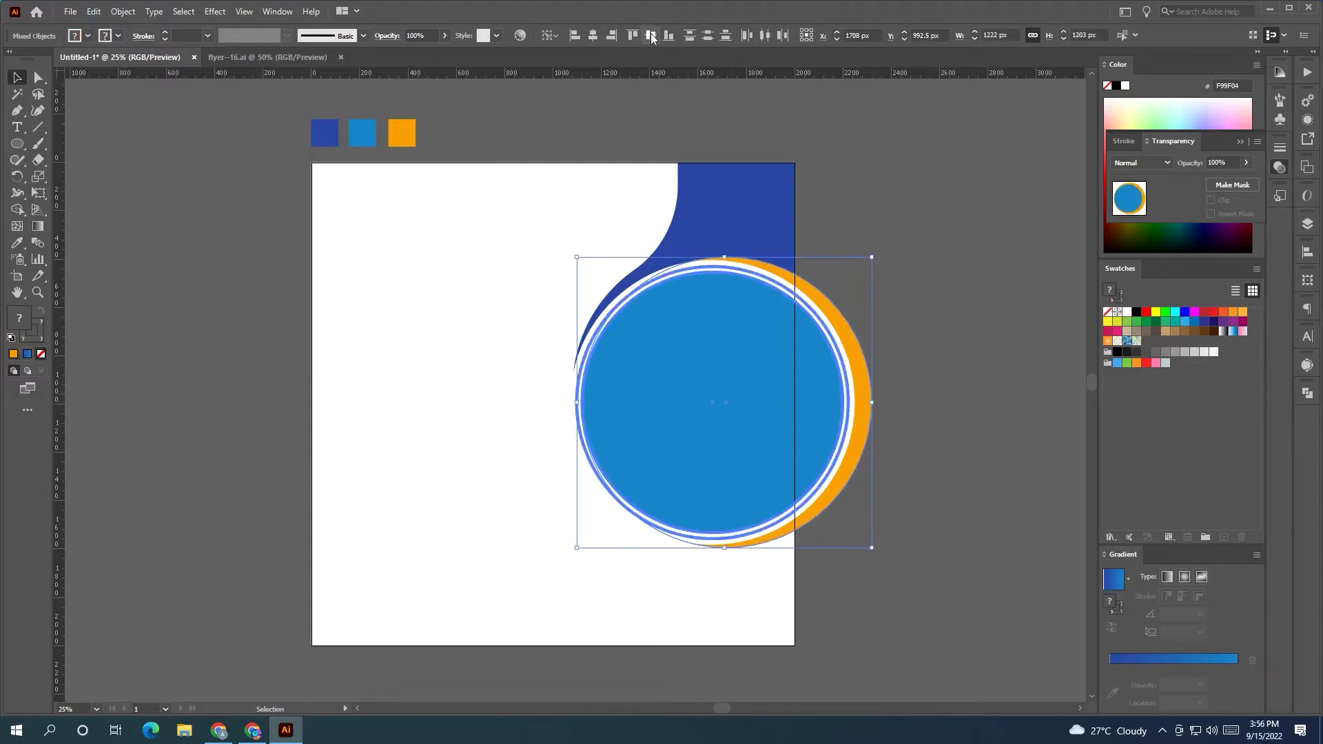
pyautogui.click(946, 303)
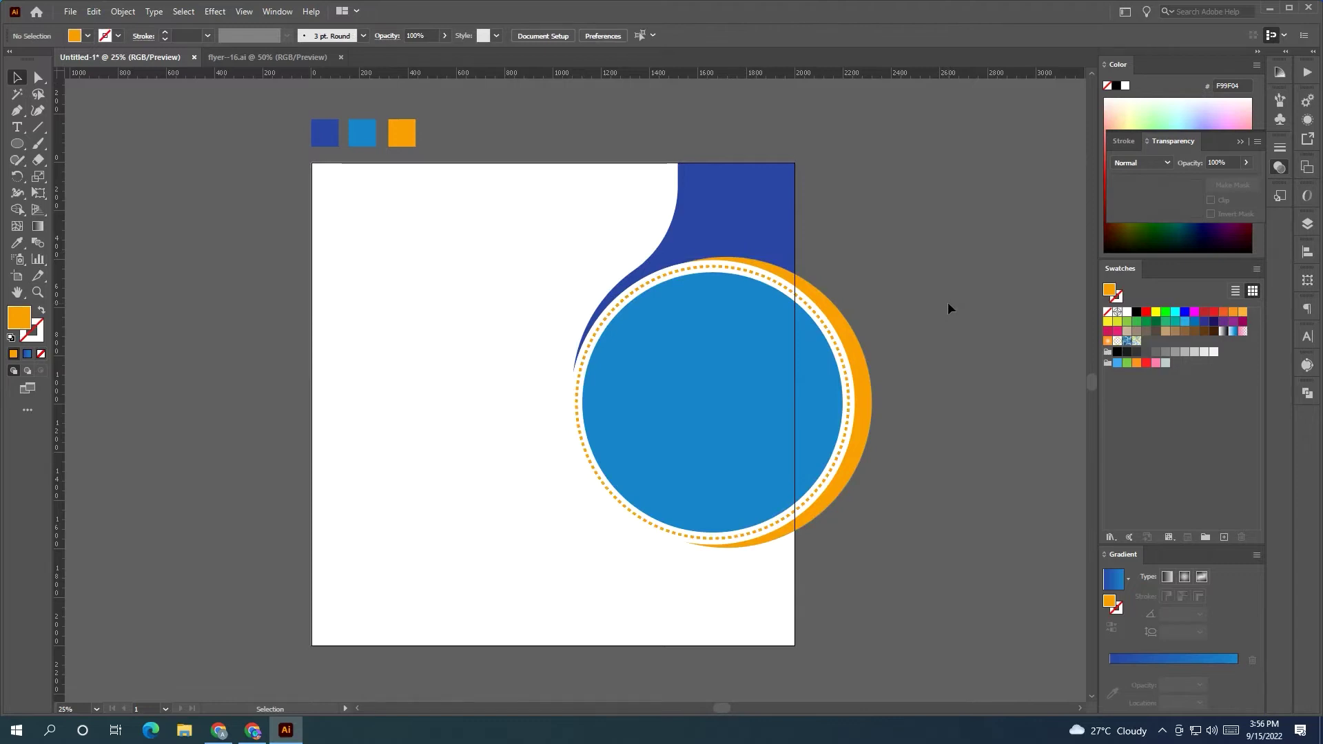
# - Bring the office photo onto the artboard and enlarge it over the blue circle
pyautogui.scroll(-3, 952, 296)
pyautogui.hscroll(3, 872, 388)
pyautogui.moveTo(969, 383); pyautogui.dragTo(617, 357)
pyautogui.scroll(2, 618, 357)
pyautogui.hscroll(-3, 798, 449)
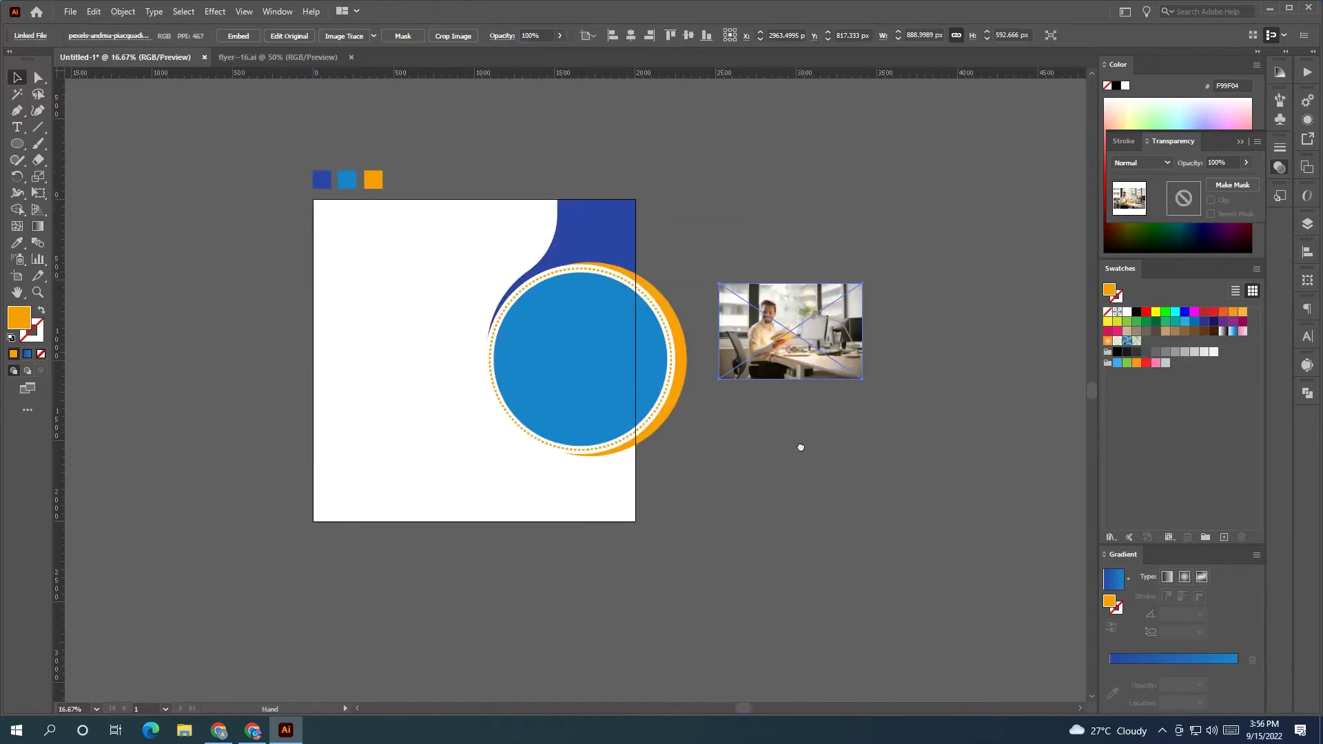
pyautogui.scroll(1, 808, 433)
pyautogui.moveTo(820, 350); pyautogui.dragTo(607, 369)
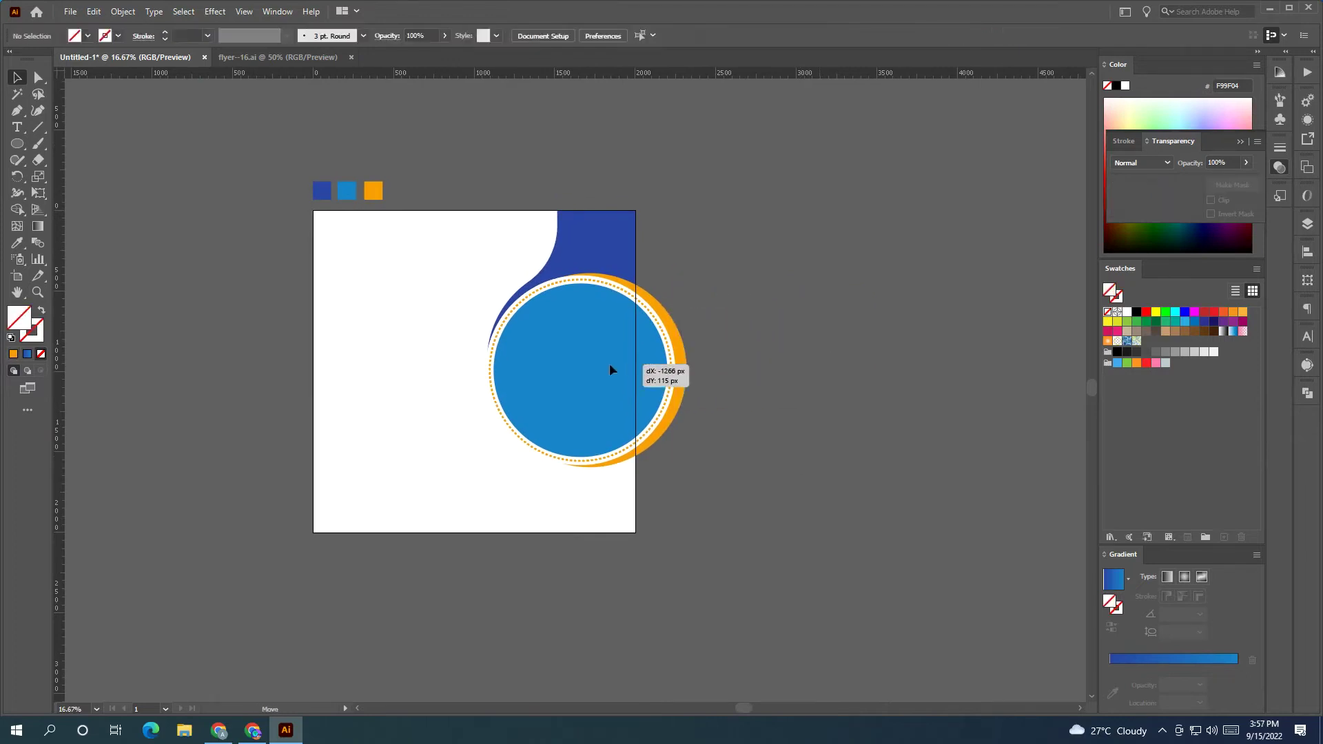
pyautogui.moveTo(648, 409)
pyautogui.mouseDown()
pyautogui.moveTo(795, 535)
pyautogui.moveTo(729, 470)
pyautogui.mouseUp()
# - Clip the photo to the blue circle with Make Clipping Mask and re-center it in the frame
pyautogui.keyDown('shift'); pyautogui.click(631, 369); pyautogui.keyUp('shift')
pyautogui.rightClick(561, 350)
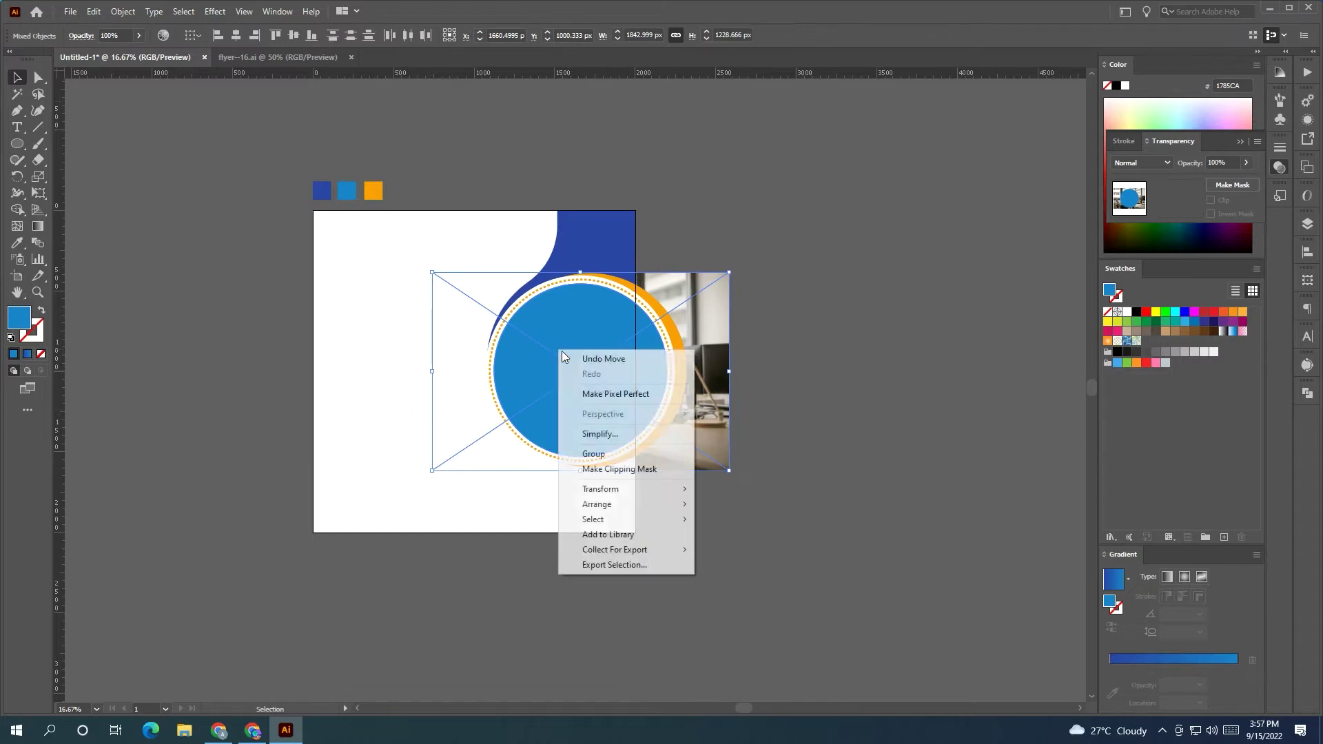
pyautogui.click(611, 471)
pyautogui.click(579, 369)
pyautogui.moveTo(577, 351)
pyautogui.mouseDown()
pyautogui.moveTo(606, 344)
pyautogui.moveTo(589, 343)
pyautogui.mouseUp()
pyautogui.moveTo(669, 373); pyautogui.dragTo(631, 372)
pyautogui.click(884, 325)
pyautogui.hscroll(-1, 820, 324)
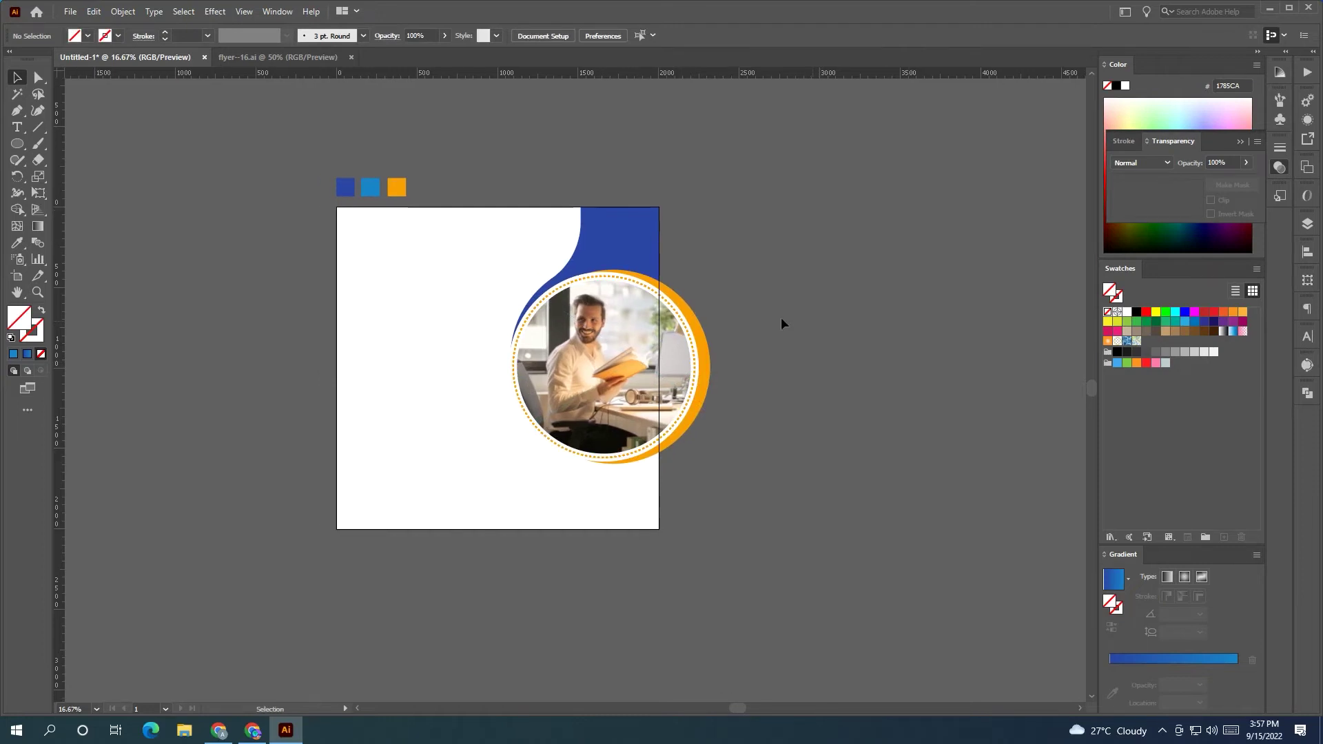
# - Make a slightly rotated copy of the blue top-right shape
pyautogui.scroll(1, 707, 330)
pyautogui.moveTo(727, 325); pyautogui.dragTo(839, 337)
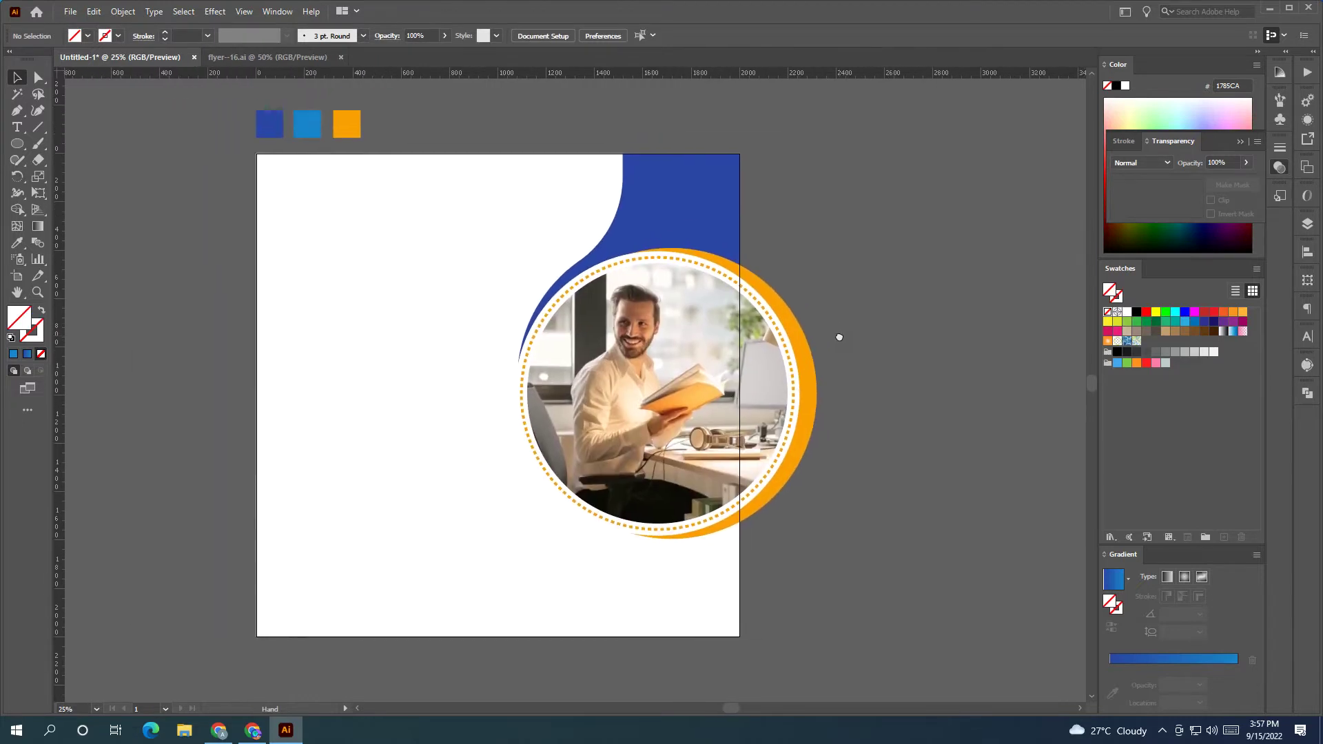
pyautogui.click(648, 180)
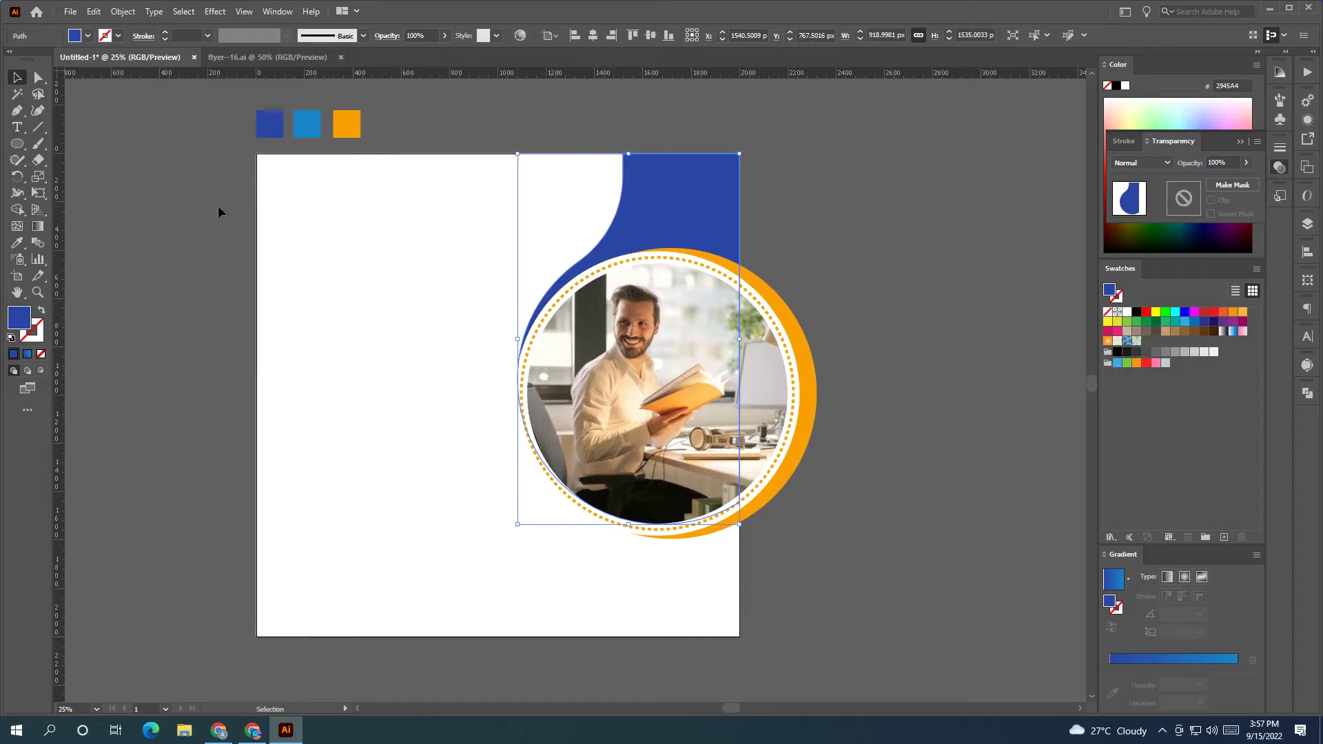
pyautogui.click(17, 176)
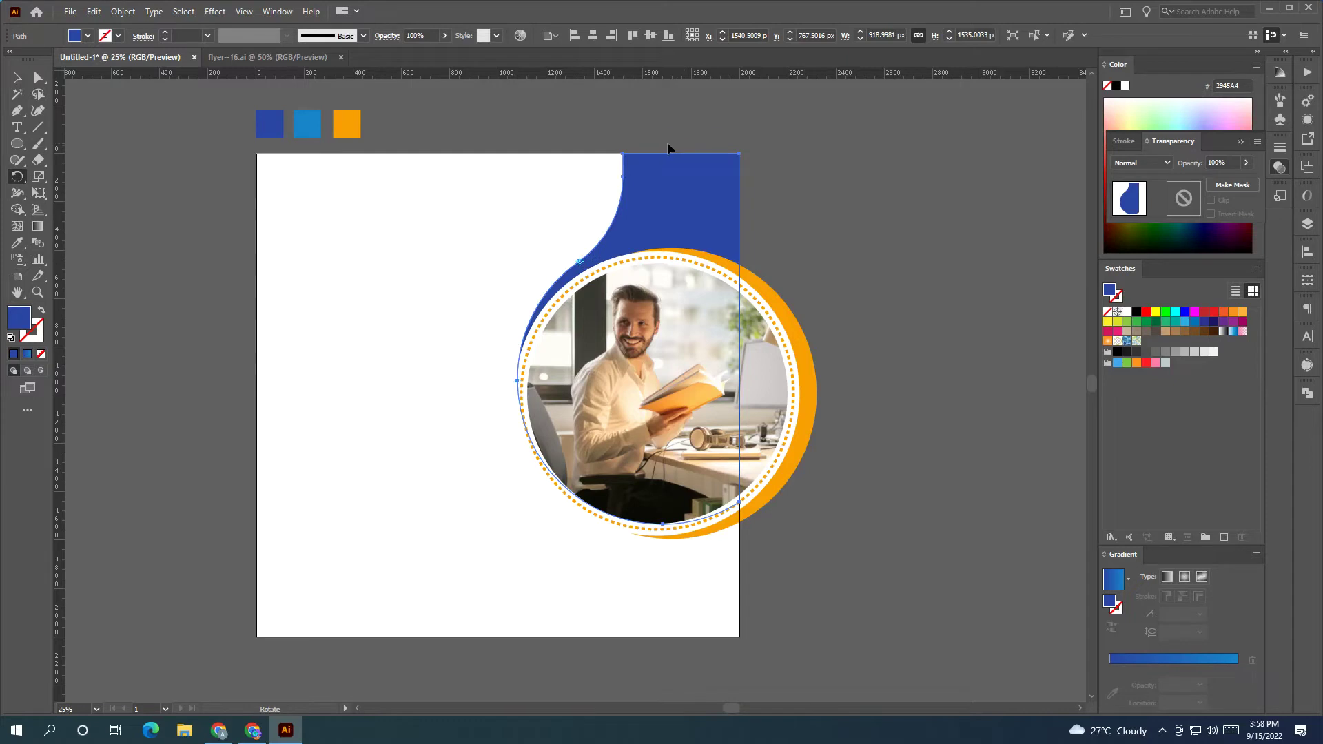
pyautogui.moveTo(653, 164); pyautogui.dragTo(627, 155)
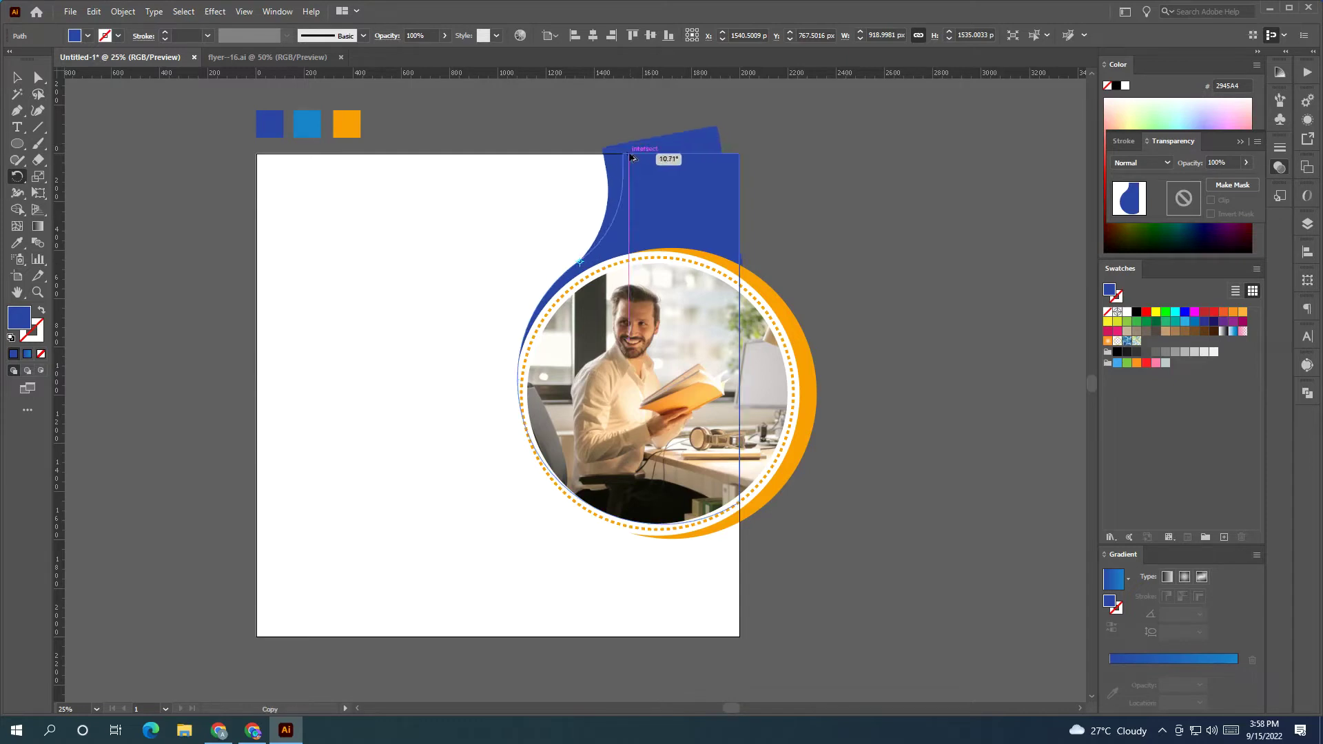
# - Trim the excess with Shape Builder and fill the remaining sliver light grey
pyautogui.hotkey('ctrl', 'a')
pyautogui.hotkey('shift', 'm')
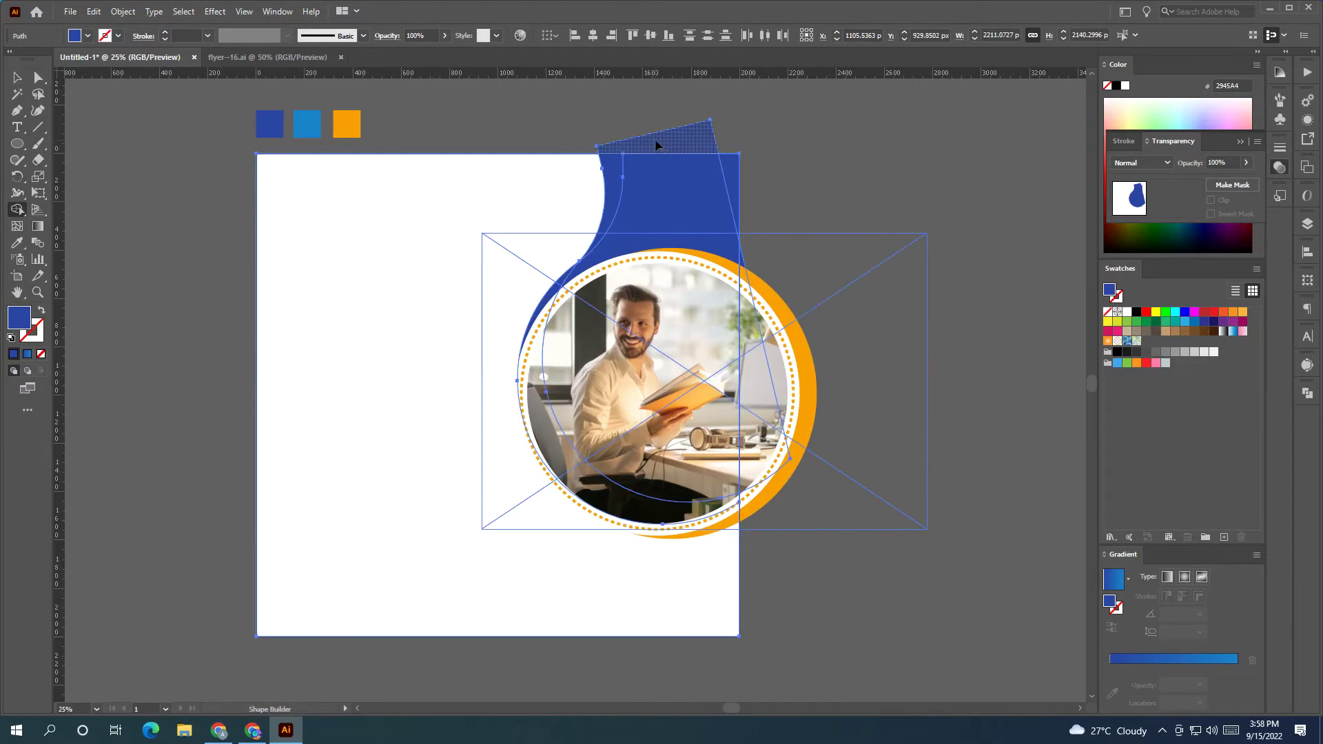
pyautogui.keyDown('alt'); pyautogui.click(657, 145); pyautogui.keyUp('alt')
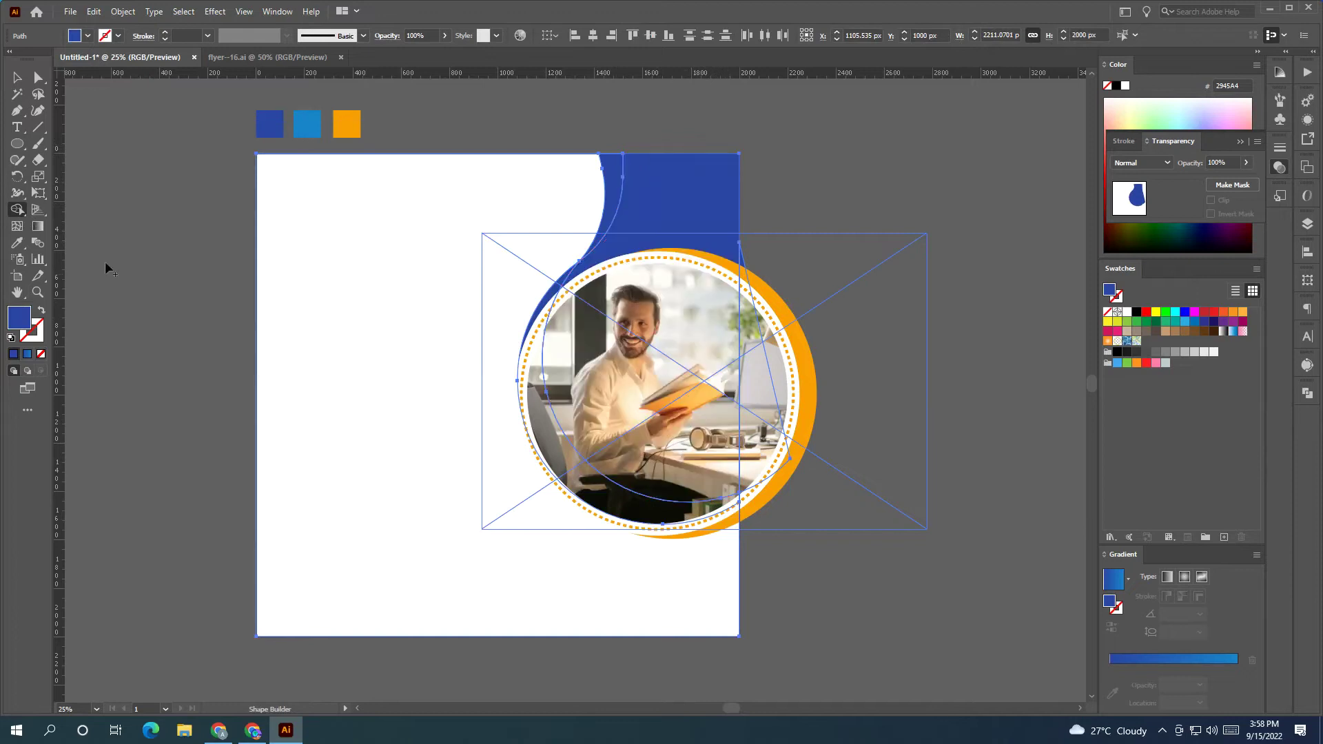
pyautogui.click(574, 408)
pyautogui.hotkey('ctrl', 'shift', 'a')
pyautogui.press('v')
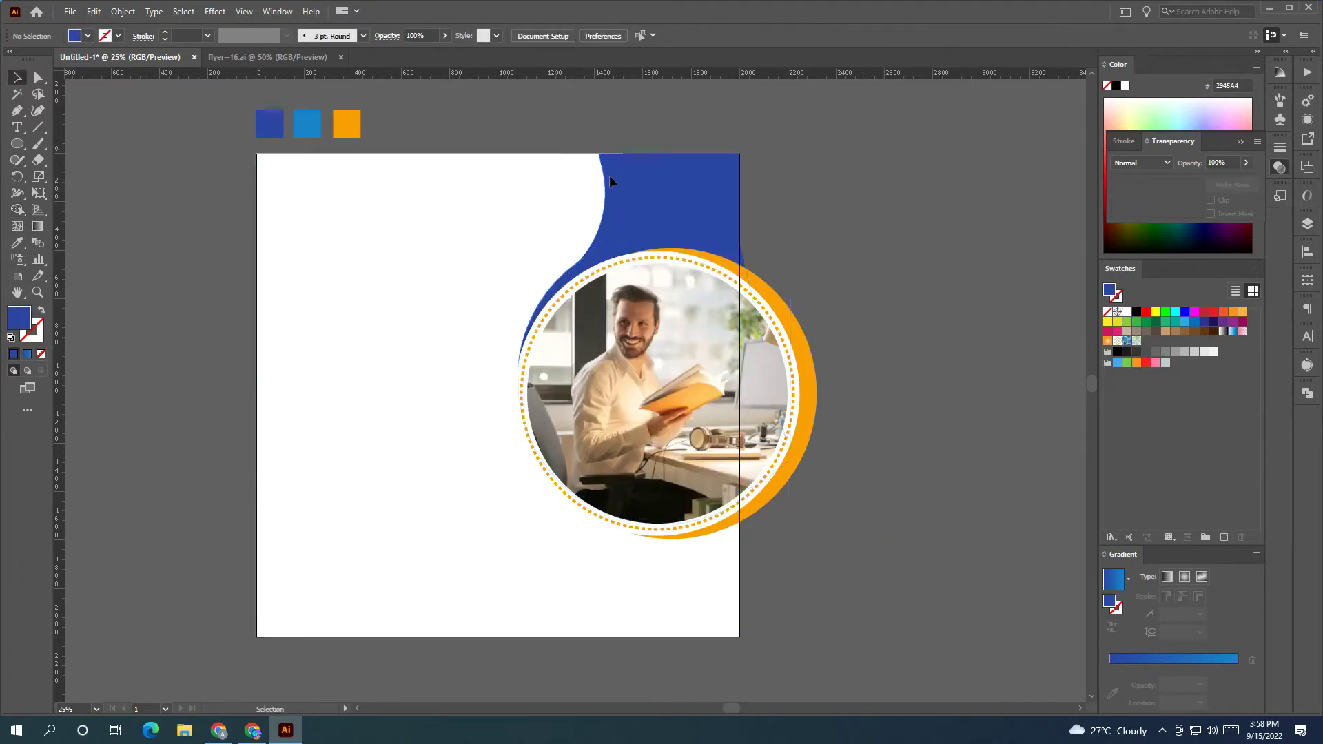
pyautogui.click(615, 190)
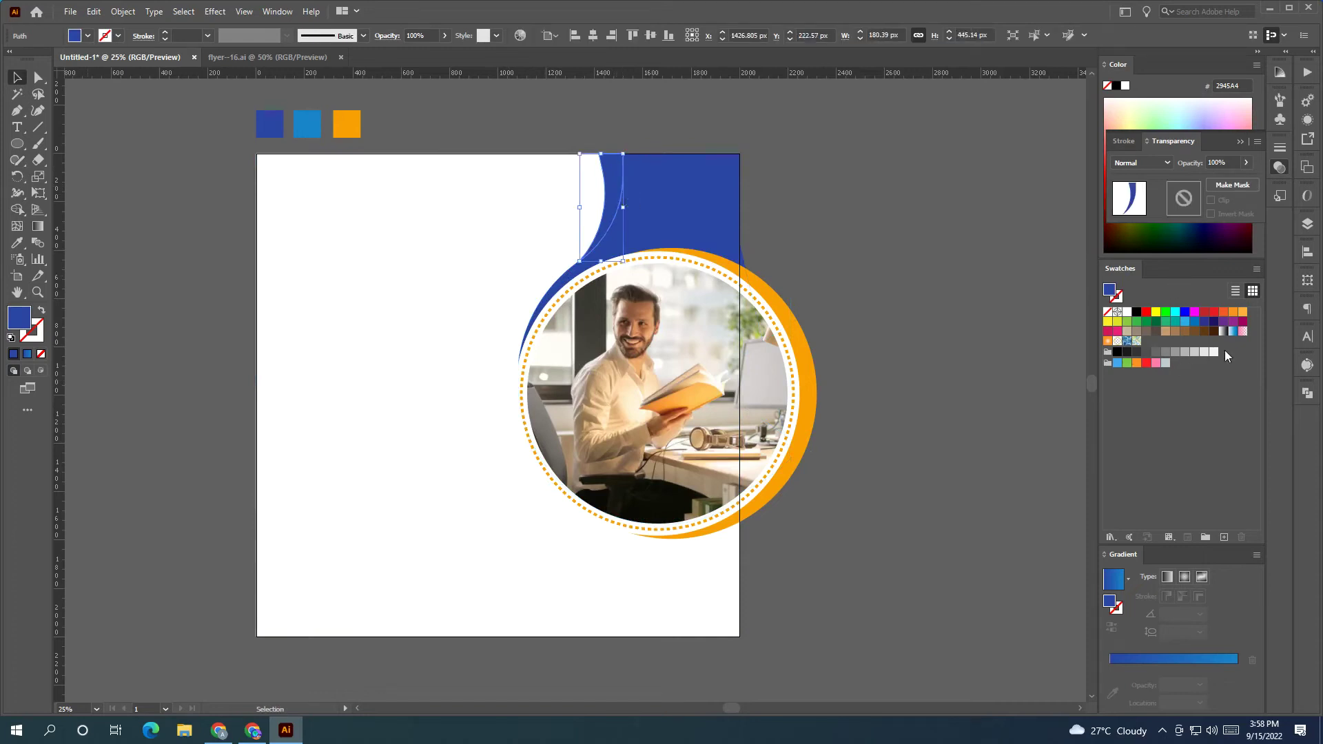
pyautogui.click(1196, 353)
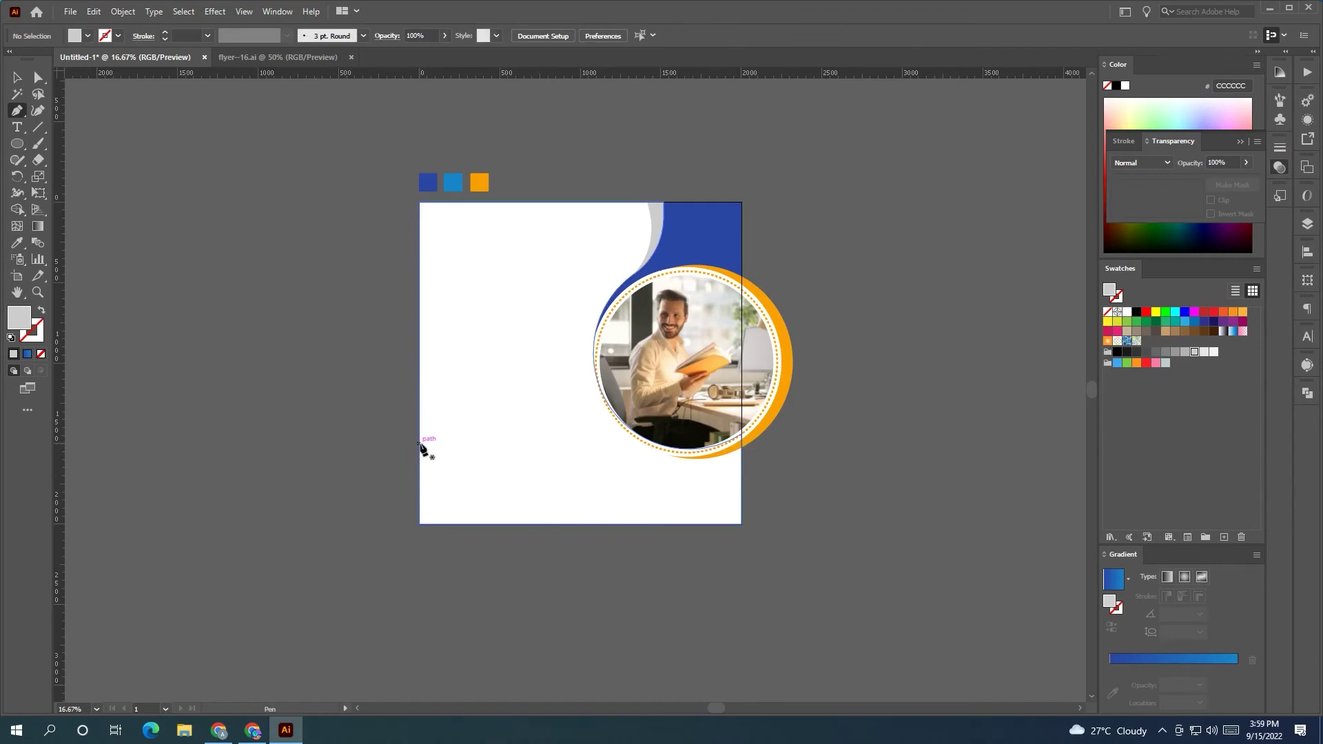
# - Draw a closed curved wave shape across the artboard's bottom with the Pen tool
pyautogui.click(419, 448)
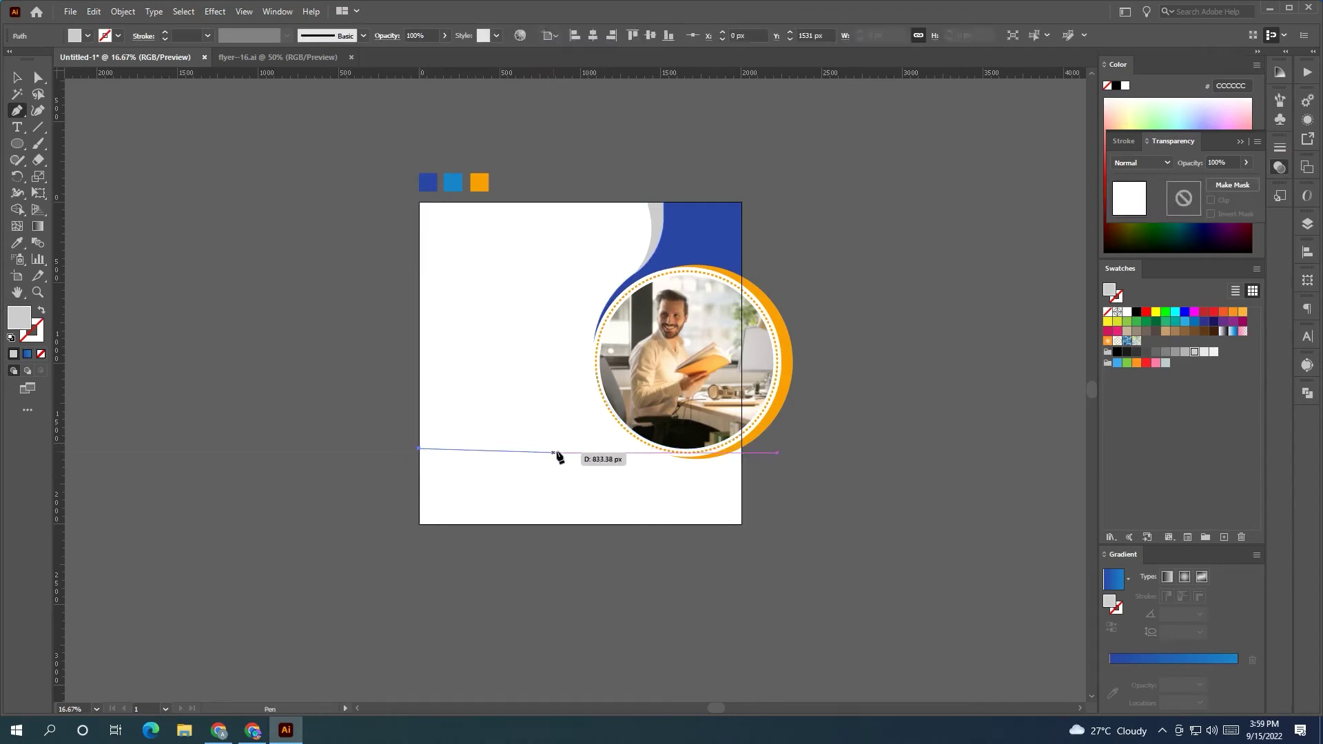
pyautogui.keyDown('shift'); pyautogui.click(580, 452); pyautogui.keyUp('shift')
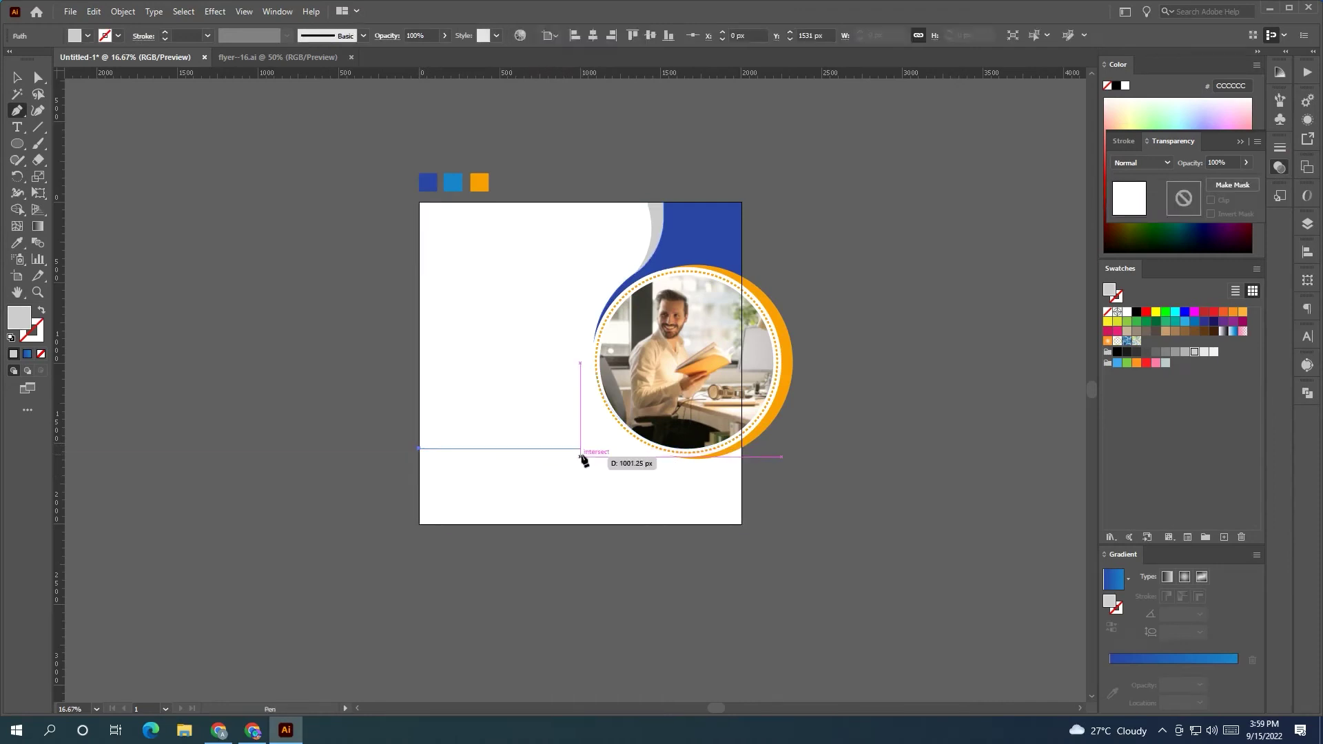
pyautogui.moveTo(581, 455); pyautogui.dragTo(669, 493)
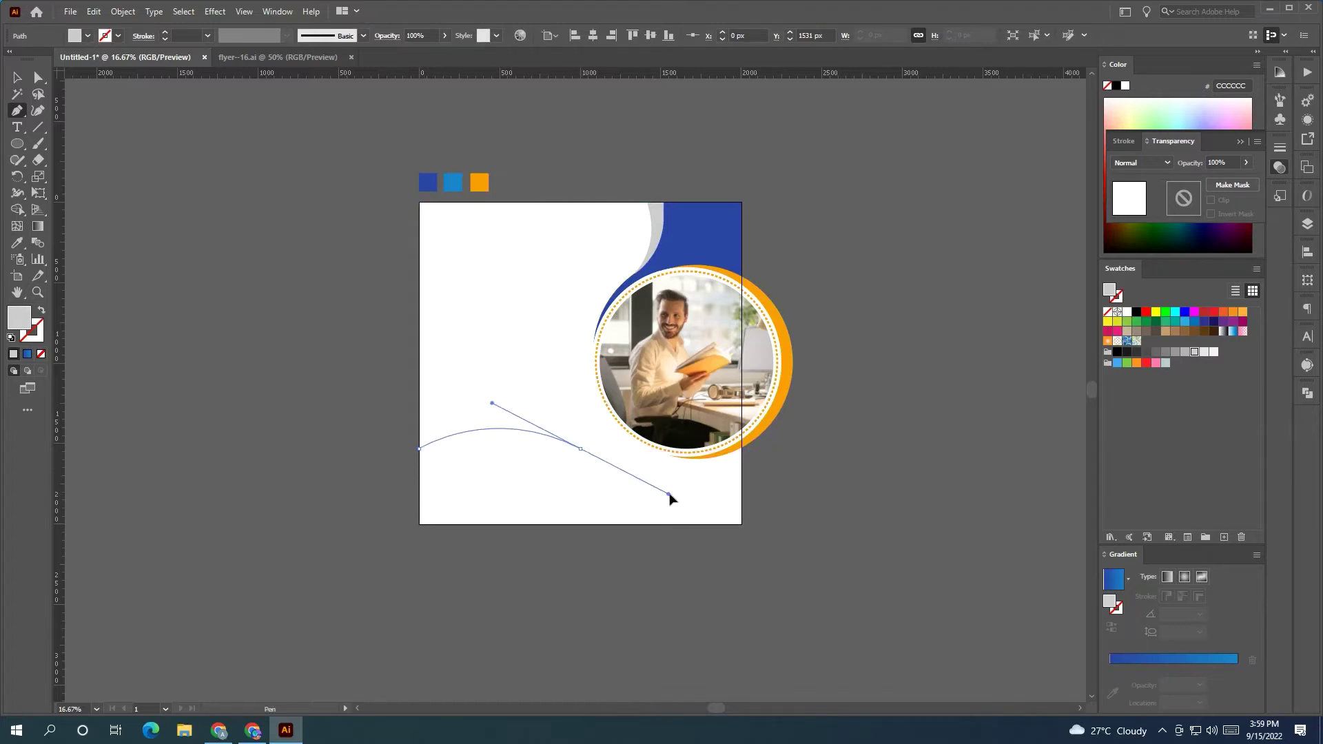
pyautogui.click(581, 449)
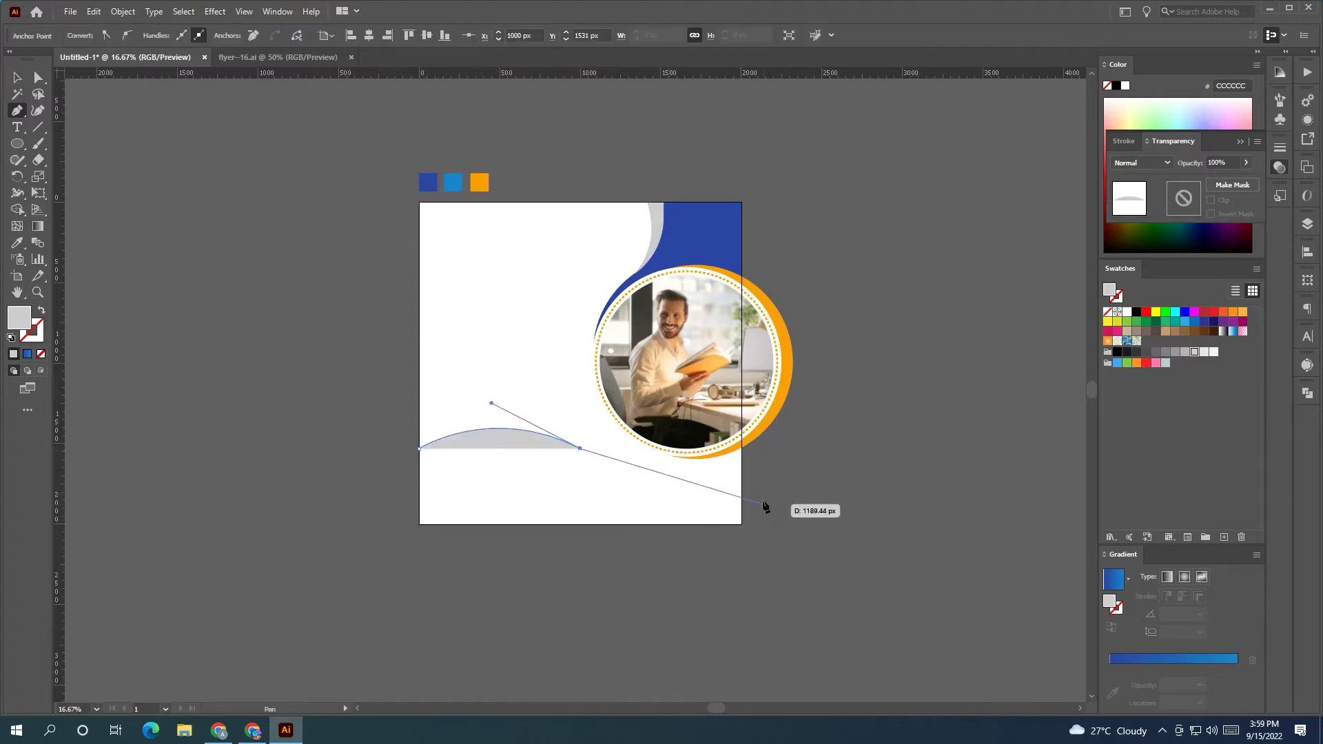
pyautogui.moveTo(741, 476); pyautogui.dragTo(824, 463)
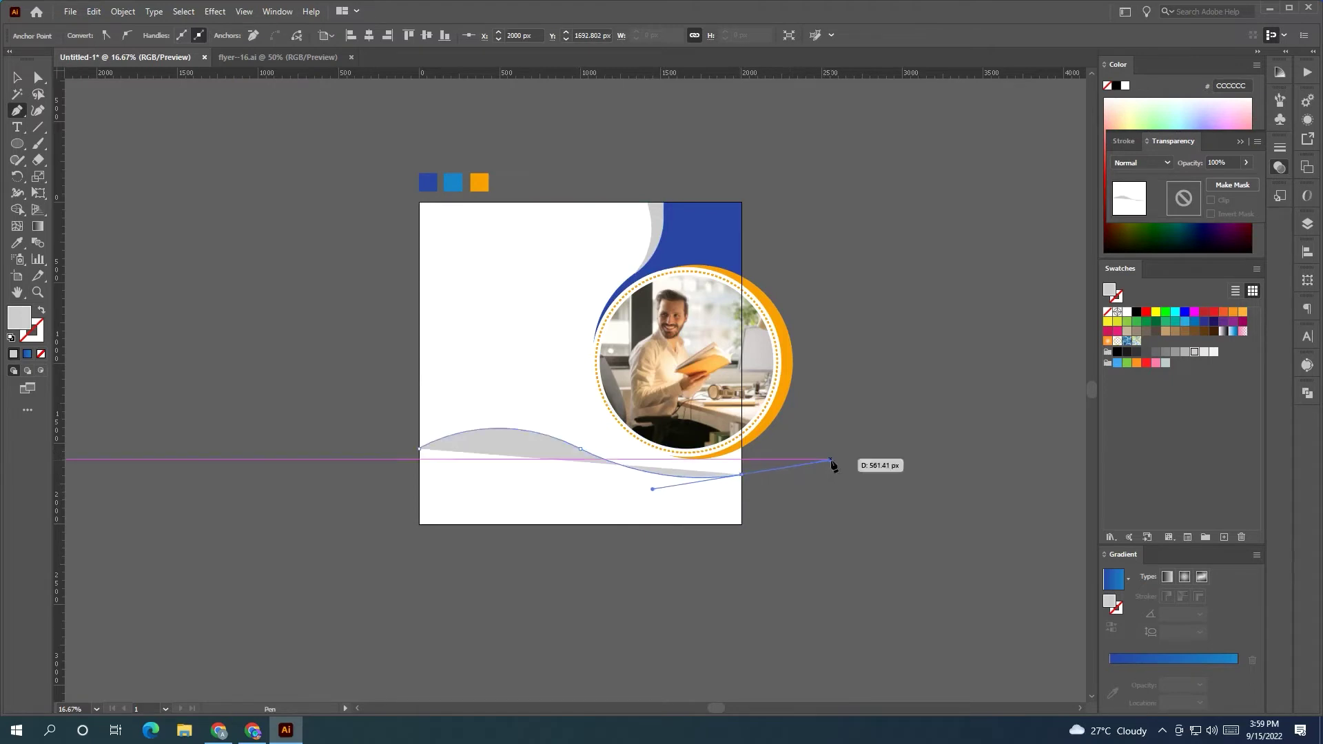
pyautogui.click(742, 476)
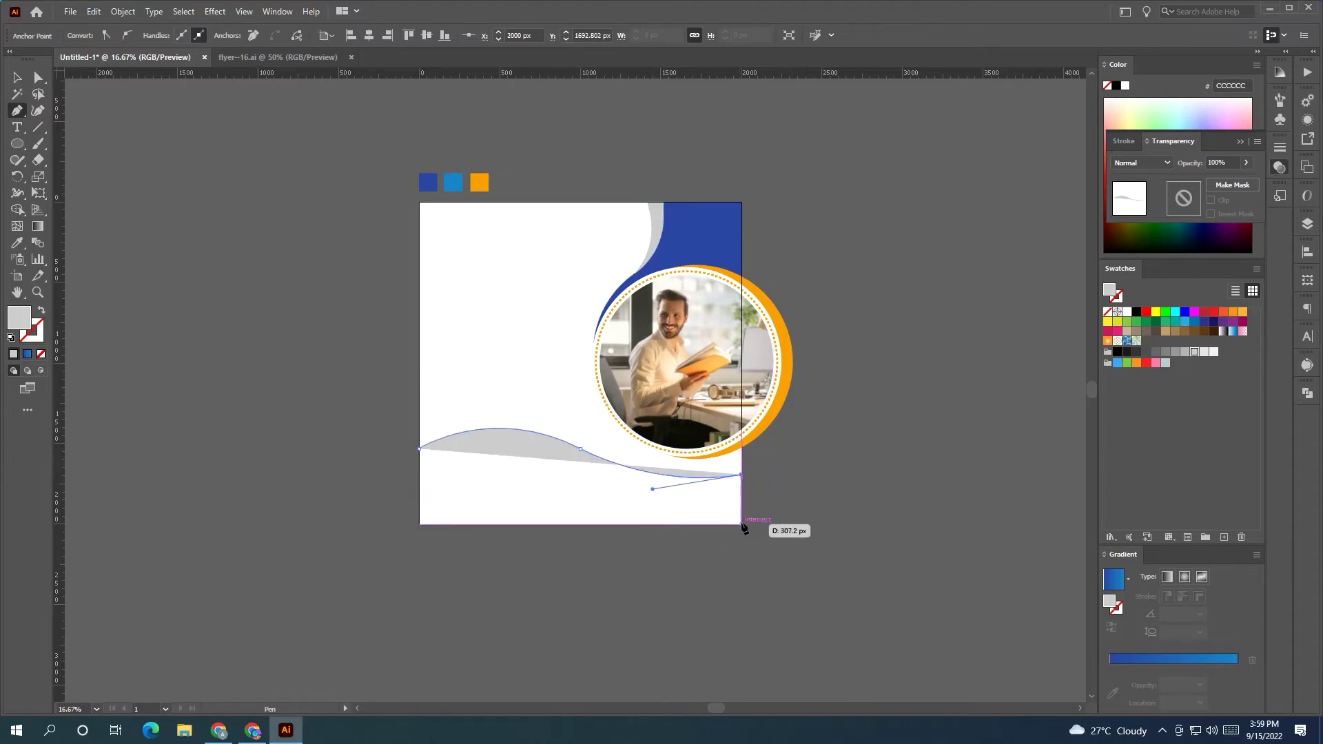
pyautogui.click(741, 523)
pyautogui.click(419, 524)
pyautogui.click(417, 451)
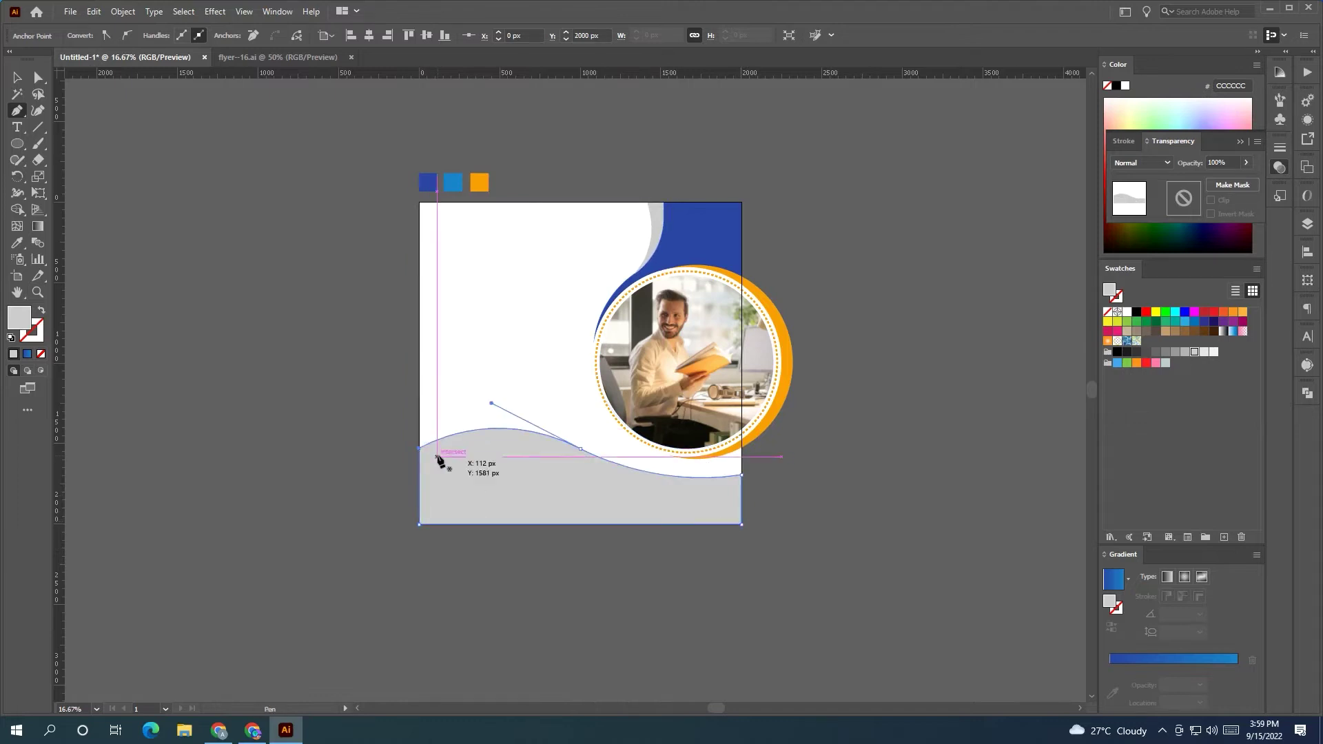
pyautogui.press('v')
# - Lower the wave and trim off the strip hanging below the artboard
pyautogui.click(183, 304)
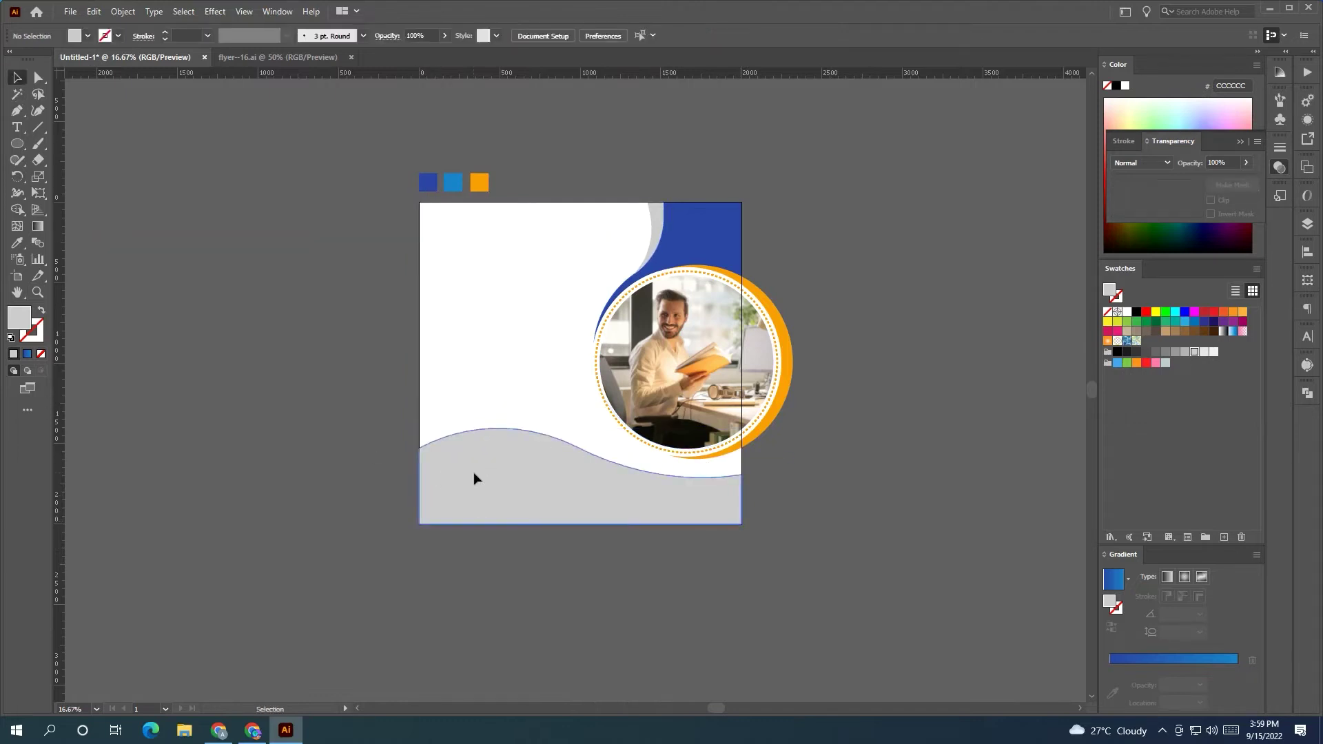
pyautogui.moveTo(473, 476); pyautogui.dragTo(474, 492)
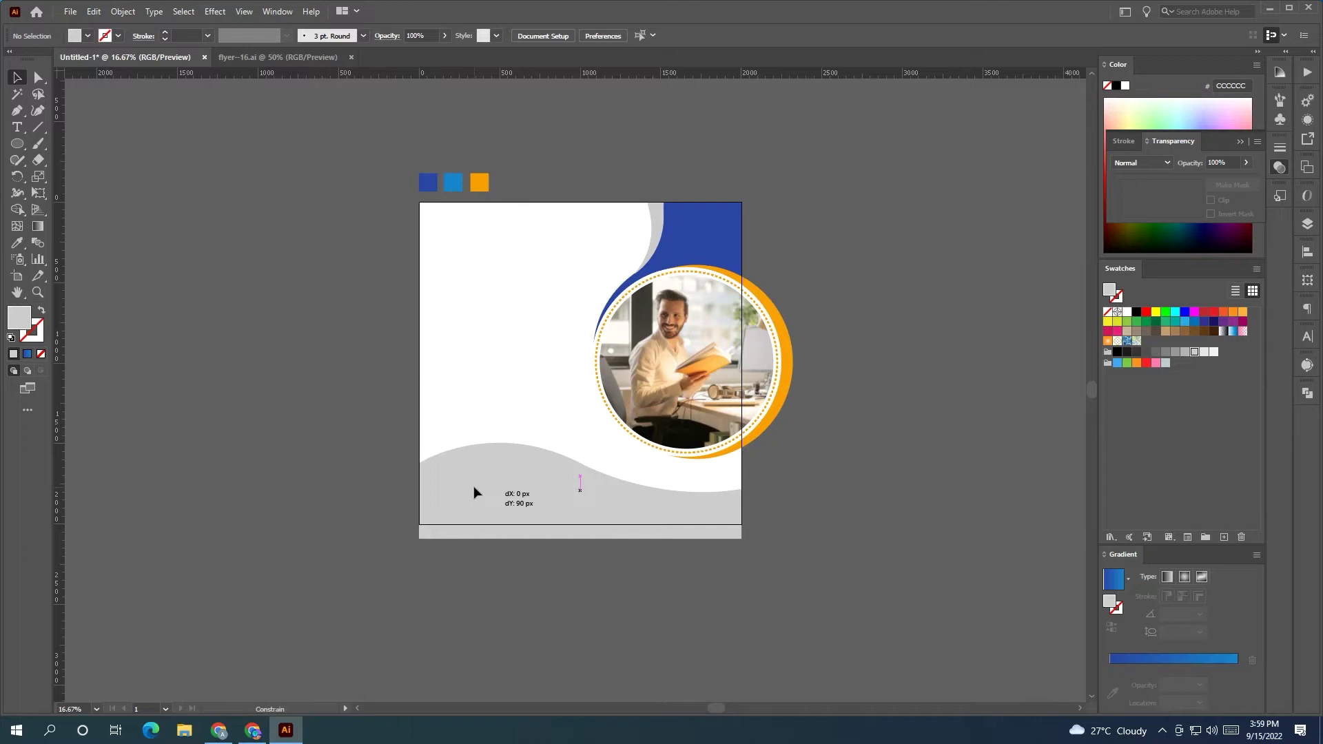
pyautogui.click(446, 406)
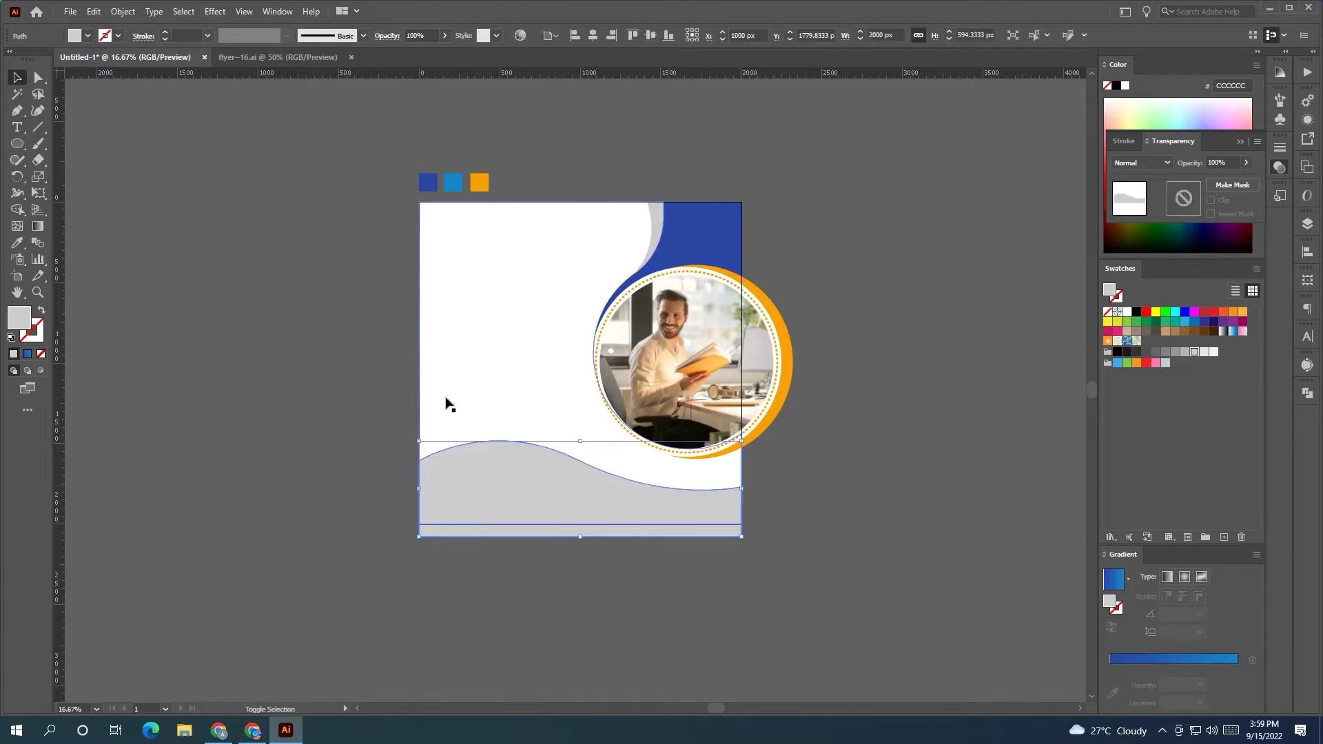
pyautogui.click(17, 209)
pyautogui.keyDown('alt'); pyautogui.click(473, 534); pyautogui.keyUp('alt')
pyautogui.press('v')
pyautogui.click(186, 315)
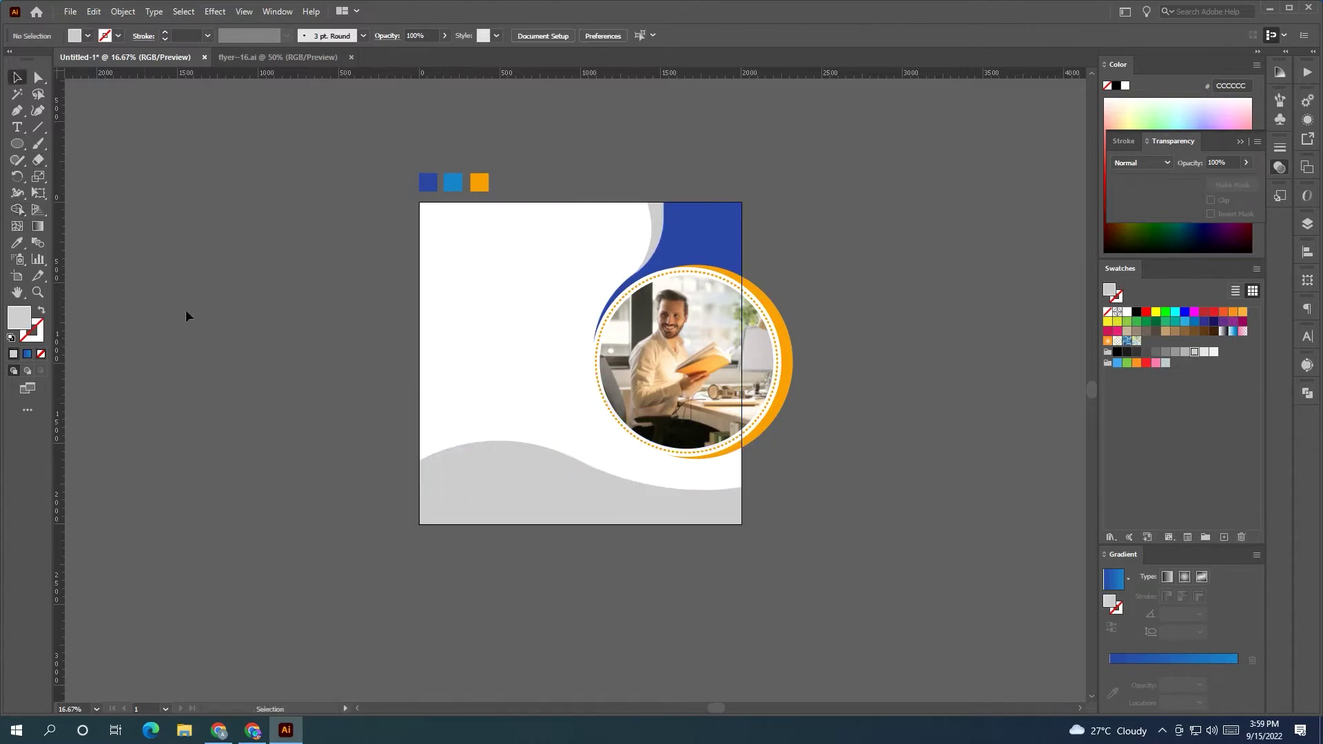
# - Recolour the wave with the light blue sampled from the swatch square
pyautogui.hscroll(2, 397, 527)
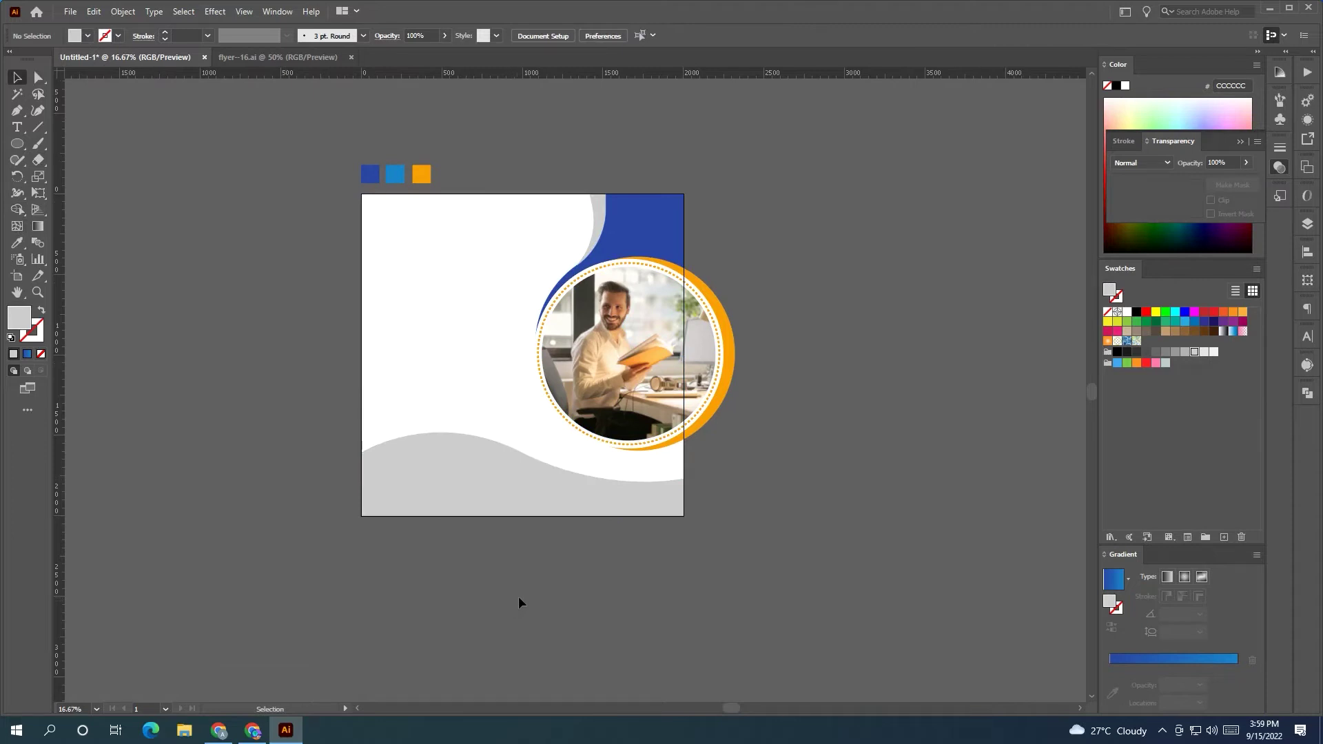
pyautogui.click(454, 493)
pyautogui.click(18, 244)
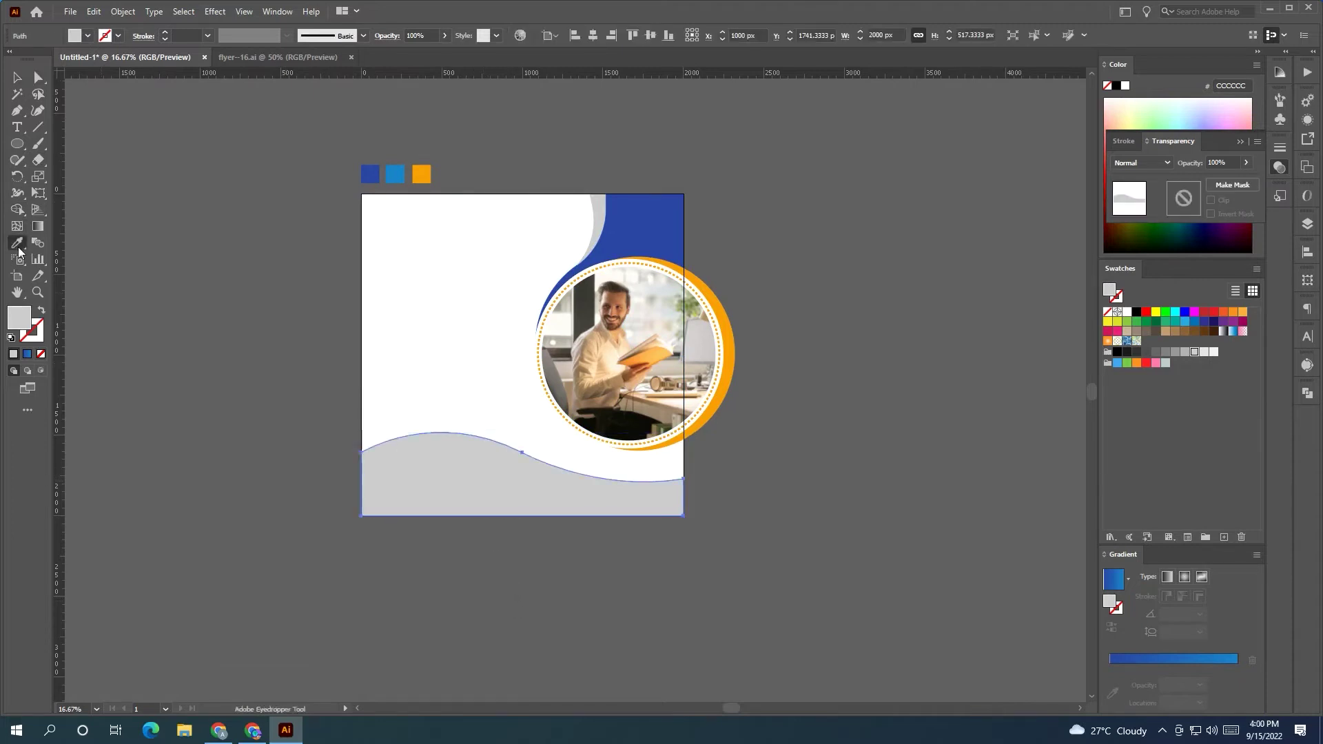
pyautogui.click(391, 174)
pyautogui.press('v')
pyautogui.click(172, 260)
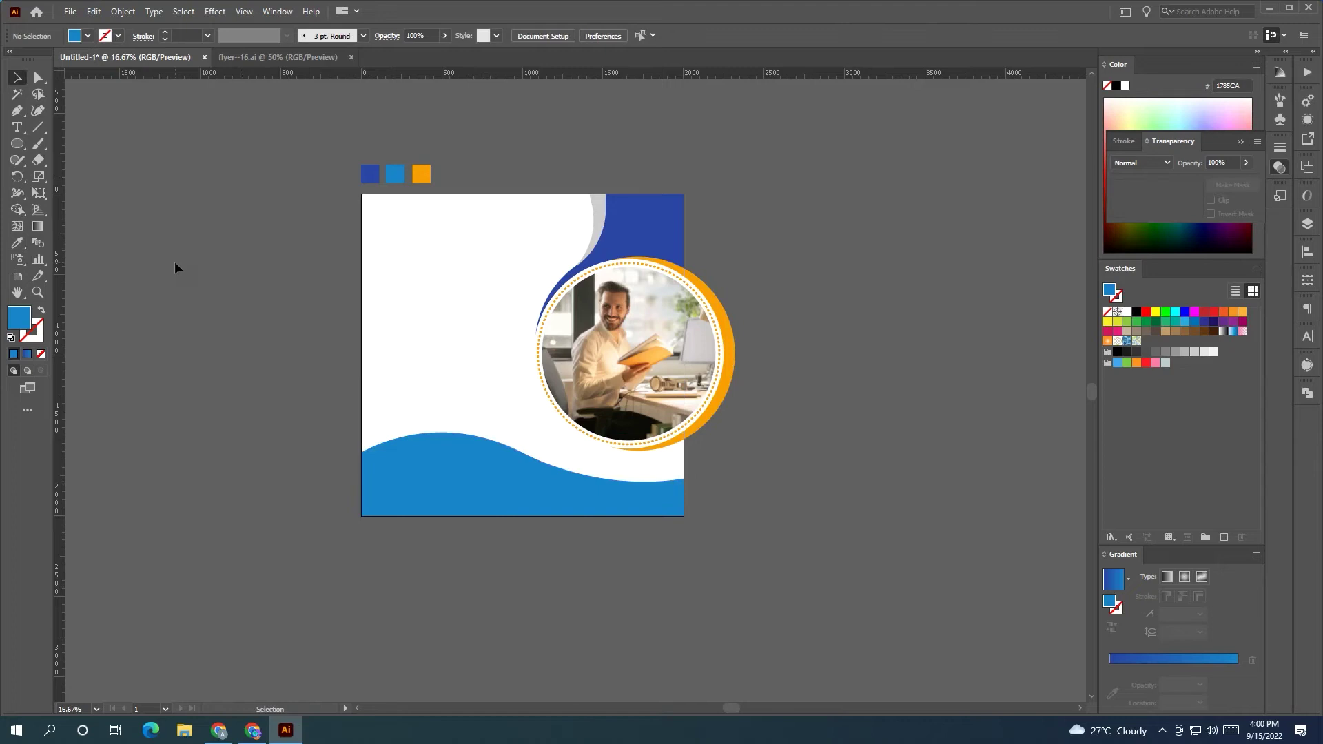
# - Apply a blue gradient to the top-right shape
pyautogui.click(644, 257)
pyautogui.click(1156, 658)
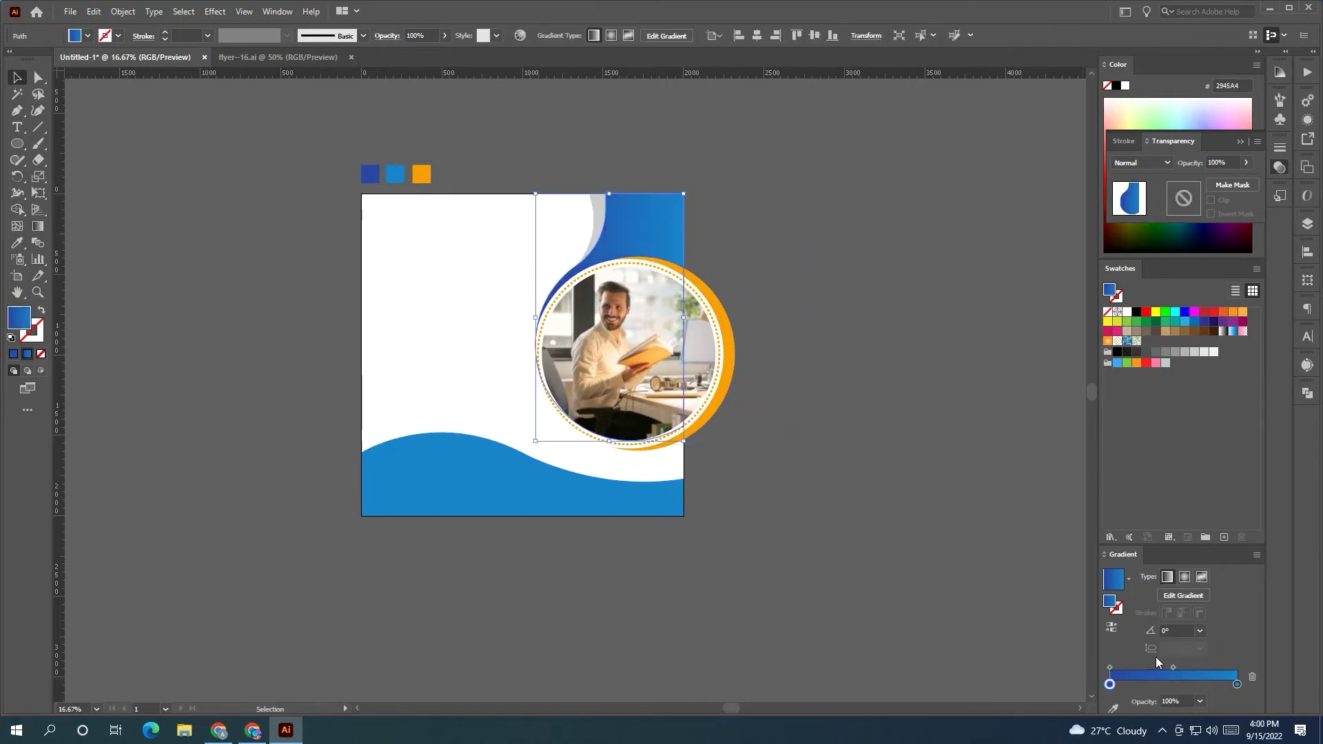
pyautogui.click(889, 398)
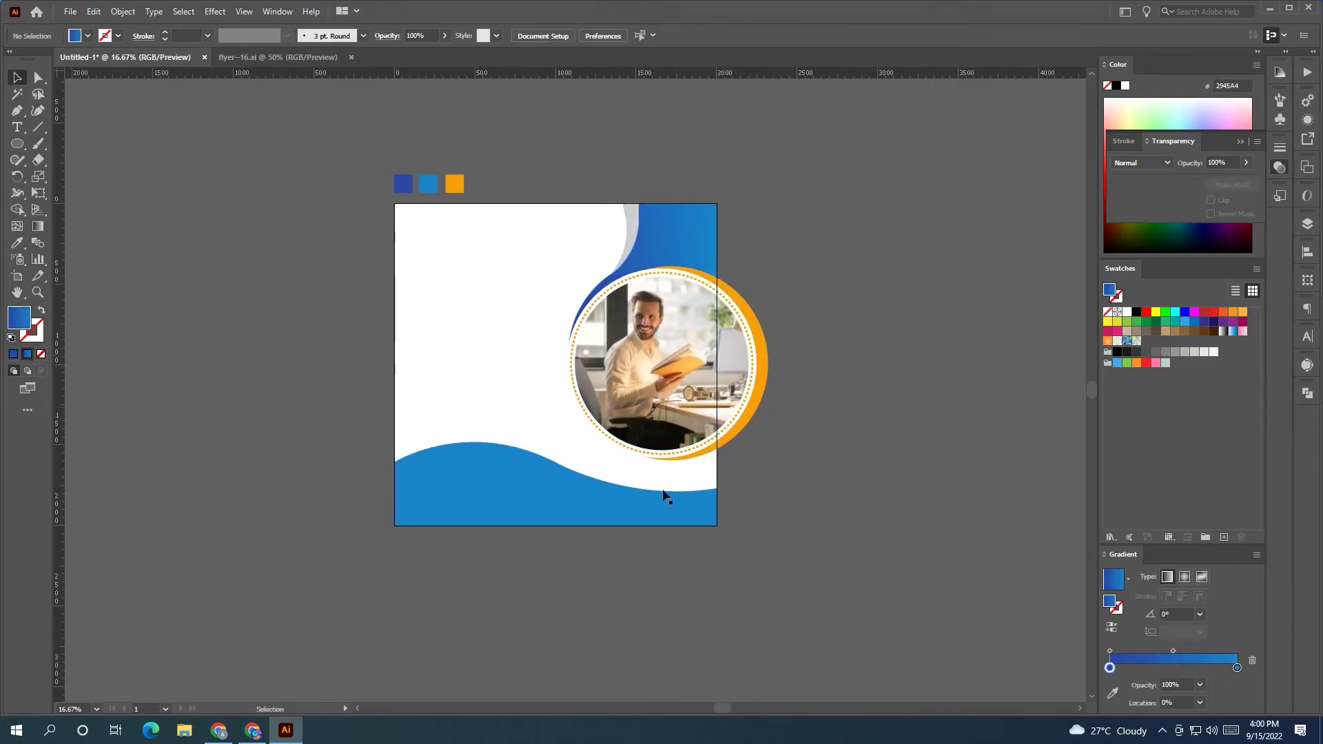
# - Duplicate the bottom wave slightly higher, bring the copy to front, and colour it light grey
pyautogui.click(540, 483)
pyautogui.moveTo(540, 482); pyautogui.dragTo(539, 477)
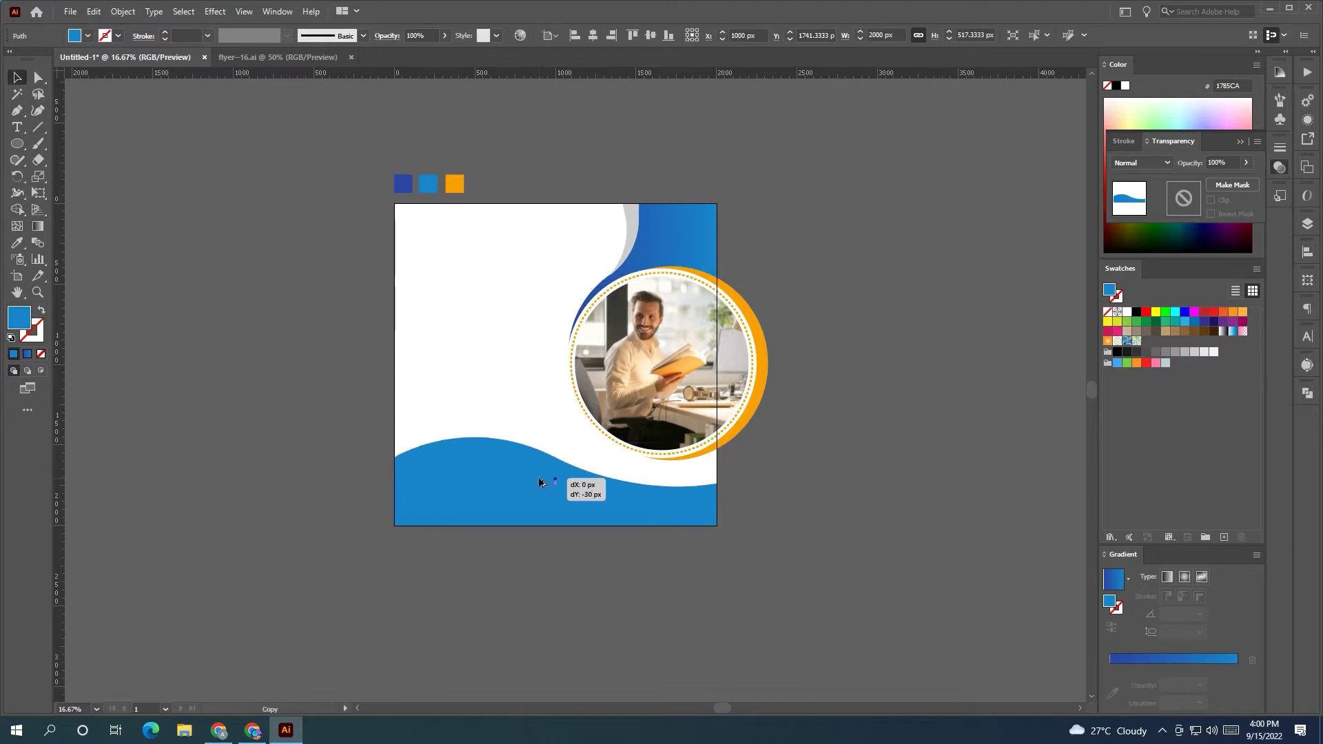
pyautogui.moveTo(474, 522); pyautogui.dragTo(474, 526)
pyautogui.rightClick(474, 526)
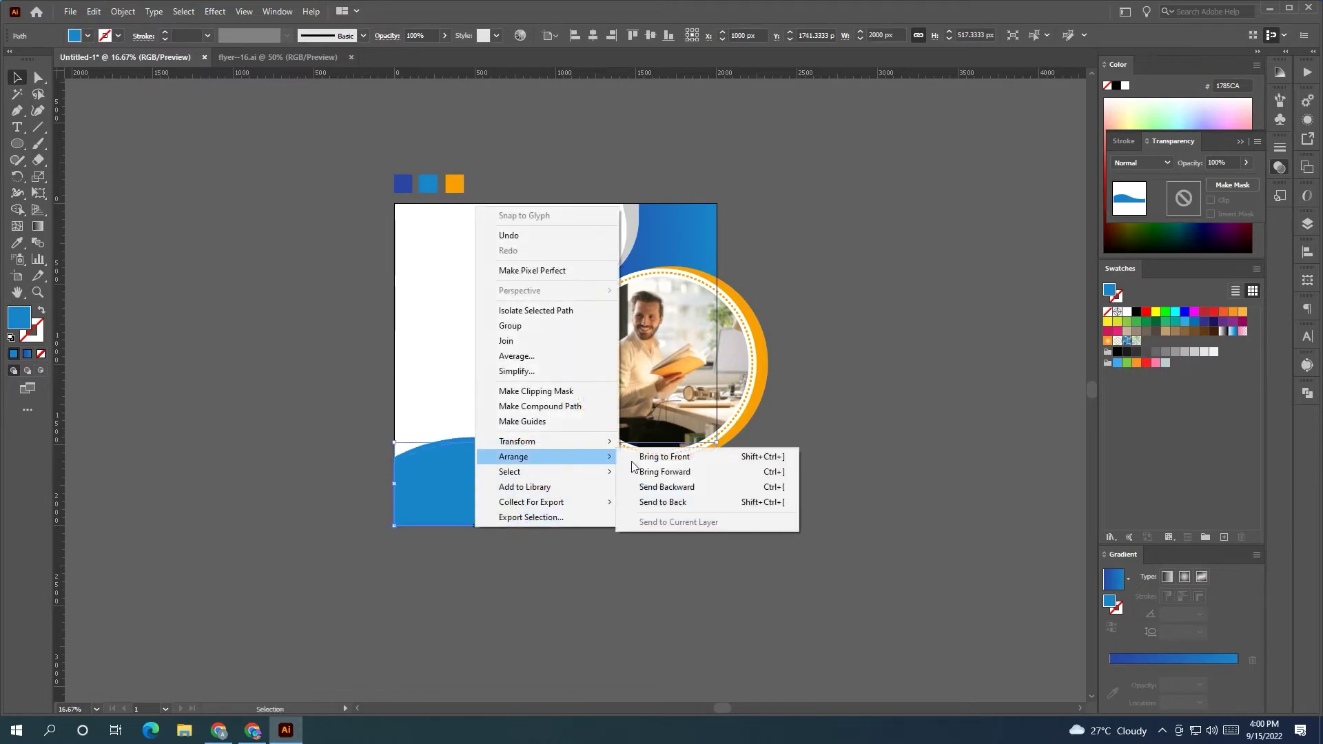
pyautogui.click(664, 457)
pyautogui.moveTo(692, 492); pyautogui.dragTo(689, 486)
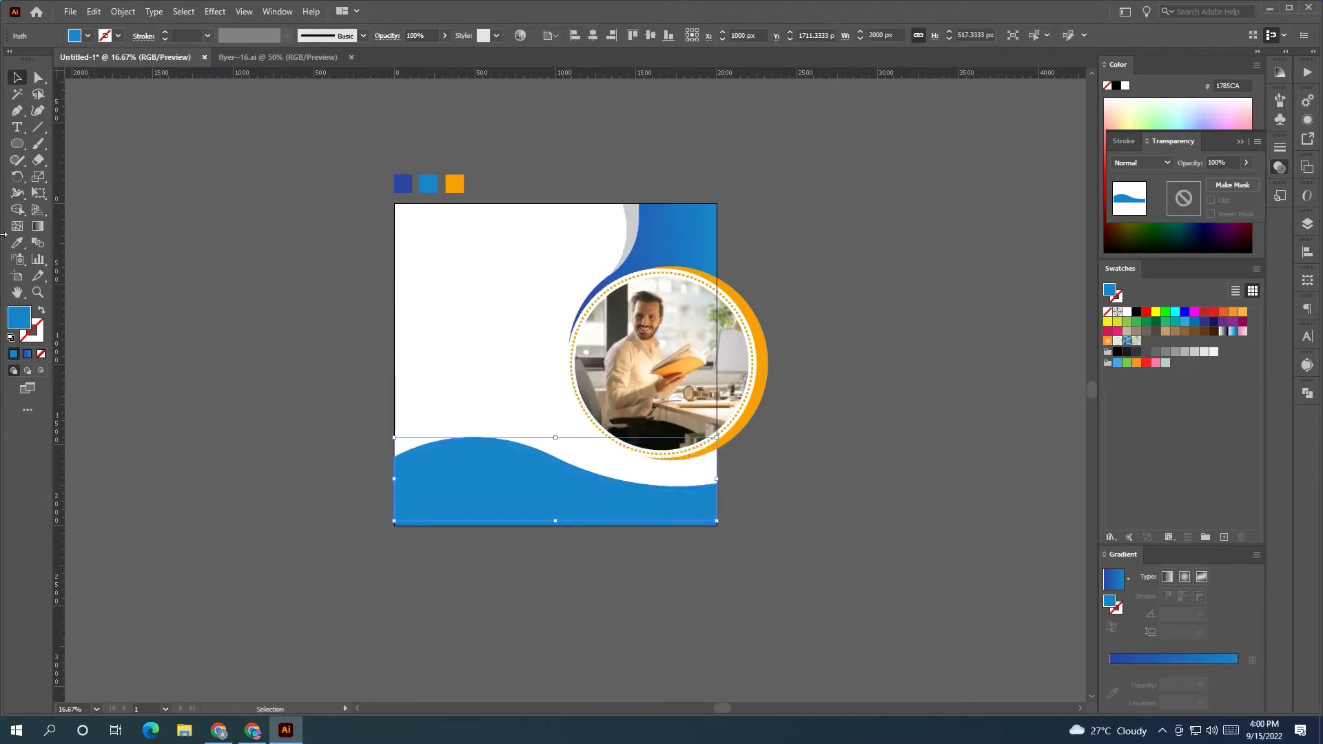
pyautogui.click(1195, 352)
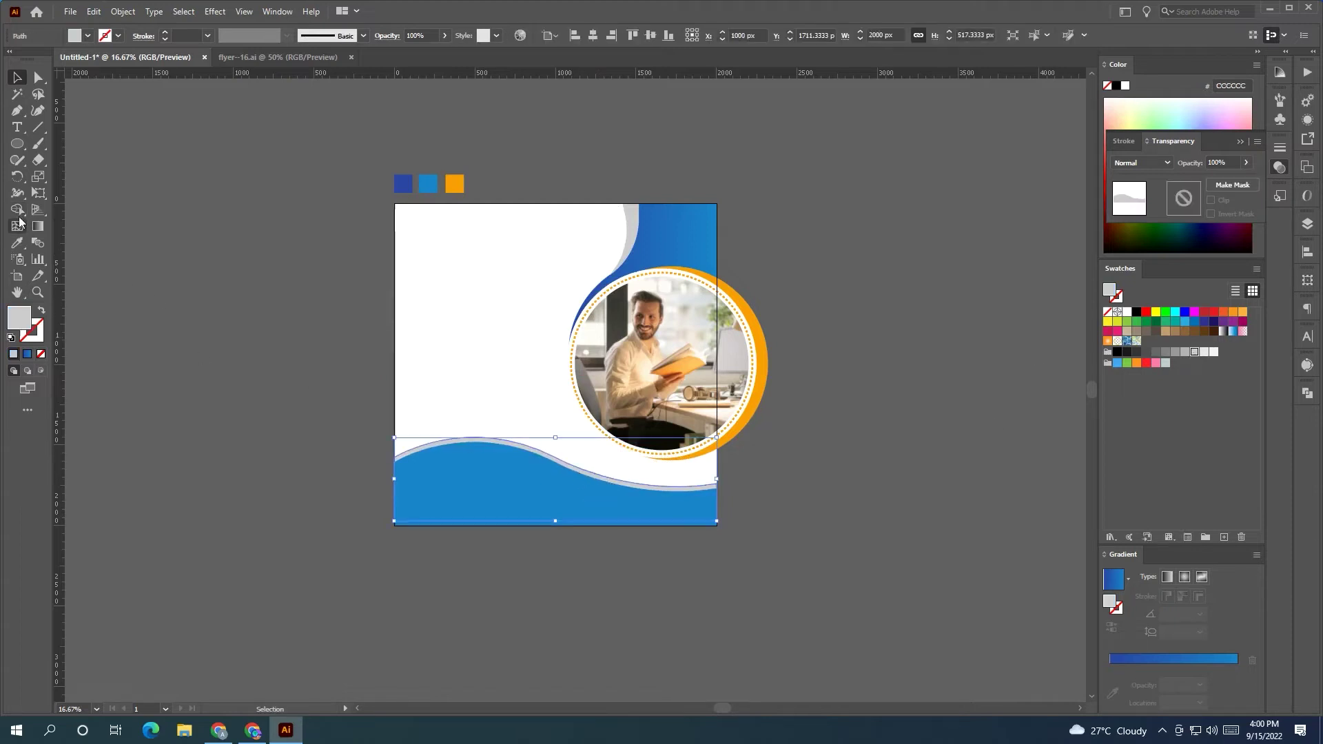
# - Tilt the grey wave copy by rotating it around its right end
pyautogui.click(17, 176)
pyautogui.click(717, 485)
pyautogui.moveTo(434, 446); pyautogui.dragTo(432, 437)
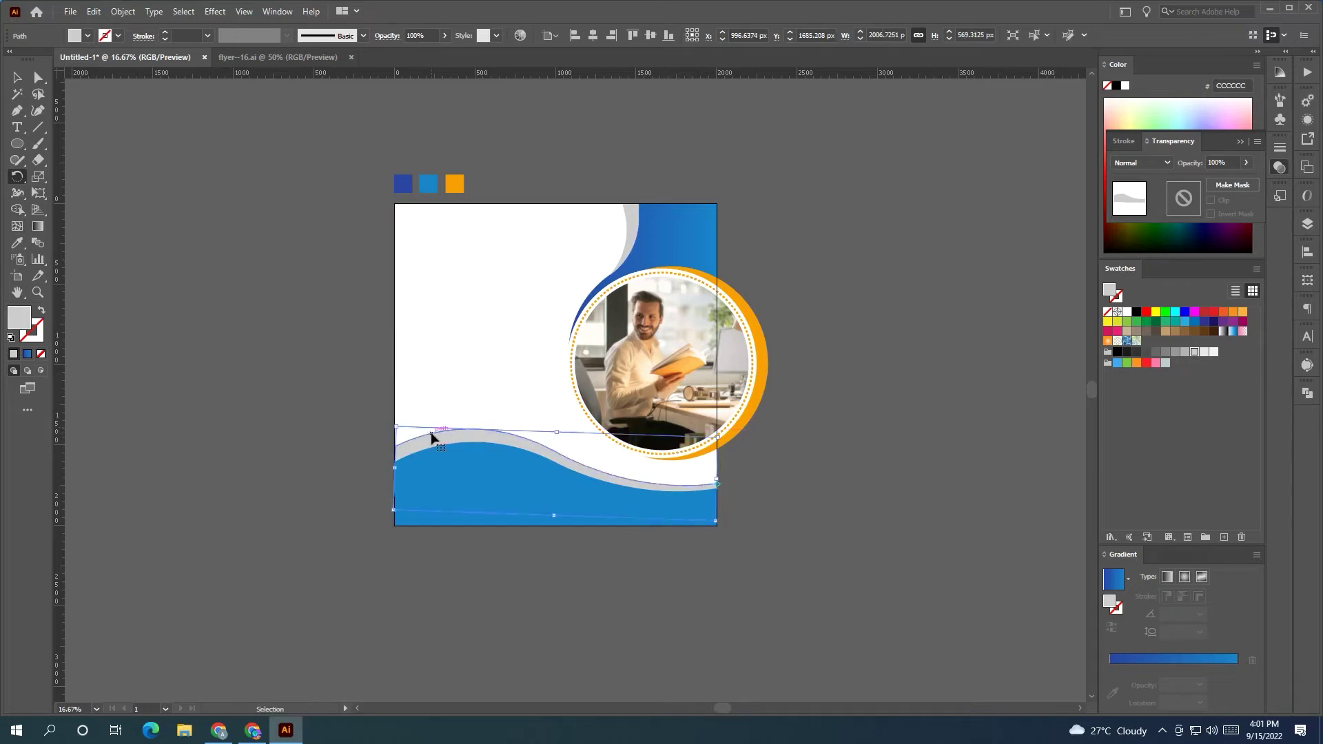
pyautogui.click(21, 76)
pyautogui.click(894, 477)
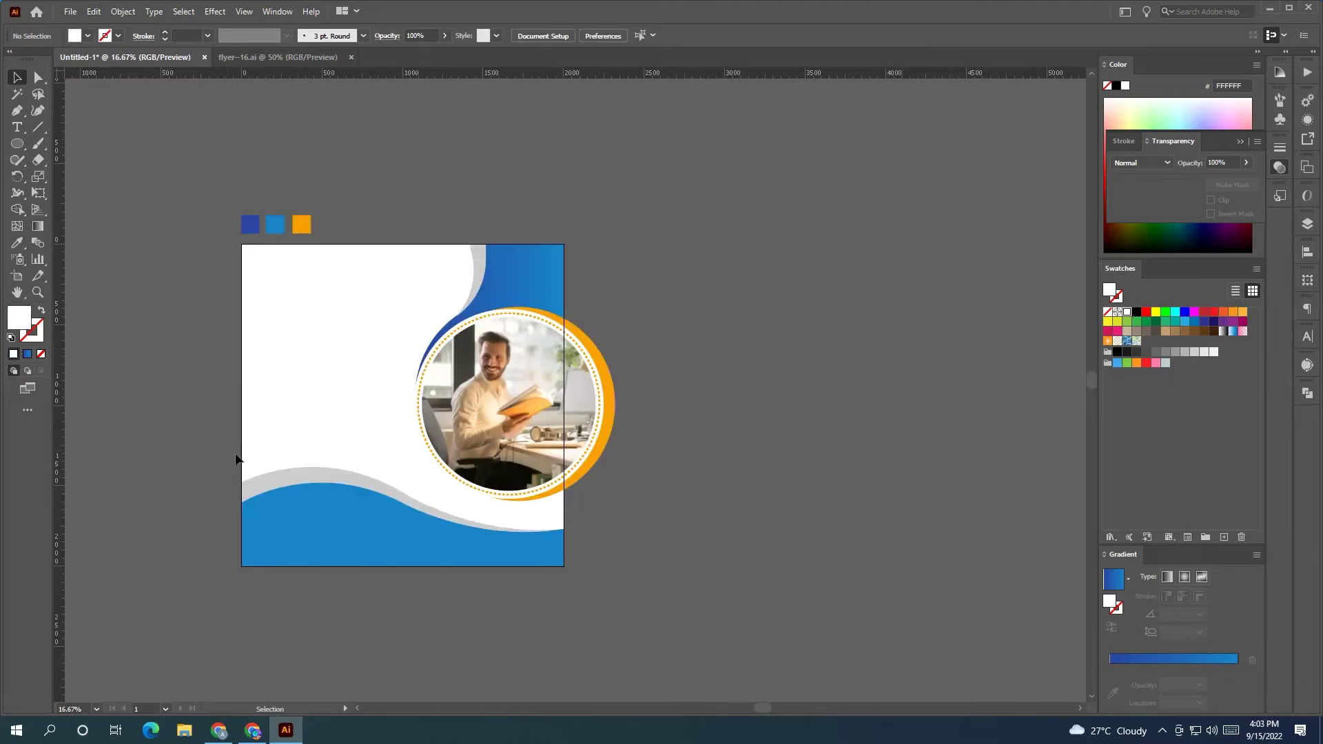
pyautogui.click(297, 517)
# - Sample the top shape's gradient onto the bottom wave and angle it lighter-left to deeper-right
pyautogui.press('i')
pyautogui.click(511, 275)
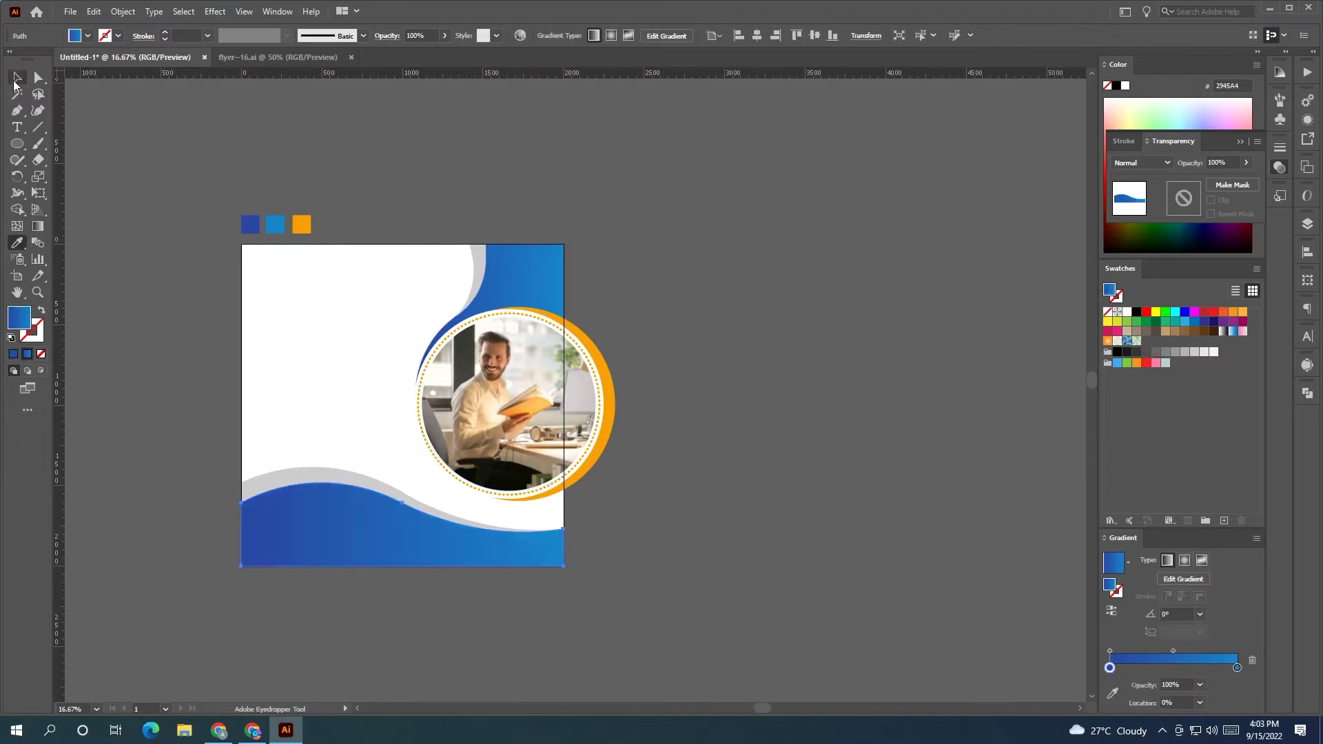
pyautogui.press('g')
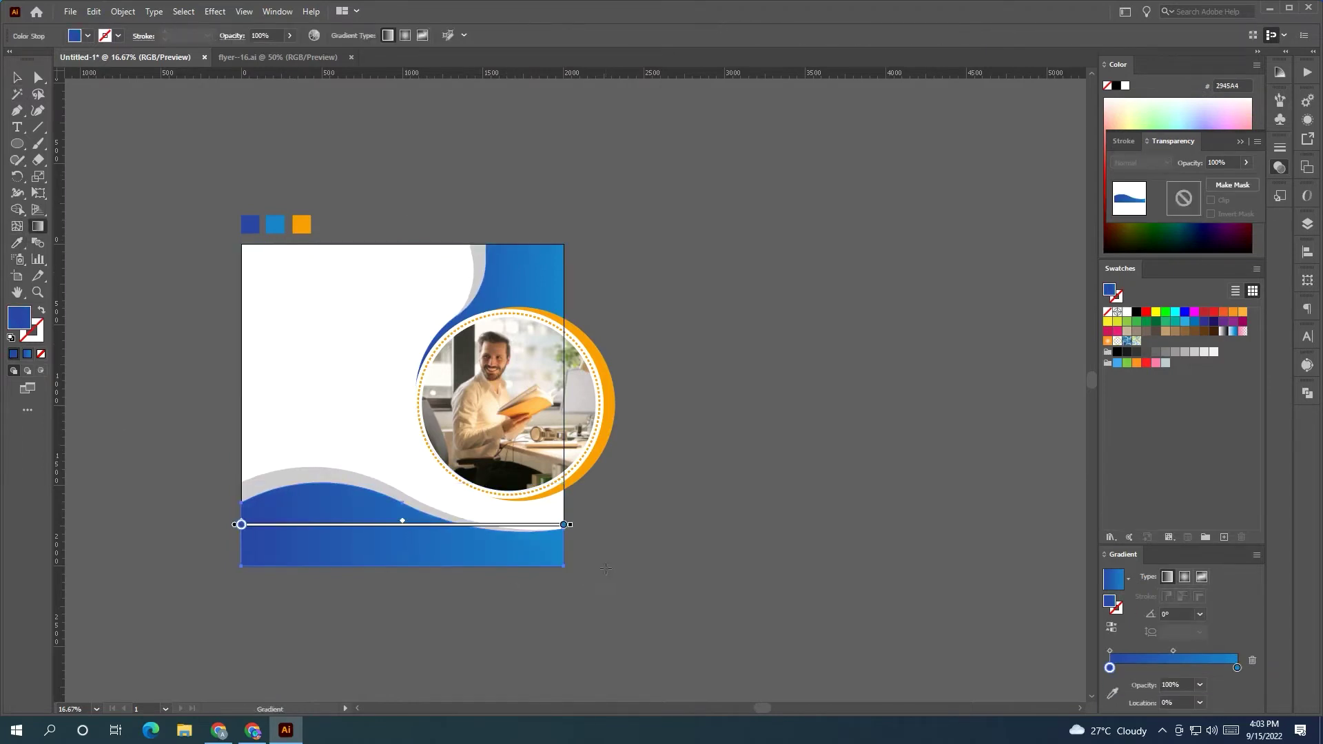
pyautogui.moveTo(606, 569); pyautogui.dragTo(161, 504)
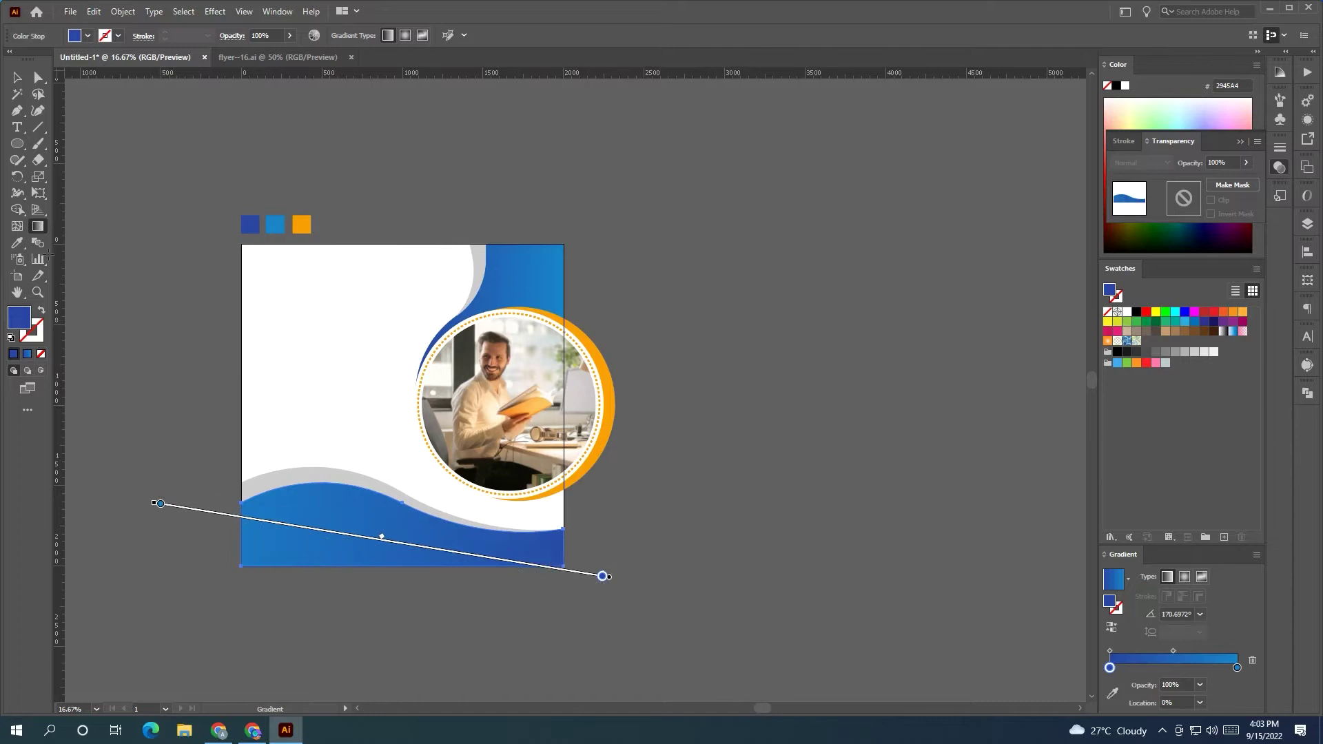
pyautogui.click(15, 78)
pyautogui.click(436, 197)
pyautogui.scroll(-1, 435, 197)
pyautogui.moveTo(435, 197); pyautogui.dragTo(537, 209)
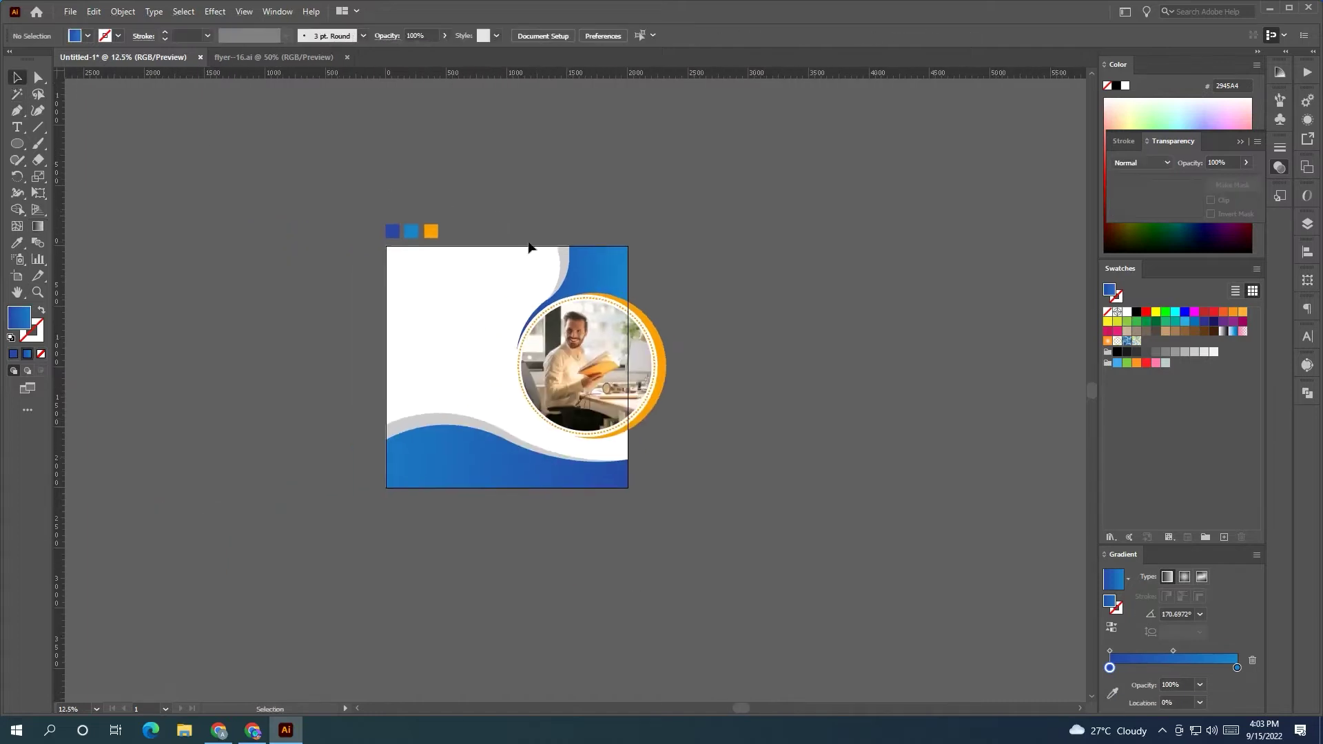
pyautogui.scroll(1, 530, 238)
pyautogui.scroll(1, 530, 265)
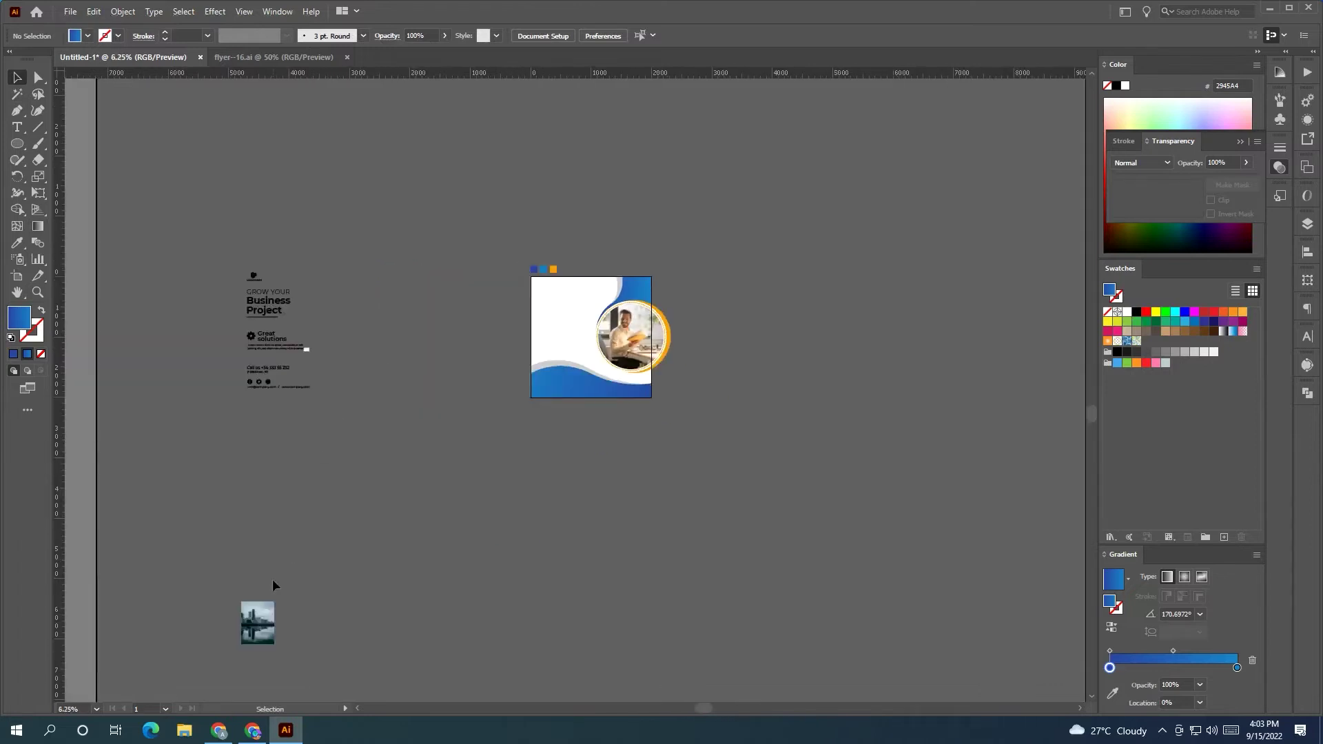
# - Move the city photo near the artboard and set a spare copy of the blue wave aside
pyautogui.moveTo(564, 351); pyautogui.dragTo(625, 425)
pyautogui.scroll(2, 625, 425)
pyautogui.moveTo(580, 517)
pyautogui.mouseDown()
pyautogui.moveTo(494, 505)
pyautogui.moveTo(366, 531)
pyautogui.mouseUp()
pyautogui.moveTo(467, 448); pyautogui.dragTo(813, 475)
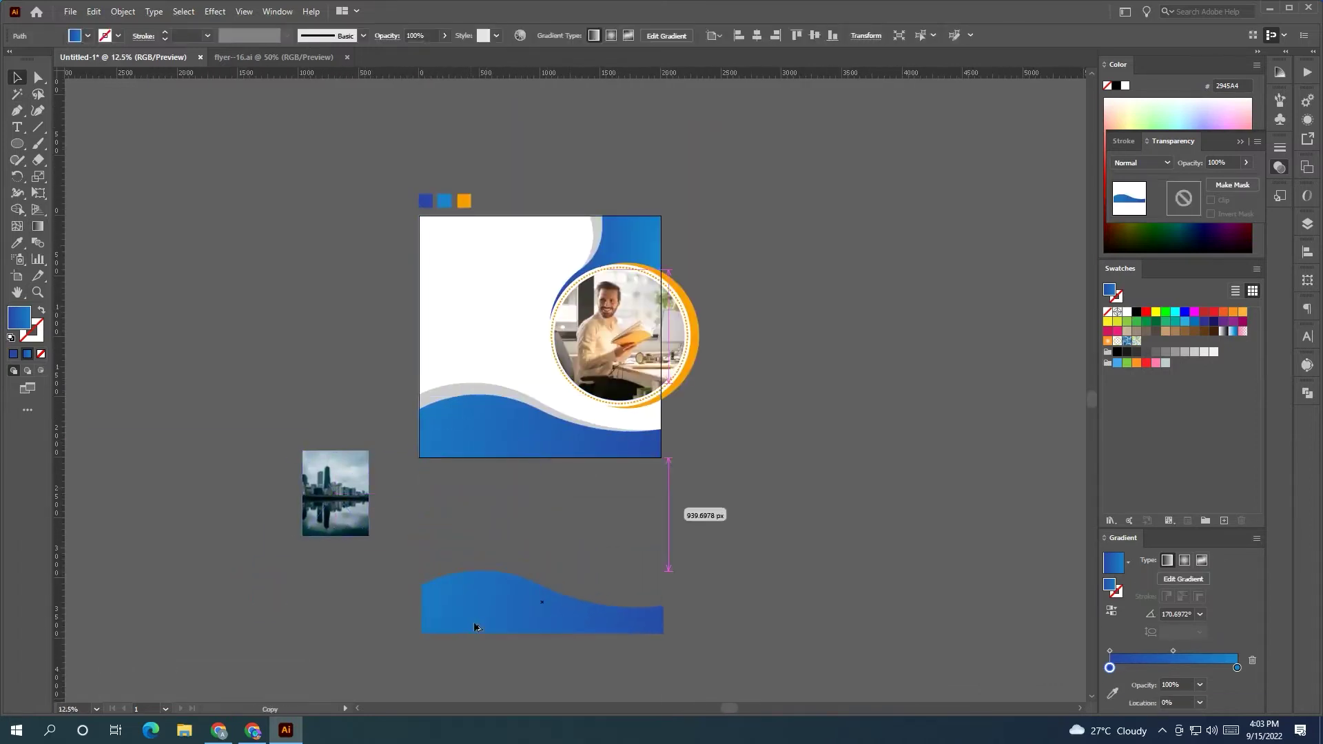
pyautogui.click(517, 448)
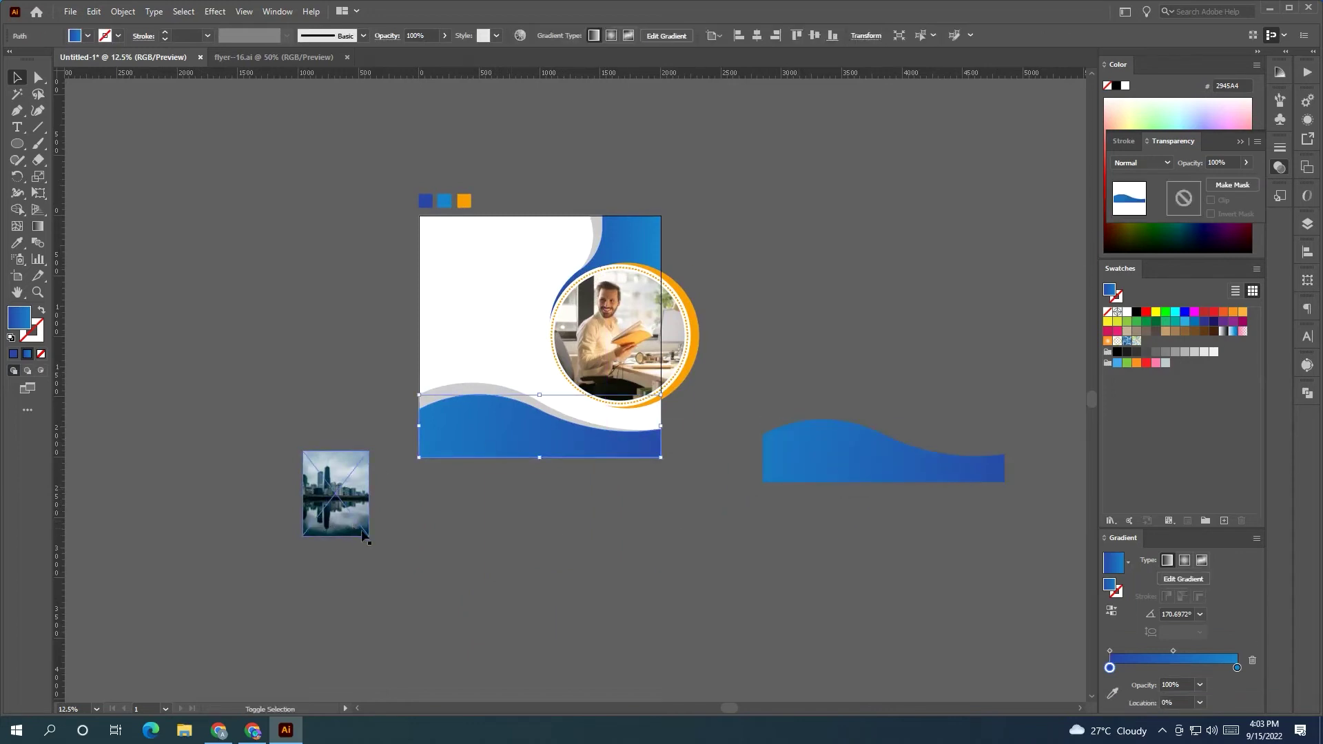
# - Enlarge the city photo over the bottom wave and clip it to the wave shape
pyautogui.moveTo(363, 533); pyautogui.dragTo(464, 655)
pyautogui.moveTo(410, 605); pyautogui.dragTo(608, 493)
pyautogui.moveTo(500, 445); pyautogui.dragTo(400, 445)
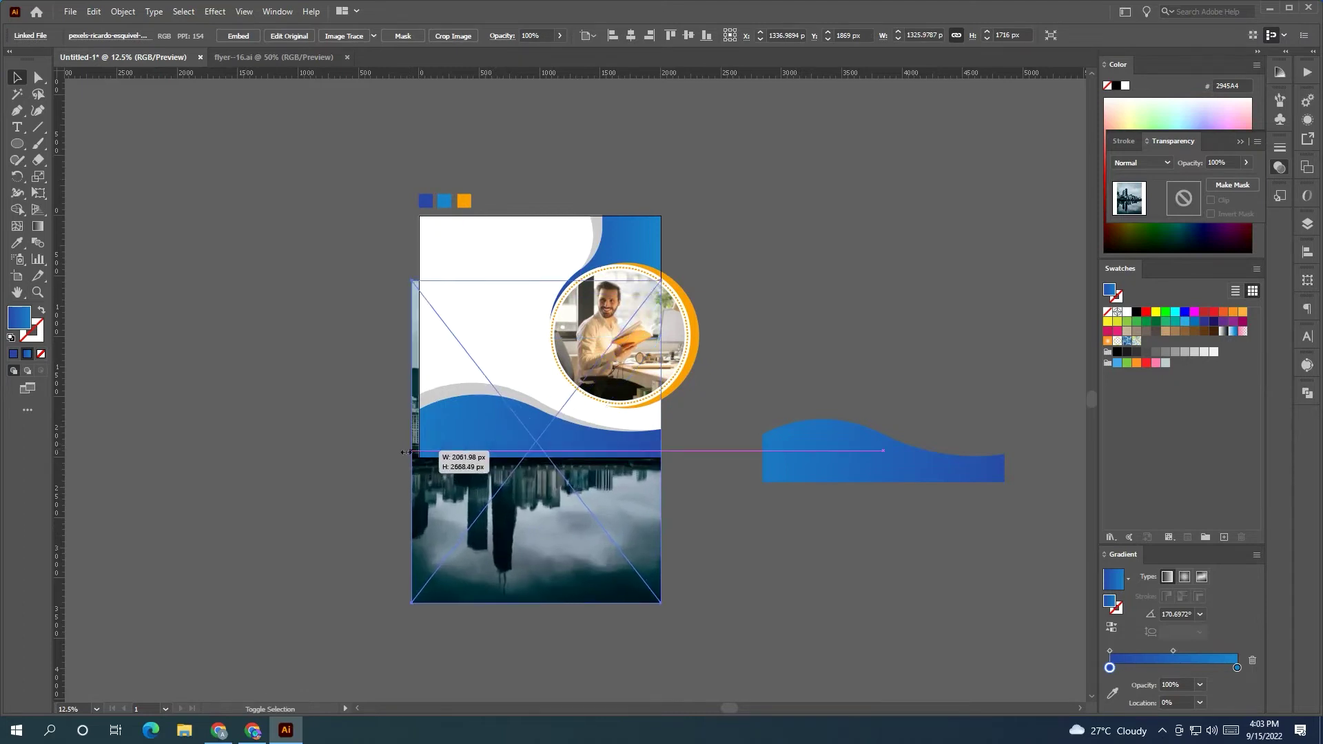
pyautogui.rightClick(565, 478)
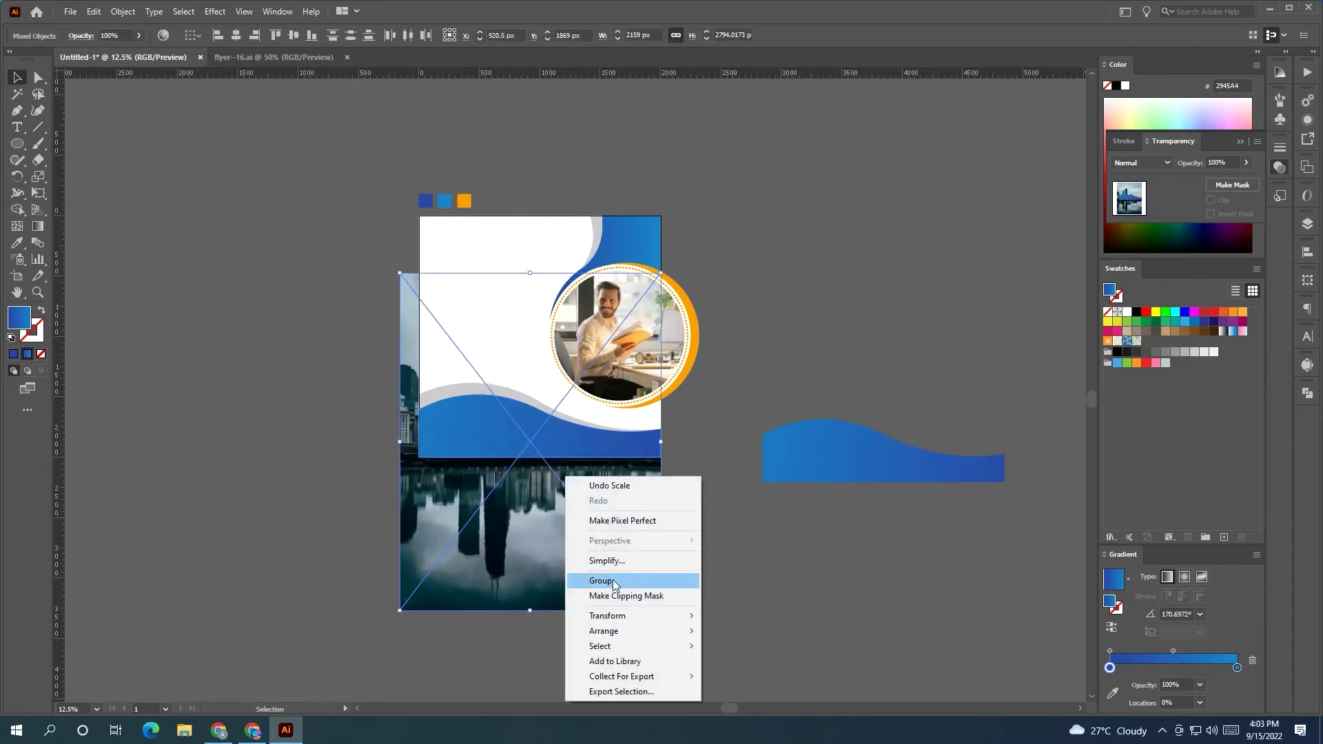
pyautogui.click(599, 580)
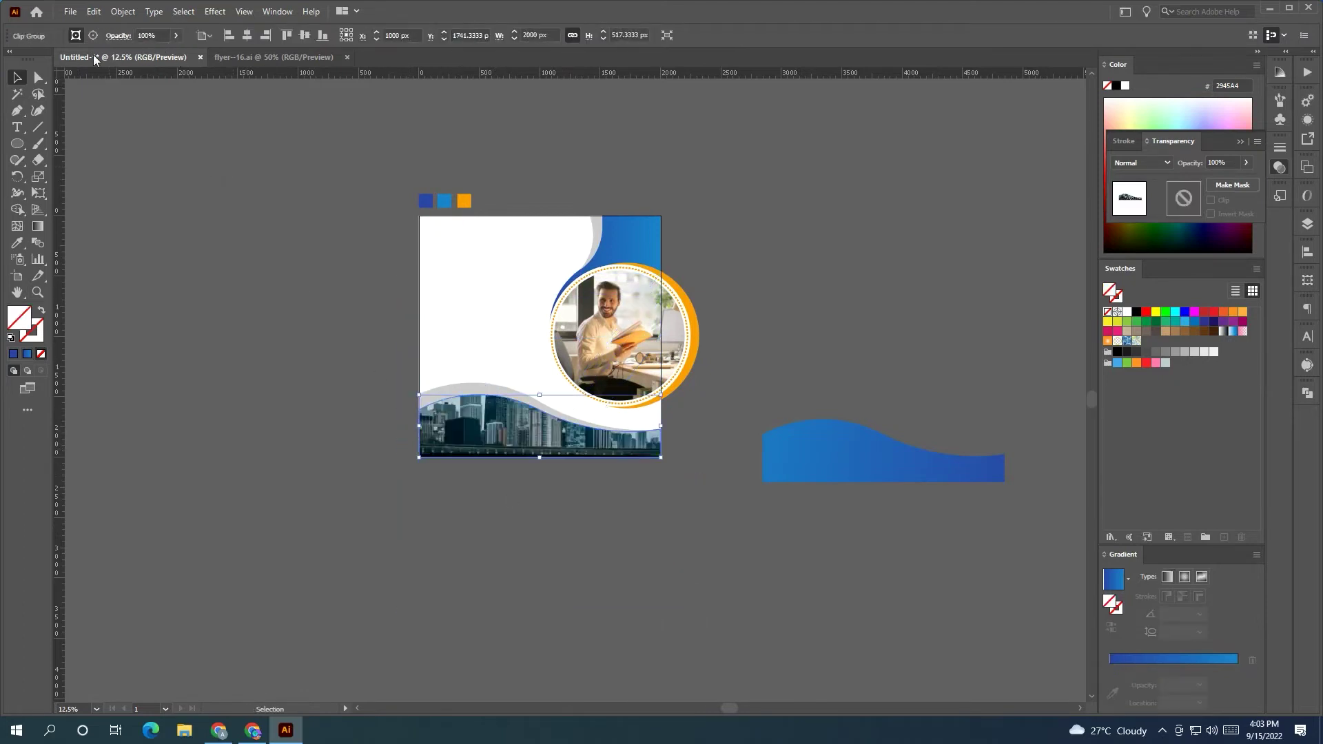
# - Slide the skyline lower within the wave clip
pyautogui.click(93, 35)
pyautogui.scroll(1, 480, 432)
pyautogui.moveTo(502, 431)
pyautogui.mouseDown()
pyautogui.moveTo(474, 440)
pyautogui.moveTo(530, 452)
pyautogui.mouseUp()
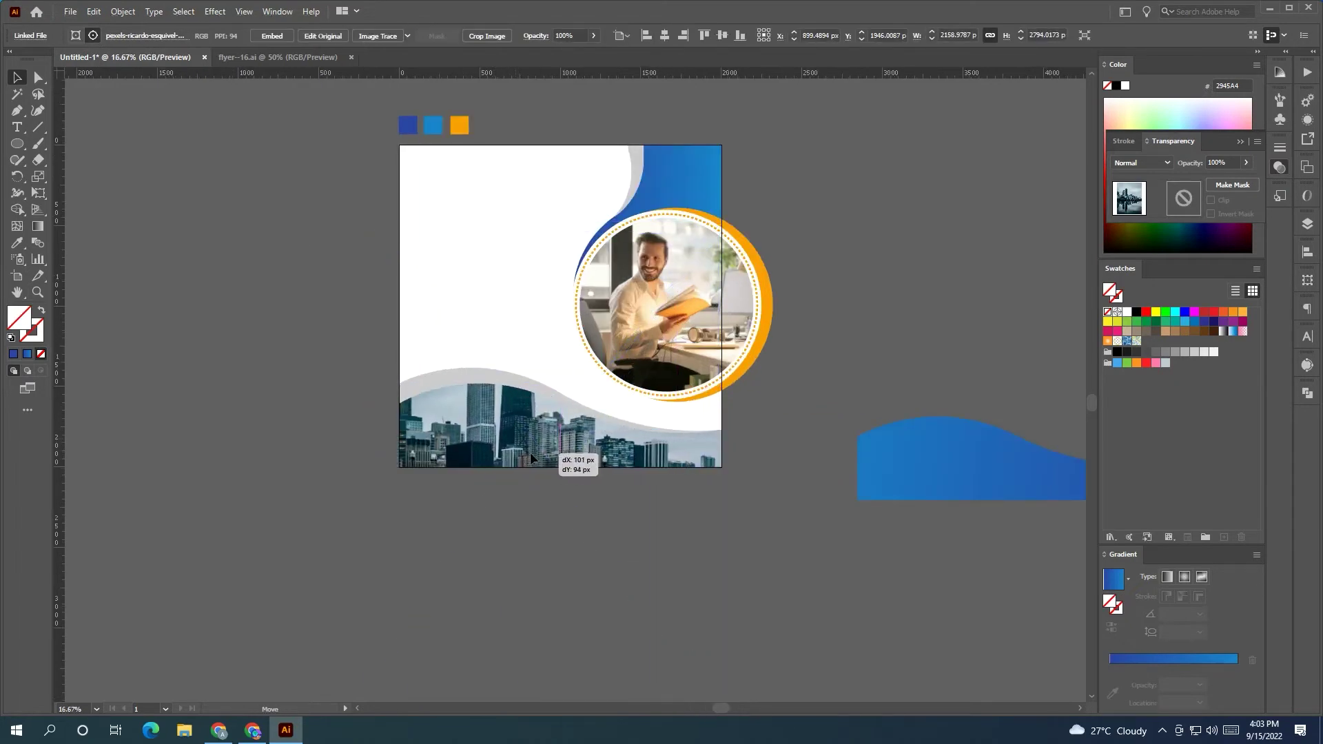
pyautogui.moveTo(531, 453); pyautogui.dragTo(532, 461)
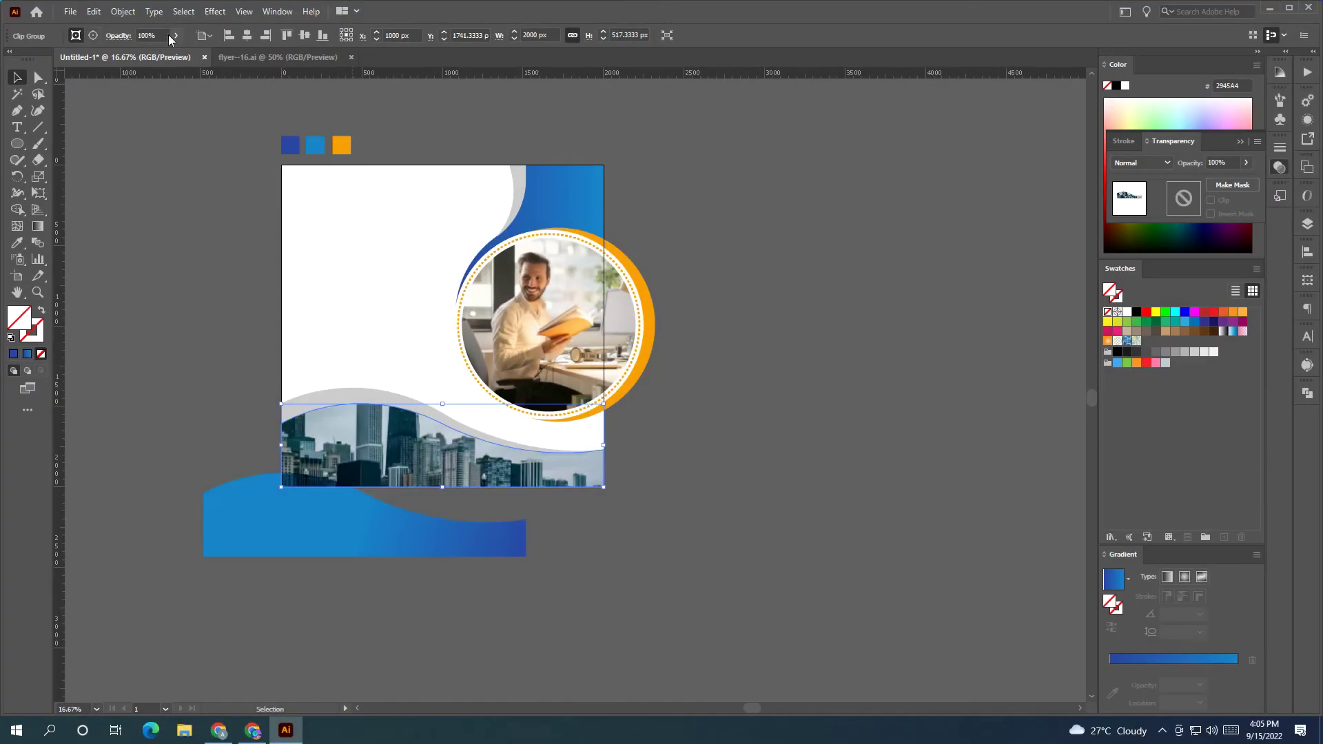
pyautogui.click(168, 35)
# - Set the skyline clip group to 50% opacity and lay the spare gradient wave over it
pyautogui.write('50')
pyautogui.press('Return')
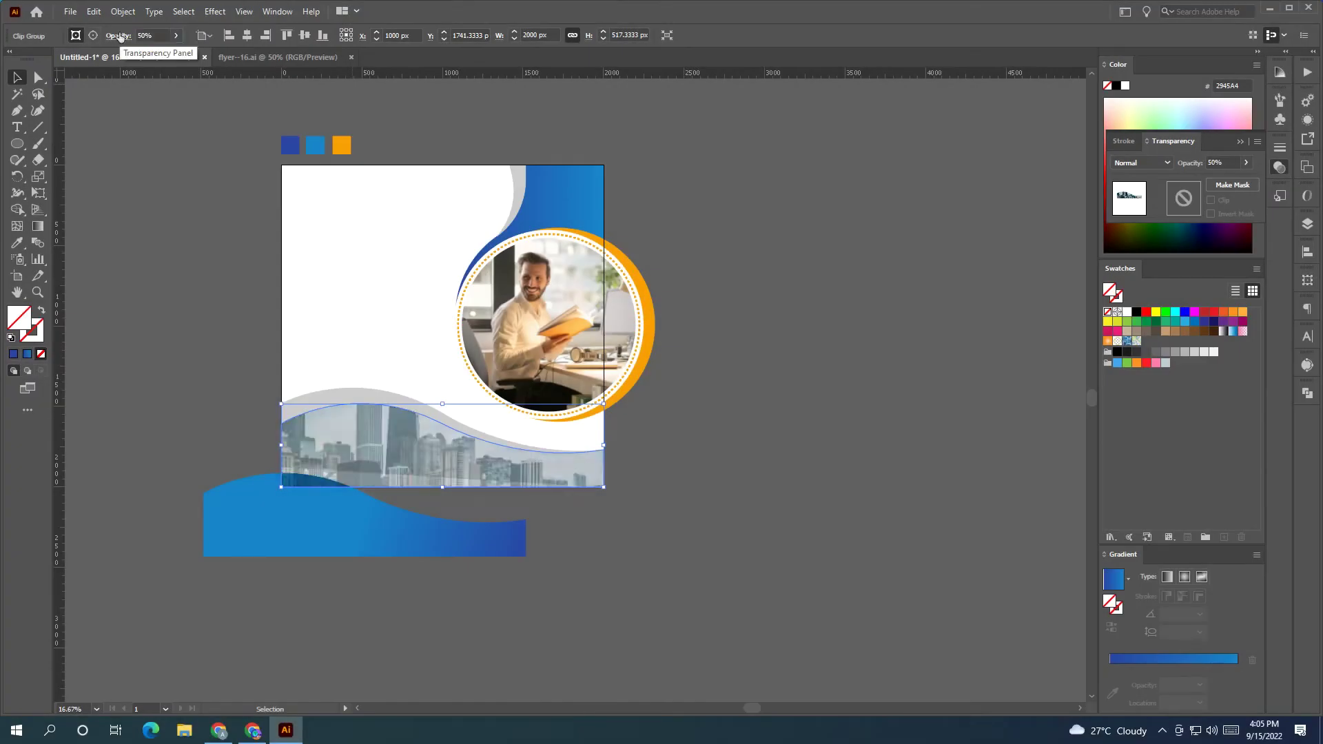
pyautogui.click(363, 553)
pyautogui.moveTo(362, 549); pyautogui.dragTo(419, 443)
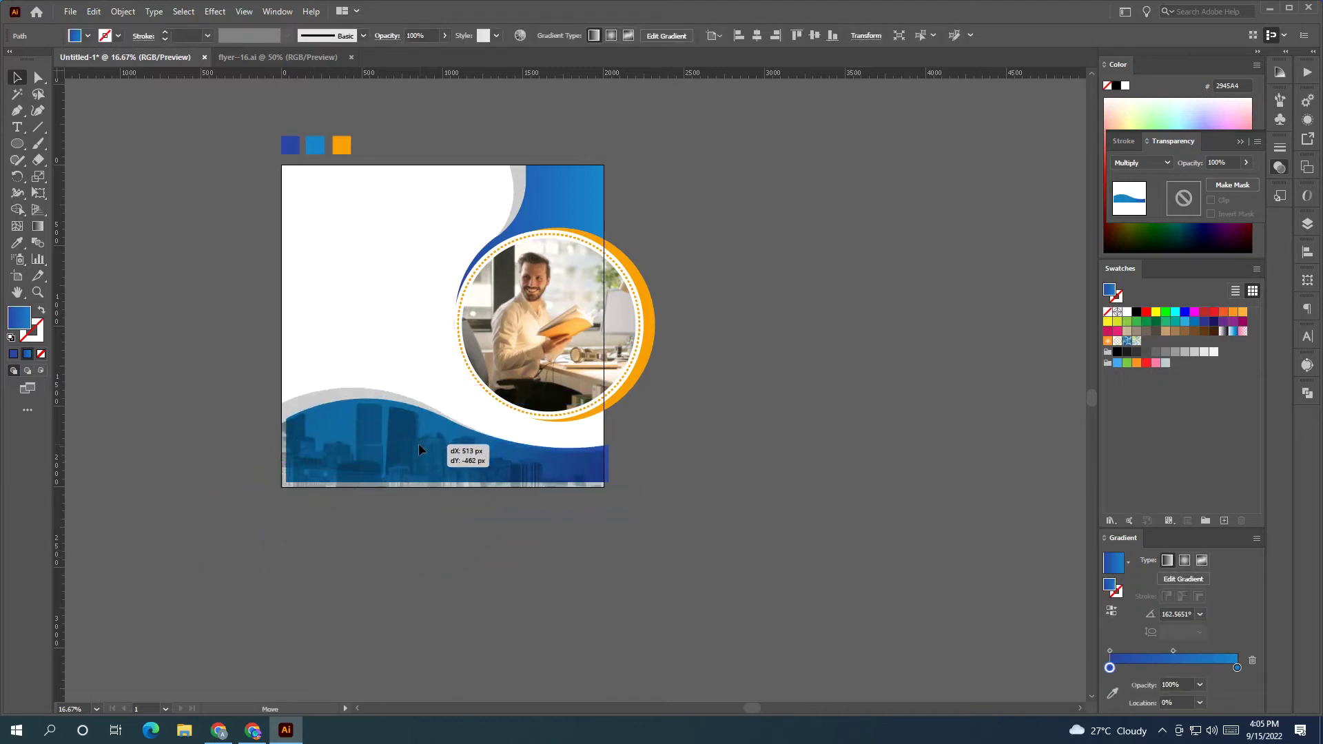
pyautogui.moveTo(419, 444); pyautogui.dragTo(416, 446)
pyautogui.click(452, 558)
pyautogui.moveTo(636, 519)
pyautogui.mouseDown()
pyautogui.moveTo(792, 444)
pyautogui.moveTo(711, 532)
pyautogui.mouseUp()
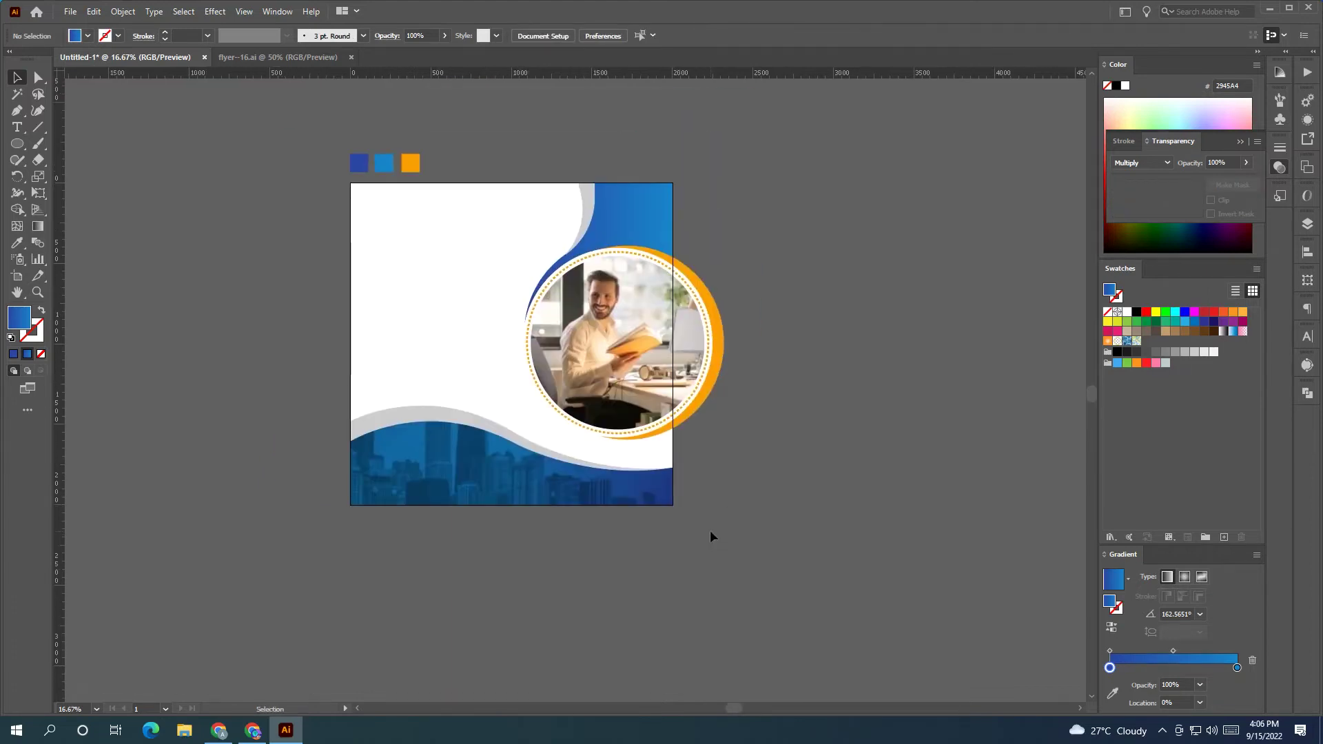
pyautogui.keyDown('alt'); pyautogui.scroll(-1, 709, 530); pyautogui.keyUp('alt')
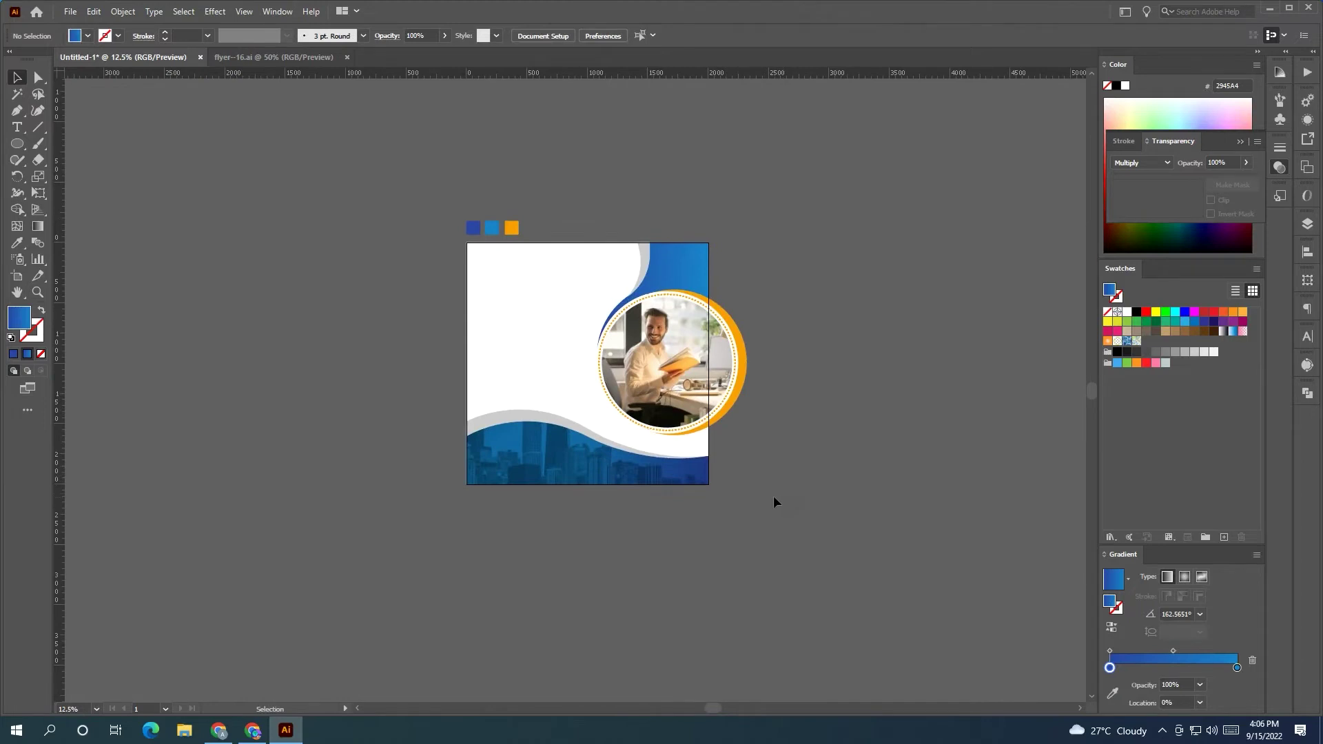
pyautogui.keyDown('alt'); pyautogui.scroll(-1, 765, 501); pyautogui.keyUp('alt')
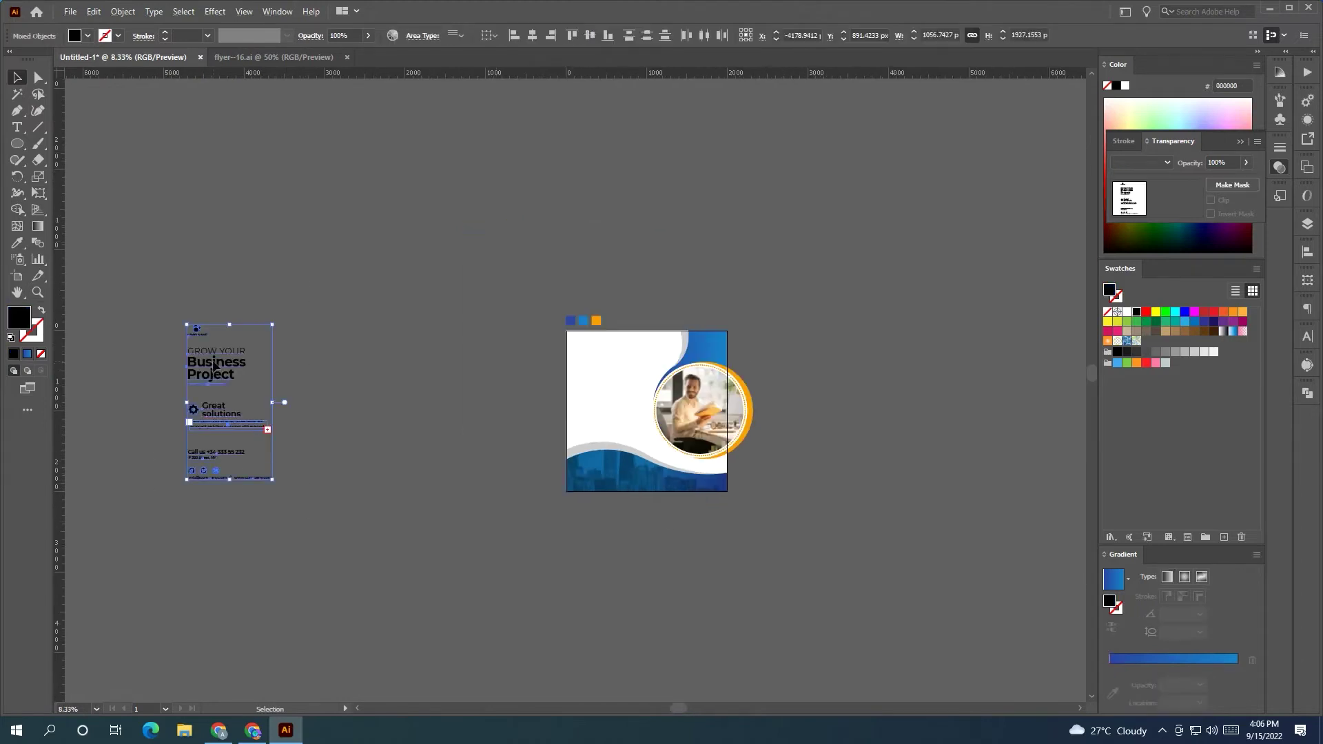
# - Bring the logo and headline text group to the front of the artwork
pyautogui.moveTo(216, 362); pyautogui.dragTo(461, 341)
pyautogui.click(503, 296)
pyautogui.keyDown('alt'); pyautogui.scroll(1, 406, 330); pyautogui.keyUp('alt')
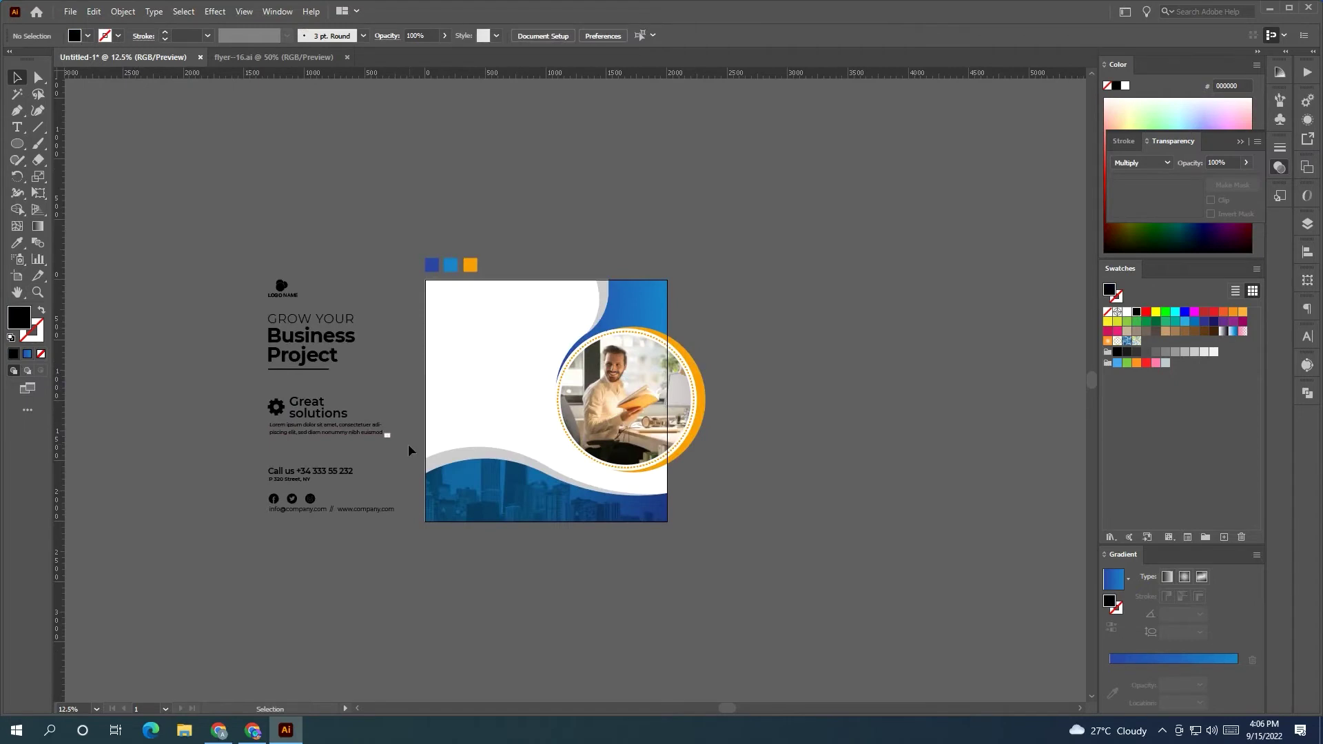
pyautogui.keyDown('alt'); pyautogui.scroll(1, 397, 392); pyautogui.keyUp('alt')
pyautogui.moveTo(282, 317); pyautogui.dragTo(544, 337)
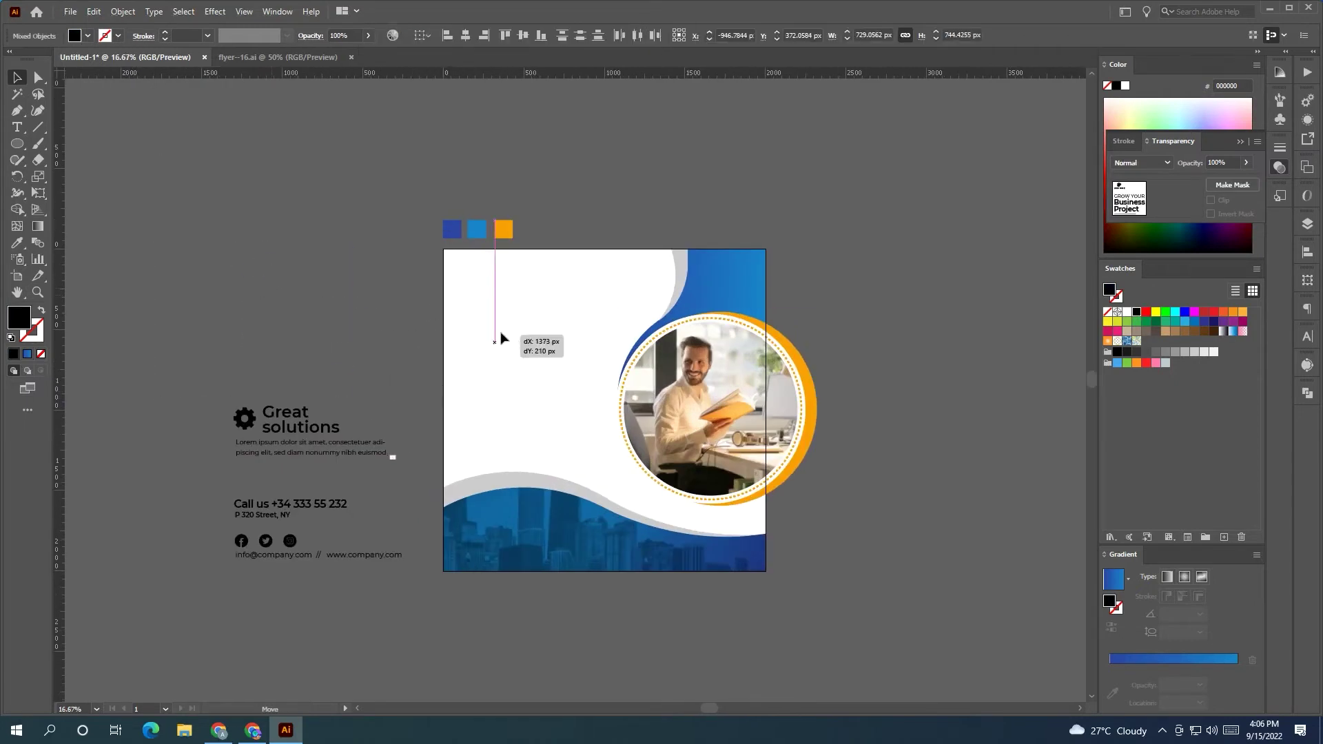
pyautogui.hotkey('ctrl', 'z')
pyautogui.click(215, 201)
pyautogui.rightClick(397, 572)
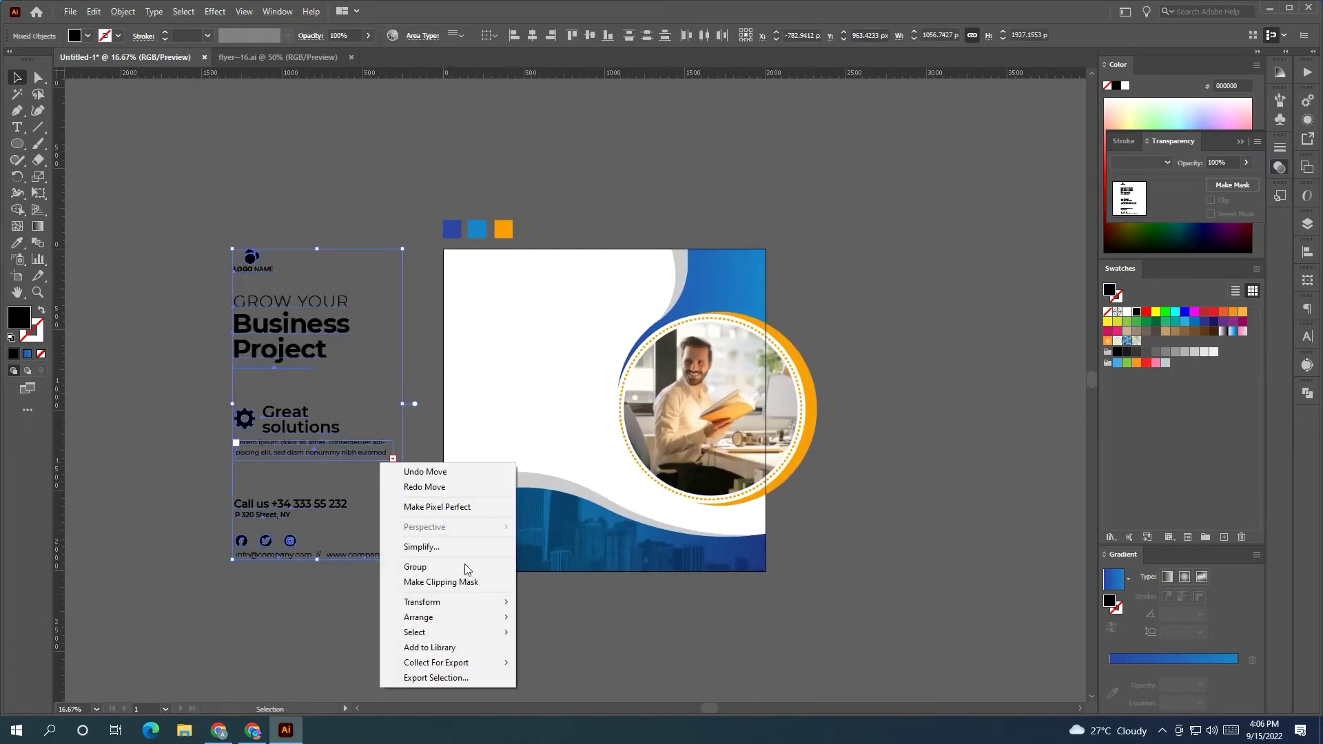
pyautogui.click(586, 618)
pyautogui.click(154, 258)
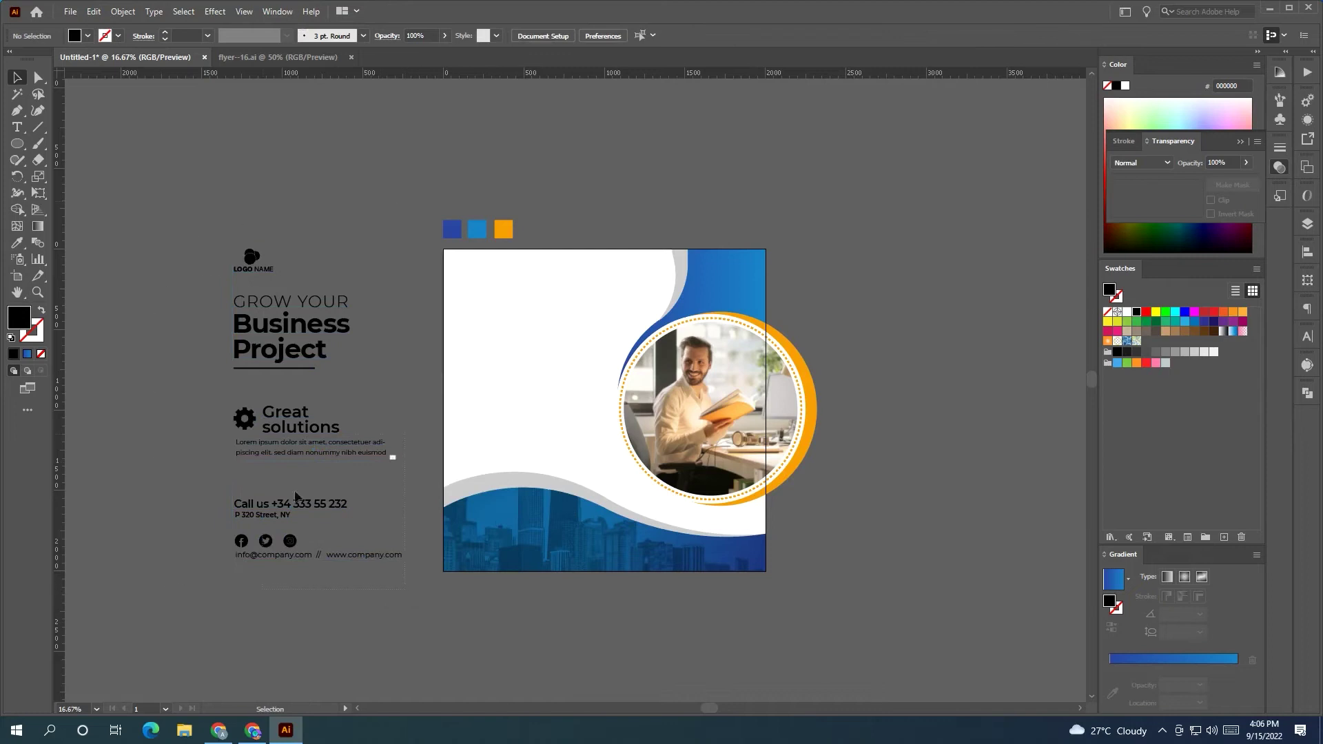
# - Place the logo and headline at the artboard's top-left and scale them down slightly
pyautogui.moveTo(273, 322); pyautogui.dragTo(503, 336)
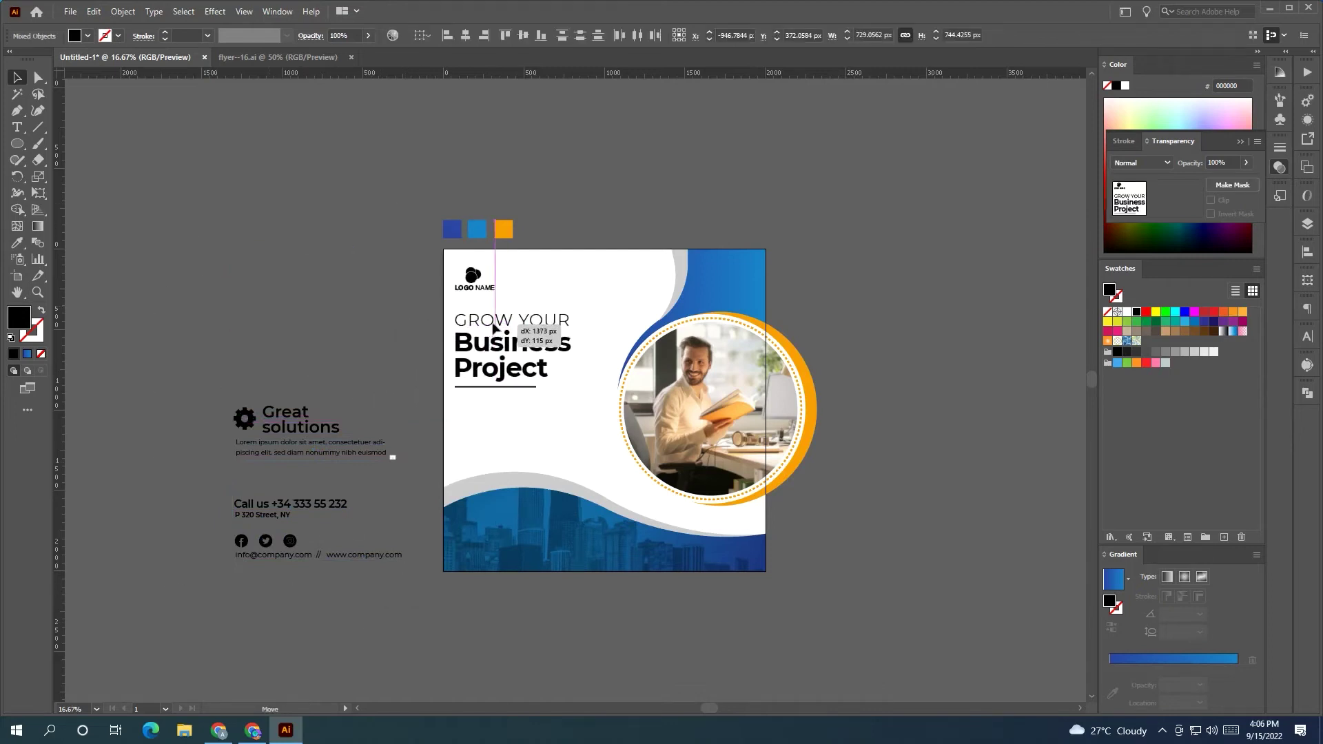
pyautogui.moveTo(579, 382); pyautogui.dragTo(558, 362)
pyautogui.moveTo(510, 327); pyautogui.dragTo(497, 336)
# - Draw a small black square at the artboard's top-left and copy it to the bottom-right corner
pyautogui.click(17, 143)
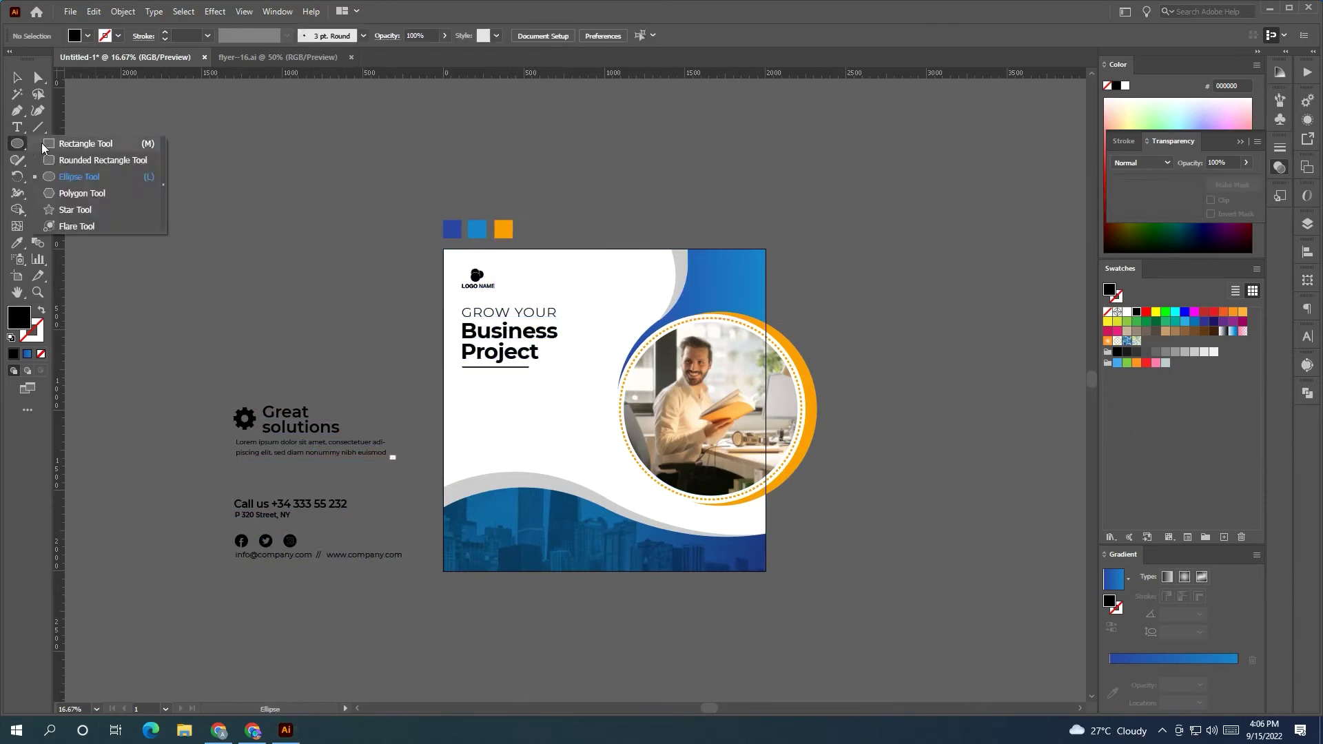
pyautogui.scroll(1, 439, 260)
pyautogui.moveTo(439, 260); pyautogui.dragTo(458, 282)
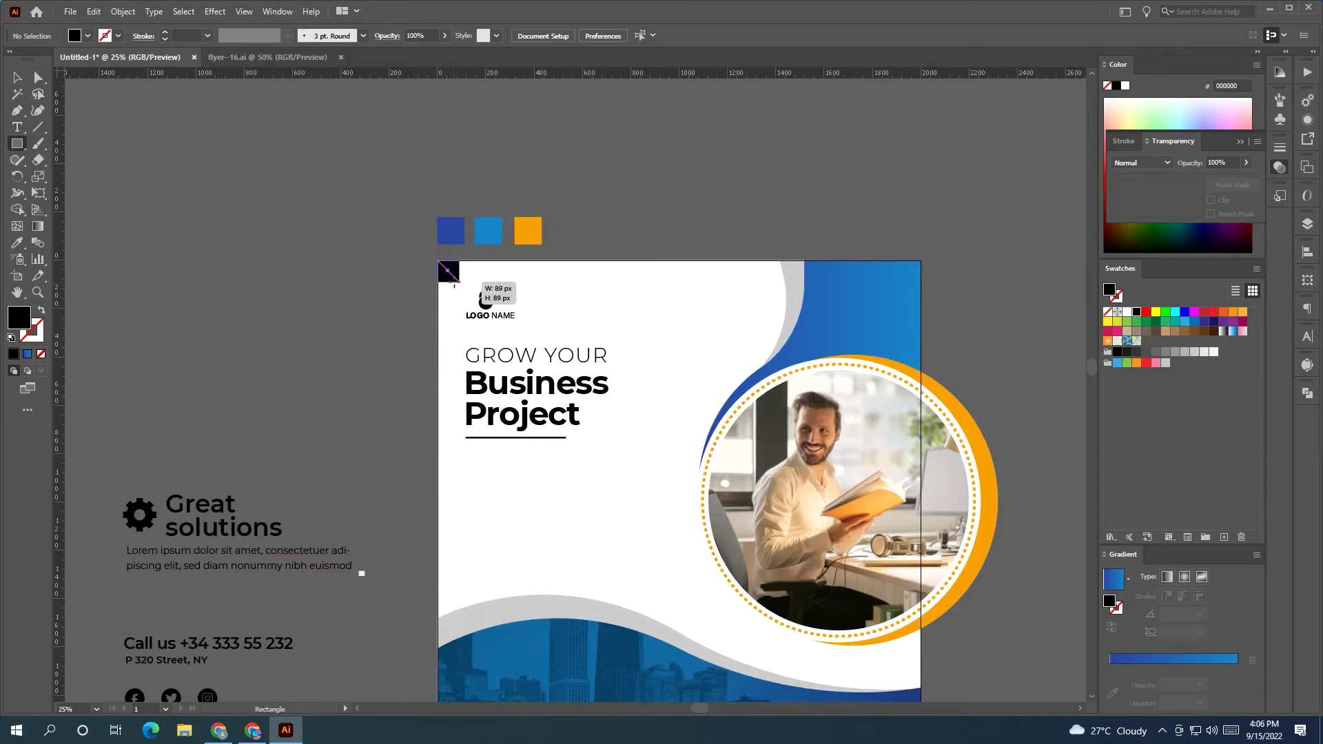
pyautogui.press('v')
pyautogui.click(381, 319)
pyautogui.moveTo(381, 318); pyautogui.dragTo(191, 150)
pyautogui.moveTo(258, 104); pyautogui.dragTo(720, 565)
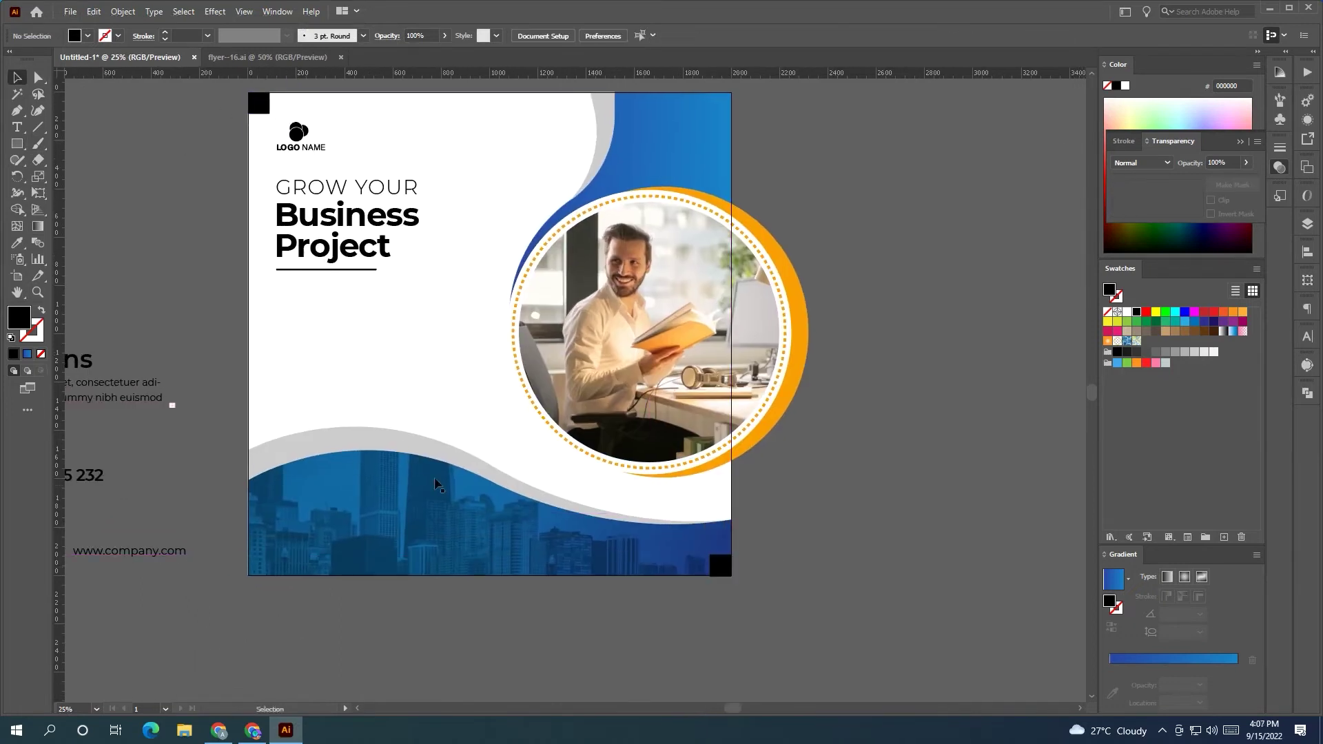
# - Drag out ruler guides, including a left-margin vertical and a near-bottom horizontal guide
pyautogui.scroll(1, 154, 175)
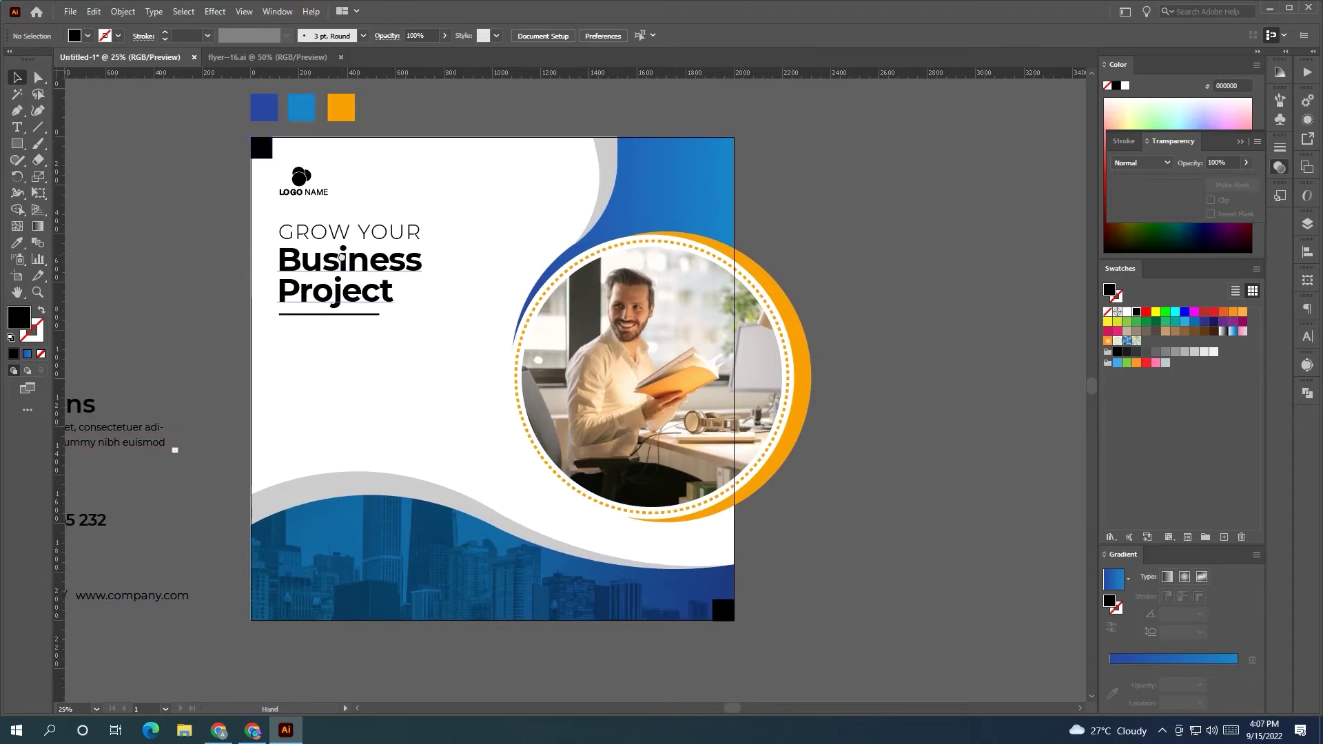
pyautogui.moveTo(275, 156); pyautogui.dragTo(273, 157)
pyautogui.moveTo(261, 72); pyautogui.dragTo(260, 159)
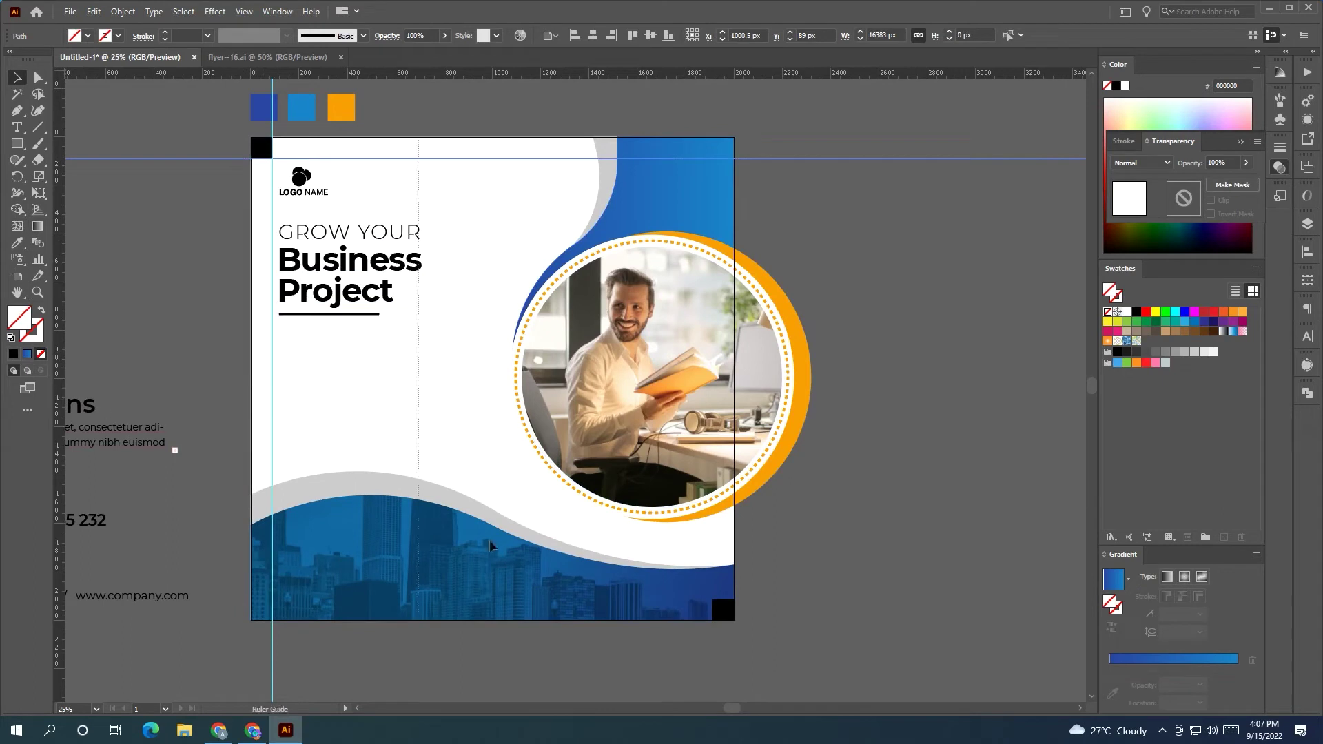
pyautogui.moveTo(60, 391); pyautogui.dragTo(712, 545)
pyautogui.moveTo(701, 80); pyautogui.dragTo(723, 614)
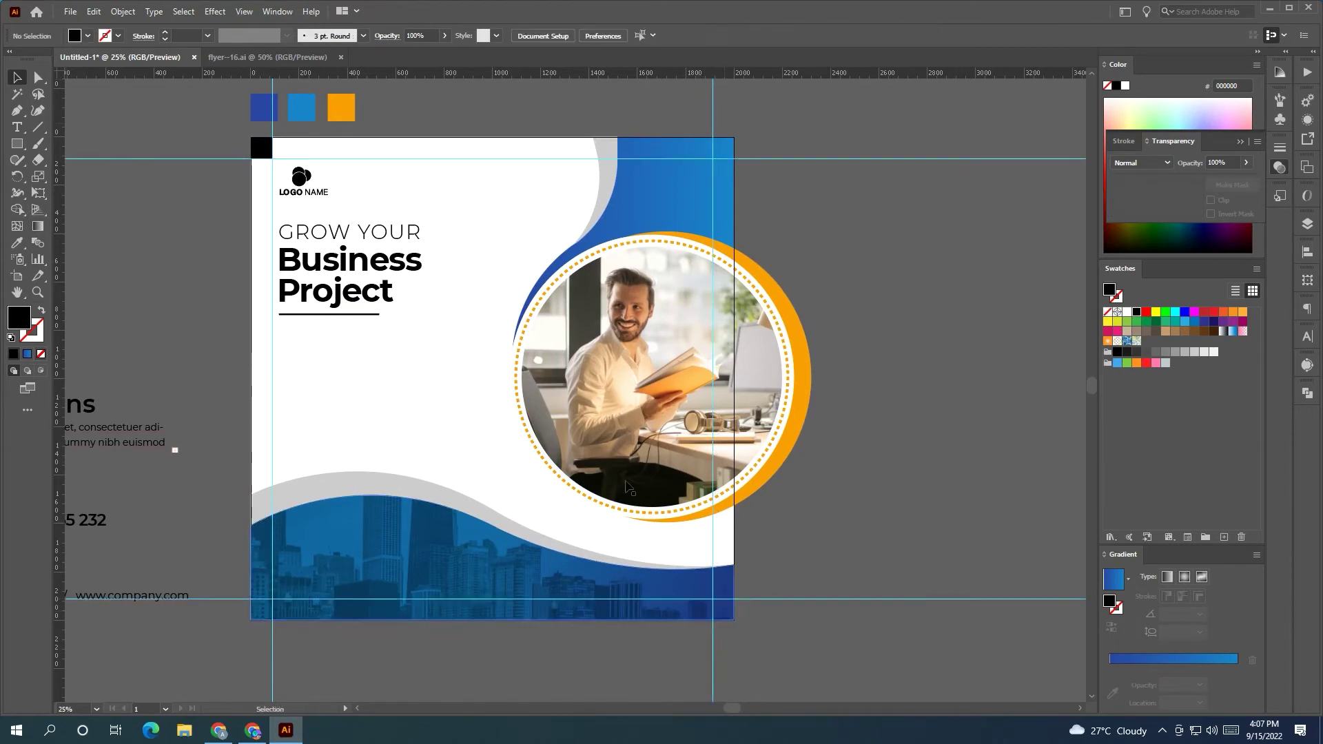
pyautogui.moveTo(185, 295); pyautogui.dragTo(258, 294)
# - Nudge the logo, GROW YOUR and Business Project up and left to the top-left margin guides
pyautogui.click(413, 290)
pyautogui.keyDown('shift'); pyautogui.click(422, 232); pyautogui.keyUp('shift')
pyautogui.keyDown('shift'); pyautogui.click(375, 180); pyautogui.keyUp('shift')
pyautogui.press('Left')
pyautogui.press('Left')
pyautogui.press('Left')
pyautogui.press('Left')
pyautogui.press('Left')
pyautogui.press('Left')
pyautogui.press('Left')
pyautogui.press('Left')
pyautogui.press('Left')
pyautogui.press('Left')
pyautogui.press('Left')
pyautogui.press('Left')
pyautogui.press('Left')
pyautogui.press('Left')
pyautogui.press('Left')
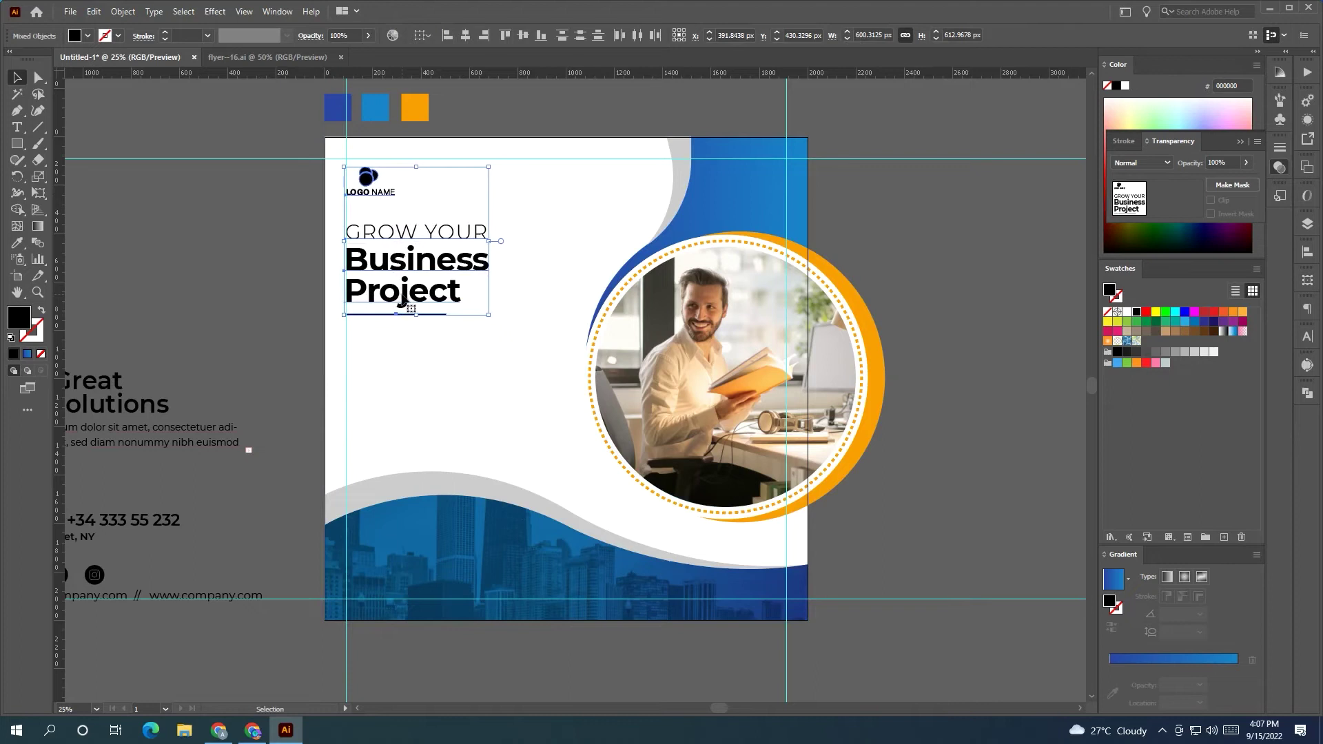
pyautogui.press('Up')
pyautogui.press('Up')
pyautogui.press('Up')
pyautogui.press('Up')
pyautogui.press('Up')
pyautogui.press('Up')
pyautogui.press('Left')
pyautogui.press('Left')
pyautogui.press('Left')
pyautogui.press('Left')
pyautogui.press('Up')
pyautogui.press('Up')
pyautogui.click(321, 322)
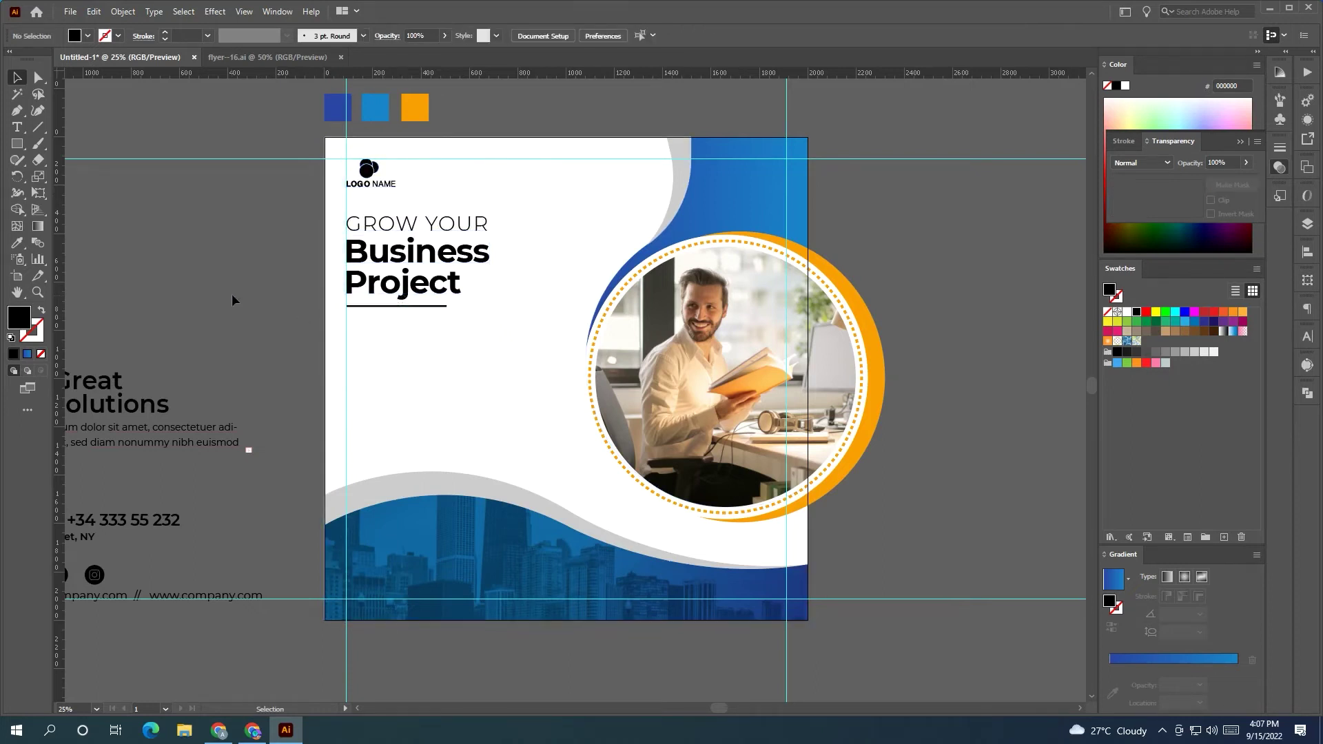
pyautogui.moveTo(233, 295); pyautogui.dragTo(192, 308)
# - Recolour 'Business Project' with the light blue swatch using the Eyedropper
pyautogui.click(15, 256)
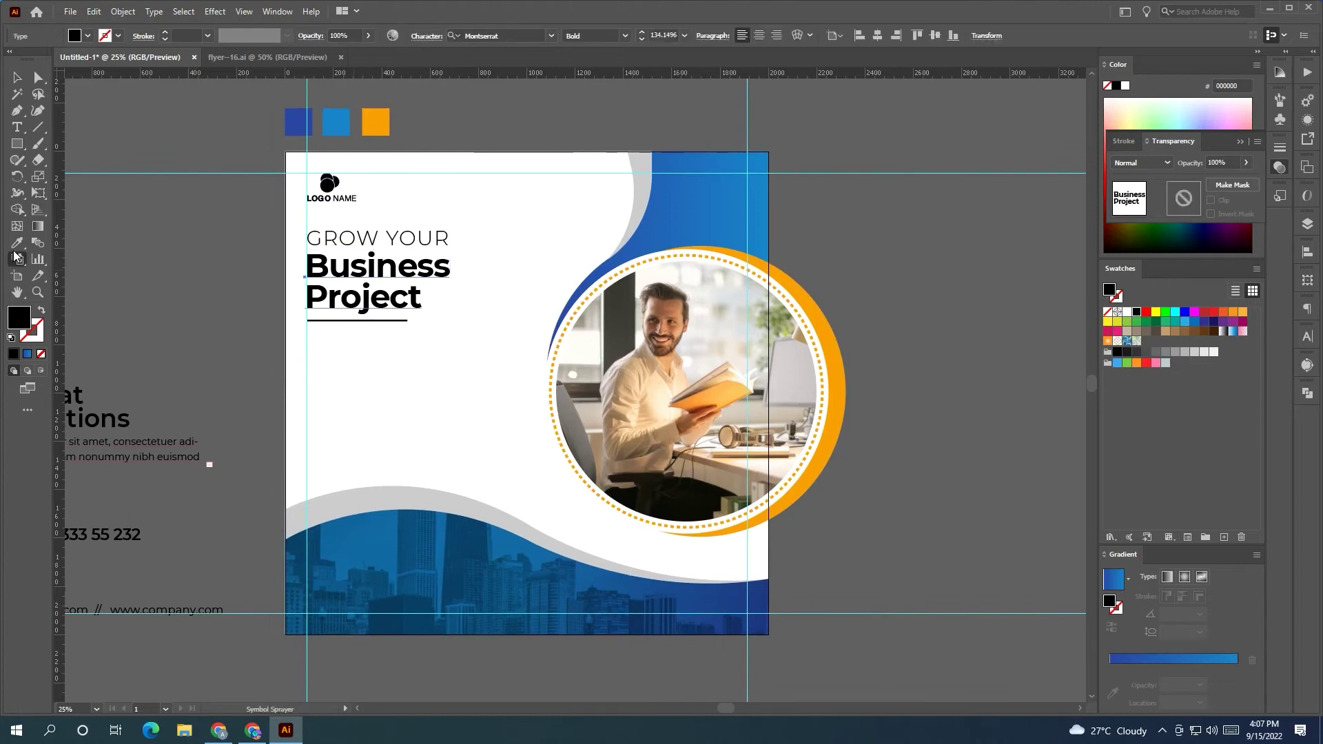
pyautogui.click(333, 120)
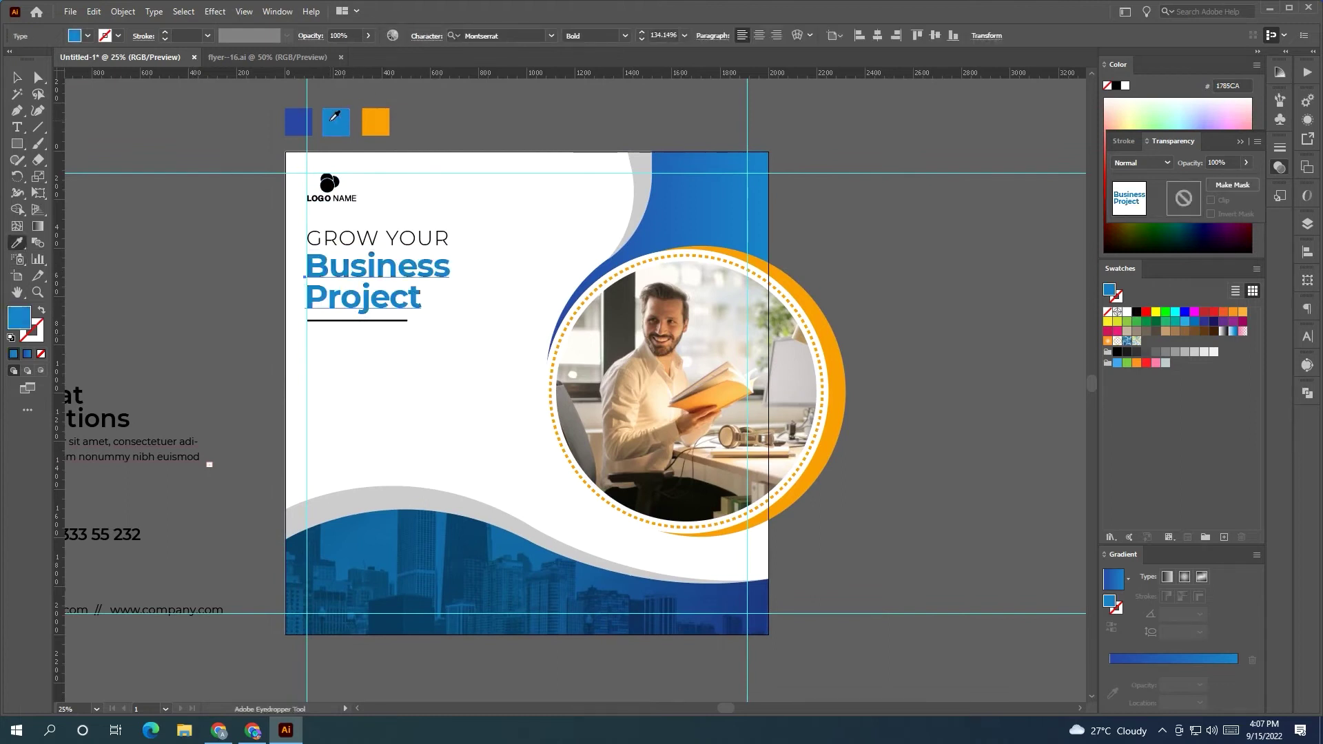
pyautogui.click(298, 122)
pyautogui.click(353, 117)
pyautogui.press('v')
pyautogui.click(260, 148)
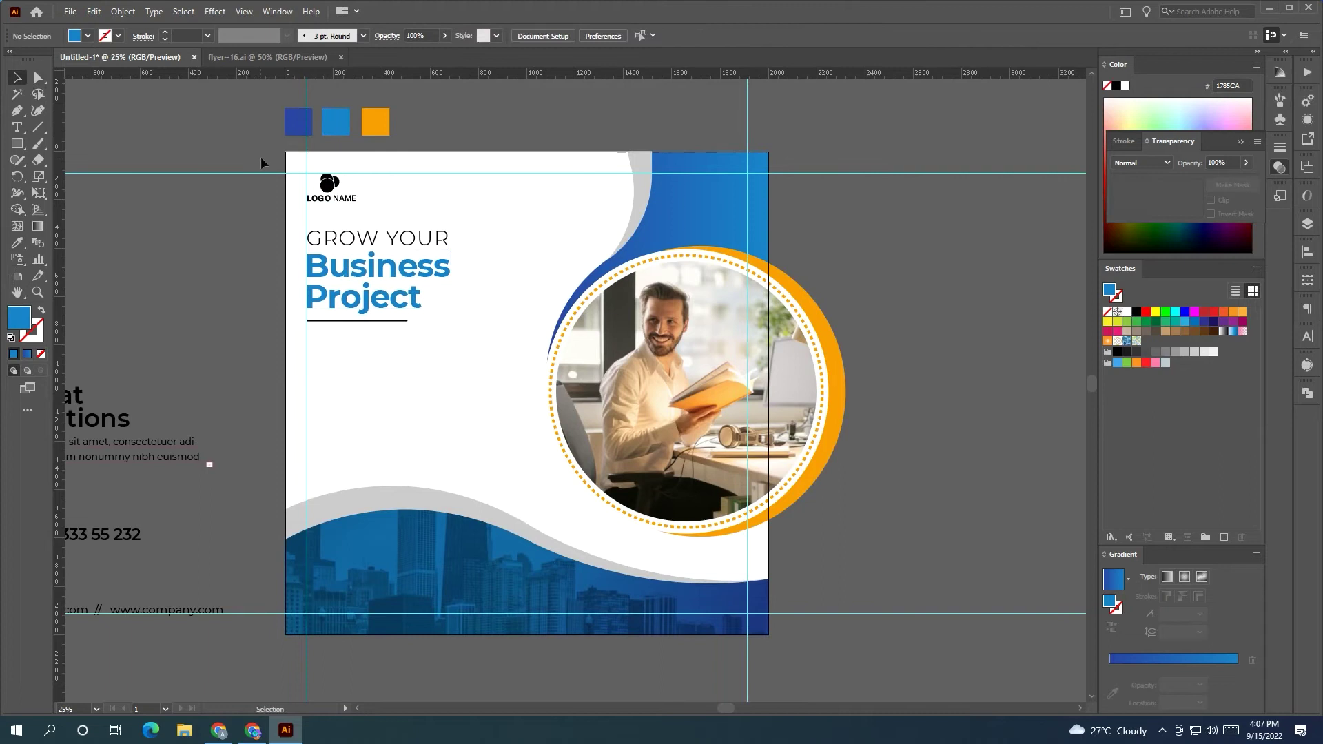
pyautogui.moveTo(260, 147); pyautogui.dragTo(280, 158)
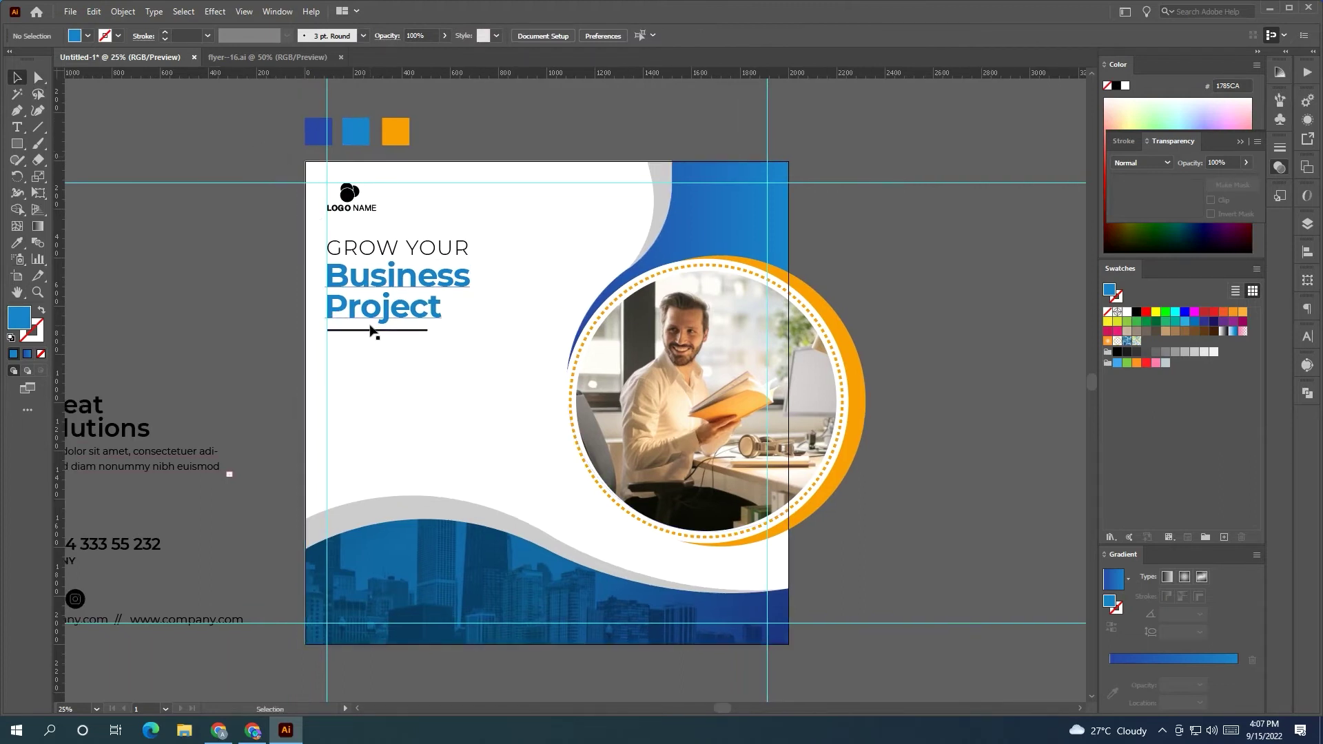
# - Move the Great solutions block under Business Project and shrink it to fit
pyautogui.moveTo(336, 324); pyautogui.dragTo(454, 347)
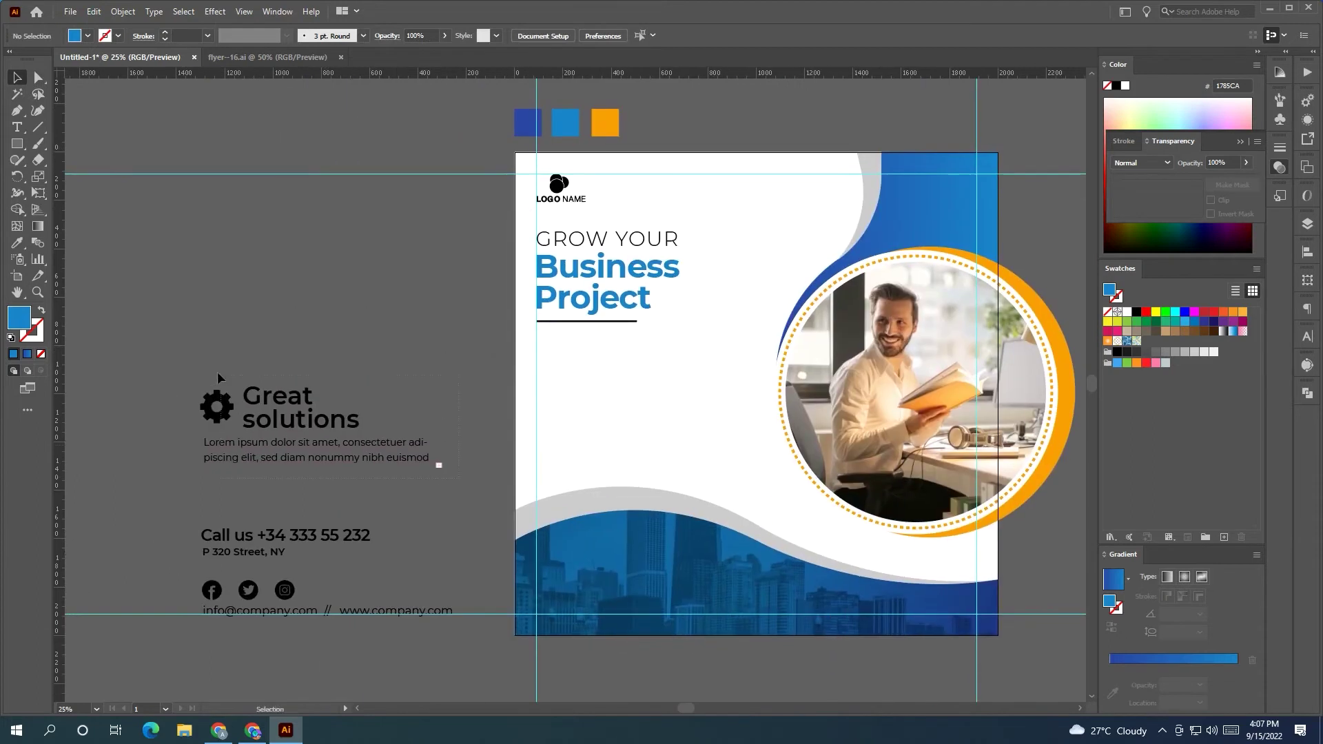
pyautogui.moveTo(217, 378); pyautogui.dragTo(217, 376)
pyautogui.moveTo(277, 435); pyautogui.dragTo(614, 377)
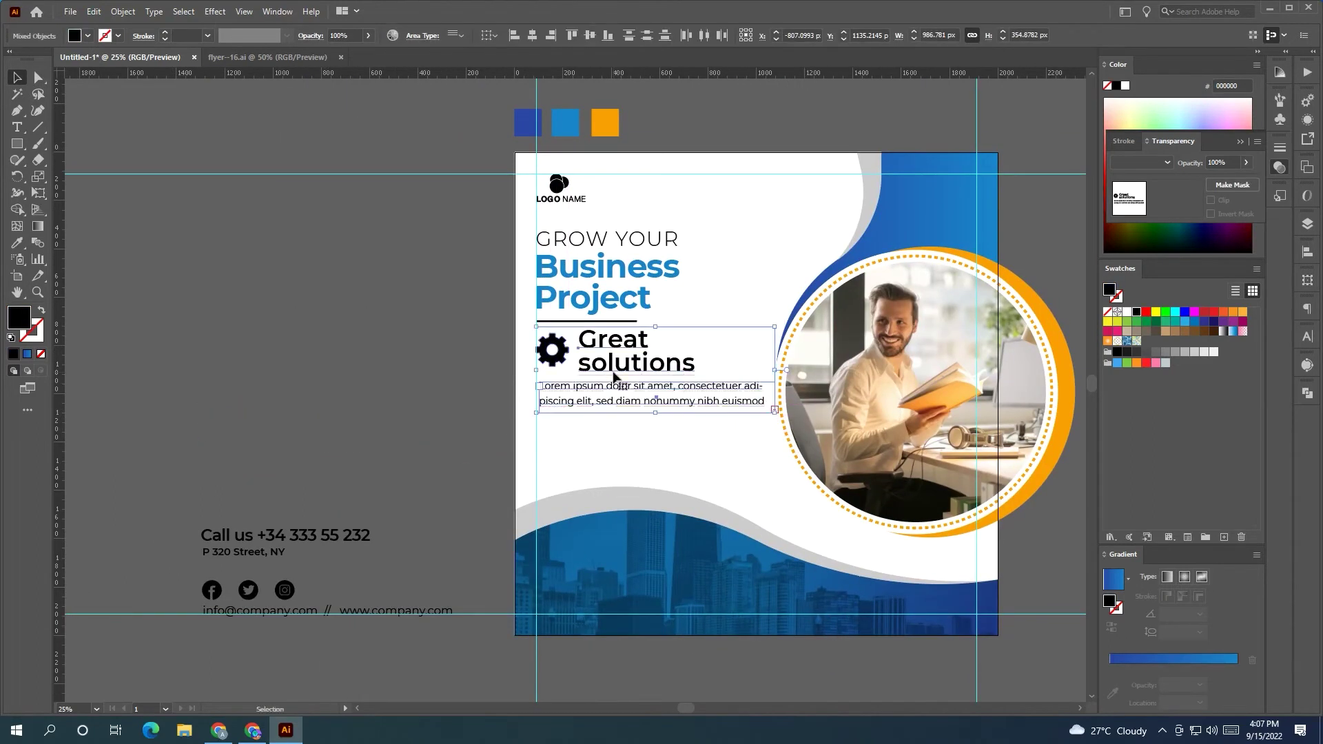
pyautogui.moveTo(774, 413); pyautogui.dragTo(678, 401)
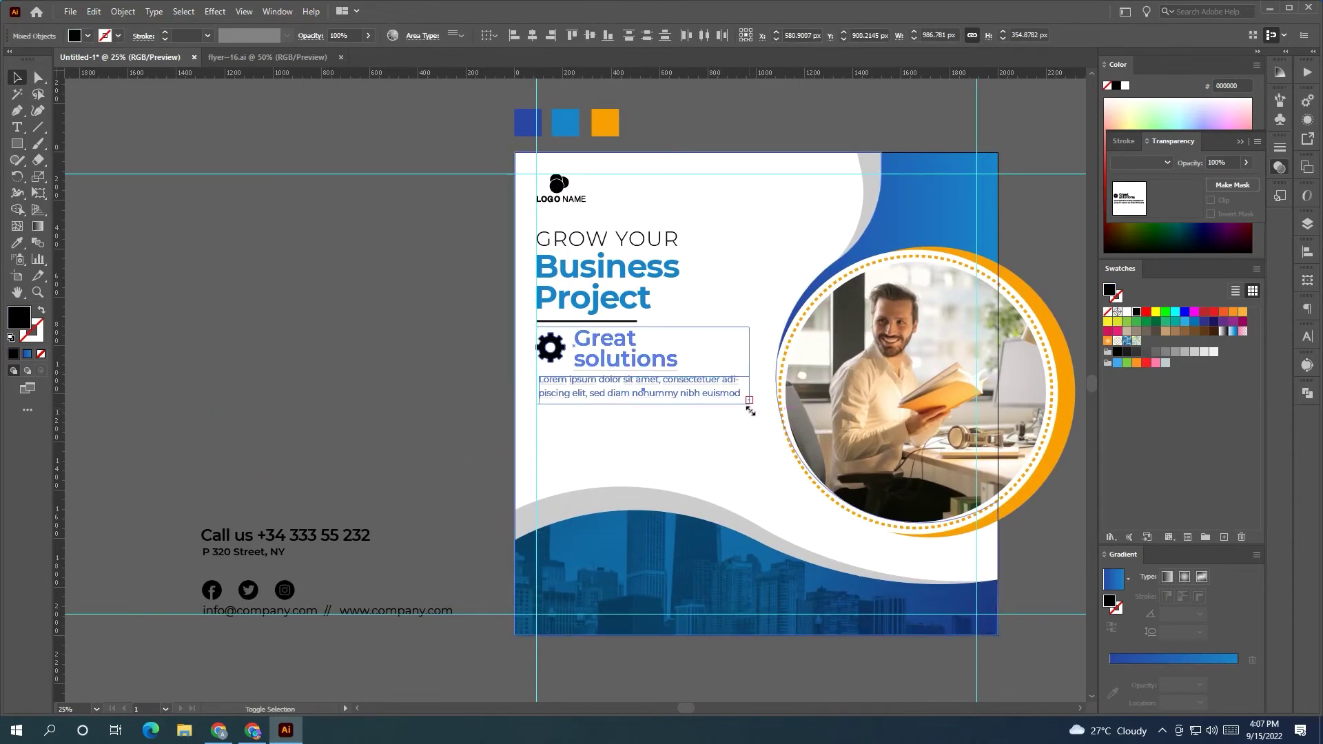
pyautogui.click(616, 363)
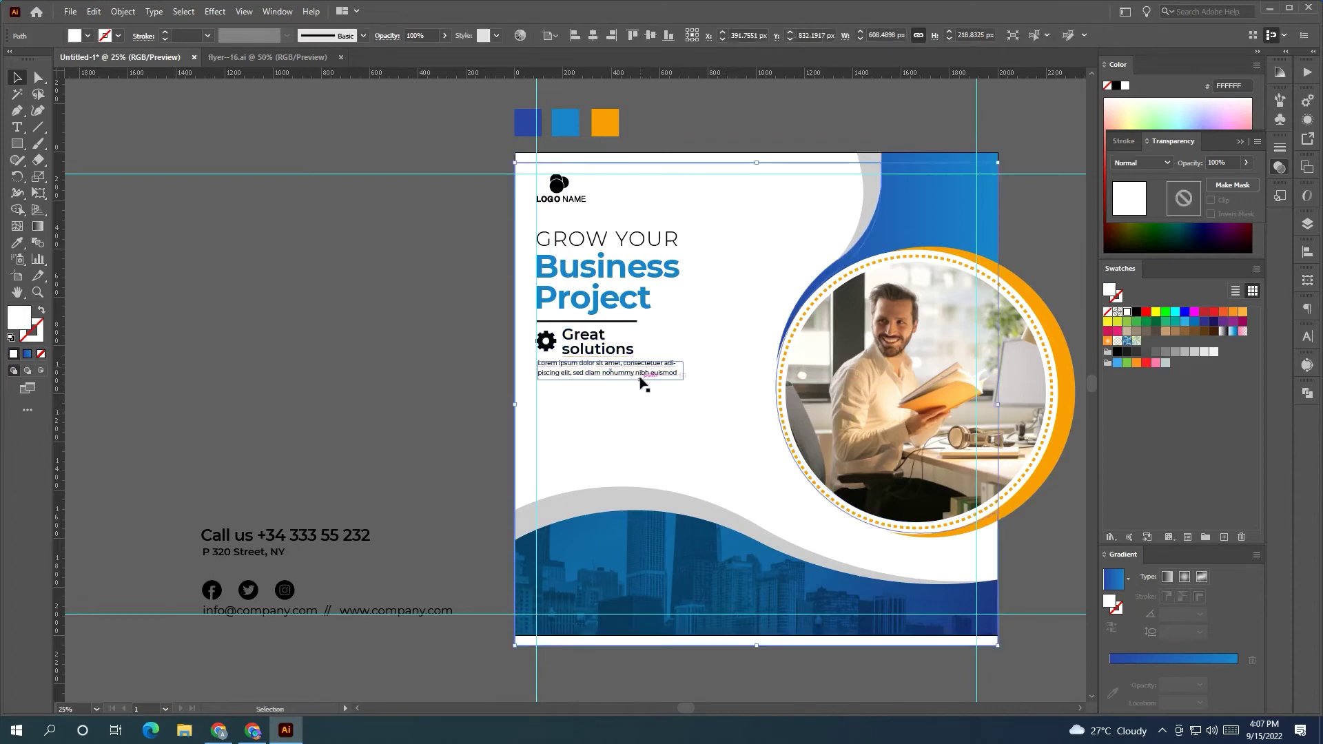
pyautogui.click(616, 365)
pyautogui.moveTo(582, 353); pyautogui.dragTo(583, 360)
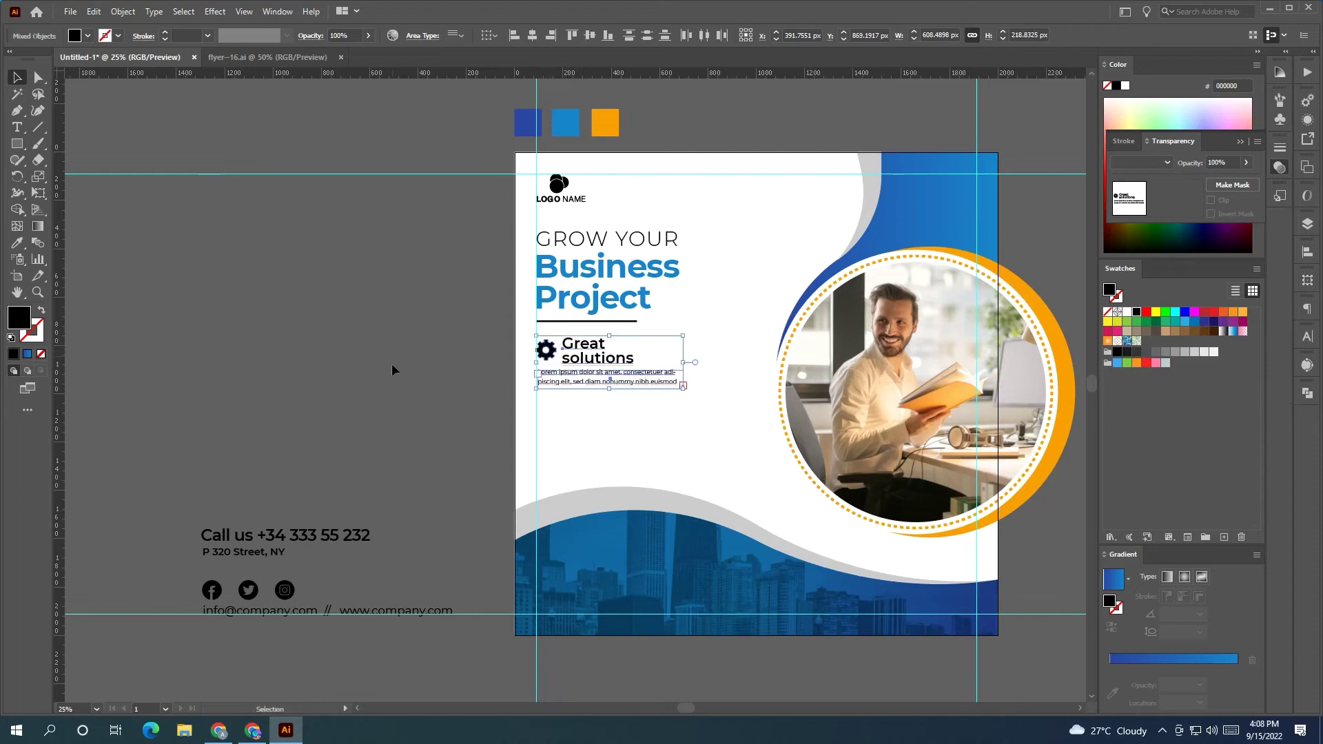
# - Place the contact details on the blue wave and draw a rectangle for the button
pyautogui.hscroll(5, 393, 368)
pyautogui.click(482, 353)
pyautogui.click(304, 348)
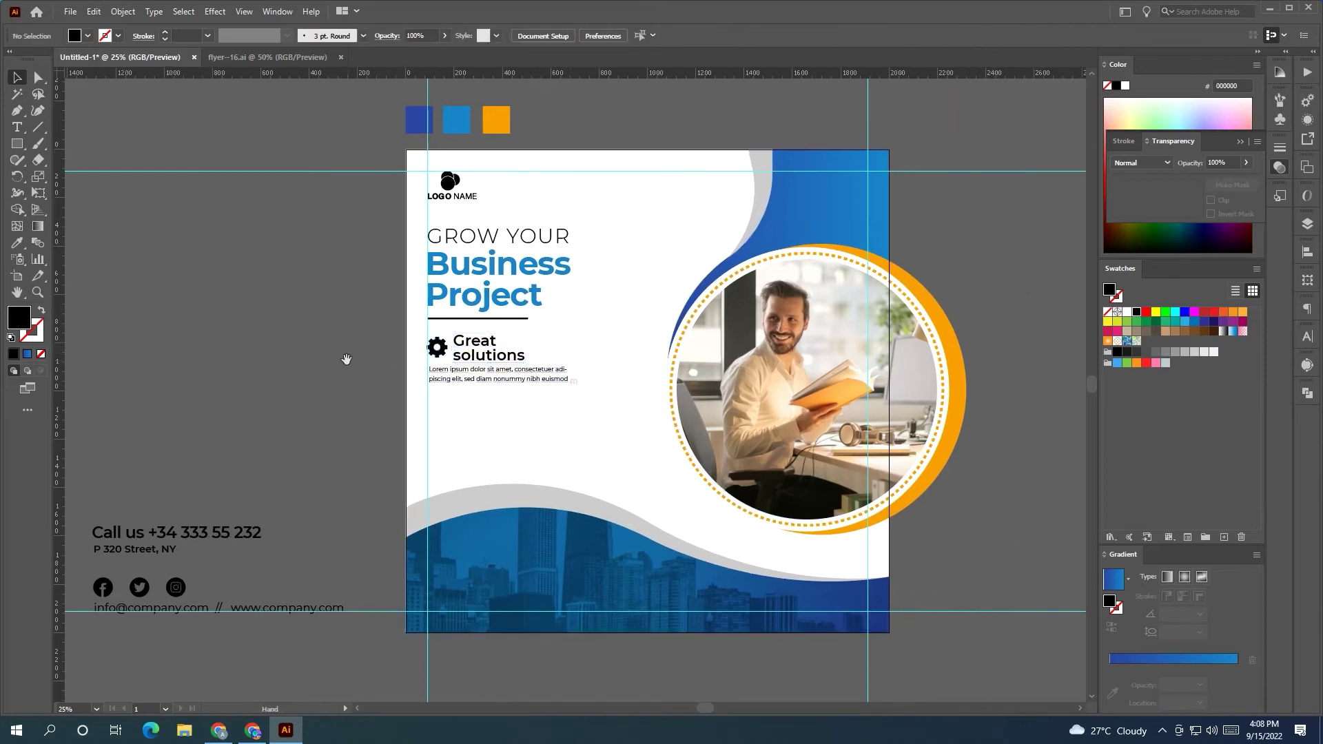
pyautogui.scroll(-3, 296, 386)
pyautogui.hscroll(3, 296, 386)
pyautogui.hscroll(-6, 359, 413)
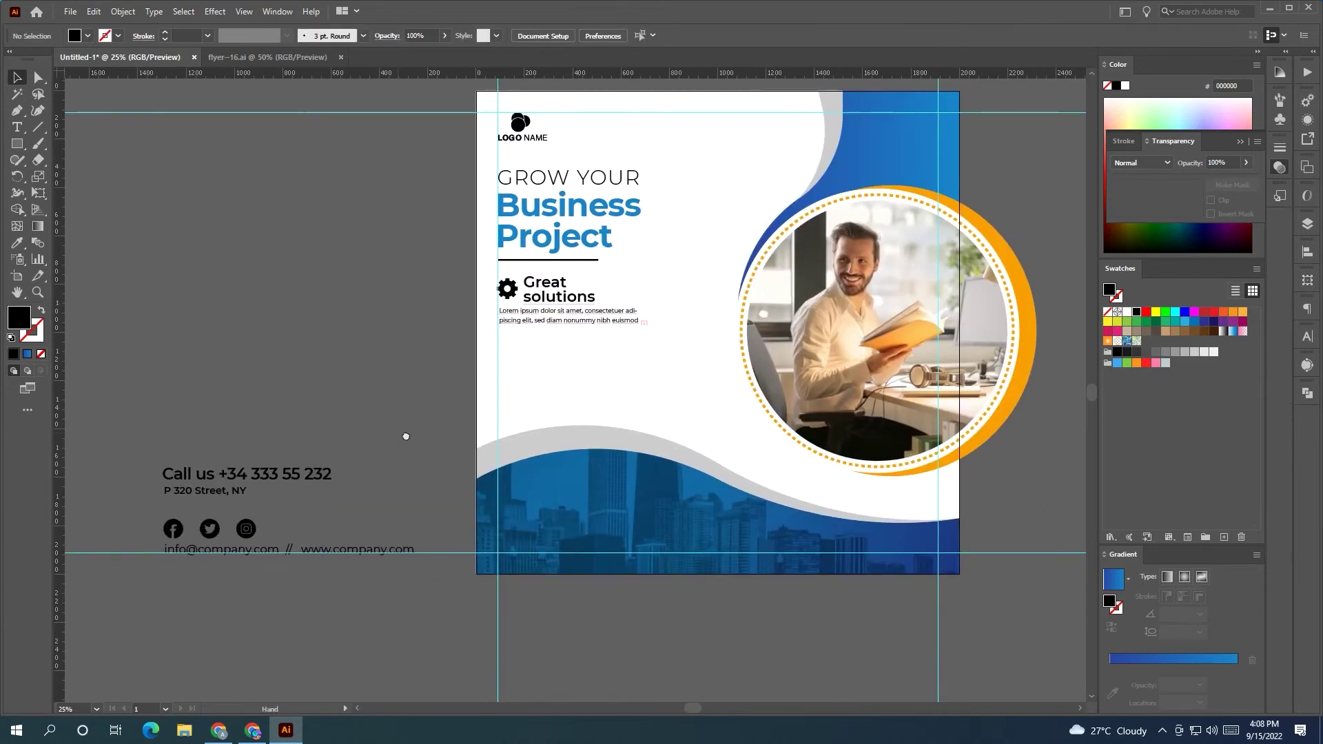
pyautogui.hscroll(-1, 397, 437)
pyautogui.moveTo(257, 481); pyautogui.dragTo(612, 525)
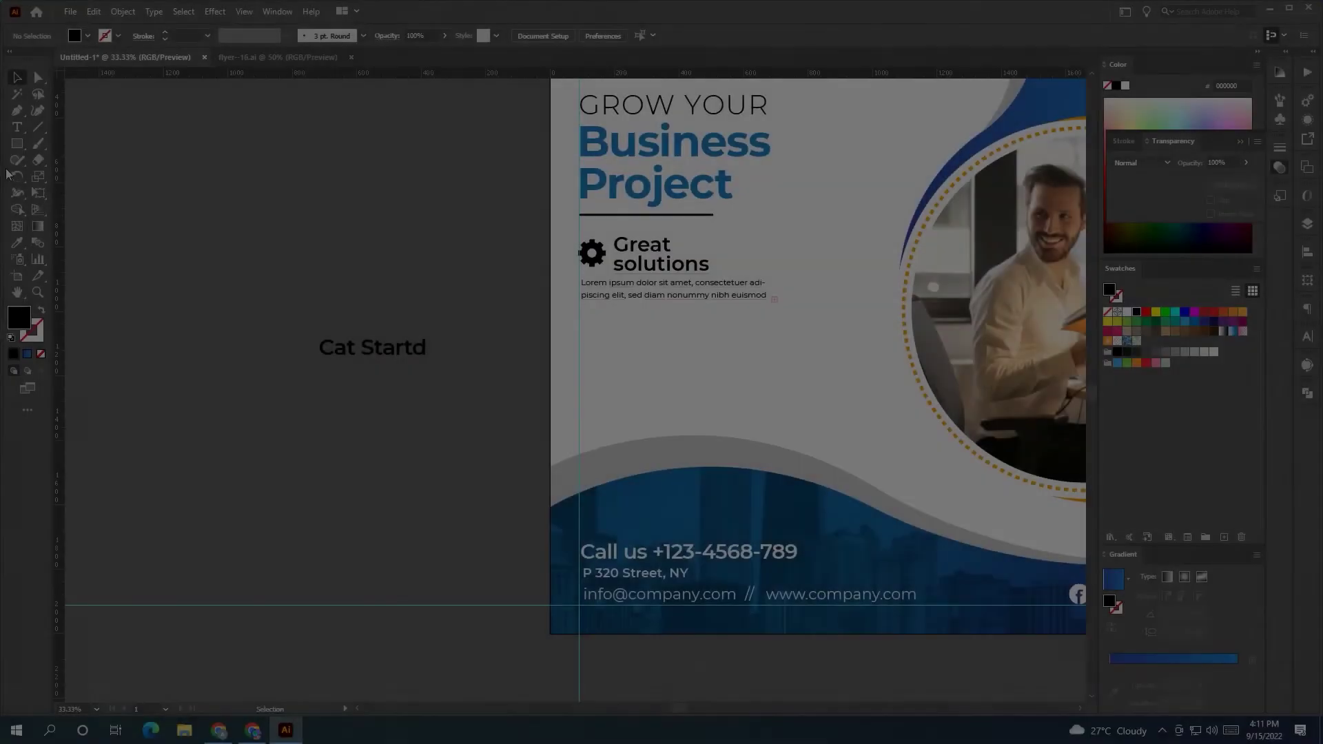
pyautogui.click(17, 143)
pyautogui.moveTo(304, 402); pyautogui.dragTo(438, 428)
# - Fill the button rectangle with the flyer's blue gradient via the Eyedropper
pyautogui.press('v')
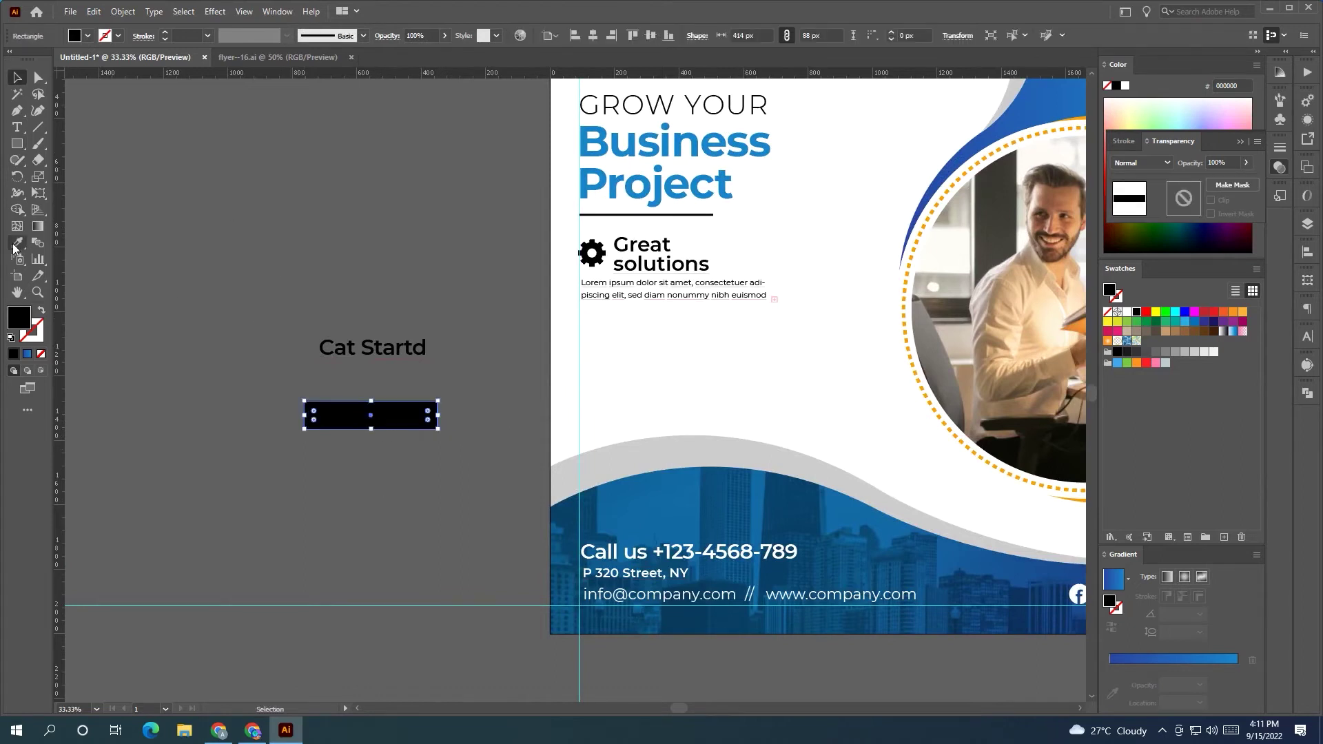
pyautogui.click(18, 242)
pyautogui.hotkey('ctrl', '-')
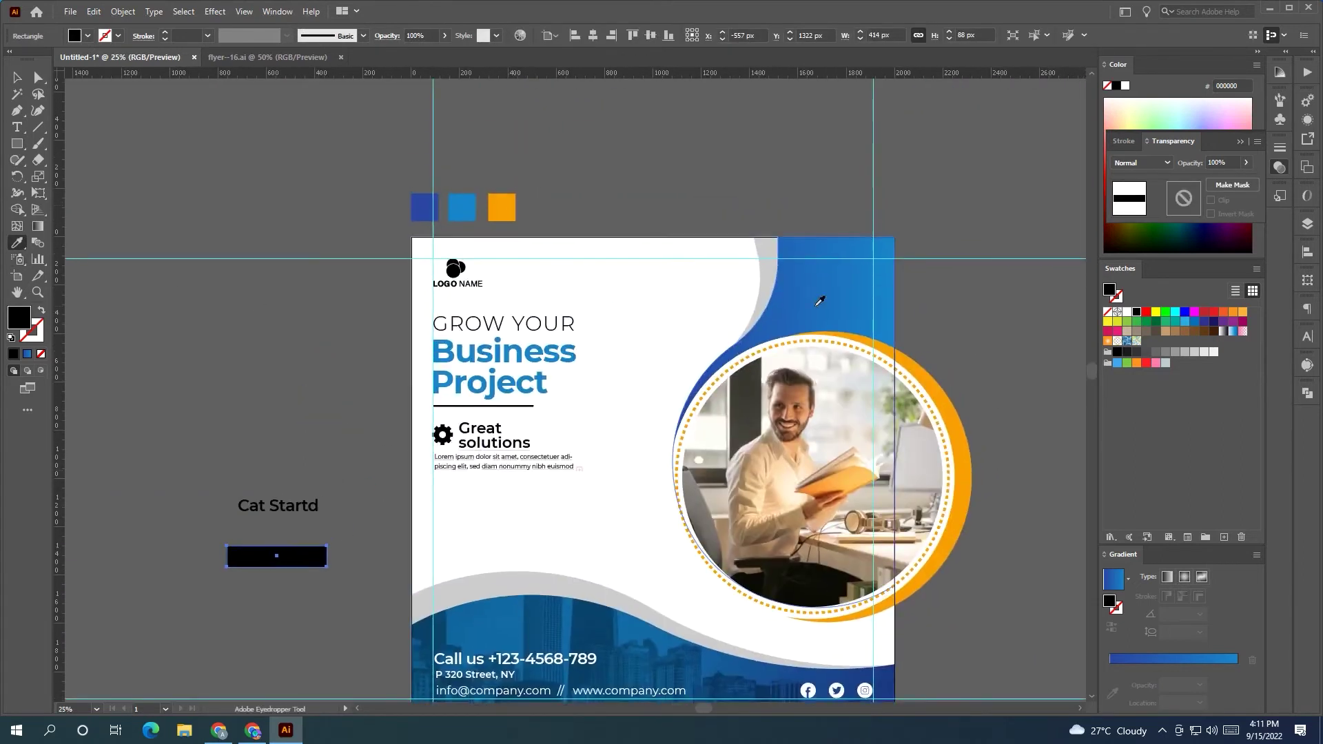
pyautogui.click(816, 306)
pyautogui.click(14, 78)
pyautogui.hotkey('ctrl', '+')
# - Bring the Cat Startd text in front of the rectangle and round its corners into a pill
pyautogui.moveTo(355, 420)
pyautogui.mouseDown()
pyautogui.moveTo(386, 493)
pyautogui.moveTo(338, 491)
pyautogui.mouseUp()
pyautogui.rightClick(386, 495)
pyautogui.click(593, 420)
pyautogui.click(396, 483)
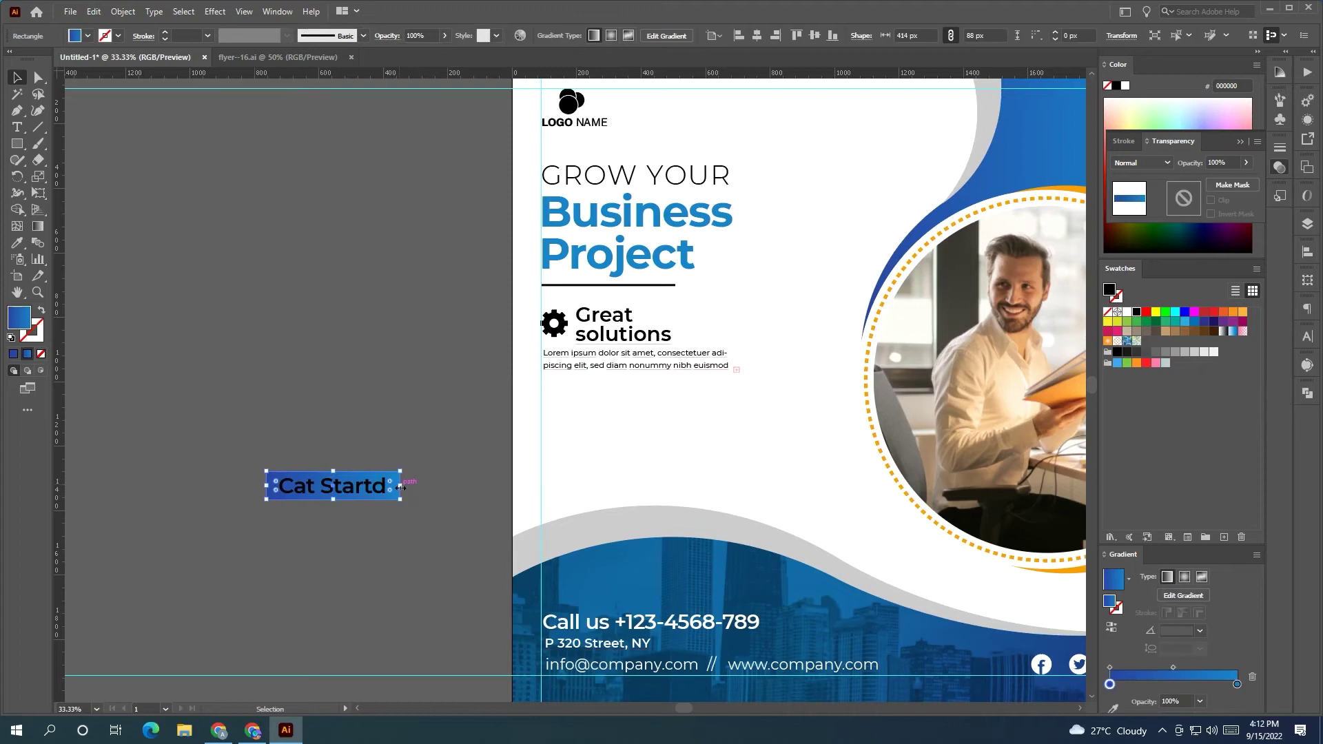
pyautogui.hotkey('ctrl', '+')
pyautogui.hotkey('ctrl', '+')
pyautogui.moveTo(478, 444); pyautogui.dragTo(317, 533)
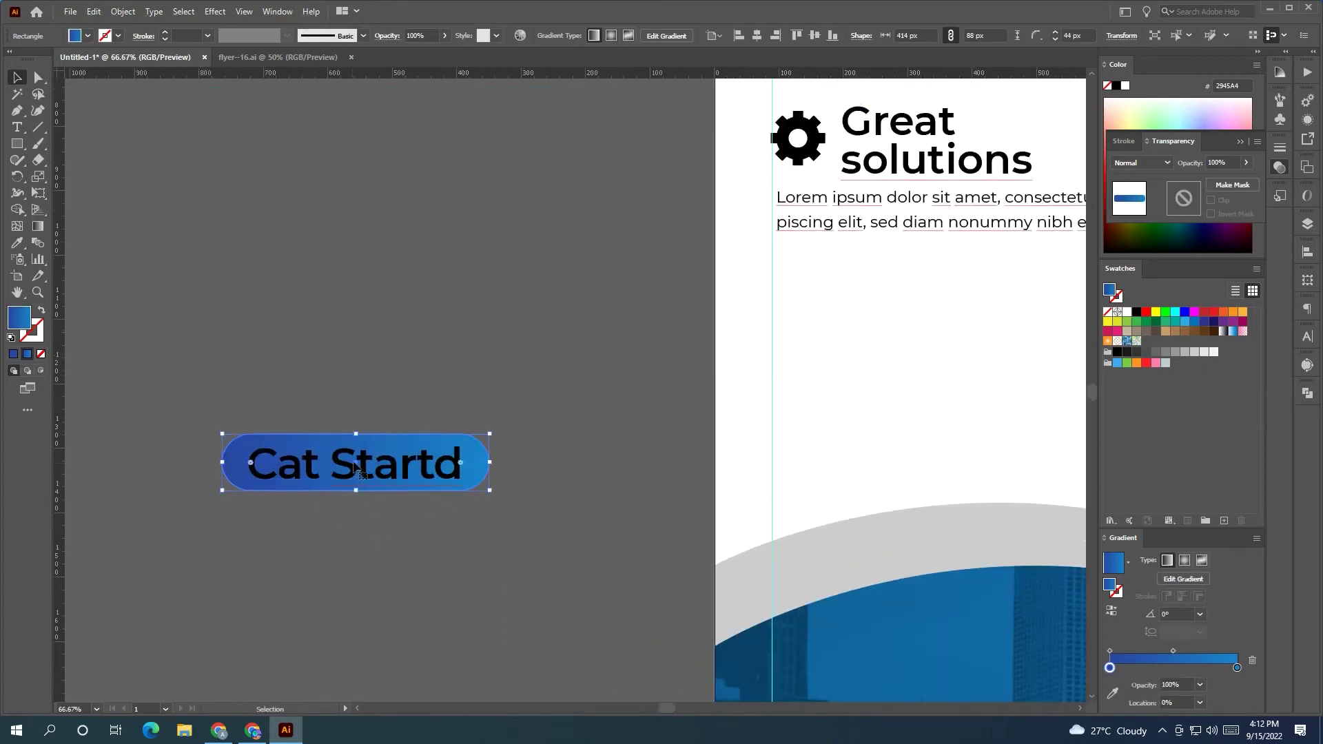
# - Make the Cat Startd text white and nudge it up slightly
pyautogui.click(503, 448)
pyautogui.click(351, 465)
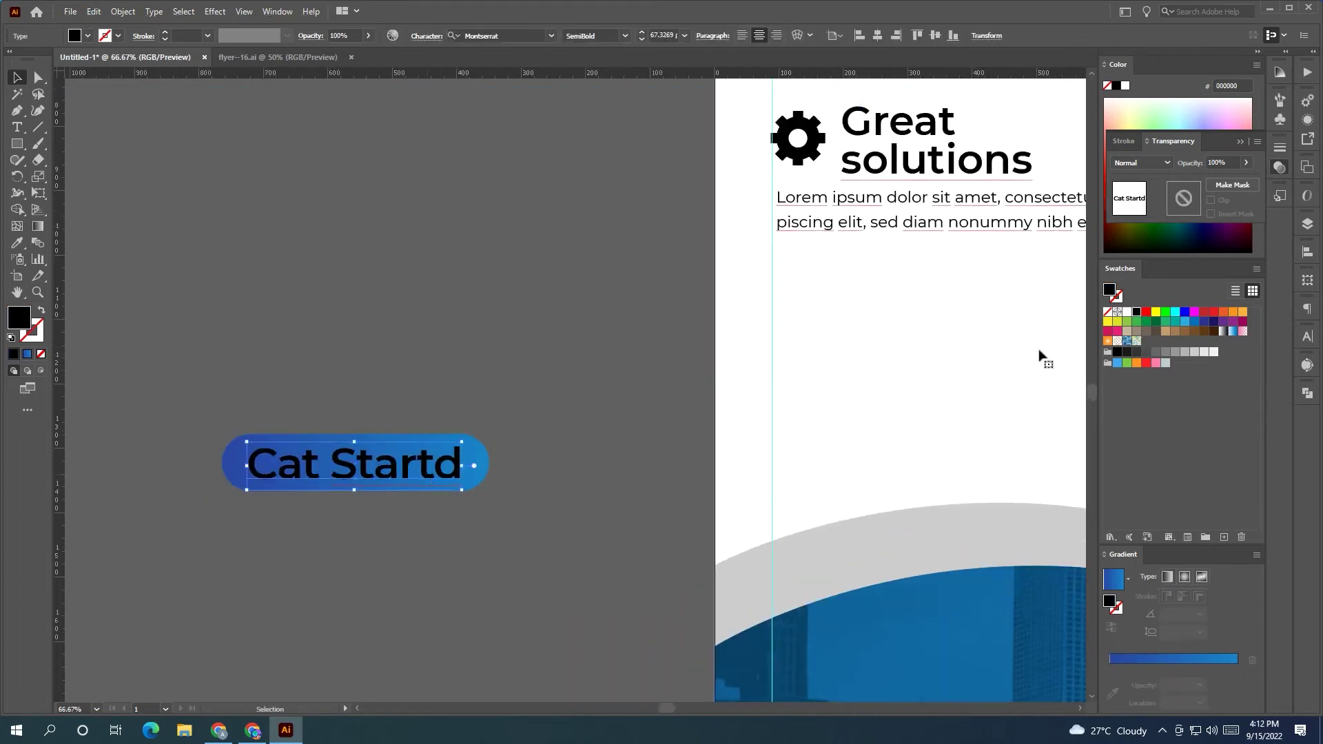
pyautogui.click(1127, 312)
pyautogui.click(292, 376)
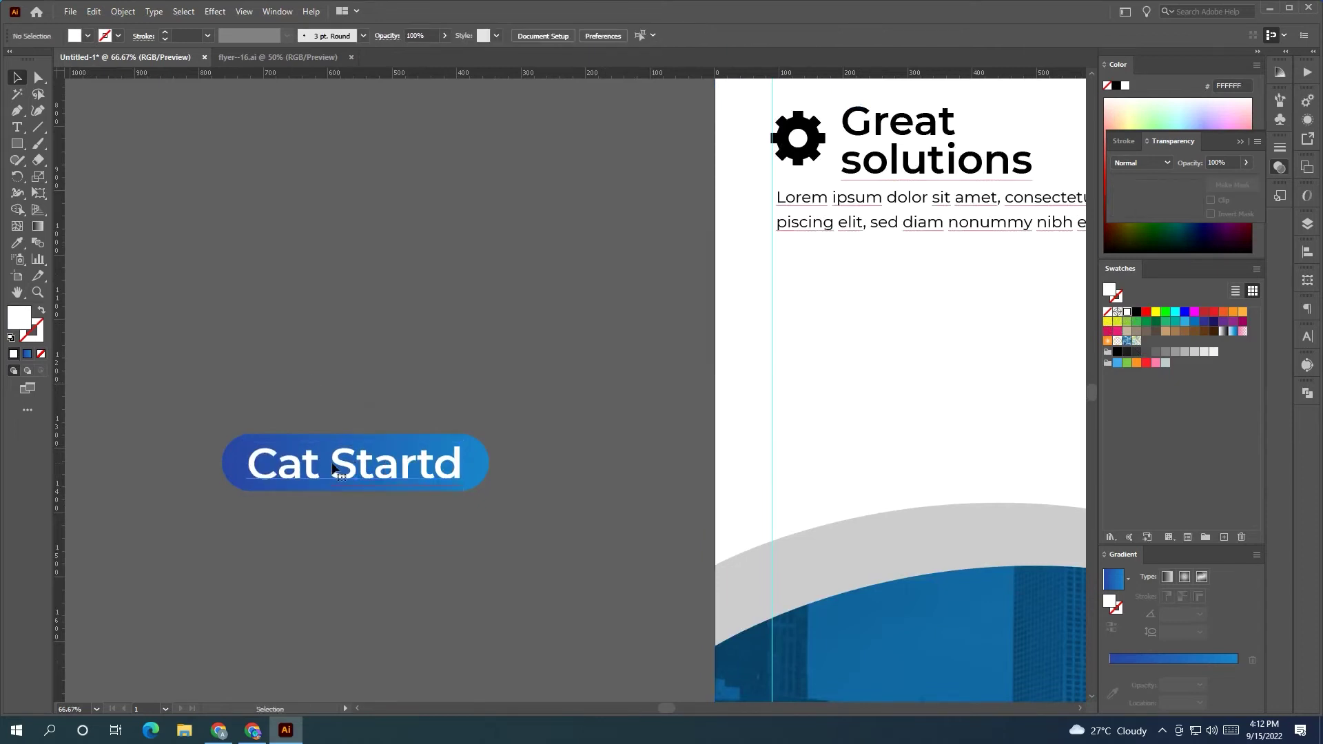
pyautogui.moveTo(334, 468); pyautogui.dragTo(334, 466)
pyautogui.click(361, 387)
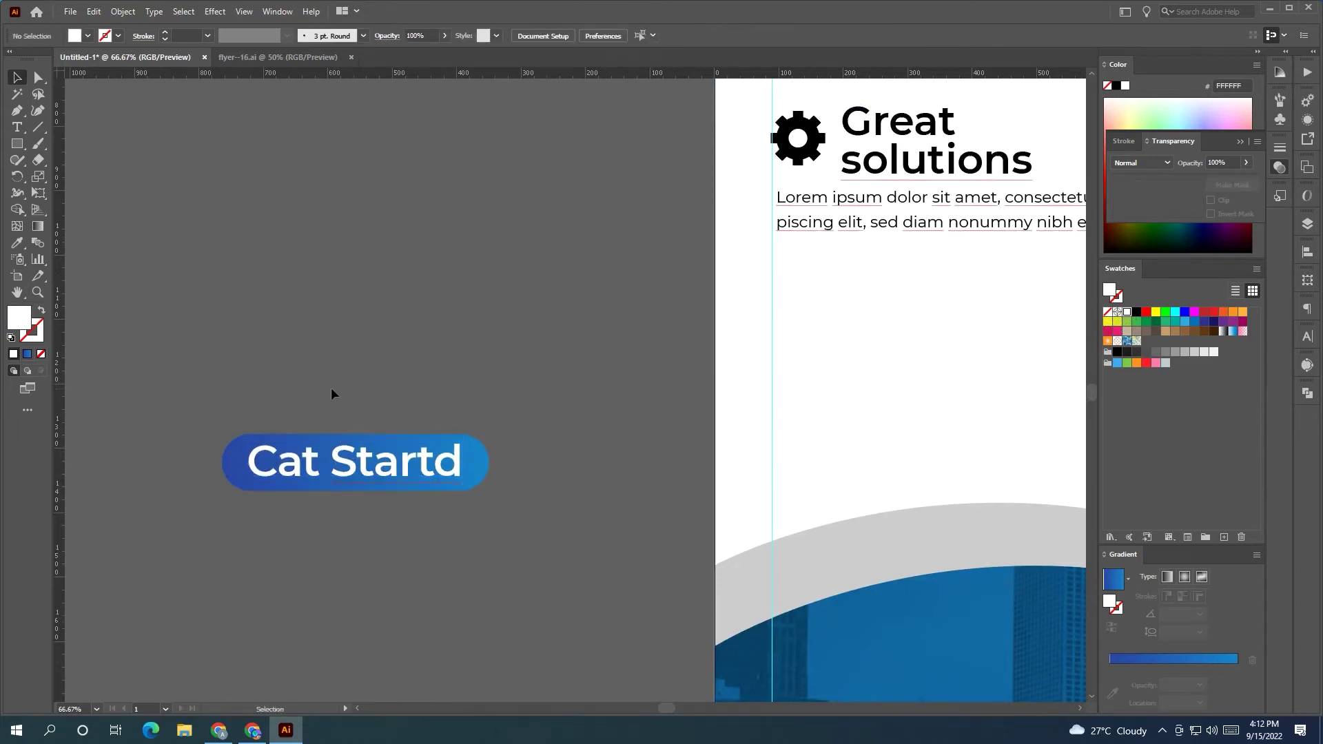
# - Lengthen the pill button leftward and draw a circle at its left end
pyautogui.hscroll(-5, 373, 427)
pyautogui.click(448, 475)
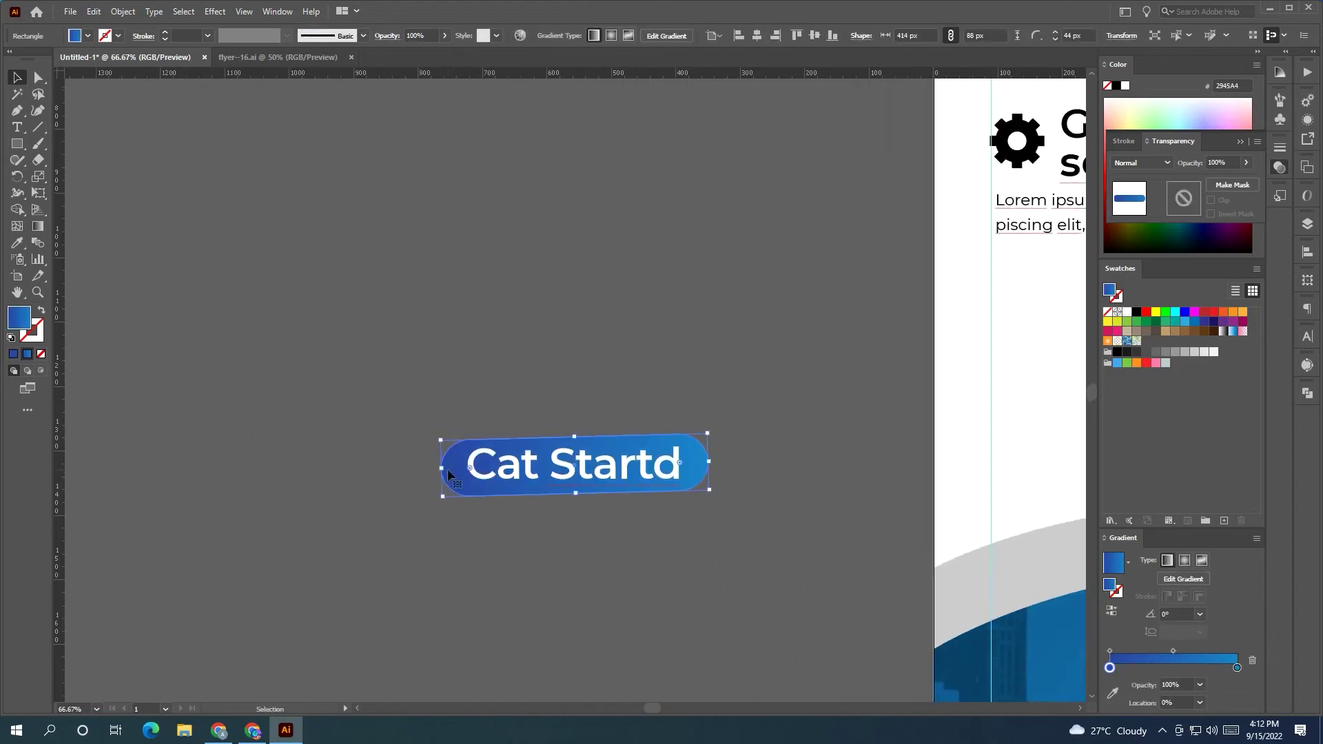
pyautogui.moveTo(448, 474); pyautogui.dragTo(419, 471)
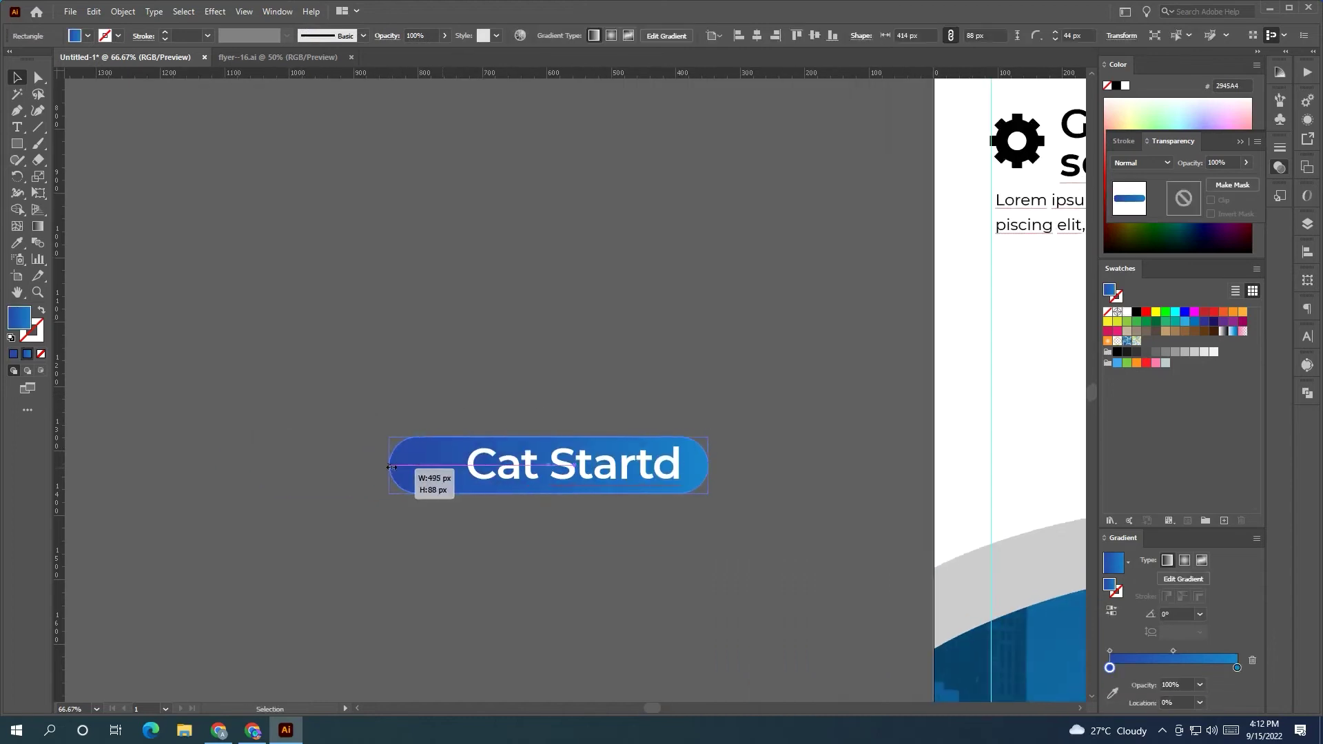
pyautogui.click(250, 297)
pyautogui.moveTo(17, 144); pyautogui.dragTo(69, 177)
pyautogui.moveTo(415, 467); pyautogui.dragTo(436, 485)
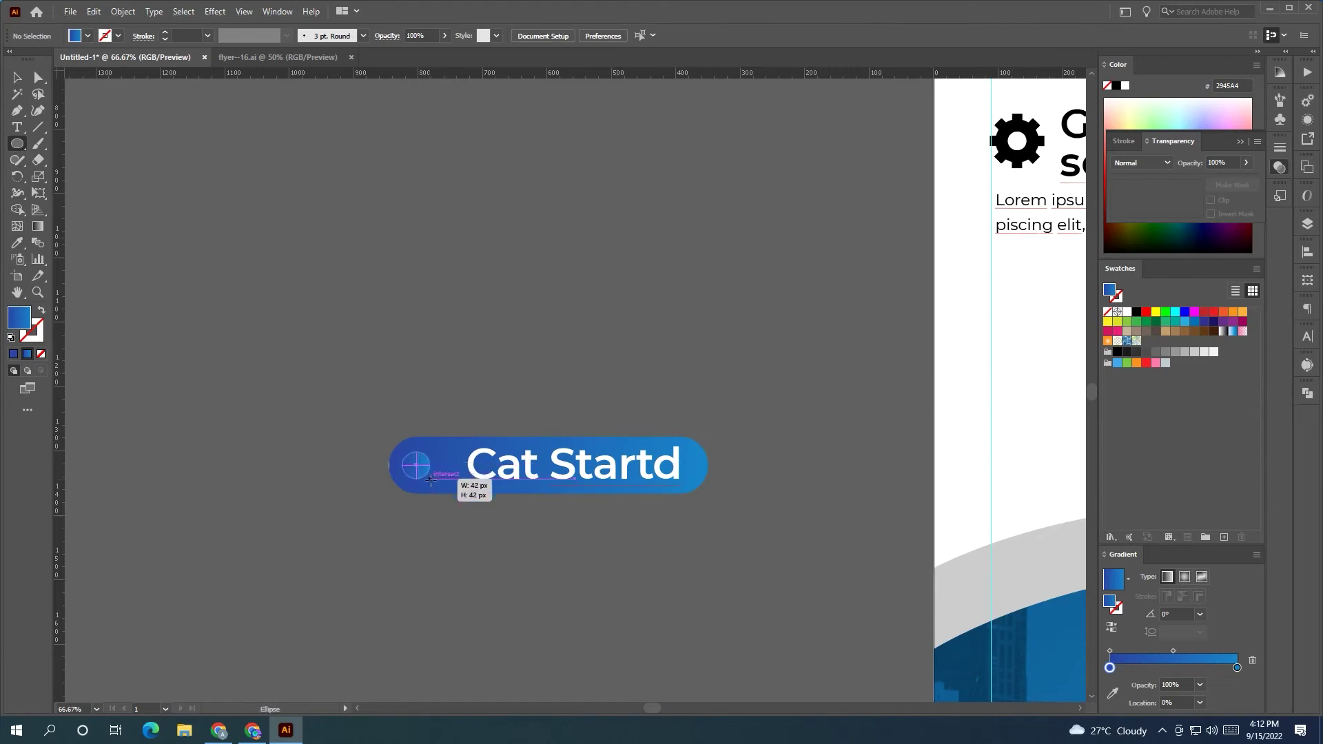
pyautogui.click(1127, 313)
pyautogui.press('v')
pyautogui.click(286, 349)
pyautogui.scroll(4, 398, 469)
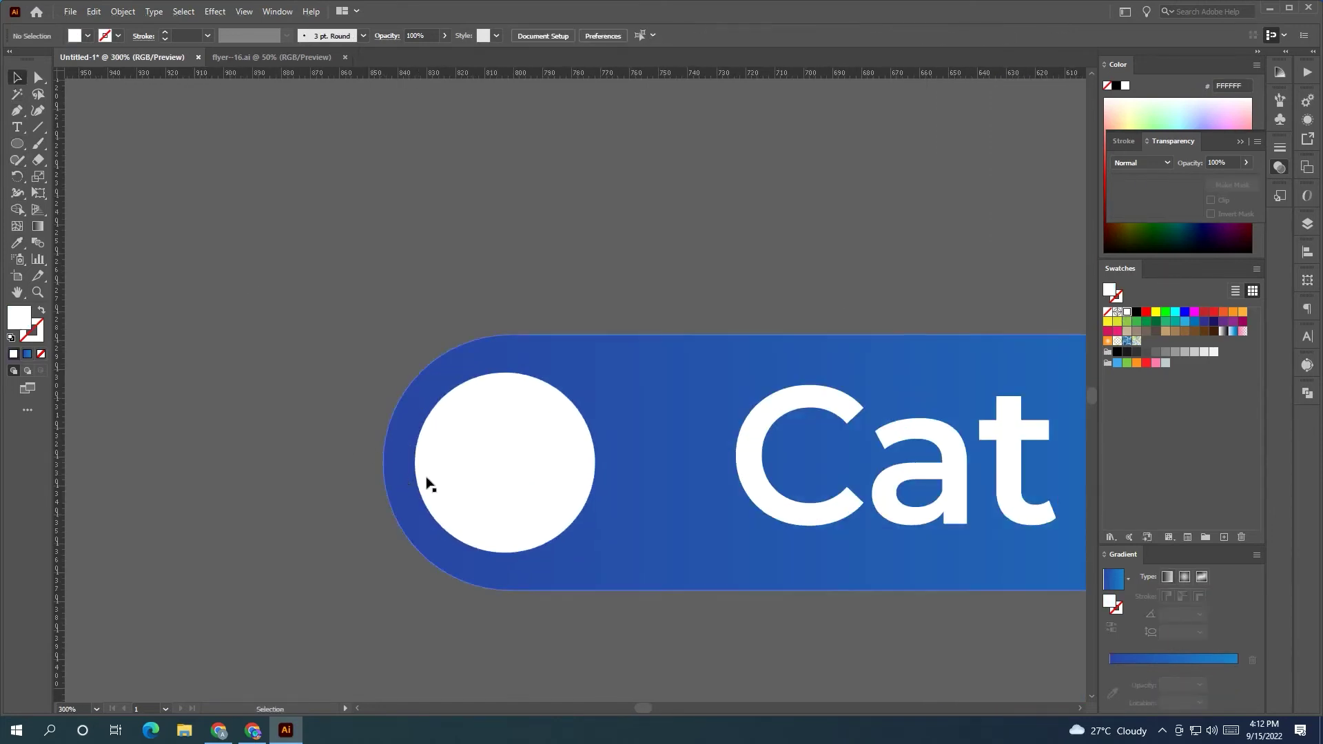
pyautogui.click(514, 466)
pyautogui.keyDown('shift'); pyautogui.click(394, 481); pyautogui.keyUp('shift')
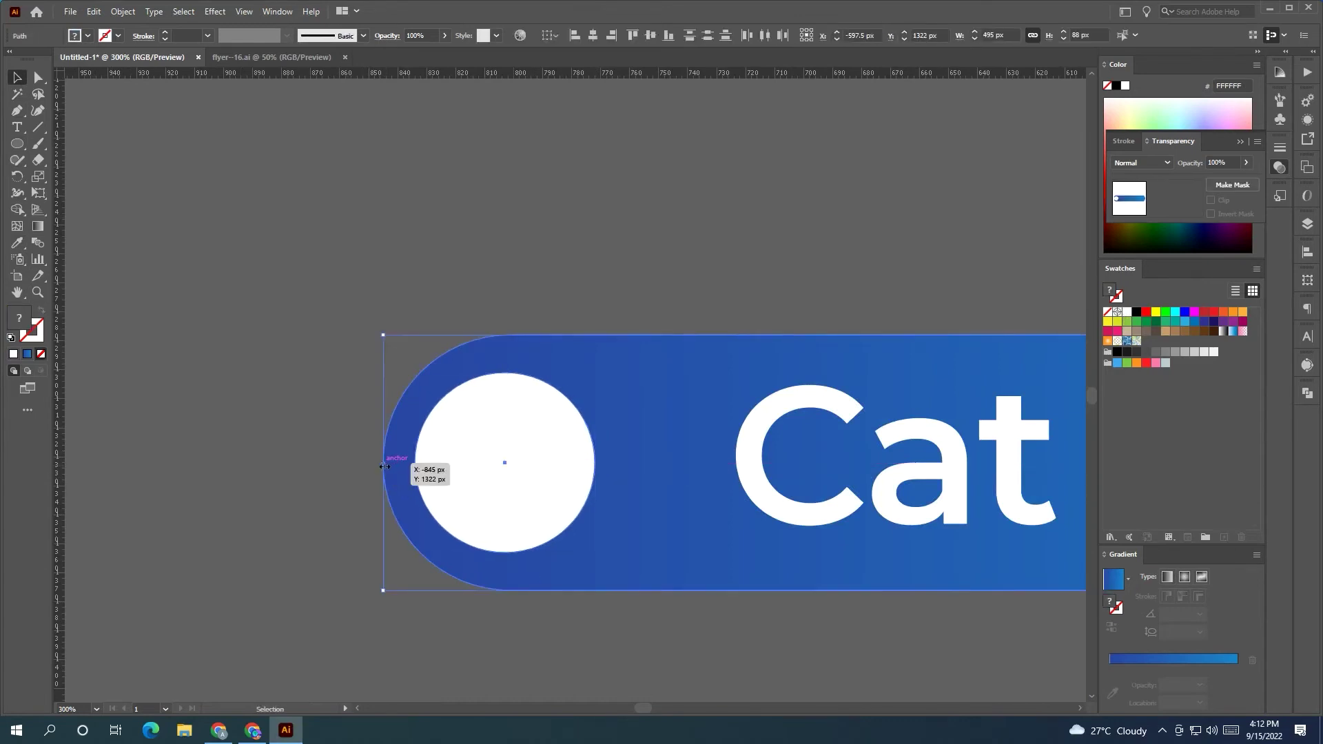
pyautogui.moveTo(384, 466); pyautogui.dragTo(470, 470)
pyautogui.hscroll(3, 324, 443)
pyautogui.click(541, 465)
pyautogui.moveTo(548, 452); pyautogui.dragTo(559, 455)
pyautogui.click(539, 284)
pyautogui.hotkey('ctrl', '-')
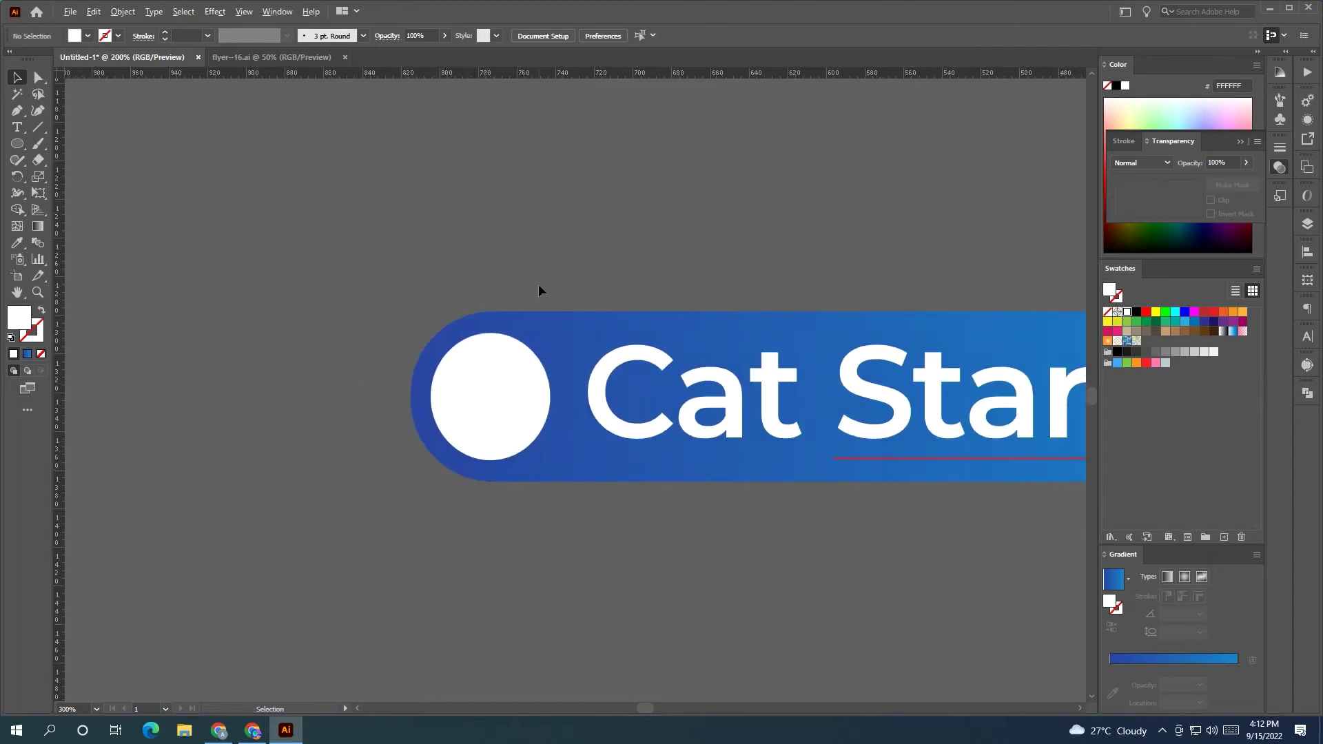
pyautogui.hscroll(2, 539, 283)
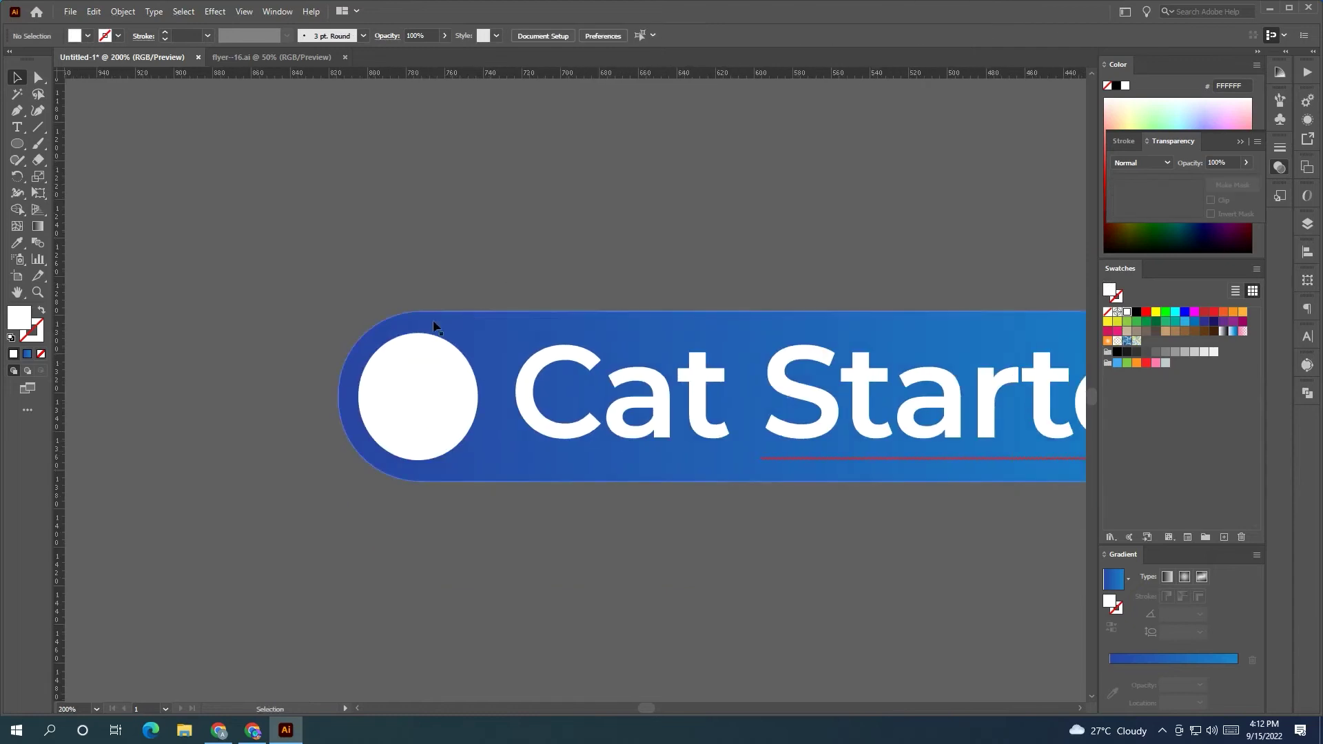
pyautogui.click(21, 119)
pyautogui.click(378, 397)
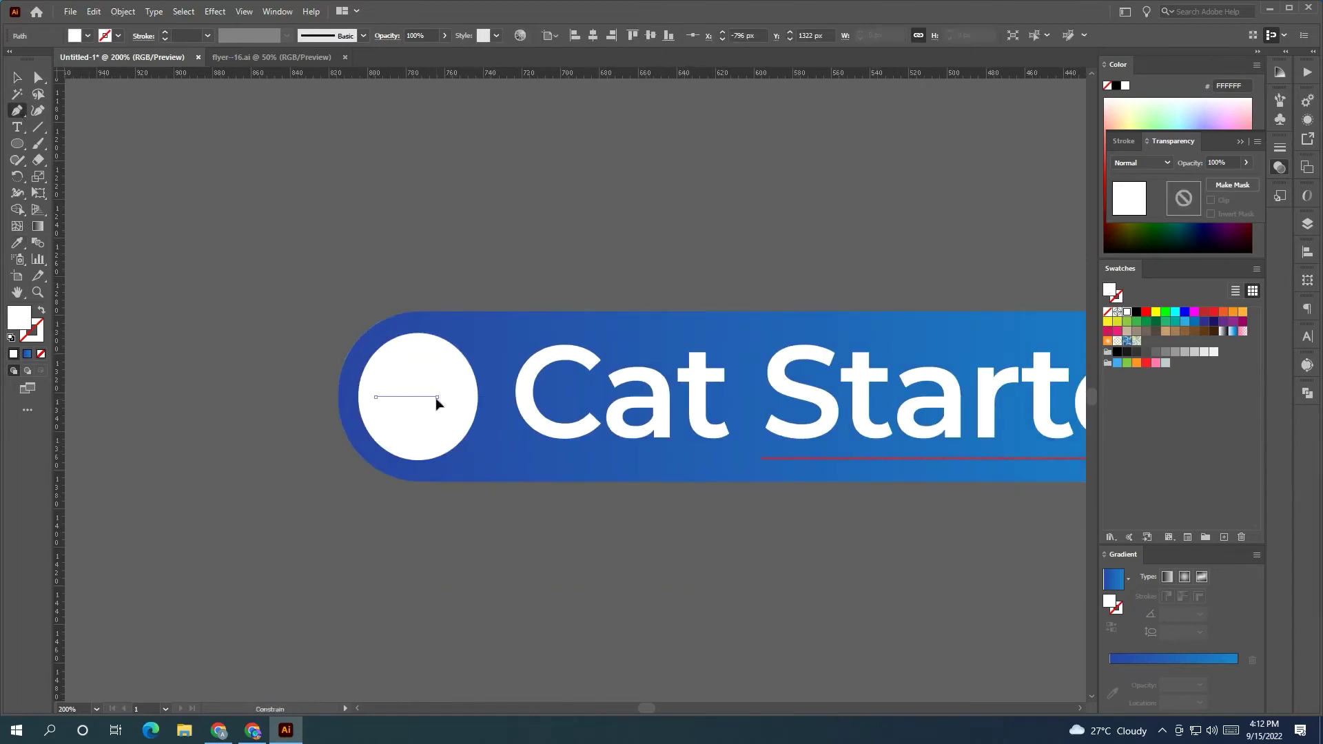
pyautogui.keyDown('ctrl'); pyautogui.click(131, 192); pyautogui.keyUp('ctrl')
pyautogui.click(414, 398)
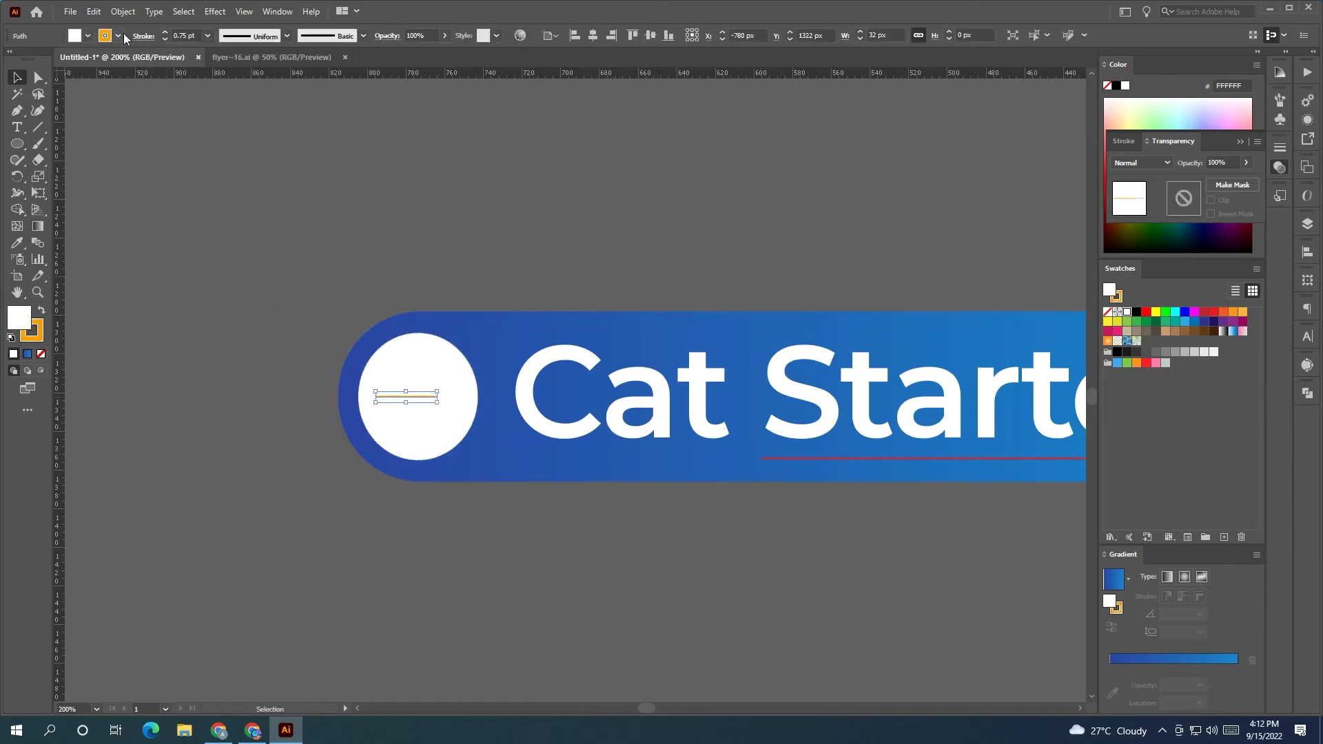
pyautogui.click(278, 39)
pyautogui.click(362, 41)
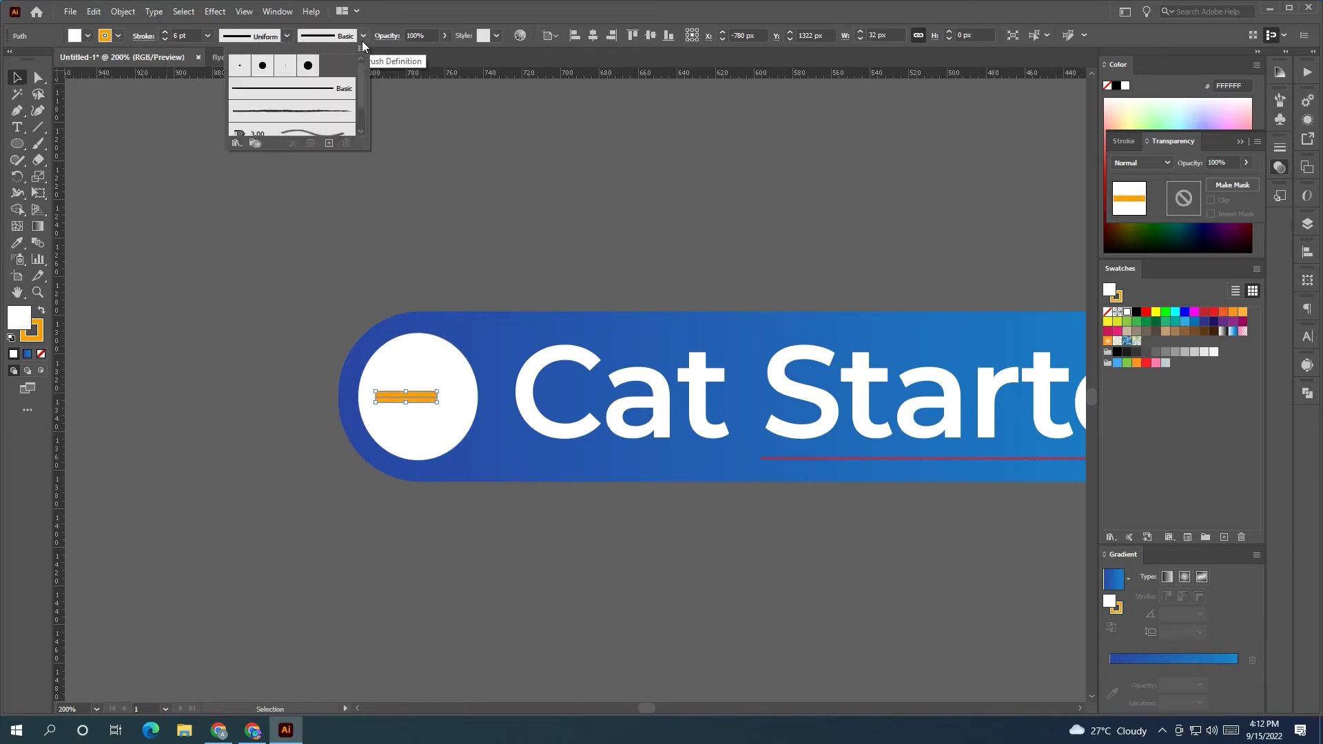
pyautogui.click(143, 36)
pyautogui.click(122, 184)
pyautogui.click(72, 226)
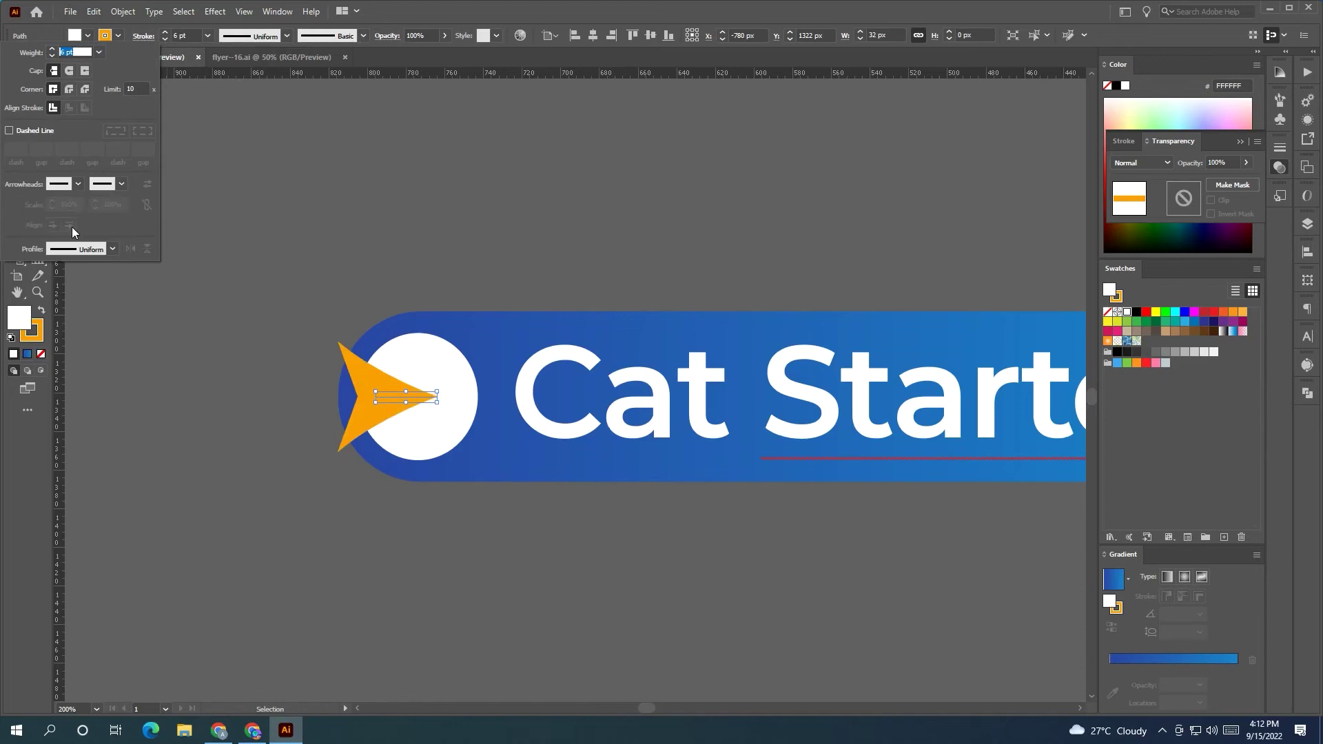
pyautogui.click(122, 184)
pyautogui.click(76, 338)
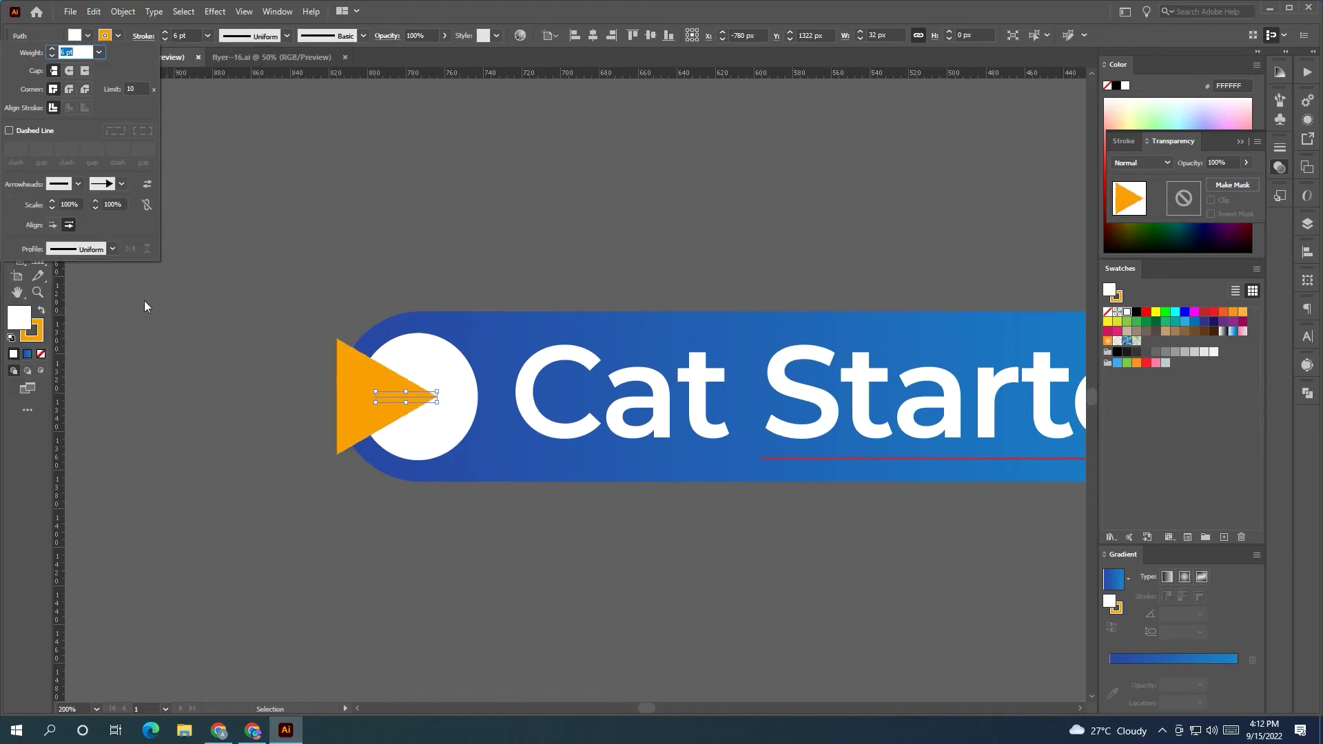
pyautogui.click(437, 228)
pyautogui.click(345, 398)
# - Replace the arrow line with an orange, stroke-free bar inside the white circle
pyautogui.press('Delete')
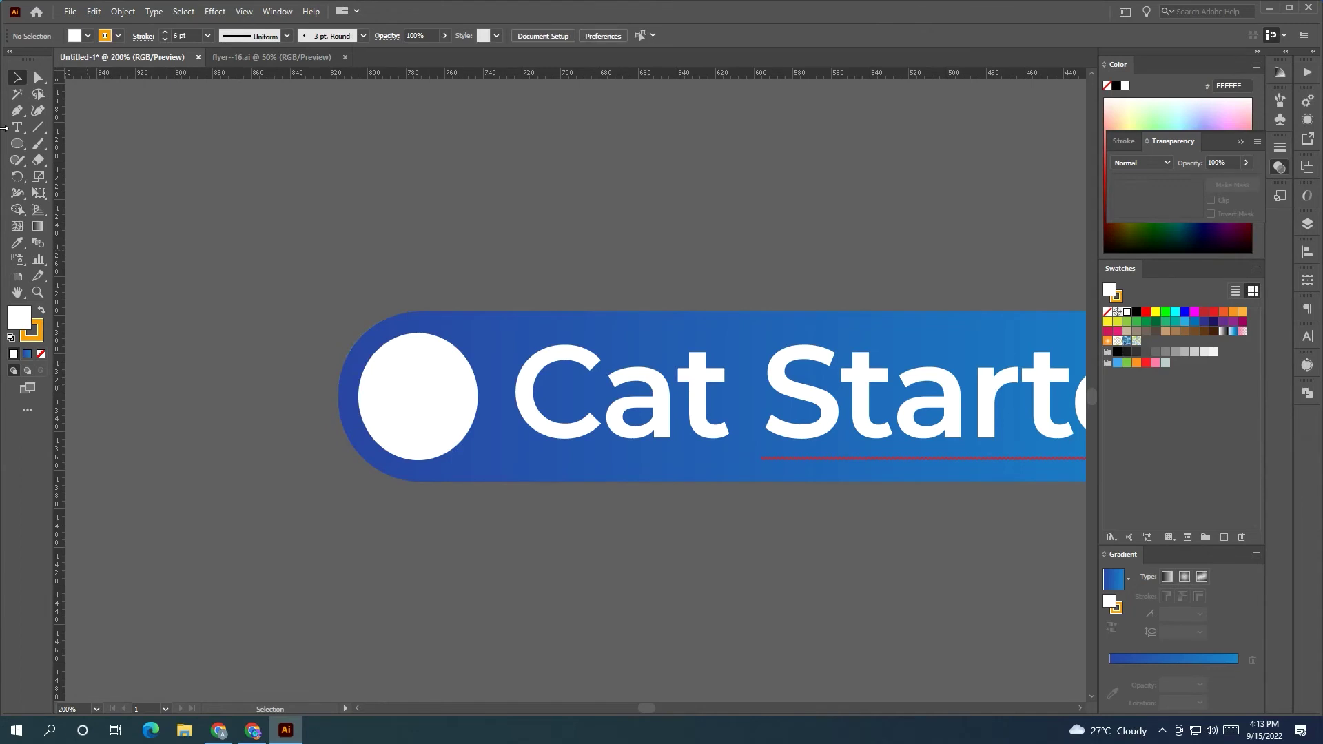
pyautogui.moveTo(20, 148); pyautogui.dragTo(78, 143)
pyautogui.moveTo(376, 389); pyautogui.dragTo(430, 398)
pyautogui.click(42, 312)
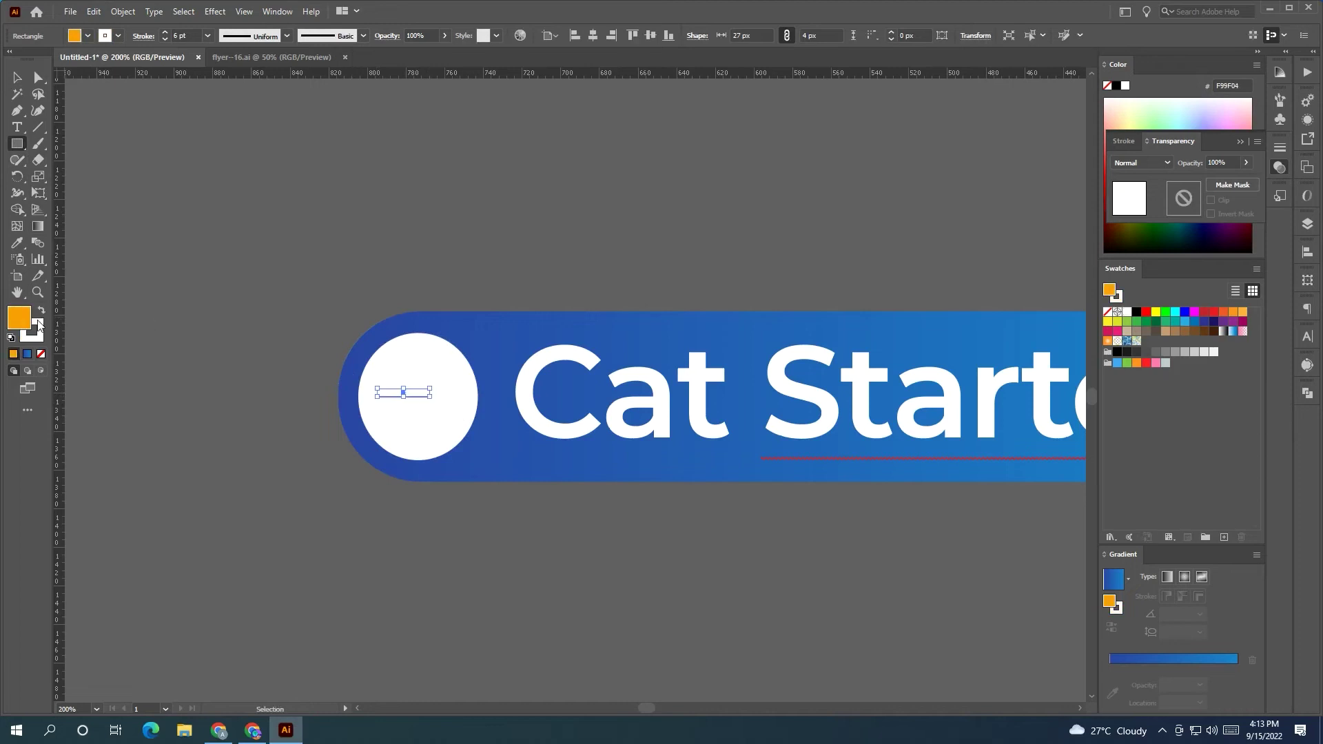
pyautogui.moveTo(41, 354); pyautogui.dragTo(31, 332)
pyautogui.click(17, 77)
pyautogui.click(262, 276)
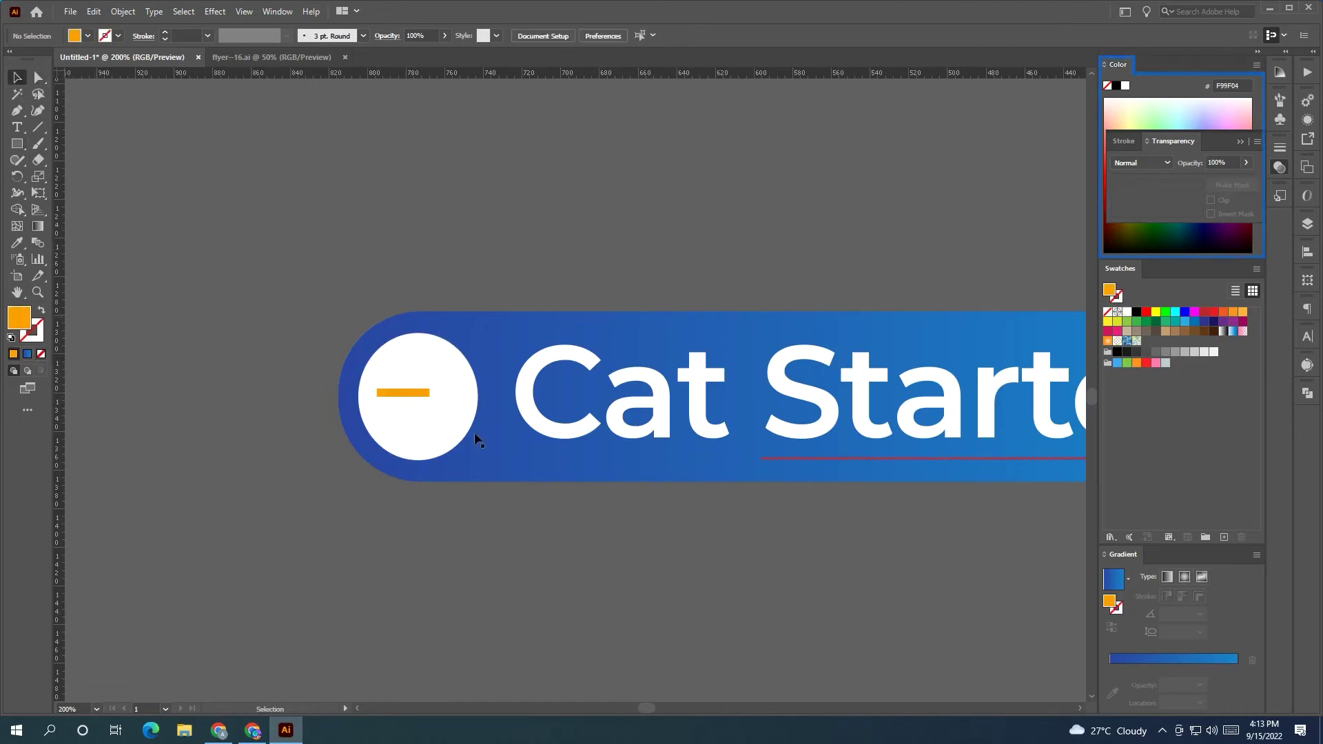
pyautogui.moveTo(412, 398); pyautogui.dragTo(404, 402)
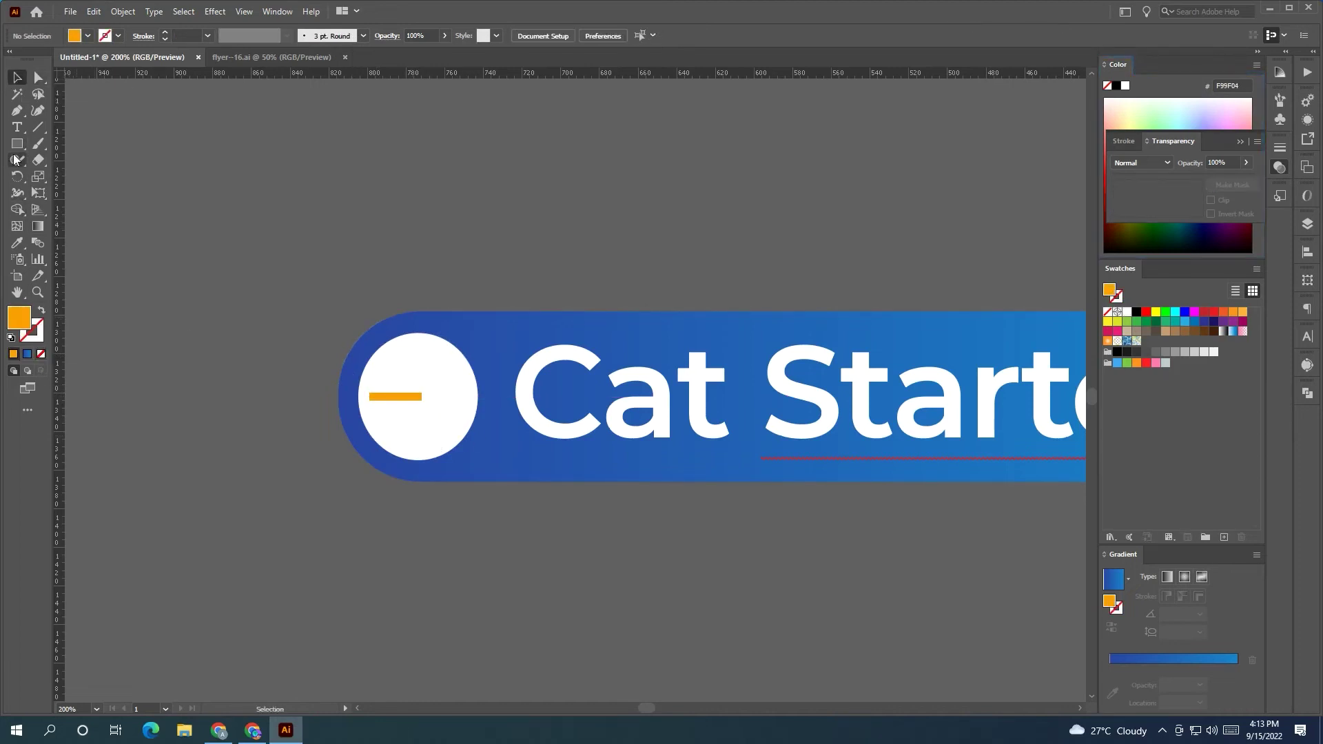
# - Draw a 3-sided polygon, rotate it to point right, and size it as the bar's arrowhead
pyautogui.click(17, 144)
pyautogui.click(97, 189)
pyautogui.moveTo(232, 251)
pyautogui.mouseDown()
pyautogui.moveTo(268, 291)
pyautogui.moveTo(210, 289)
pyautogui.mouseUp()
pyautogui.press('Down')
pyautogui.press('Down')
pyautogui.press('Down')
pyautogui.click(16, 78)
pyautogui.moveTo(282, 193)
pyautogui.mouseDown()
pyautogui.moveTo(279, 245)
pyautogui.moveTo(250, 254)
pyautogui.mouseUp()
pyautogui.moveTo(456, 396); pyautogui.dragTo(456, 392)
pyautogui.moveTo(488, 441)
pyautogui.mouseDown()
pyautogui.moveTo(456, 406)
pyautogui.moveTo(463, 394)
pyautogui.mouseUp()
# - Adjust the orange bar's thickness to match the arrowhead
pyautogui.keyDown('shift'); pyautogui.click(400, 398); pyautogui.keyUp('shift')
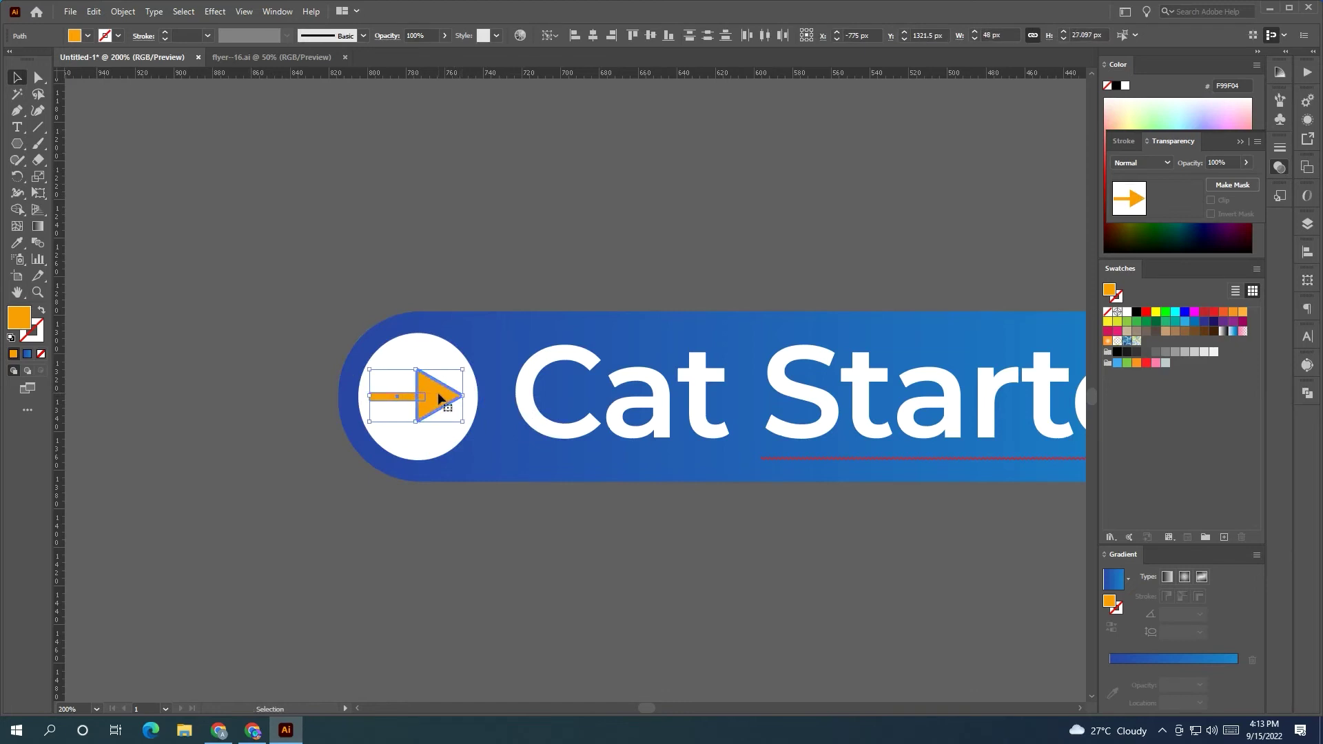
pyautogui.hscroll(2, 207, 390)
pyautogui.click(341, 394)
pyautogui.moveTo(335, 399); pyautogui.dragTo(336, 405)
pyautogui.scroll(3, 335, 406)
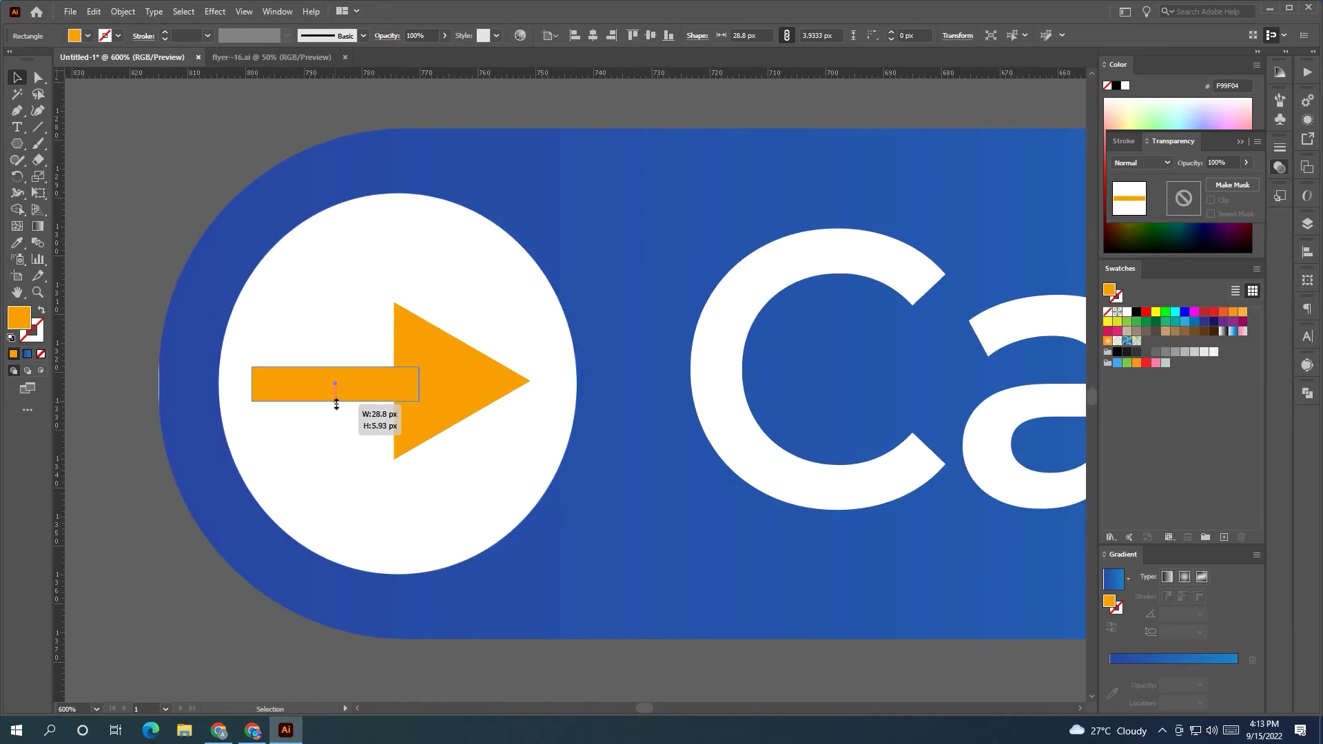
pyautogui.scroll(-3, 336, 405)
pyautogui.scroll(-2, 276, 434)
pyautogui.click(262, 444)
pyautogui.scroll(-3, 276, 455)
# - Move the Cat Startd button onto the flyer below the body text
pyautogui.hscroll(1, 286, 463)
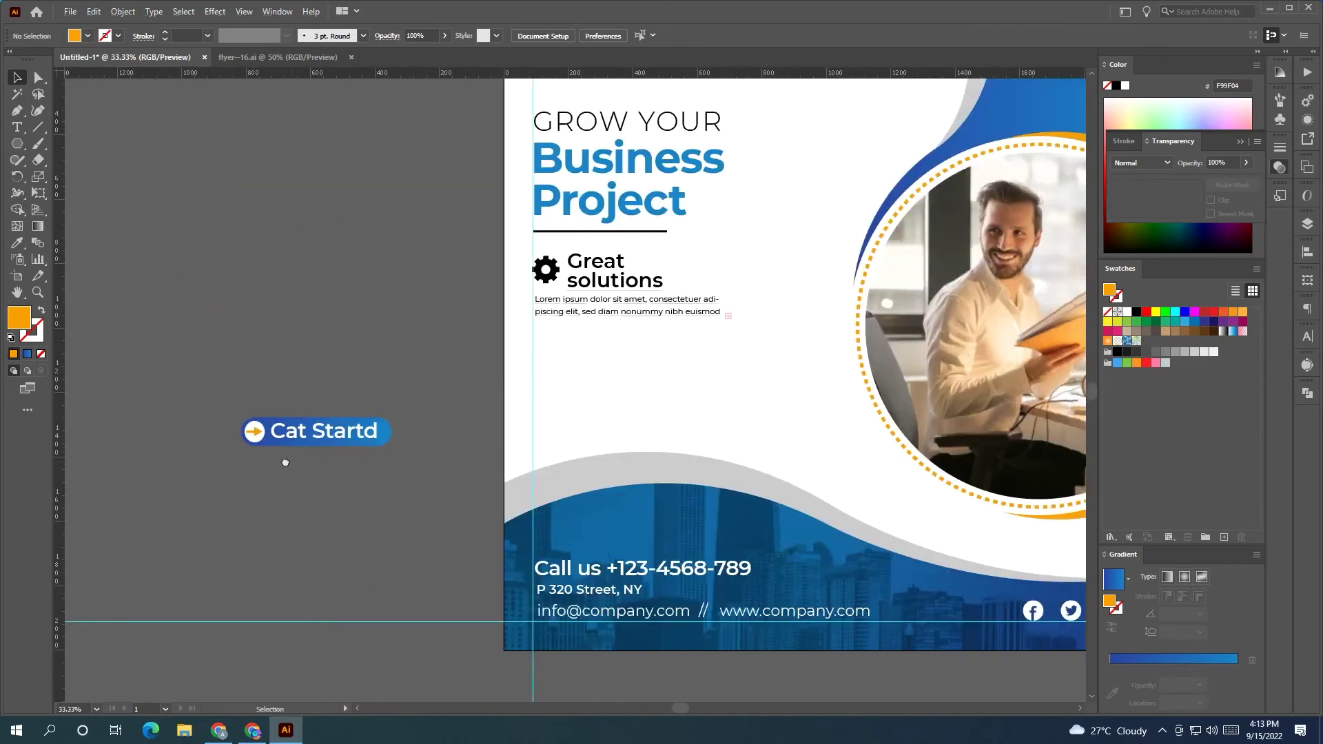
pyautogui.hscroll(1, 285, 463)
pyautogui.click(343, 445)
pyautogui.moveTo(343, 445); pyautogui.dragTo(647, 444)
pyautogui.moveTo(543, 482); pyautogui.dragTo(371, 484)
pyautogui.moveTo(482, 421)
pyautogui.mouseDown()
pyautogui.moveTo(441, 408)
pyautogui.moveTo(436, 386)
pyautogui.moveTo(425, 427)
pyautogui.moveTo(410, 381)
pyautogui.mouseUp()
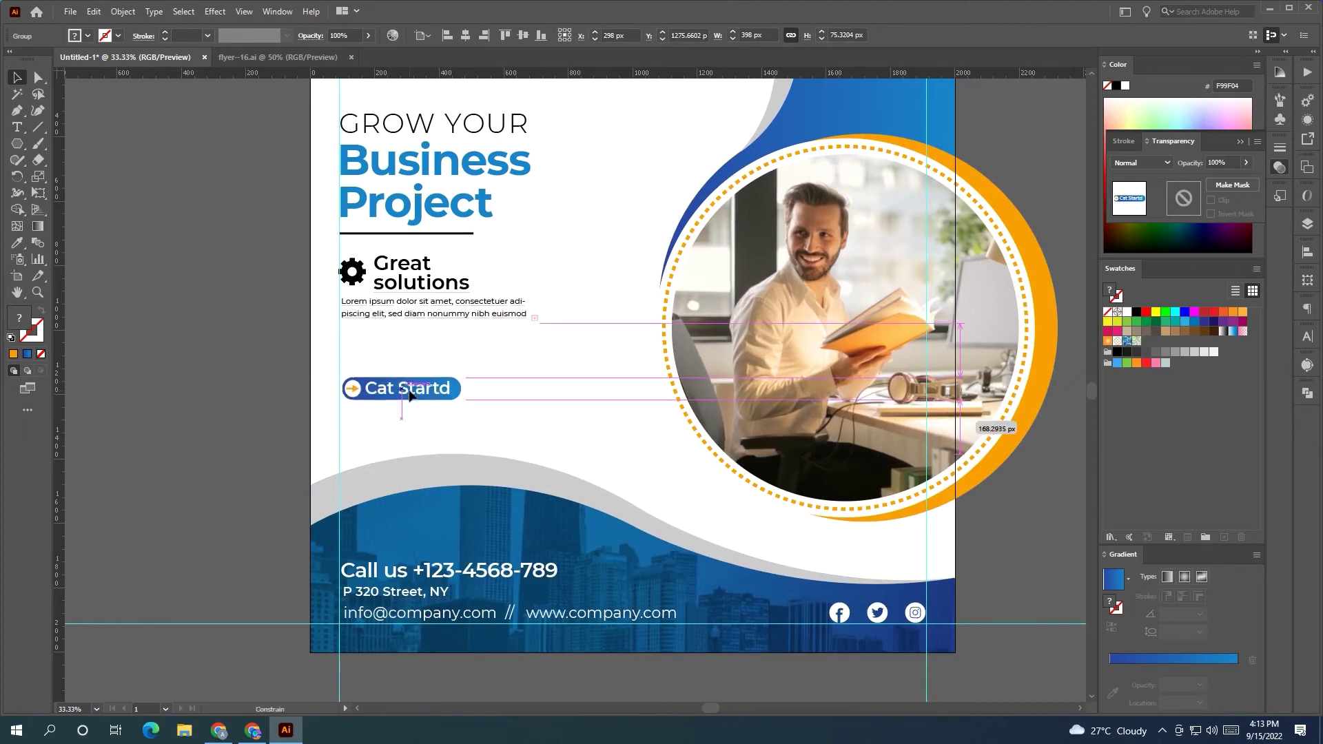
pyautogui.click(204, 329)
# - Lengthen the lorem ipsum text box to show its third line
pyautogui.keyDown('alt'); pyautogui.scroll(-2, 207, 328); pyautogui.keyUp('alt')
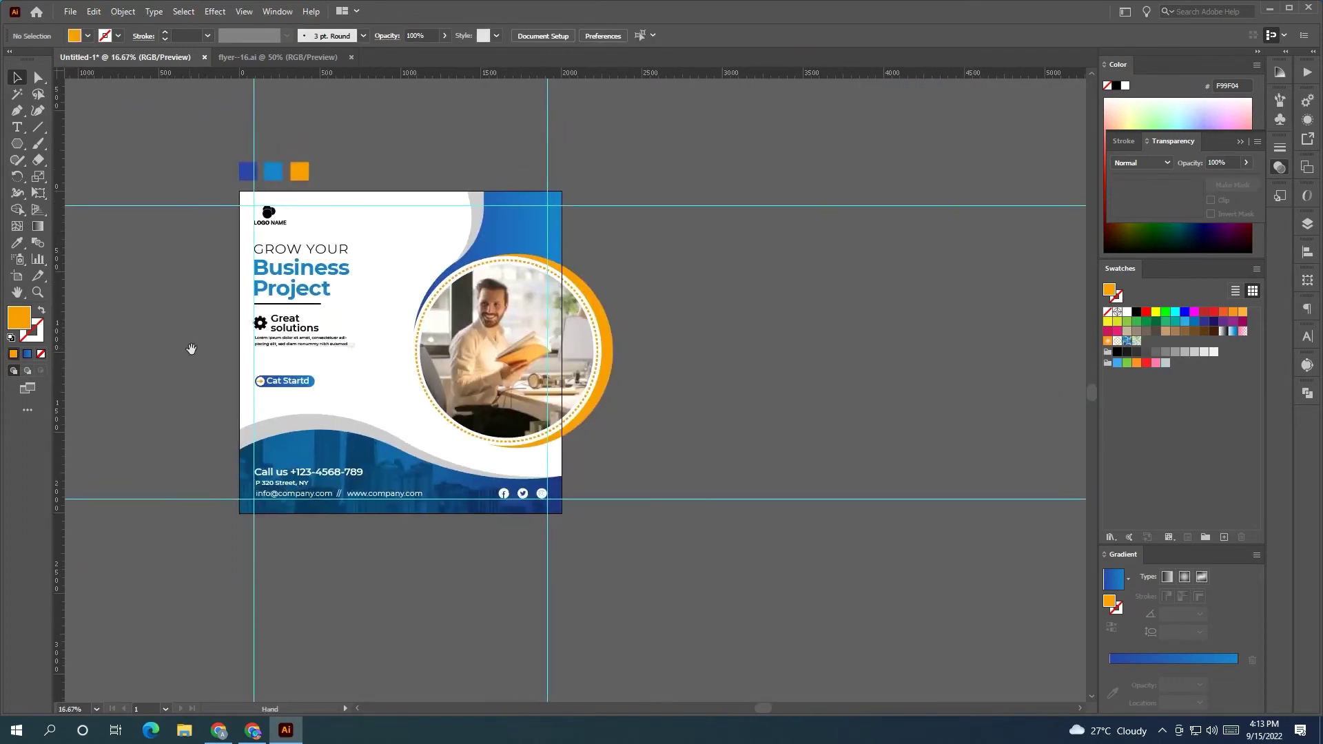
pyautogui.keyDown('alt'); pyautogui.scroll(1, 189, 348); pyautogui.keyUp('alt')
pyautogui.click(353, 334)
pyautogui.moveTo(354, 351); pyautogui.dragTo(355, 359)
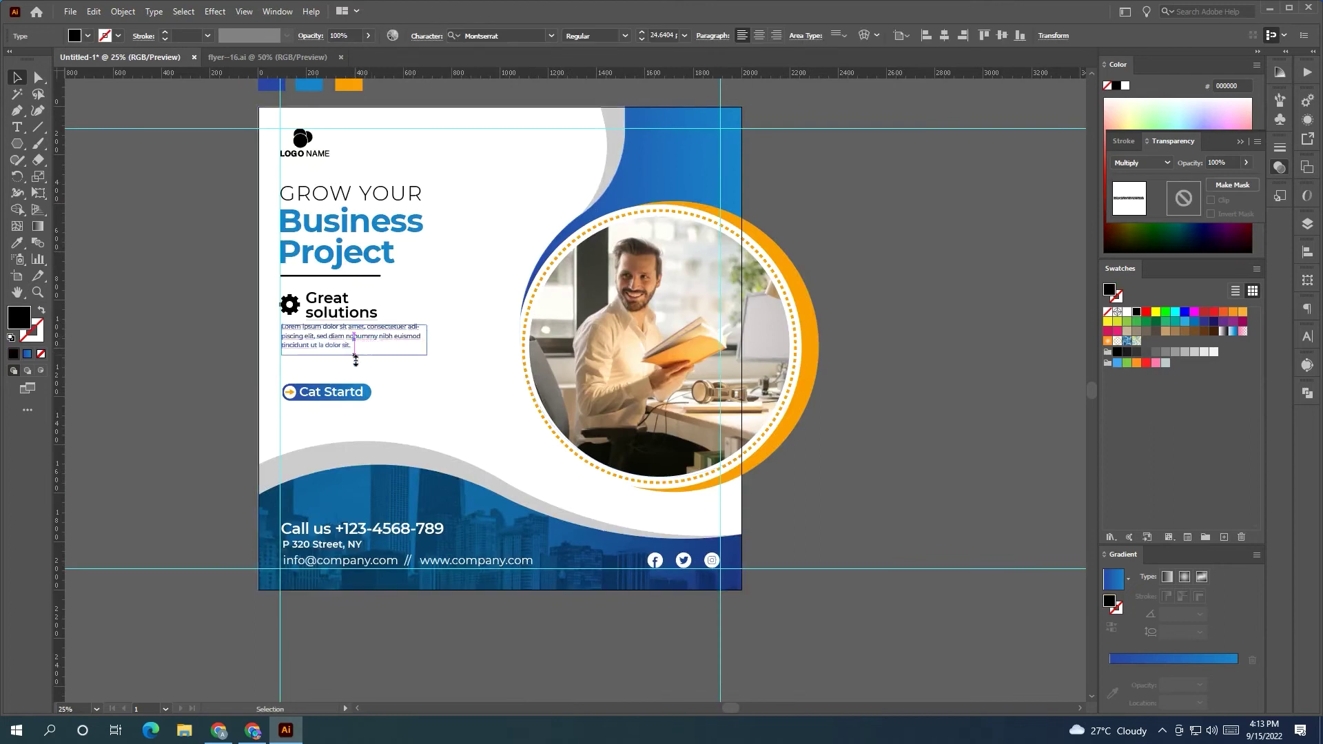
pyautogui.click(193, 345)
# - Tint the gear icon with the headline's blue
pyautogui.hscroll(1, 192, 346)
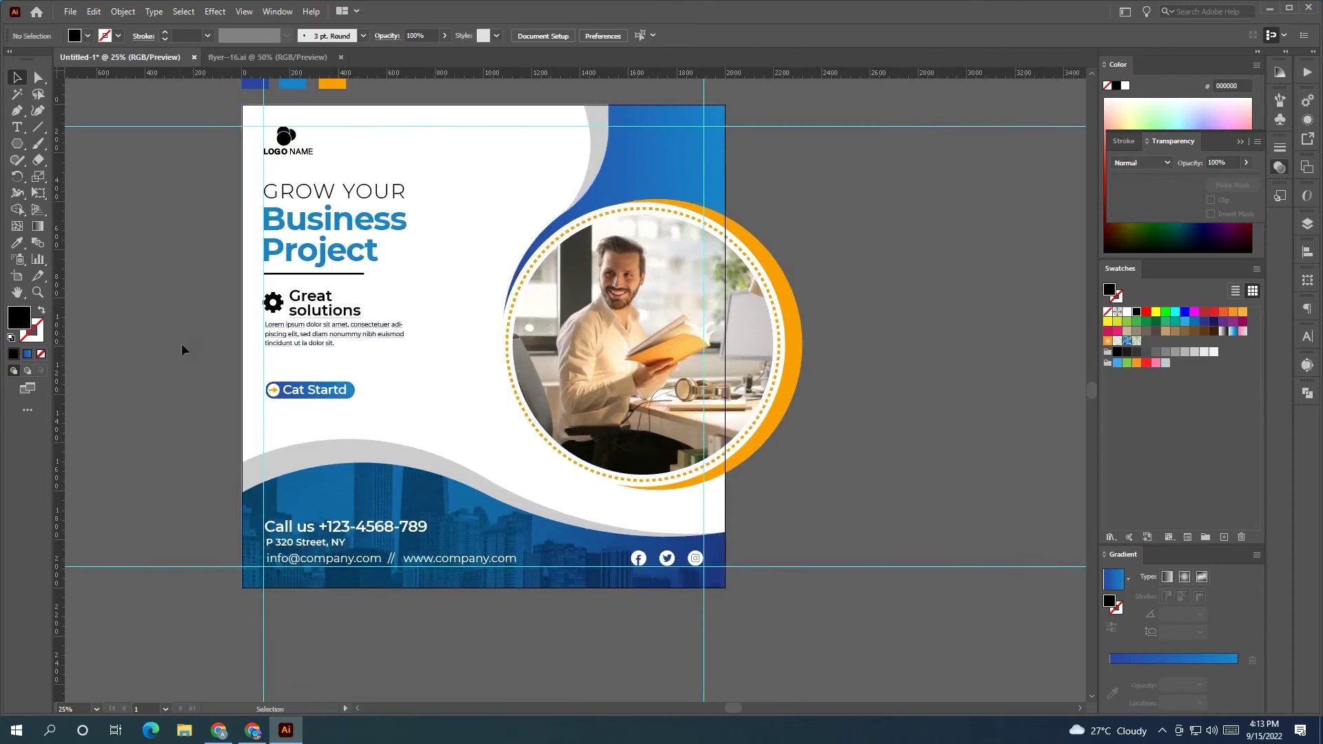
pyautogui.click(264, 313)
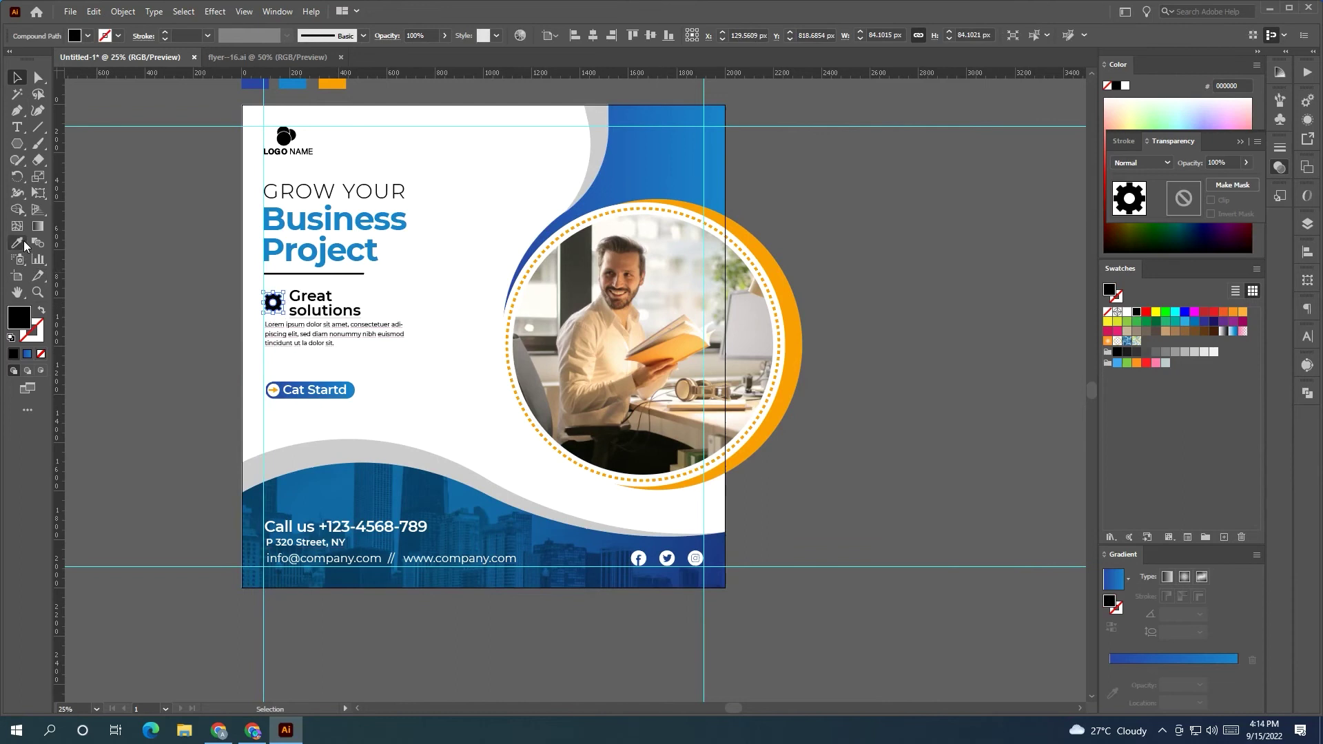
pyautogui.scroll(1, 24, 245)
pyautogui.click(289, 248)
pyautogui.click(154, 242)
# - Rotate the grey bar on the left pasteboard to a diagonal
pyautogui.moveTo(218, 370); pyautogui.dragTo(175, 369)
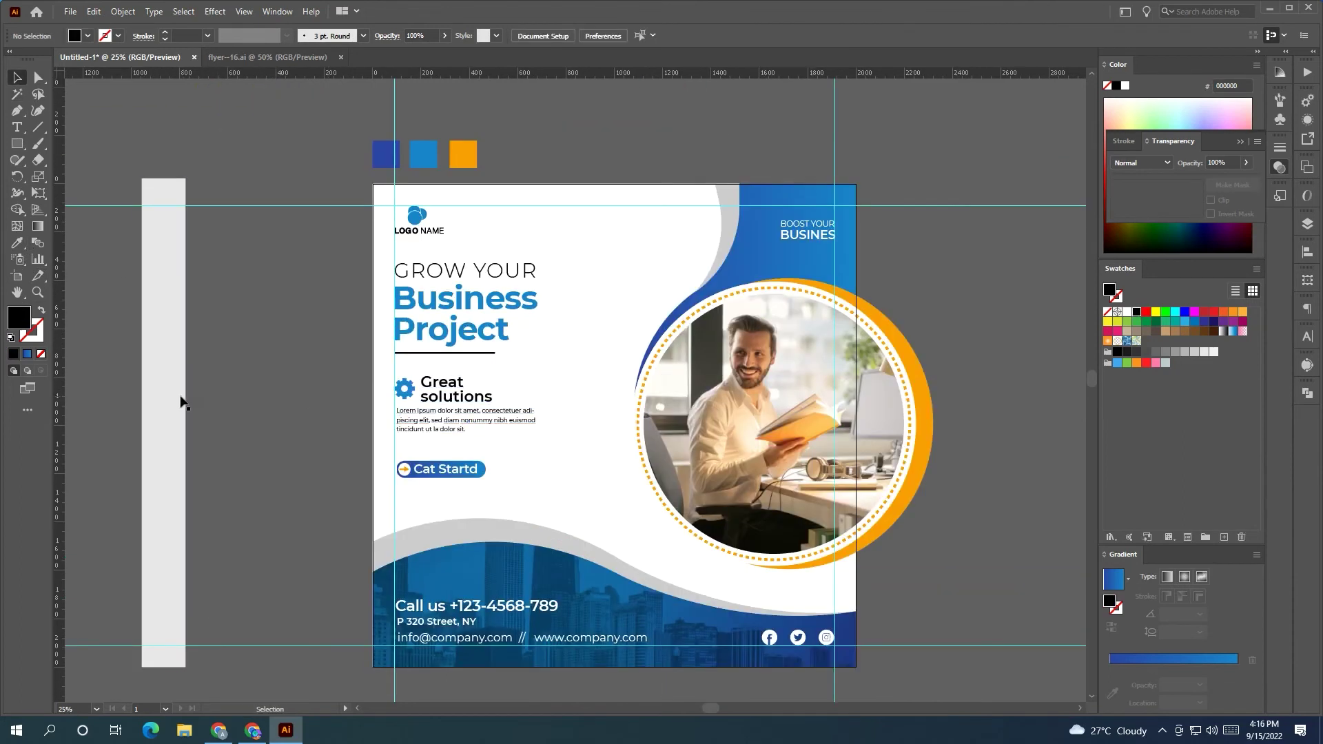
pyautogui.click(181, 400)
pyautogui.moveTo(186, 172)
pyautogui.mouseDown()
pyautogui.moveTo(209, 207)
pyautogui.moveTo(331, 218)
pyautogui.mouseUp()
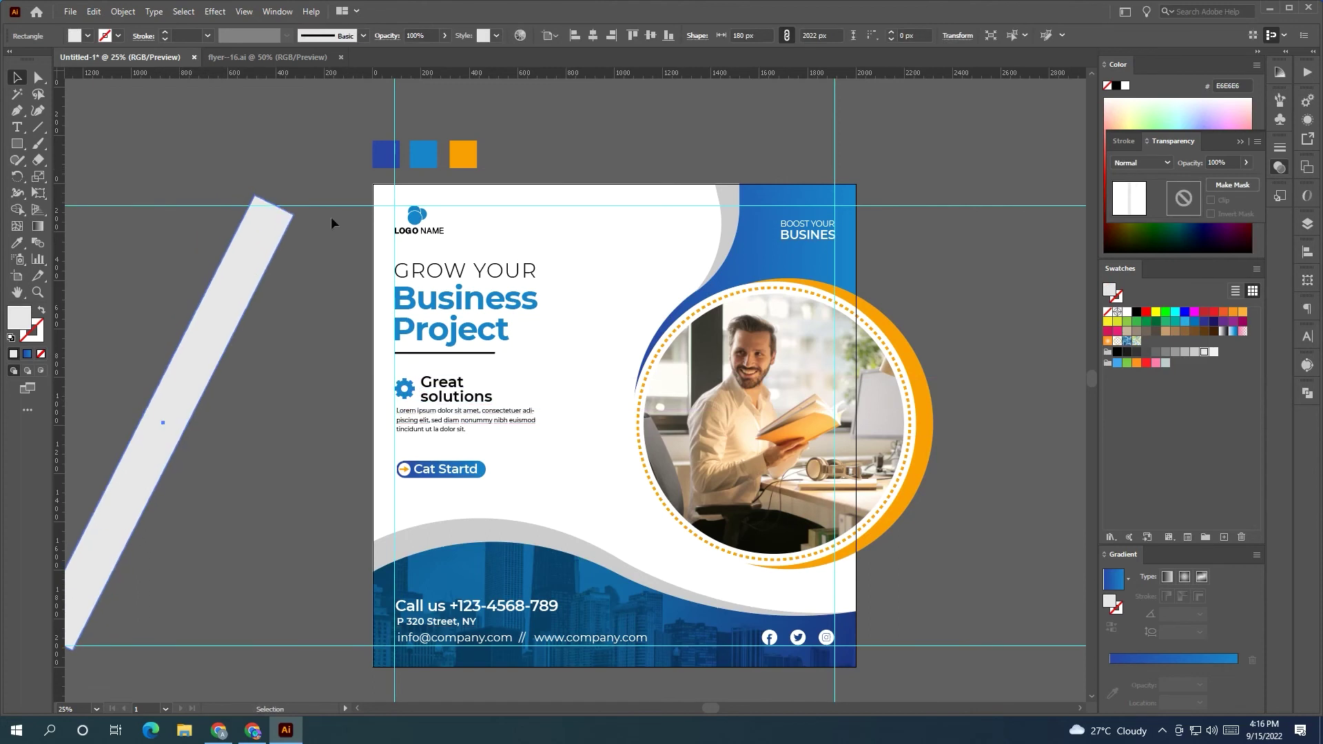
# - Bring all the flyer's objects to the front
pyautogui.click(345, 183)
pyautogui.scroll(-2, 341, 230)
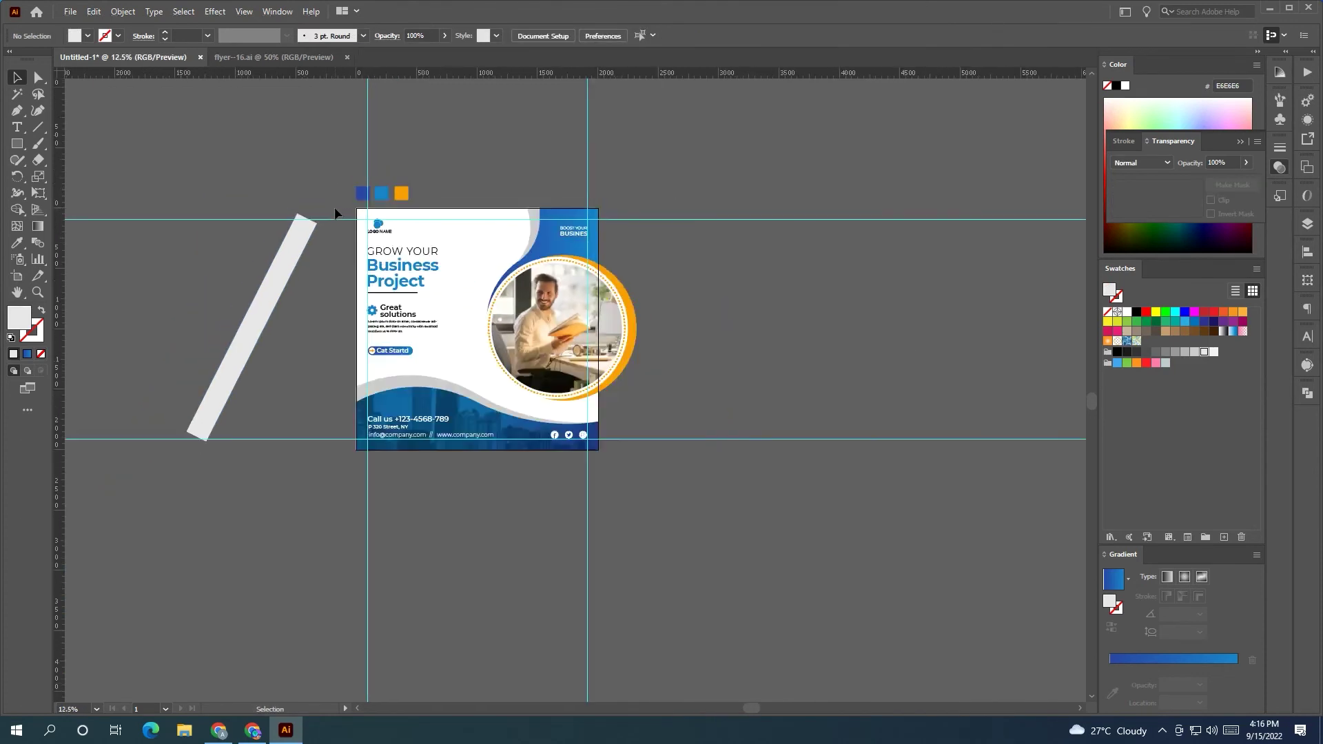
pyautogui.moveTo(651, 496); pyautogui.dragTo(452, 279)
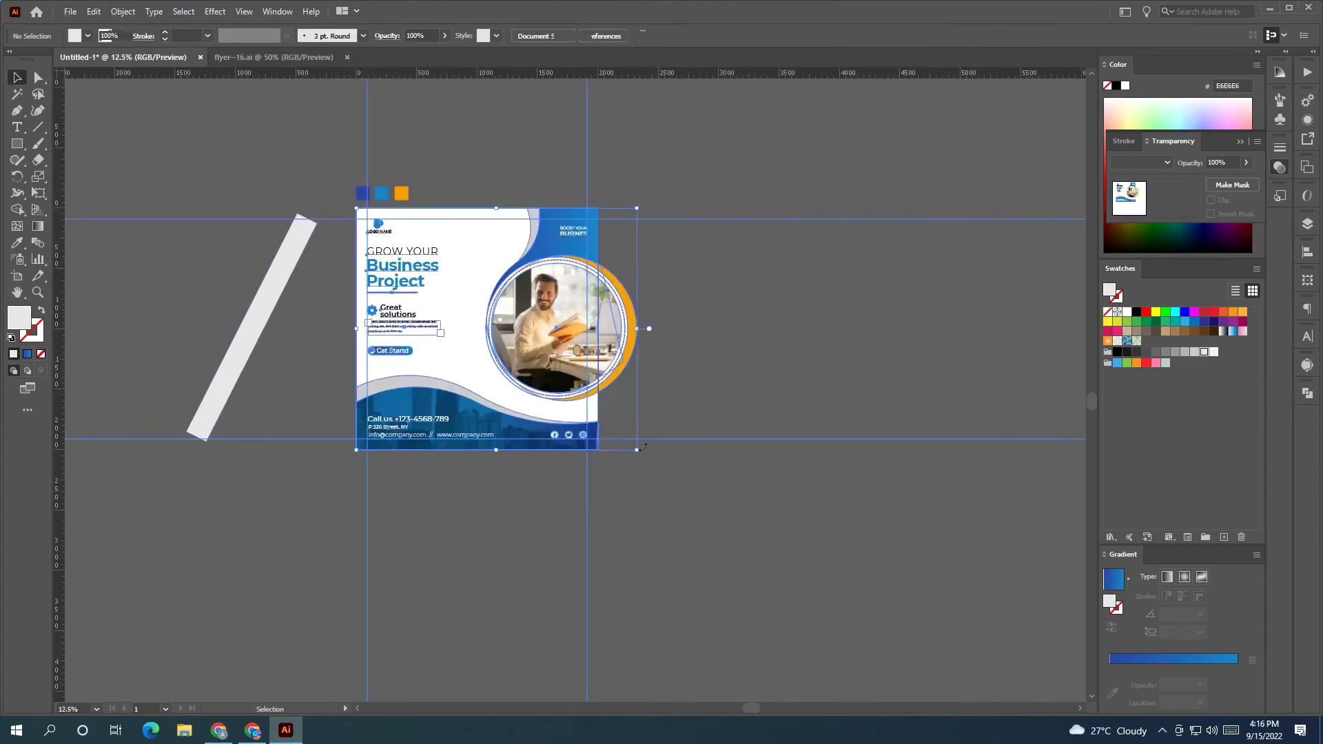
pyautogui.rightClick(452, 279)
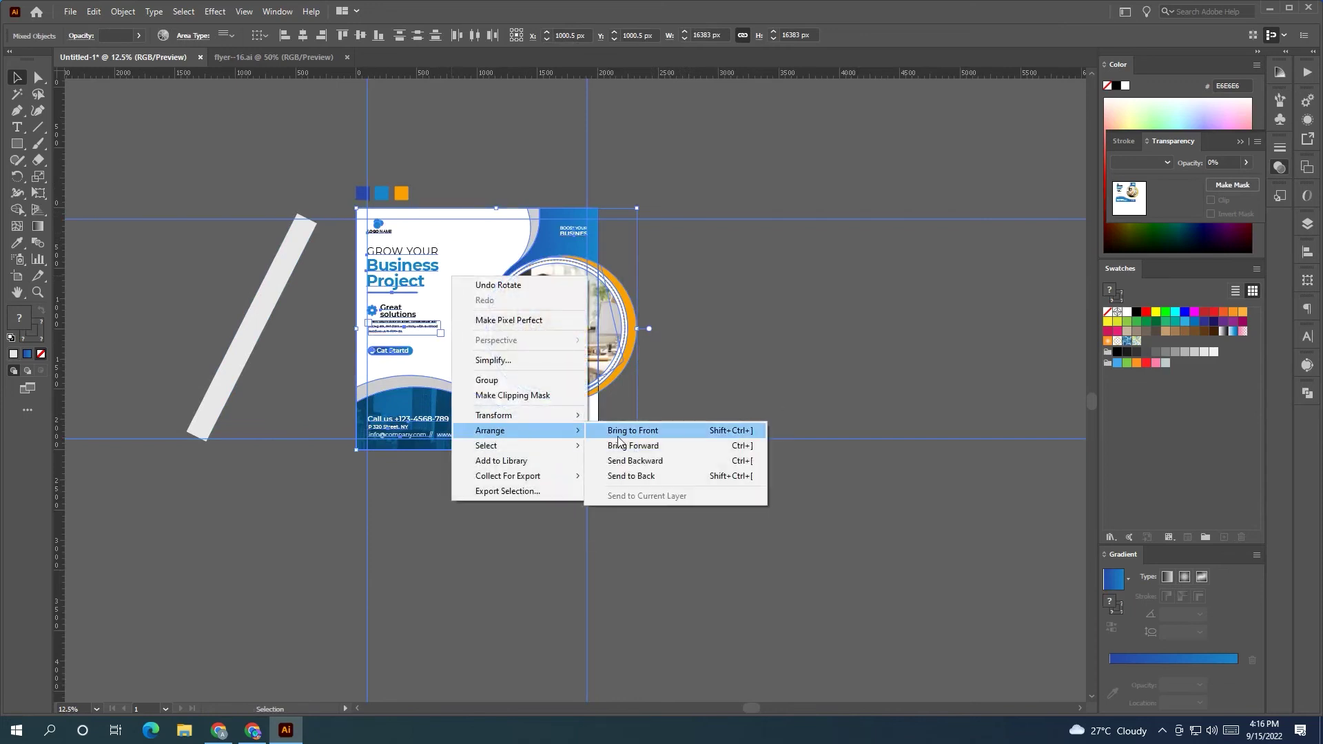
pyautogui.click(661, 429)
# - Position the diagonal grey bar on the flyer's left side and duplicate it parallel
pyautogui.moveTo(251, 327); pyautogui.dragTo(392, 276)
pyautogui.hotkey('ctrl', '=')
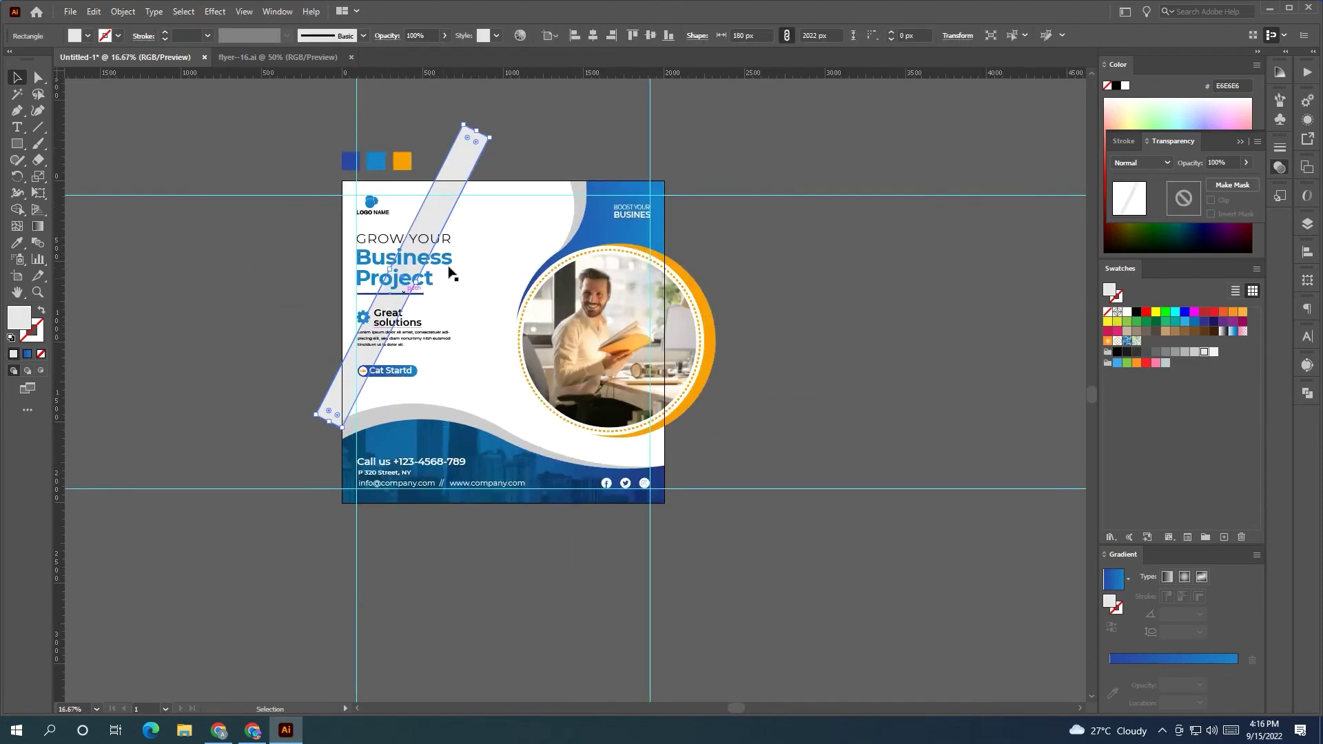
pyautogui.moveTo(493, 133)
pyautogui.mouseDown()
pyautogui.moveTo(472, 159)
pyautogui.moveTo(439, 148)
pyautogui.moveTo(496, 179)
pyautogui.moveTo(432, 138)
pyautogui.mouseUp()
pyautogui.click(531, 110)
pyautogui.moveTo(530, 110); pyautogui.dragTo(504, 122)
# - Set both grey bars to 71% opacity
pyautogui.click(463, 176)
pyautogui.keyDown('shift'); pyautogui.click(426, 158); pyautogui.keyUp('shift')
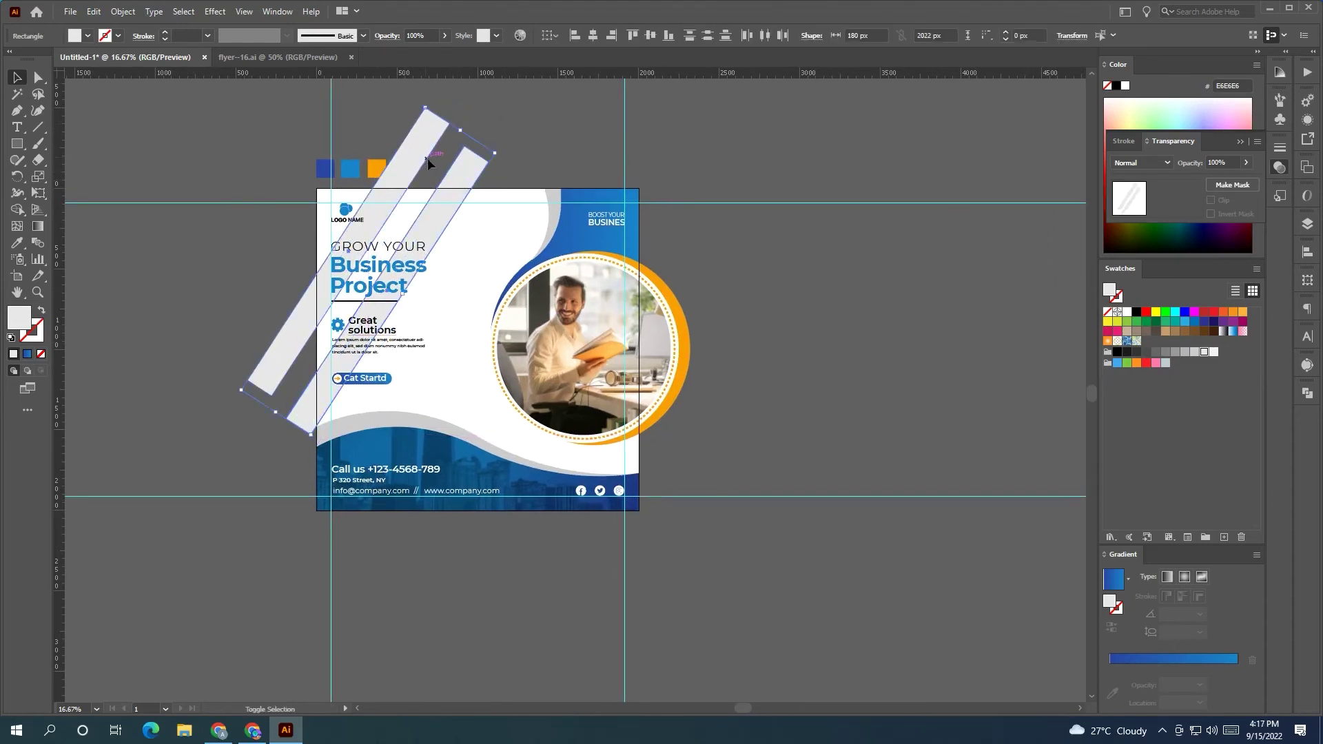
pyautogui.click(445, 36)
pyautogui.moveTo(432, 53); pyautogui.dragTo(428, 52)
pyautogui.click(511, 107)
# - Rotate both bars steeper, move them to the top-left corner, and lengthen them
pyautogui.moveTo(511, 106); pyautogui.dragTo(398, 183)
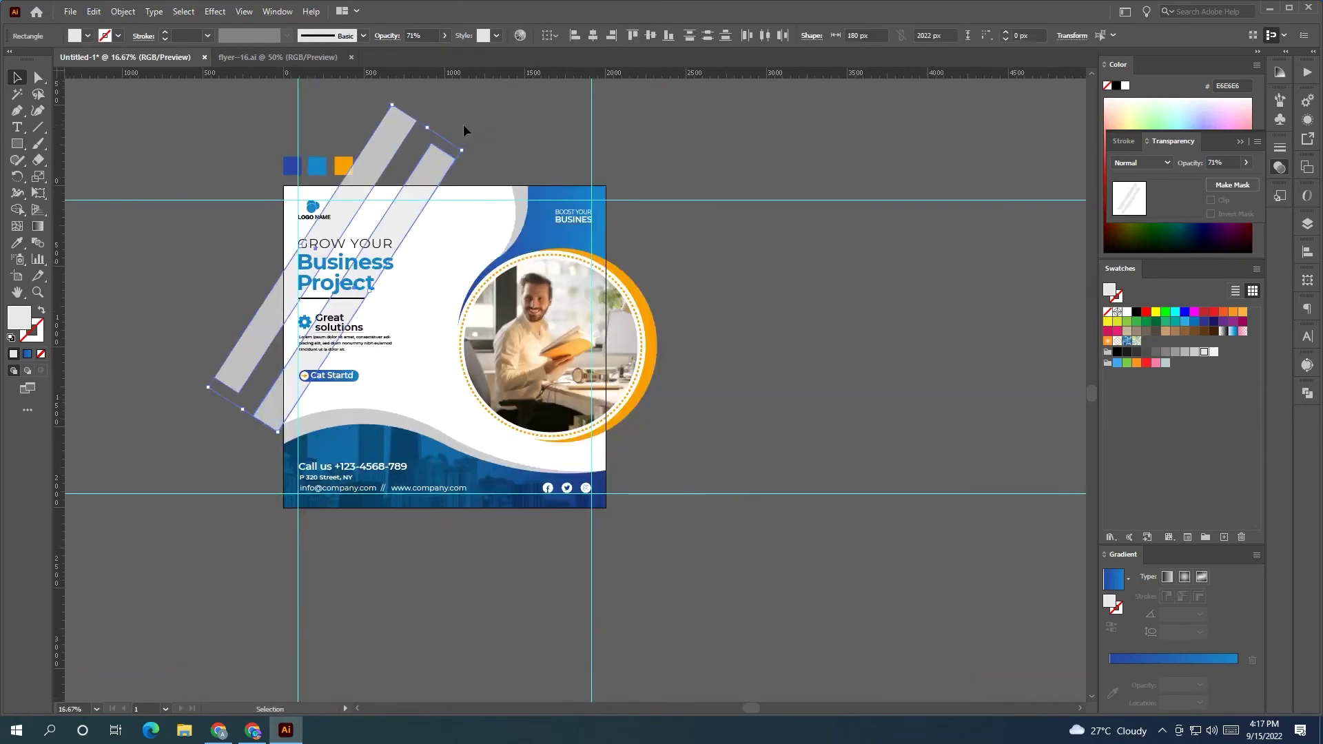
pyautogui.moveTo(468, 145); pyautogui.dragTo(455, 203)
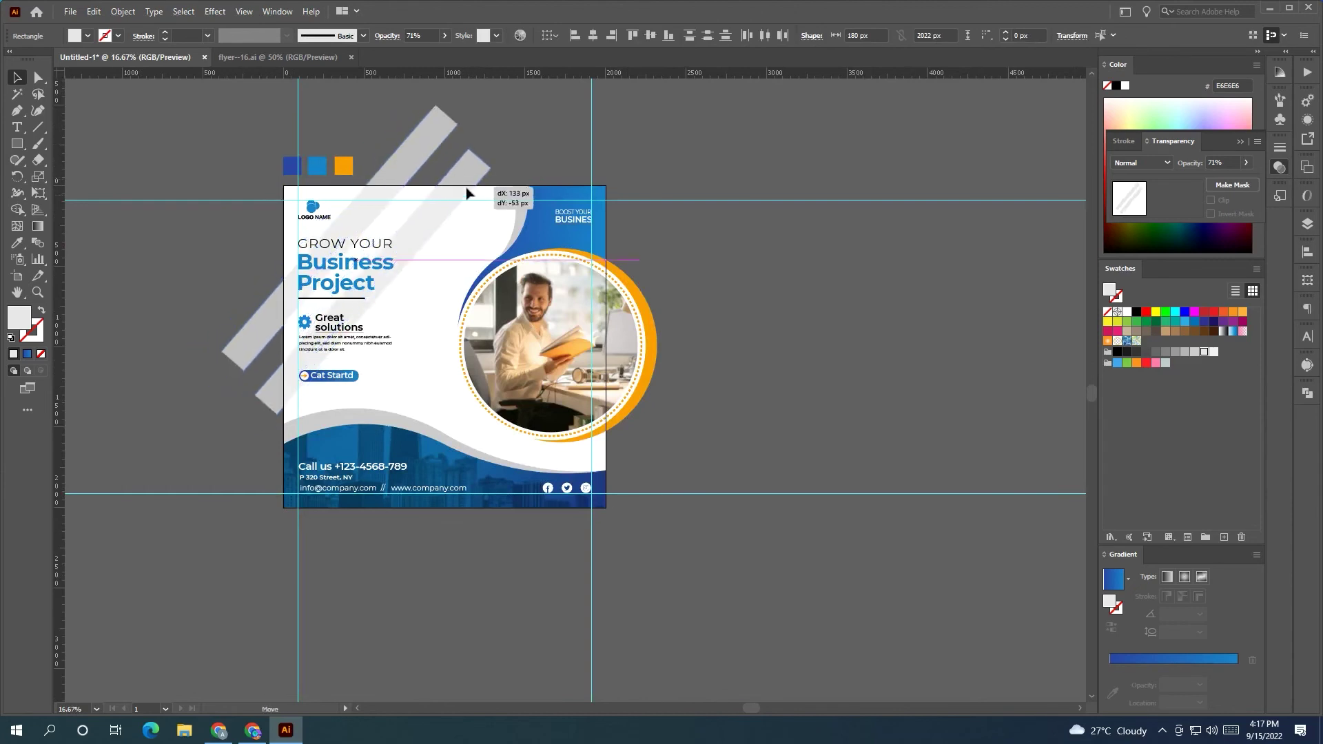
pyautogui.moveTo(402, 252); pyautogui.dragTo(402, 256)
pyautogui.moveTo(475, 138)
pyautogui.mouseDown()
pyautogui.moveTo(518, 141)
pyautogui.moveTo(506, 181)
pyautogui.mouseUp()
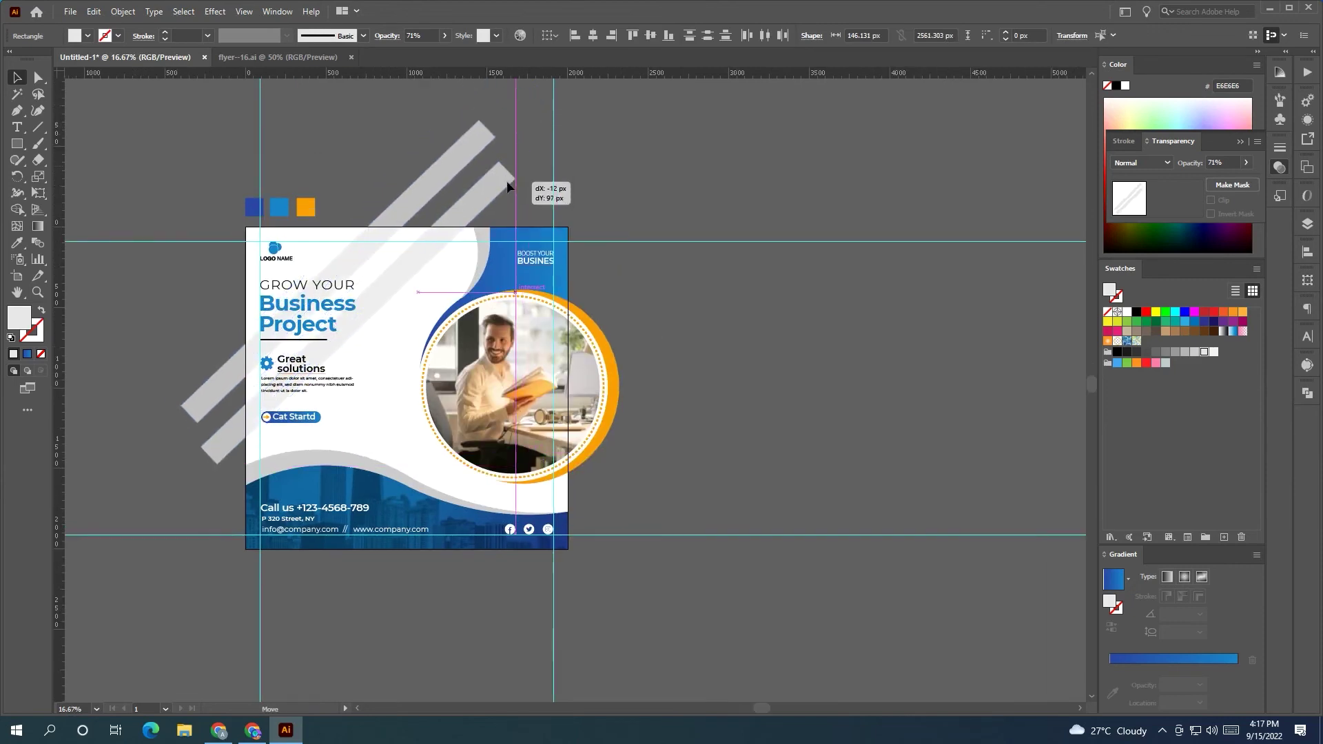
pyautogui.click(397, 158)
pyautogui.moveTo(397, 158); pyautogui.dragTo(435, 151)
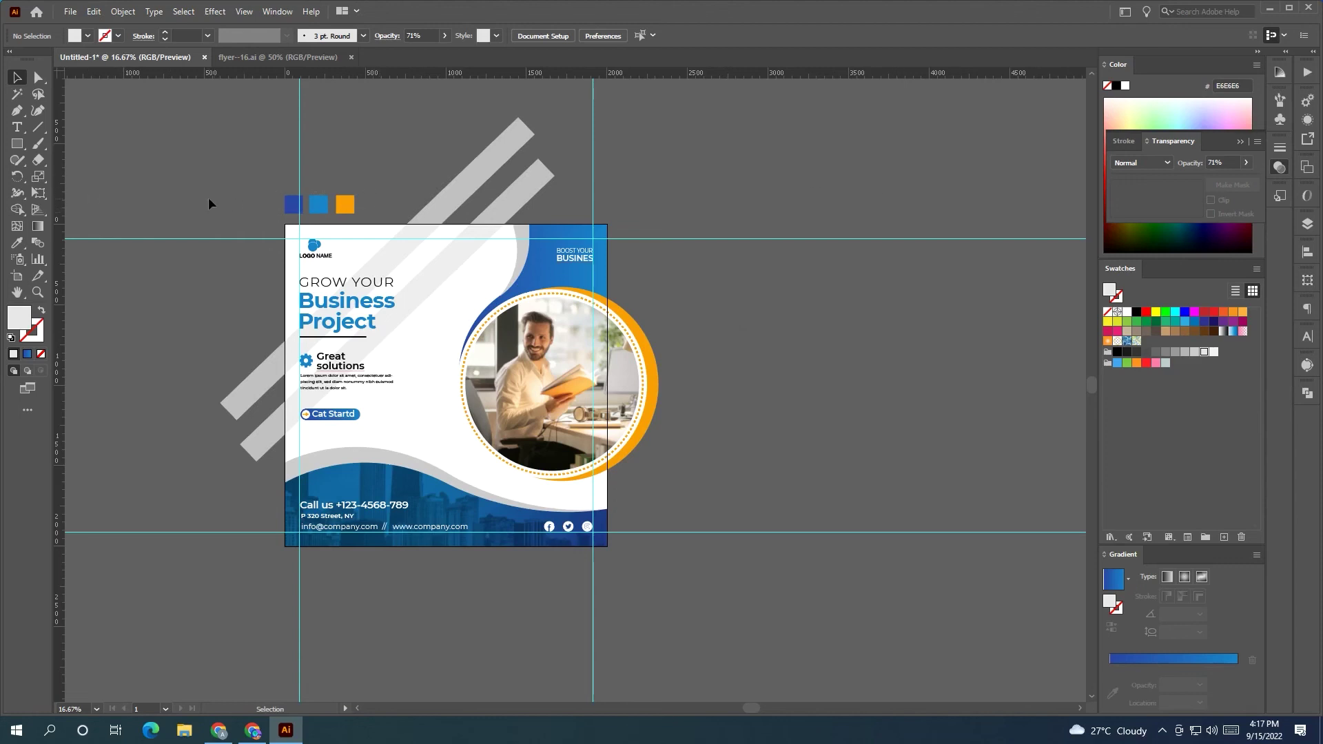
# - Round the ends of one grey diagonal stripe and lower its opacity to 54%
pyautogui.moveTo(208, 197); pyautogui.dragTo(210, 180)
pyautogui.keyDown('alt'); pyautogui.scroll(3, 194, 201); pyautogui.keyUp('alt')
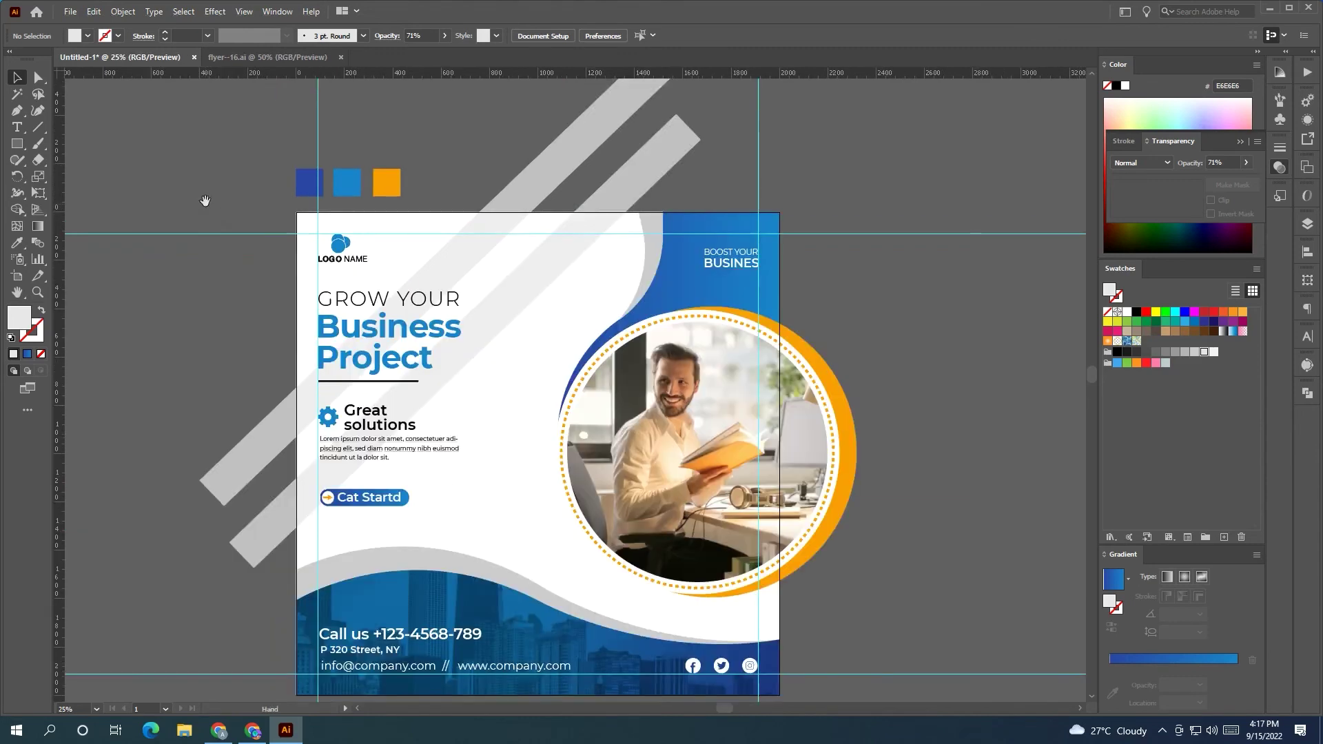
pyautogui.keyDown('alt'); pyautogui.scroll(-1, 153, 154); pyautogui.keyUp('alt')
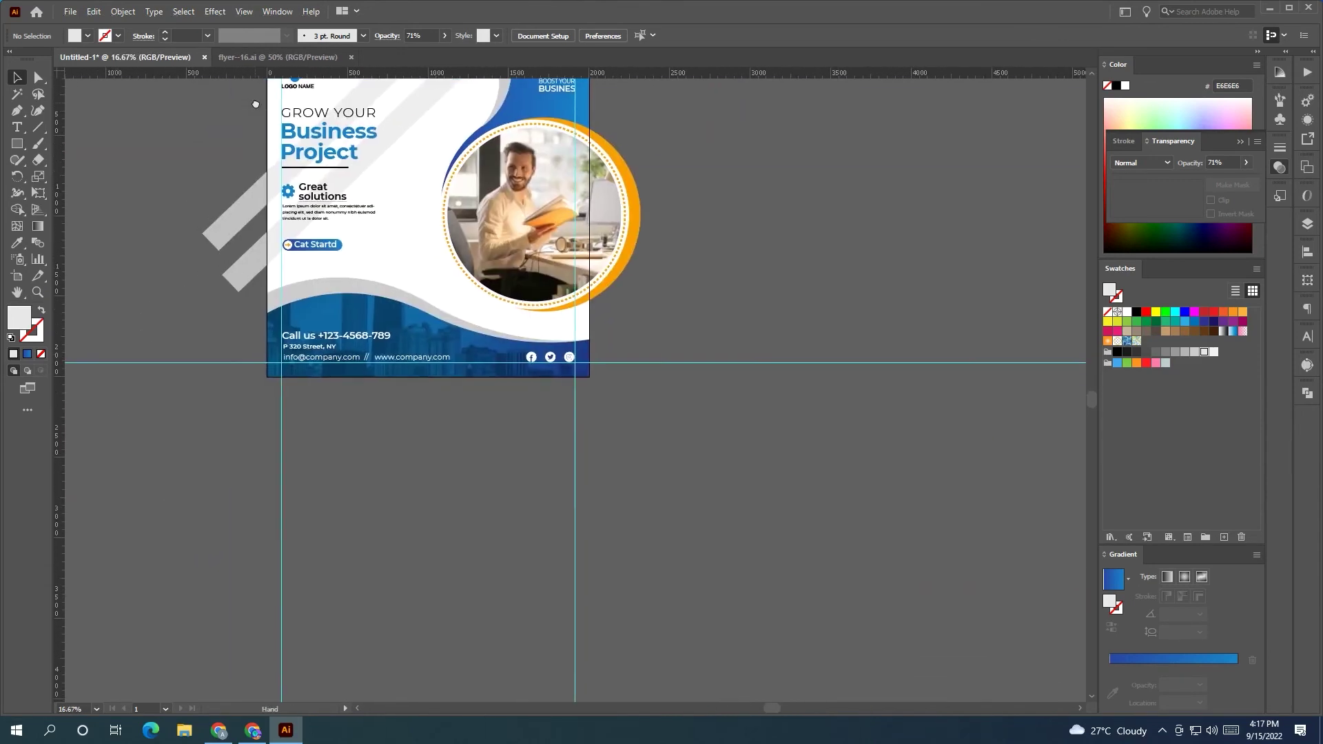
pyautogui.moveTo(259, 130); pyautogui.dragTo(315, 247)
pyautogui.keyDown('alt'); pyautogui.scroll(1, 482, 233); pyautogui.keyUp('alt')
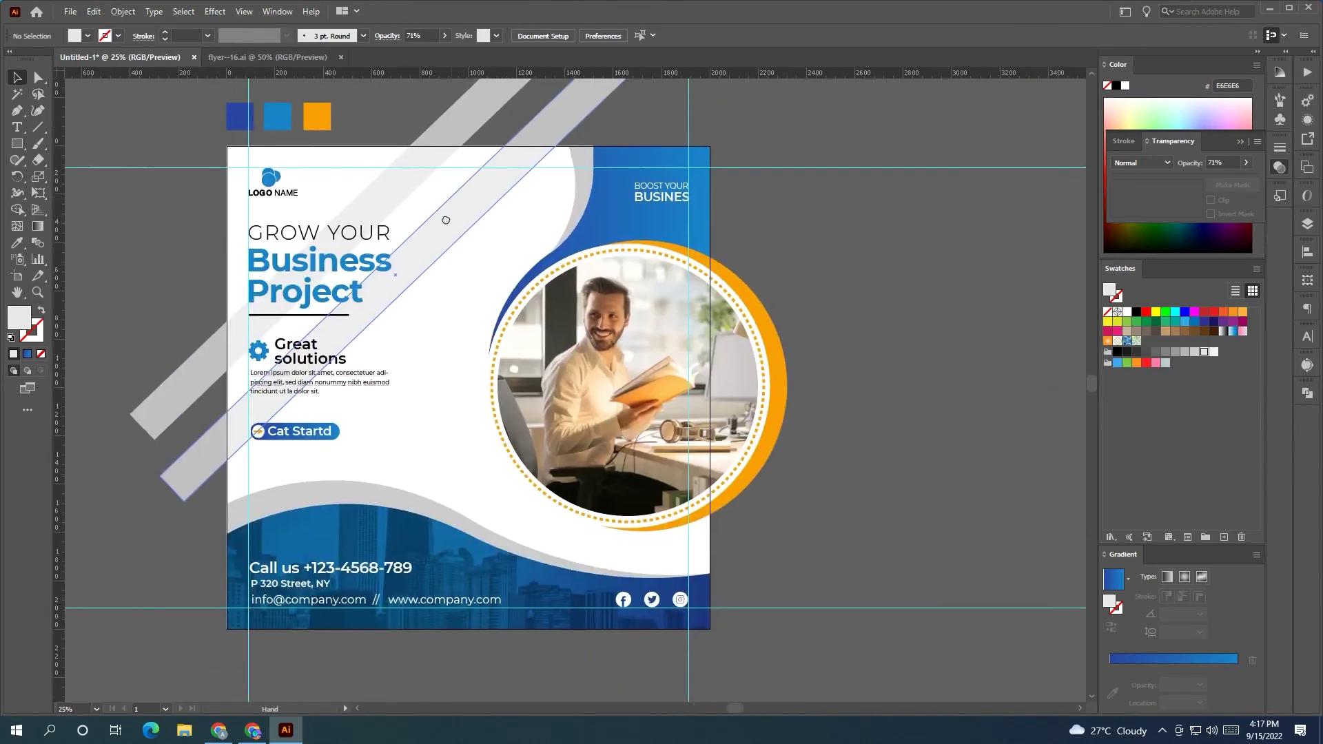
pyautogui.keyDown('alt'); pyautogui.scroll(1, 519, 345); pyautogui.keyUp('alt')
pyautogui.moveTo(518, 345); pyautogui.dragTo(536, 341)
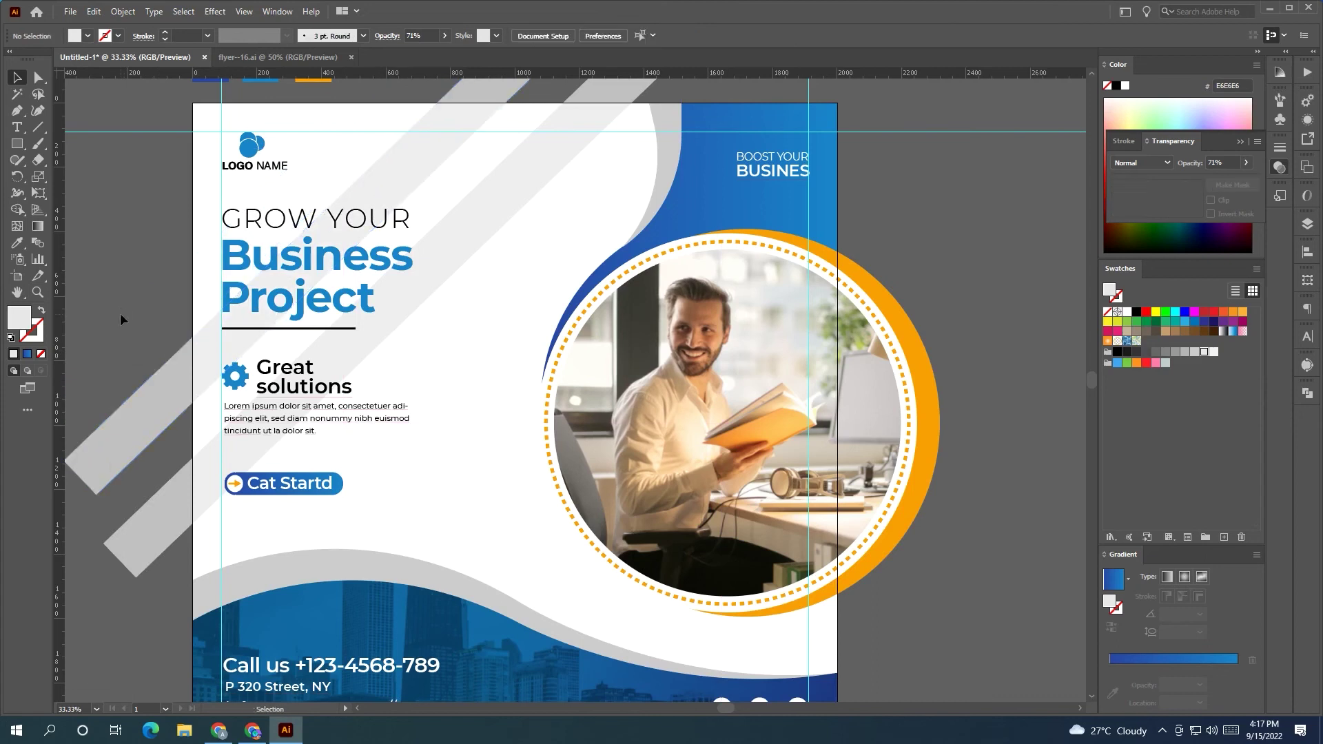
pyautogui.hscroll(-3, 120, 313)
pyautogui.scroll(-1, 440, 707)
pyautogui.moveTo(210, 545)
pyautogui.mouseDown()
pyautogui.moveTo(379, 380)
pyautogui.moveTo(432, 351)
pyautogui.mouseUp()
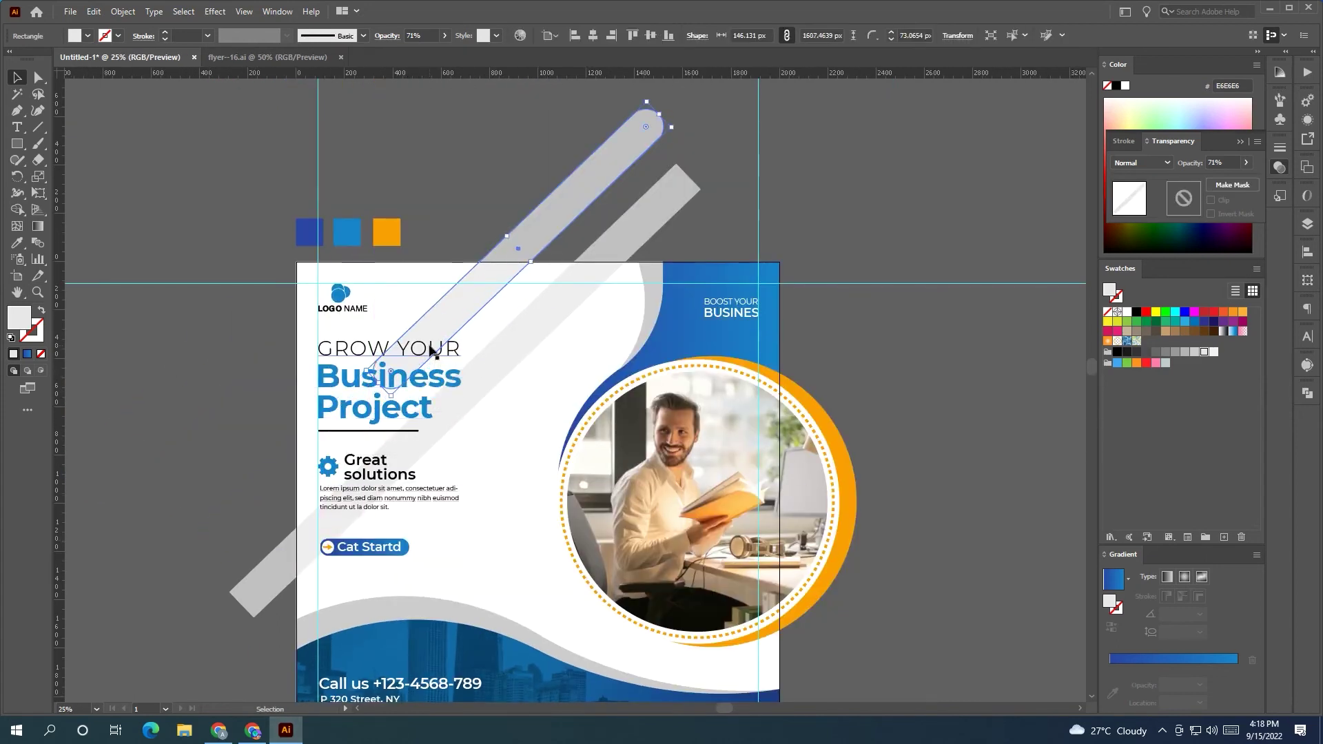
pyautogui.moveTo(384, 377); pyautogui.dragTo(386, 381)
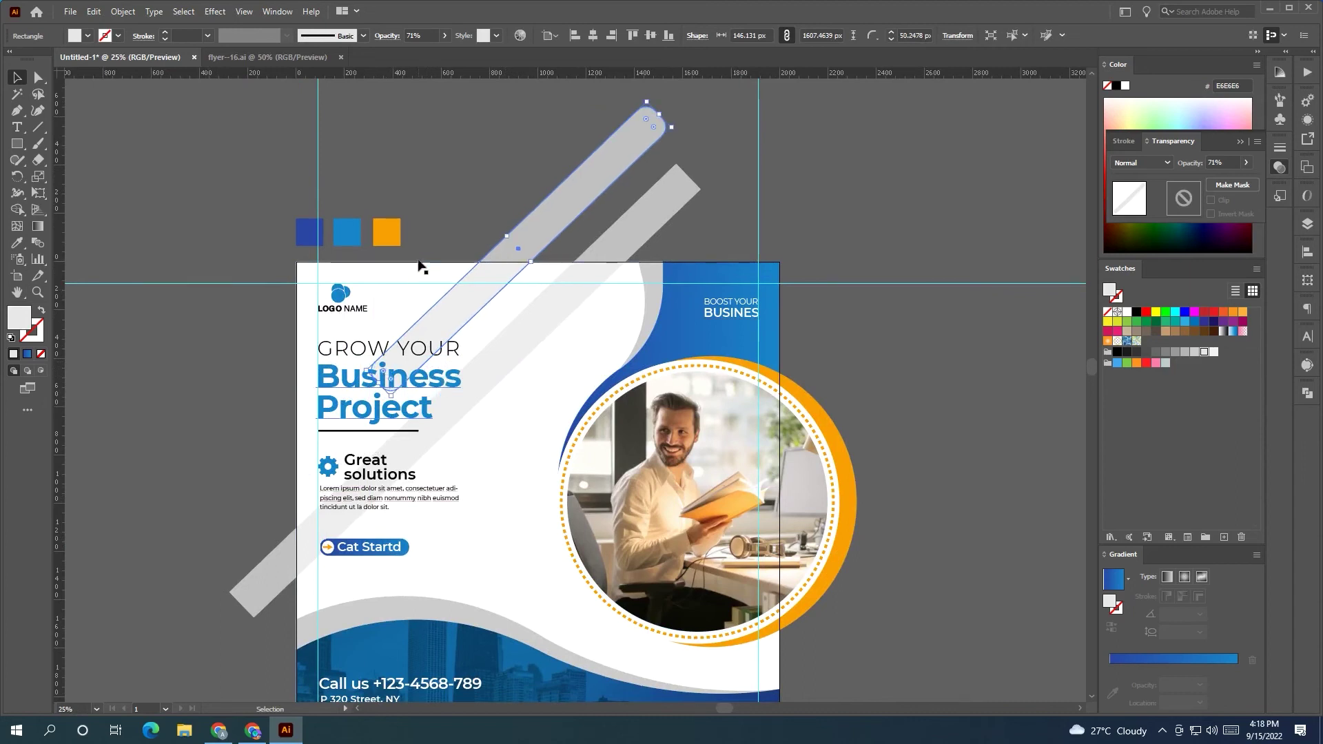
pyautogui.click(447, 44)
pyautogui.moveTo(429, 54); pyautogui.dragTo(417, 54)
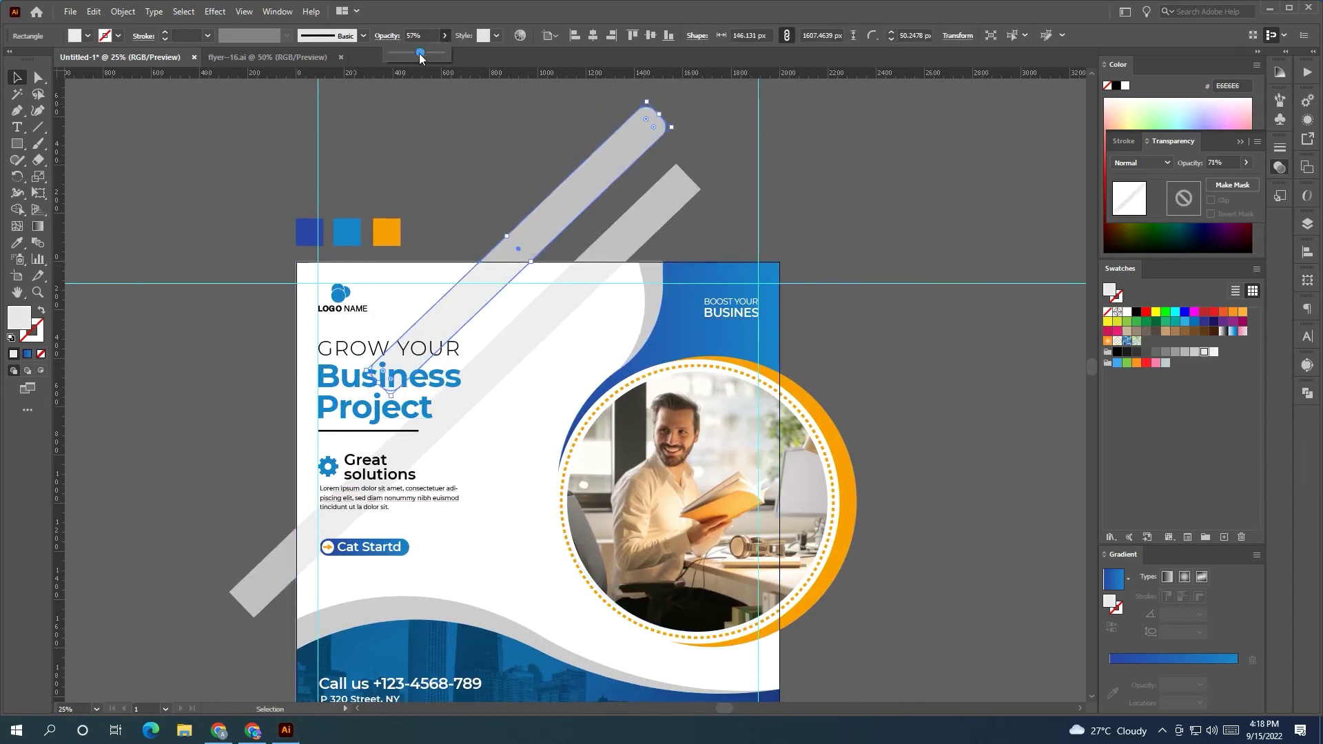
pyautogui.click(432, 101)
# - Alt-drag a copy of the rounded stripe and place it beside the other stripes
pyautogui.moveTo(527, 238); pyautogui.dragTo(522, 160)
pyautogui.moveTo(512, 239); pyautogui.dragTo(491, 284)
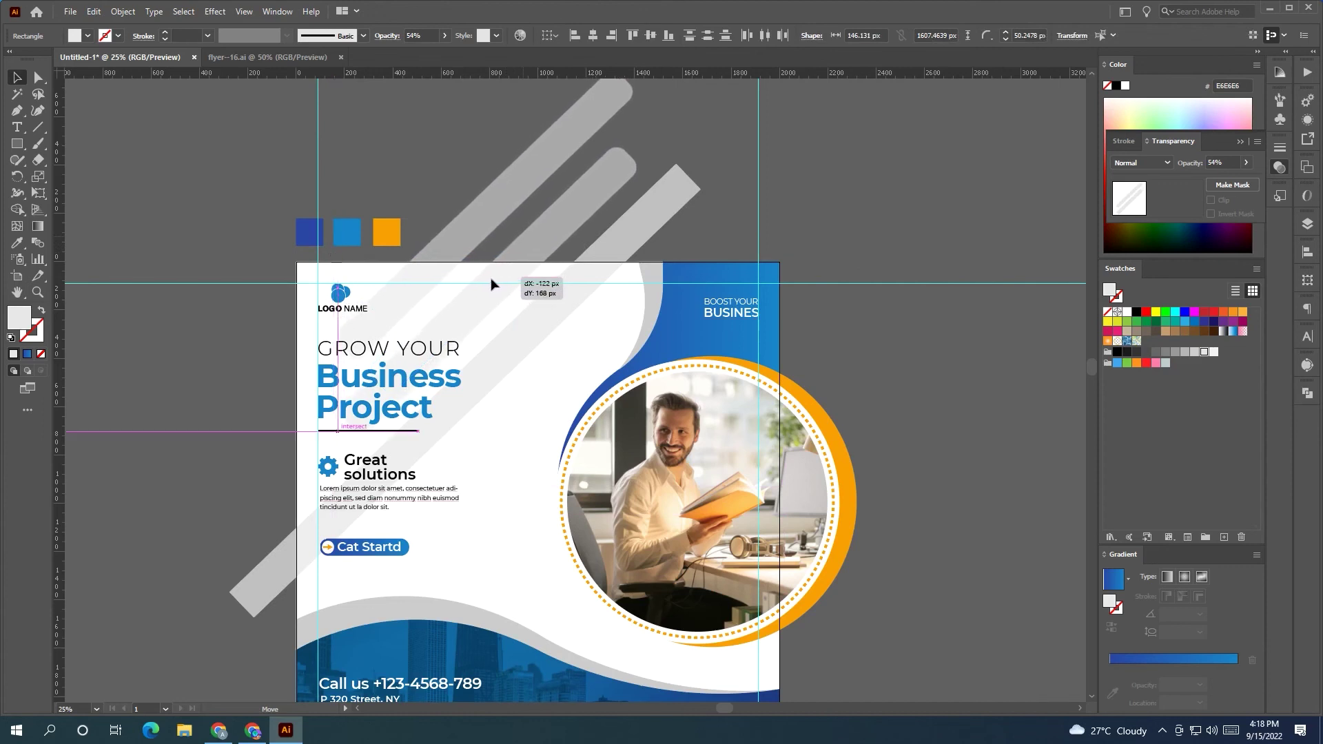
pyautogui.moveTo(492, 284)
pyautogui.mouseDown()
pyautogui.moveTo(472, 204)
pyautogui.moveTo(413, 186)
pyautogui.mouseUp()
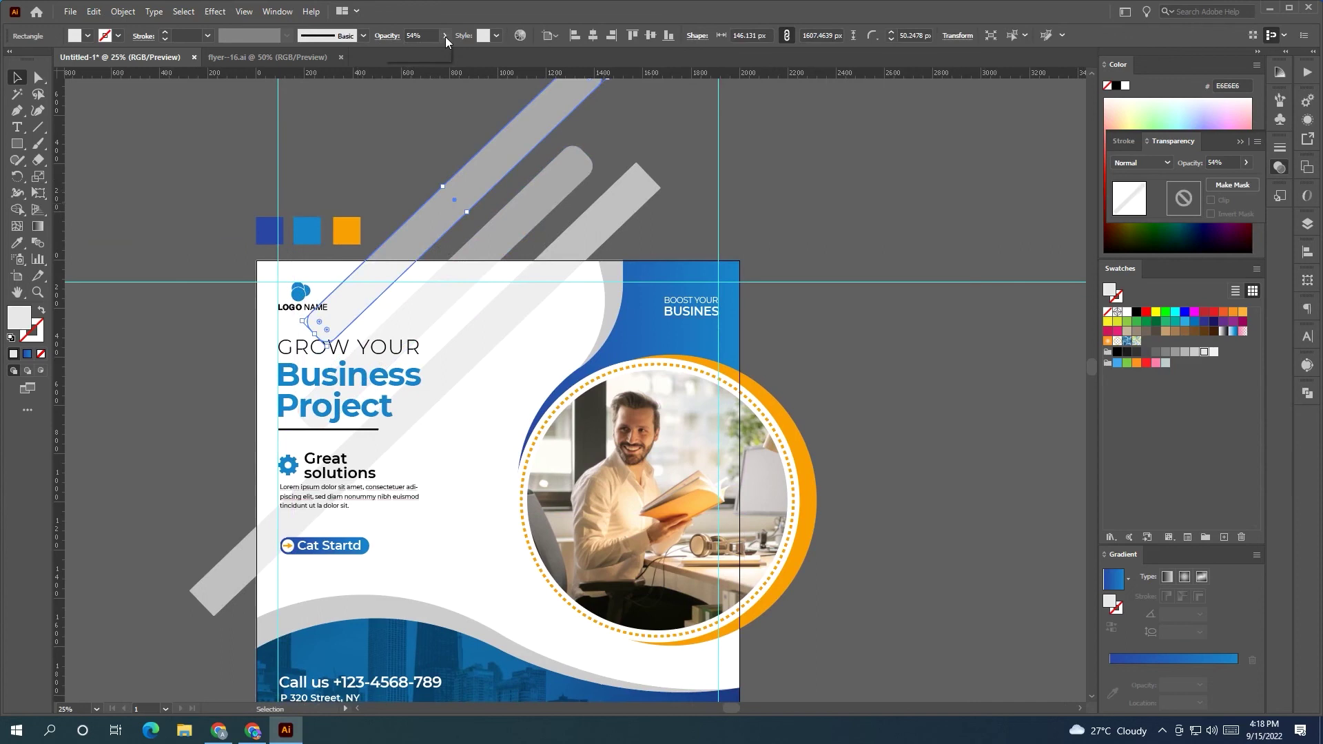
# - Lower the long top stripe's opacity to 43%
pyautogui.click(411, 130)
pyautogui.click(508, 295)
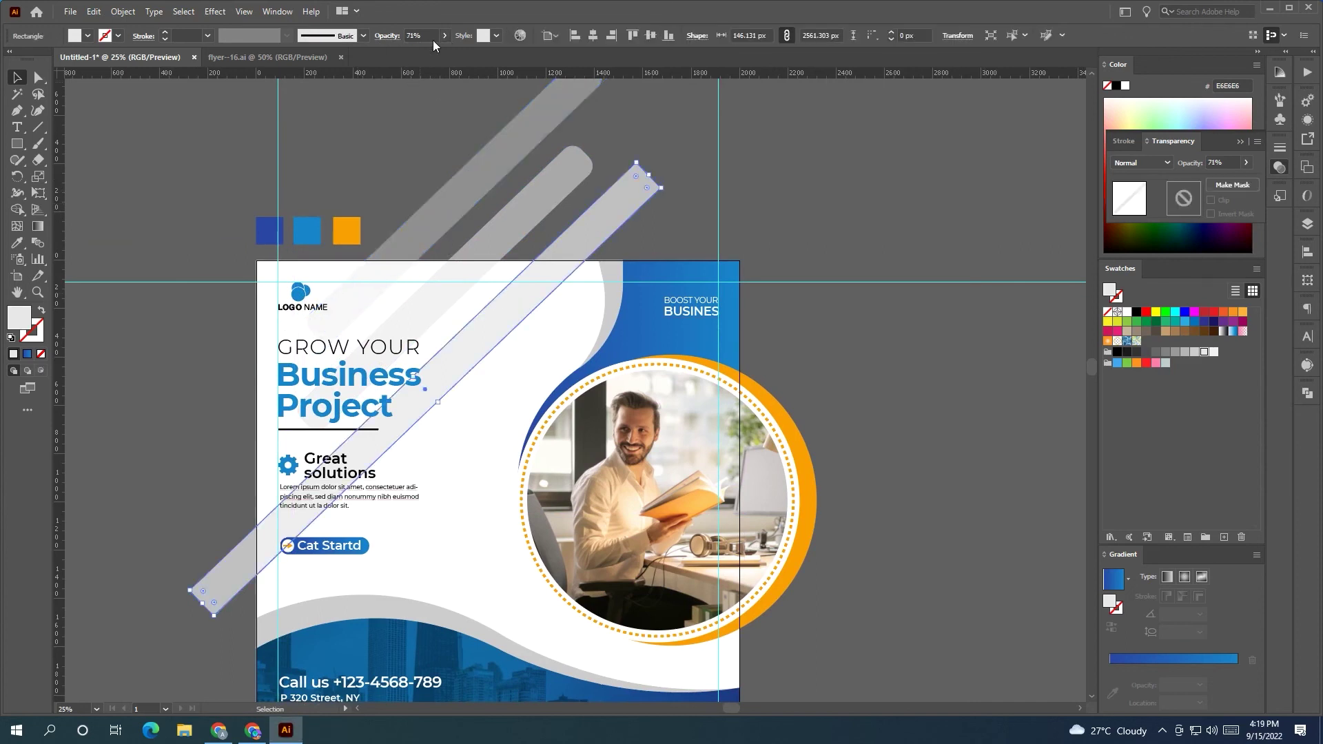
pyautogui.click(434, 40)
pyautogui.click(503, 201)
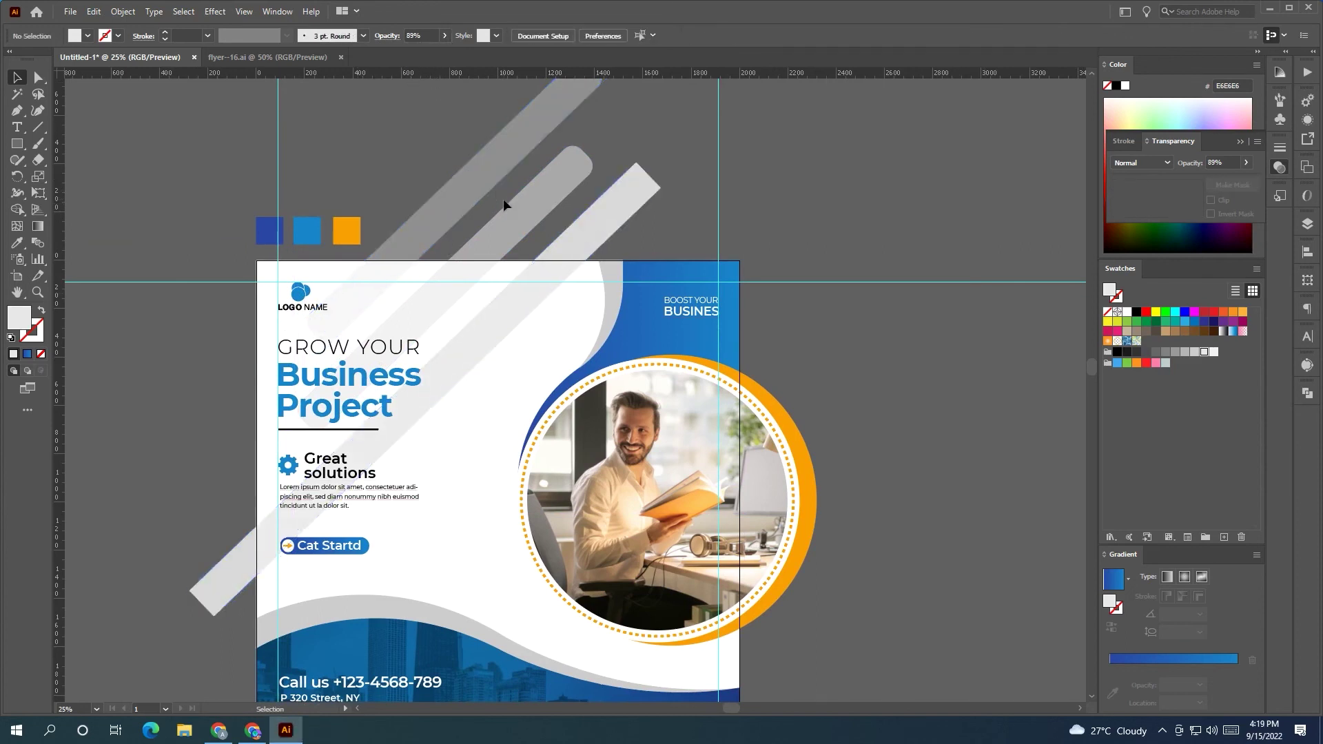
pyautogui.click(445, 35)
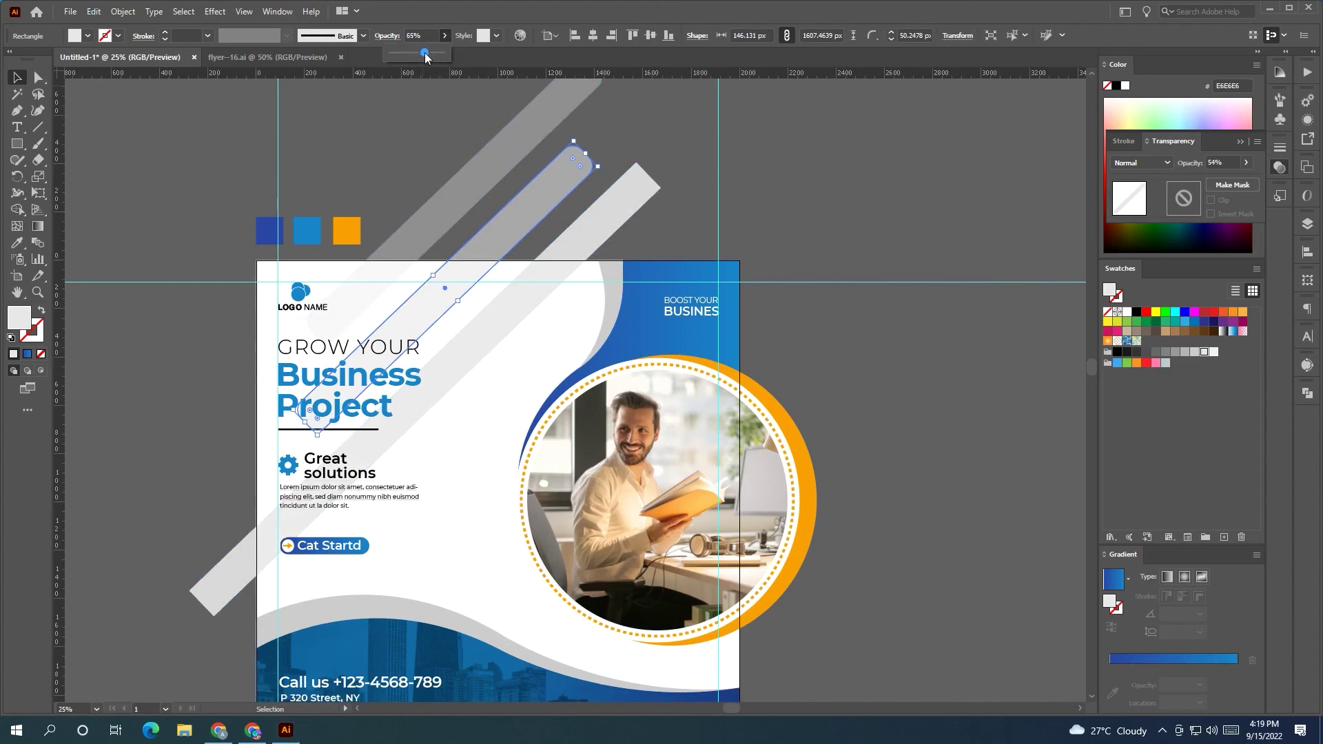
pyautogui.click(431, 102)
pyautogui.click(472, 183)
pyautogui.click(444, 35)
pyautogui.moveTo(425, 52); pyautogui.dragTo(413, 53)
pyautogui.click(445, 122)
# - Shorten the long light-grey stripe from its lower-left end and nudge another stripe slightly left
pyautogui.moveTo(445, 122); pyautogui.dragTo(425, 86)
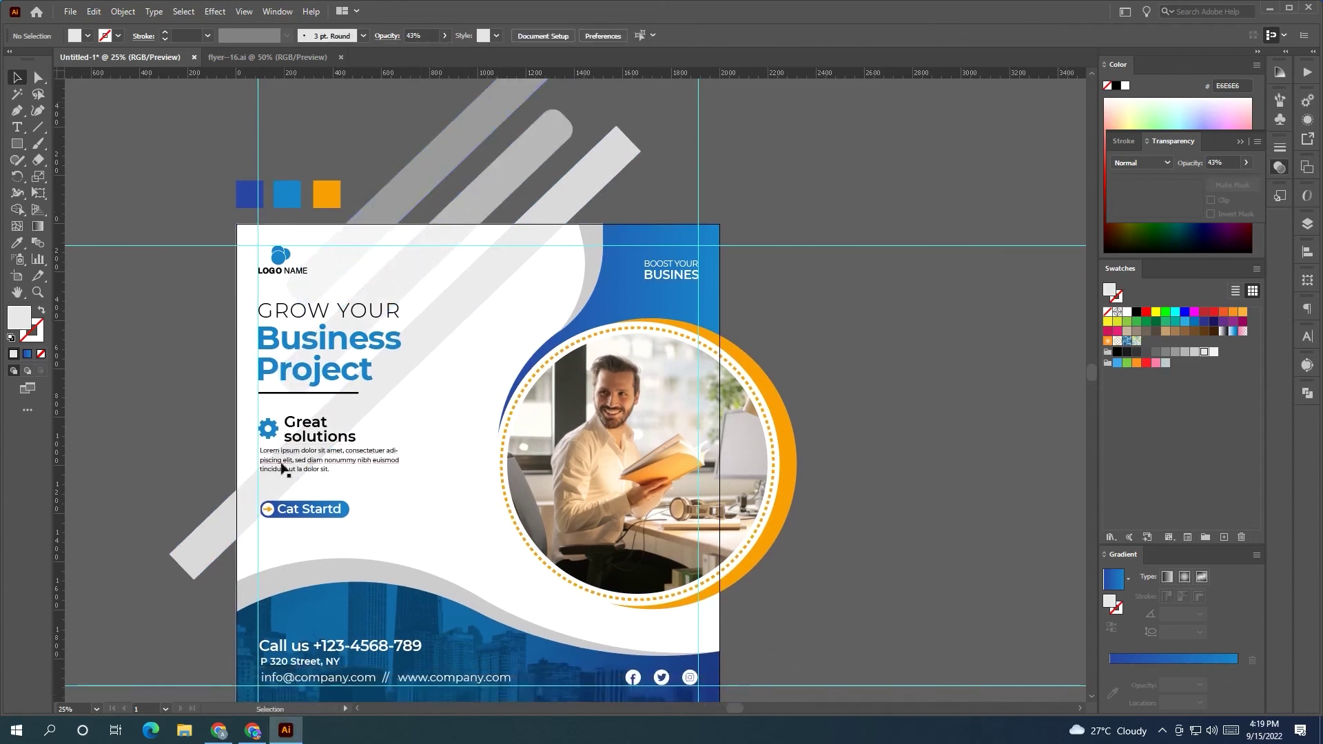
pyautogui.click(186, 564)
pyautogui.moveTo(182, 566); pyautogui.dragTo(269, 477)
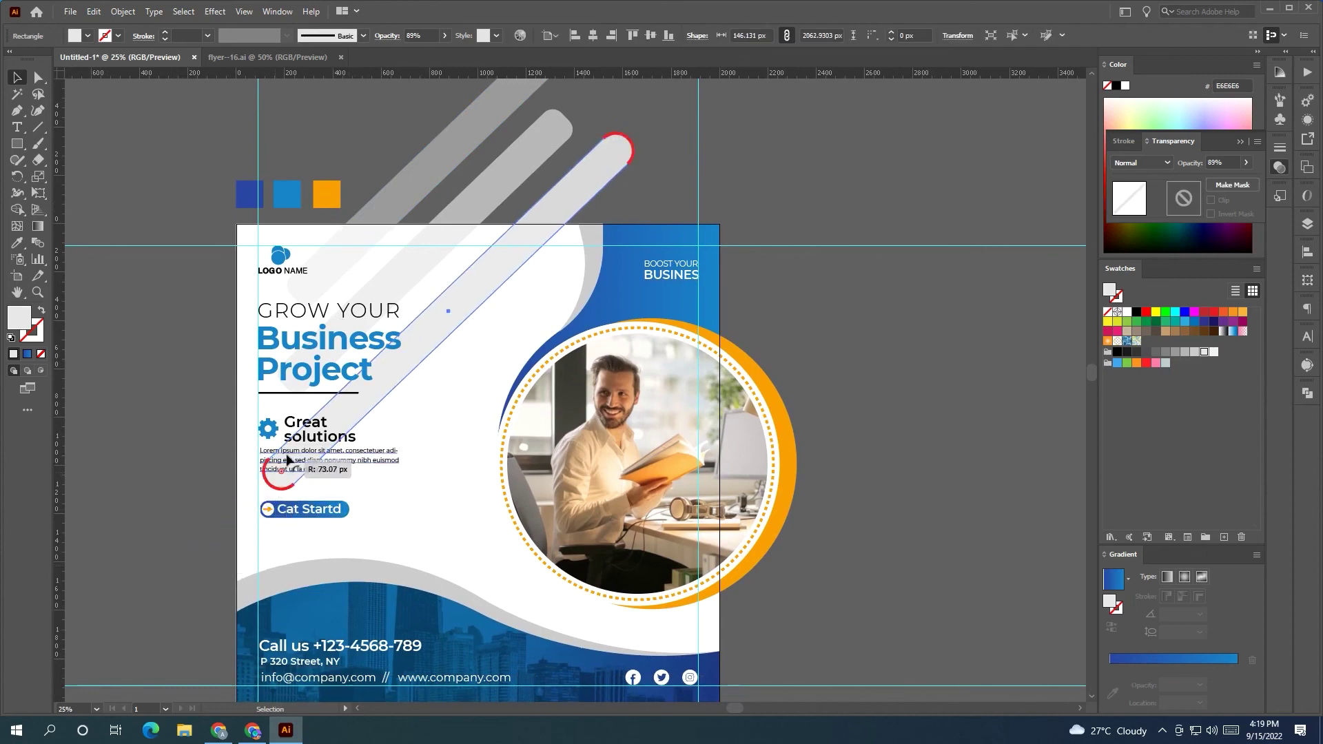
pyautogui.click(162, 452)
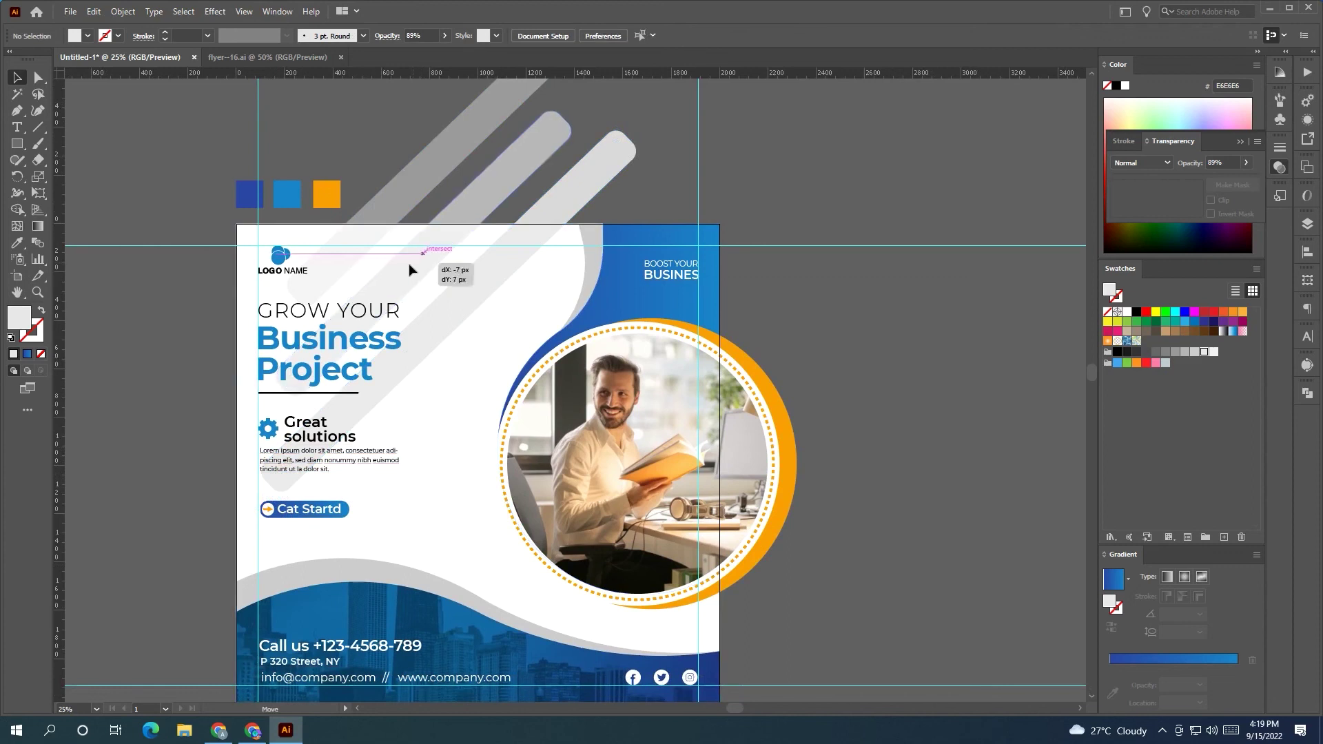
pyautogui.moveTo(384, 220); pyautogui.dragTo(380, 221)
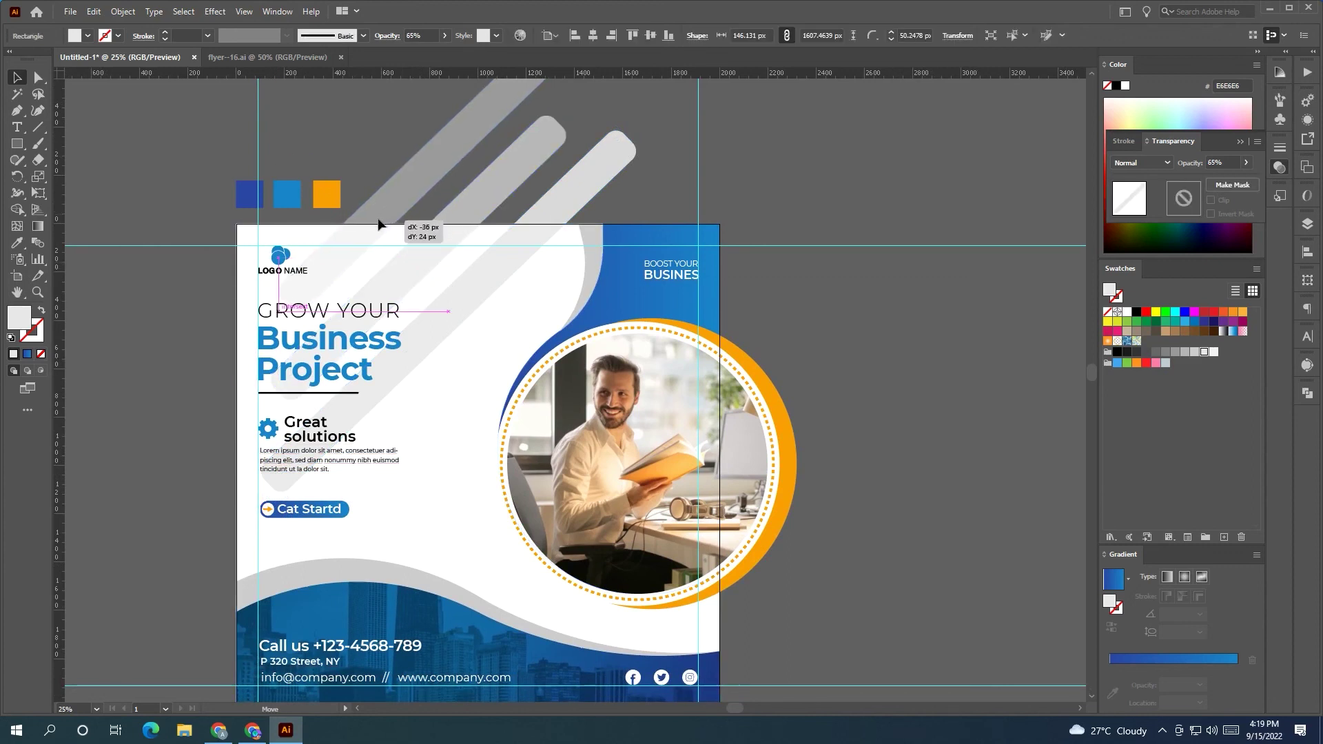
pyautogui.click(368, 160)
# - Zoom in on the flyer's left side and select the three colour squares
pyautogui.scroll(-1, 368, 160)
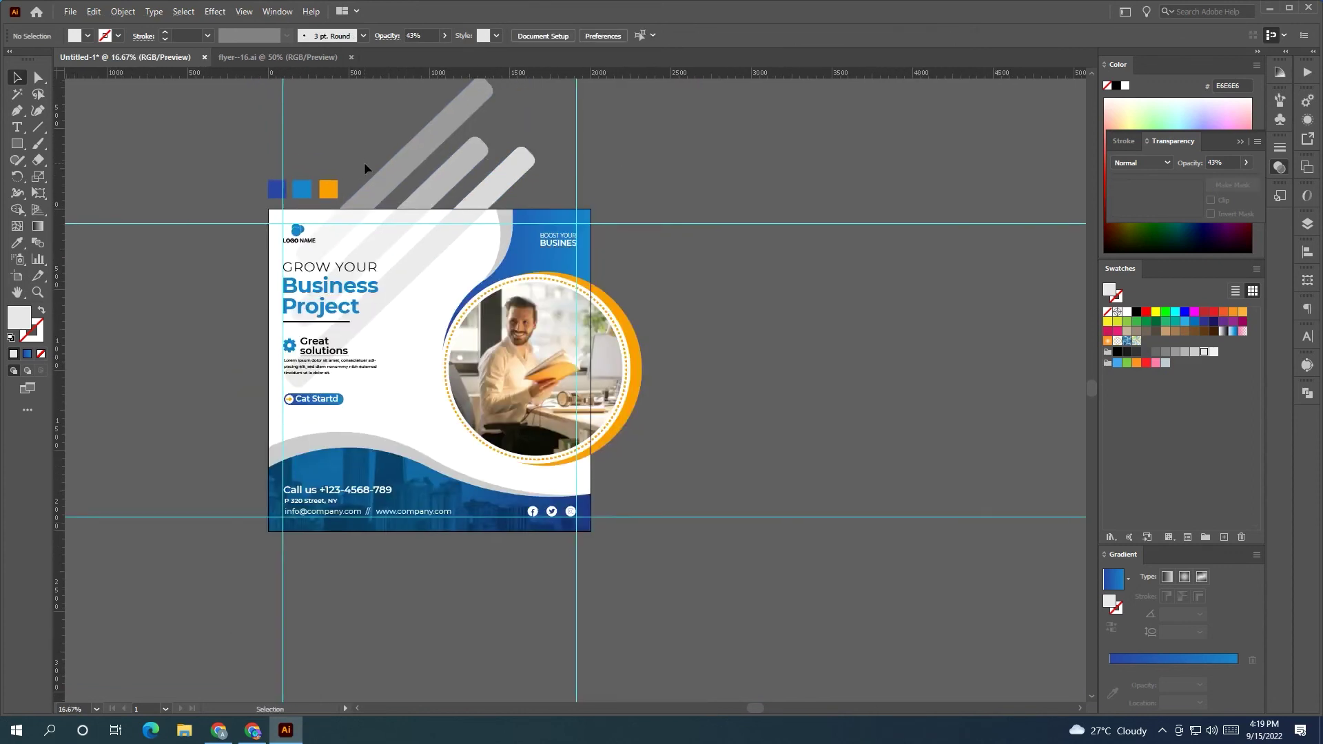
pyautogui.moveTo(221, 292); pyautogui.dragTo(275, 266)
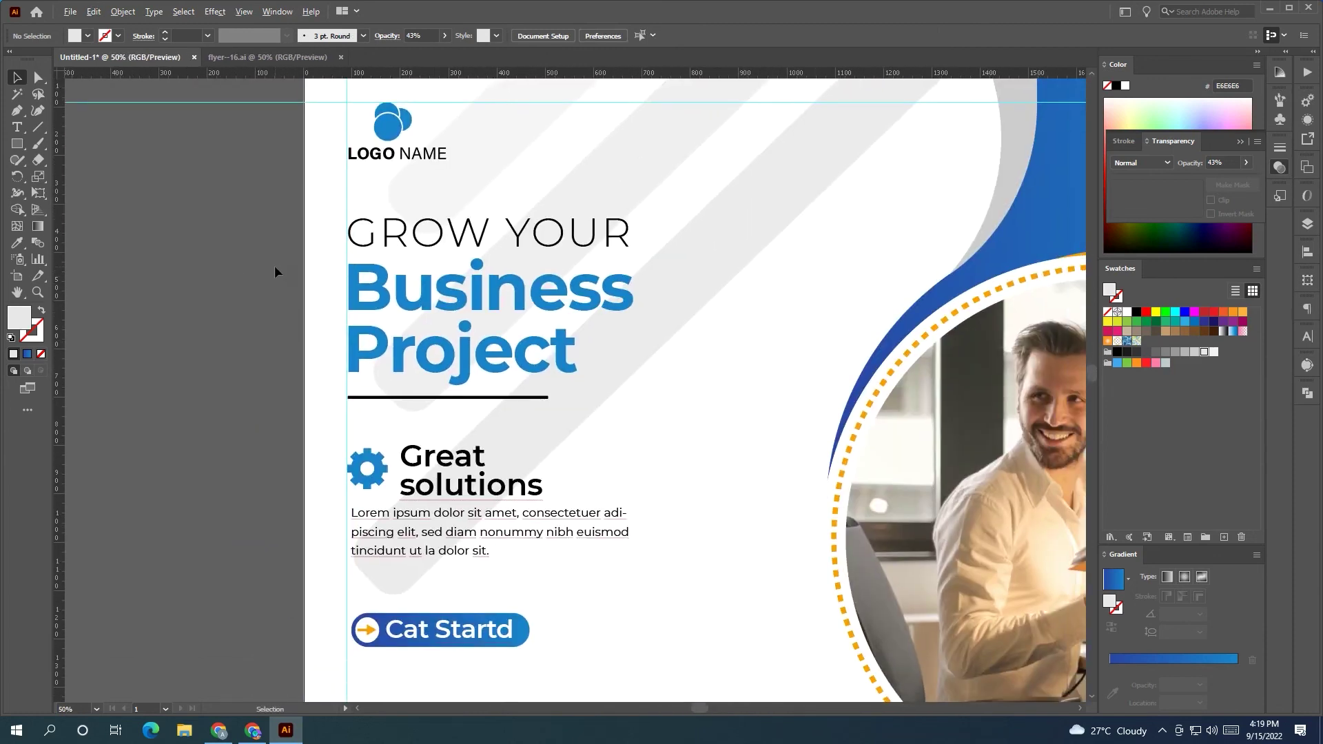
pyautogui.scroll(-3, 274, 266)
pyautogui.moveTo(412, 218); pyautogui.dragTo(414, 219)
# - Delete the colour squares and create a 2000×2000 px rectangle
pyautogui.press('Delete')
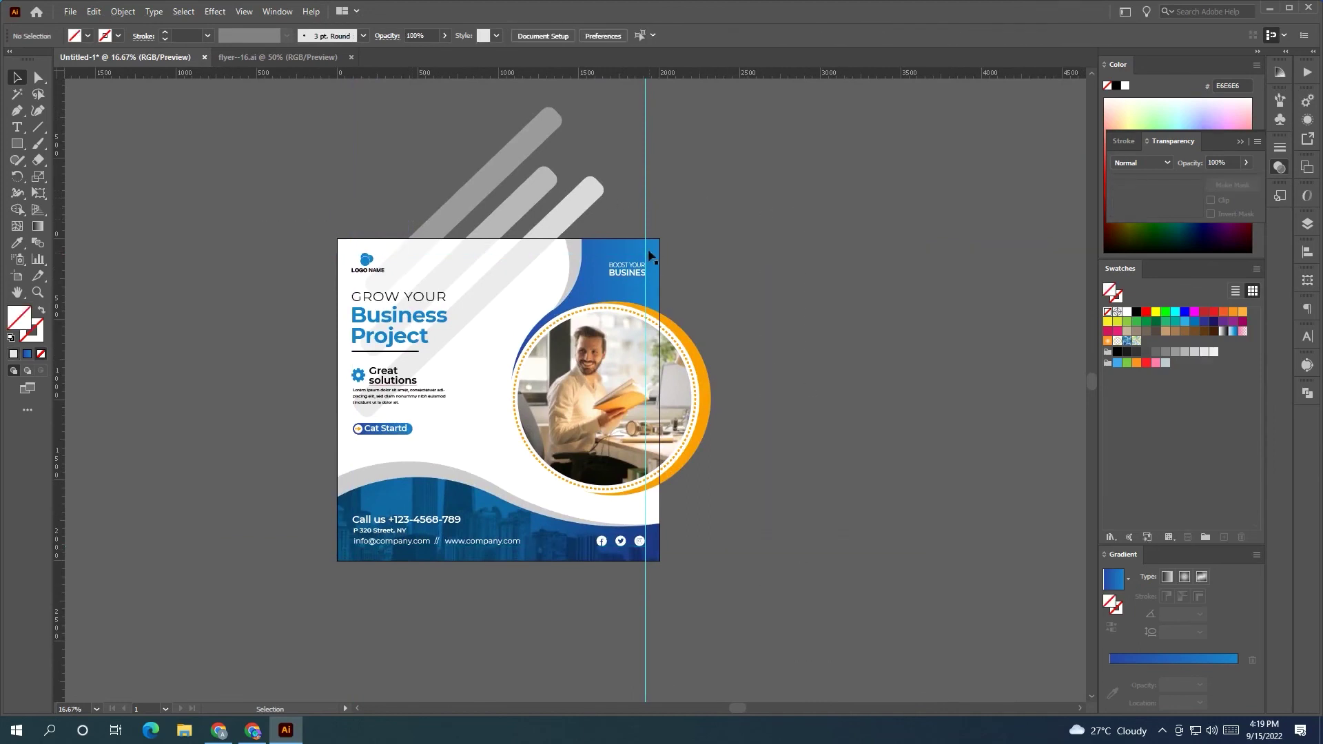
pyautogui.click(17, 144)
pyautogui.click(387, 392)
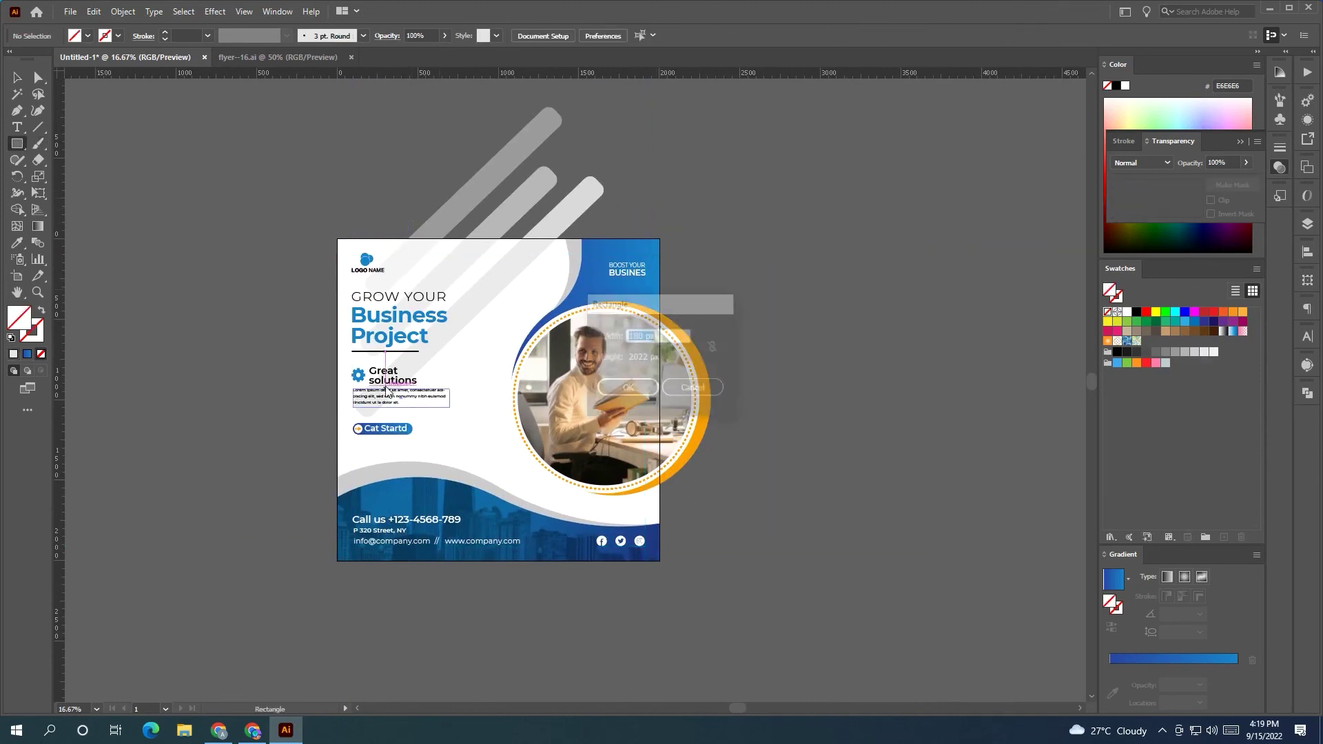
pyautogui.write('2000')
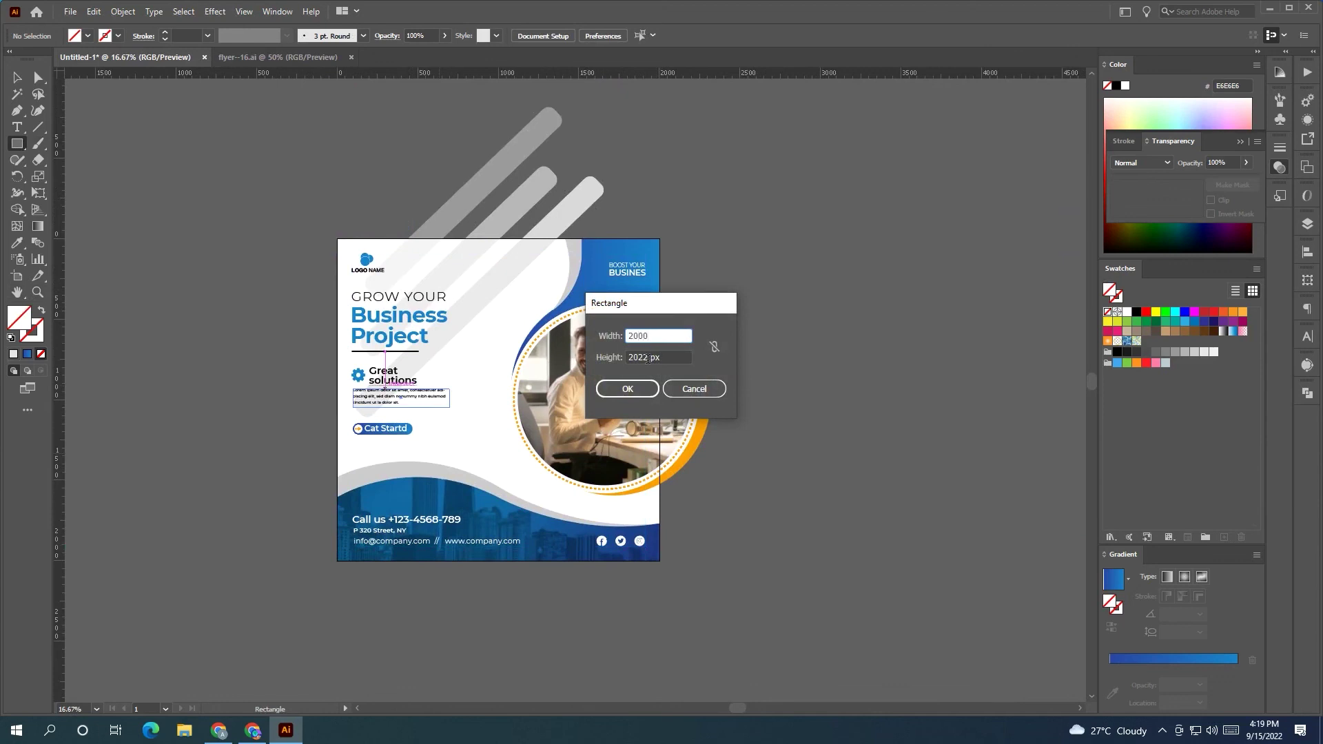
pyautogui.moveTo(647, 357); pyautogui.dragTo(639, 359)
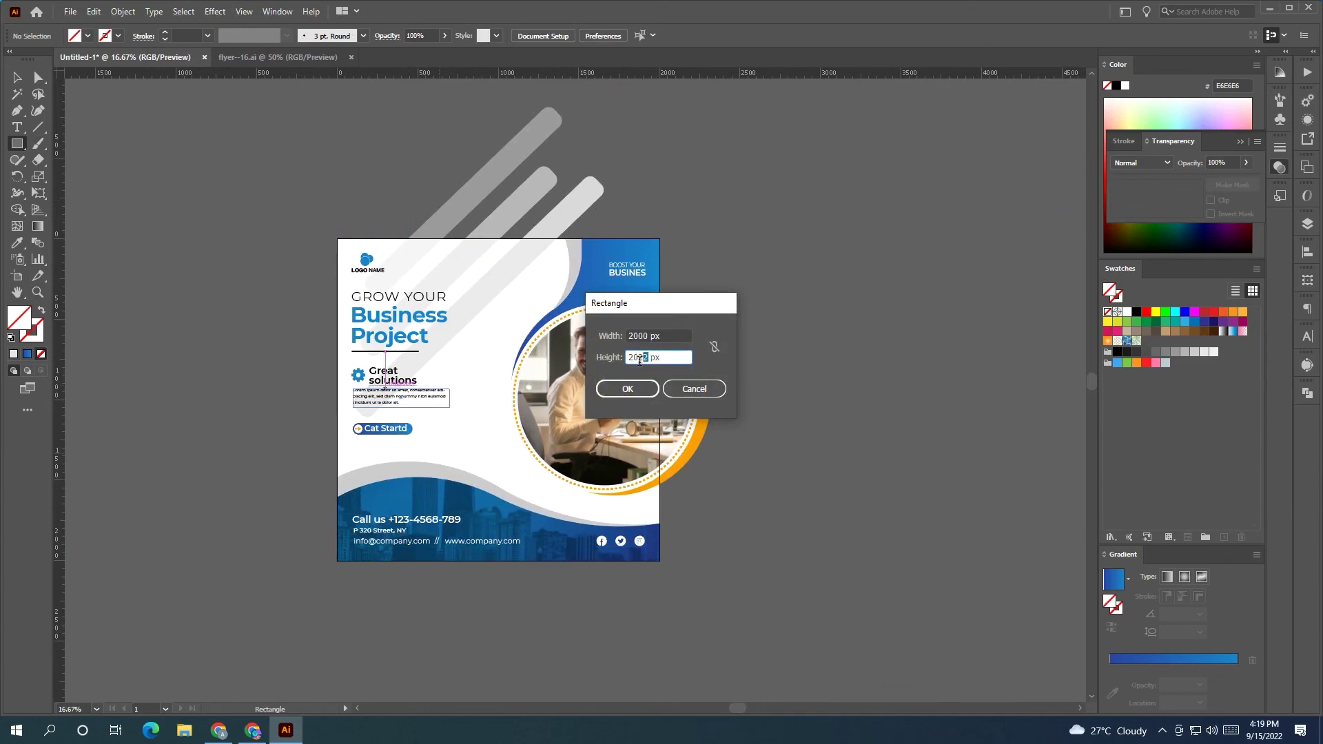
pyautogui.click(627, 389)
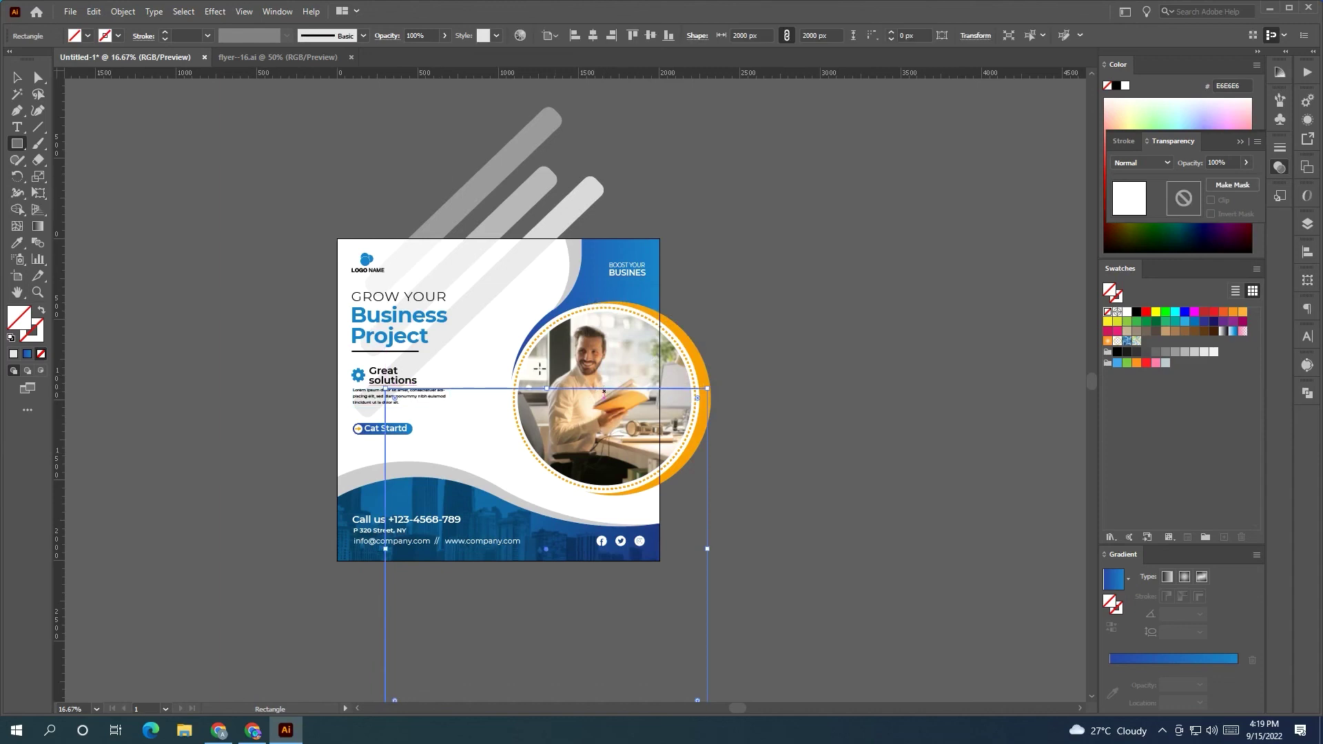
# - Fill the new rectangle white and centre it horizontally and vertically on the artboard
pyautogui.press('v')
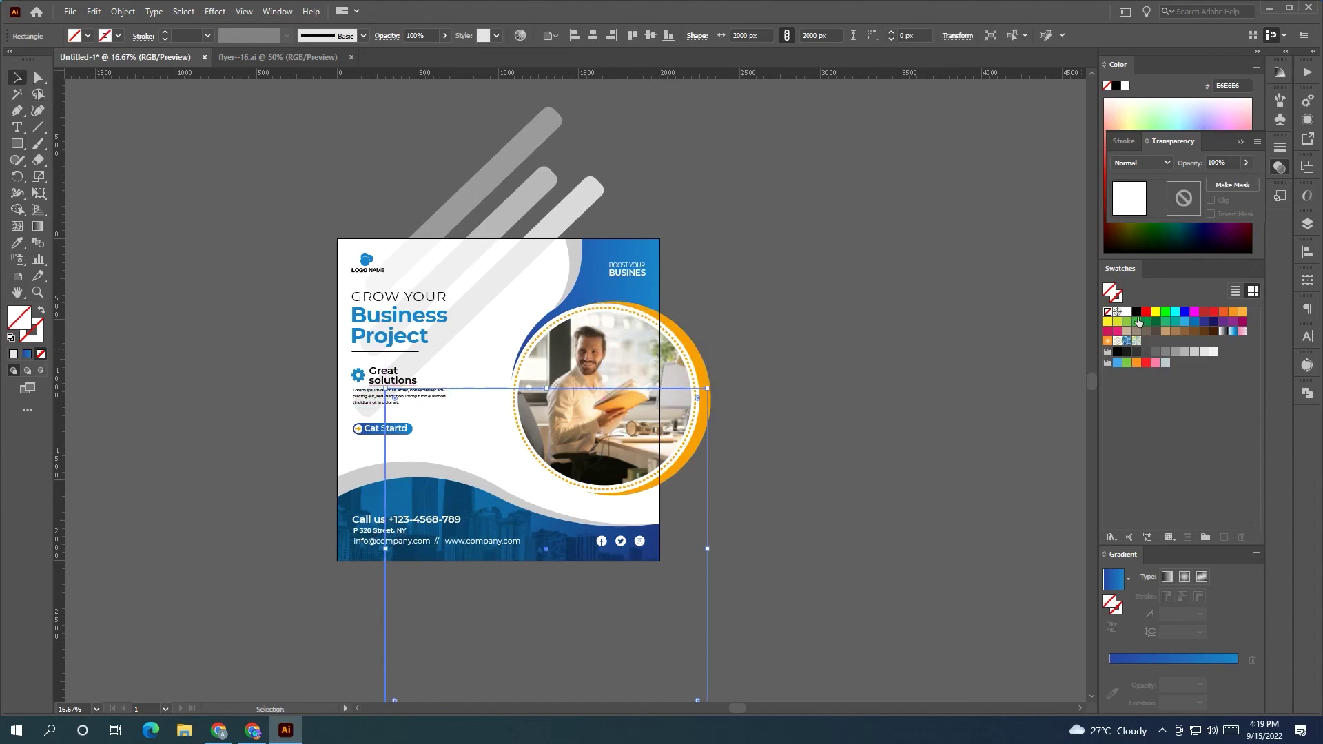
pyautogui.click(1127, 312)
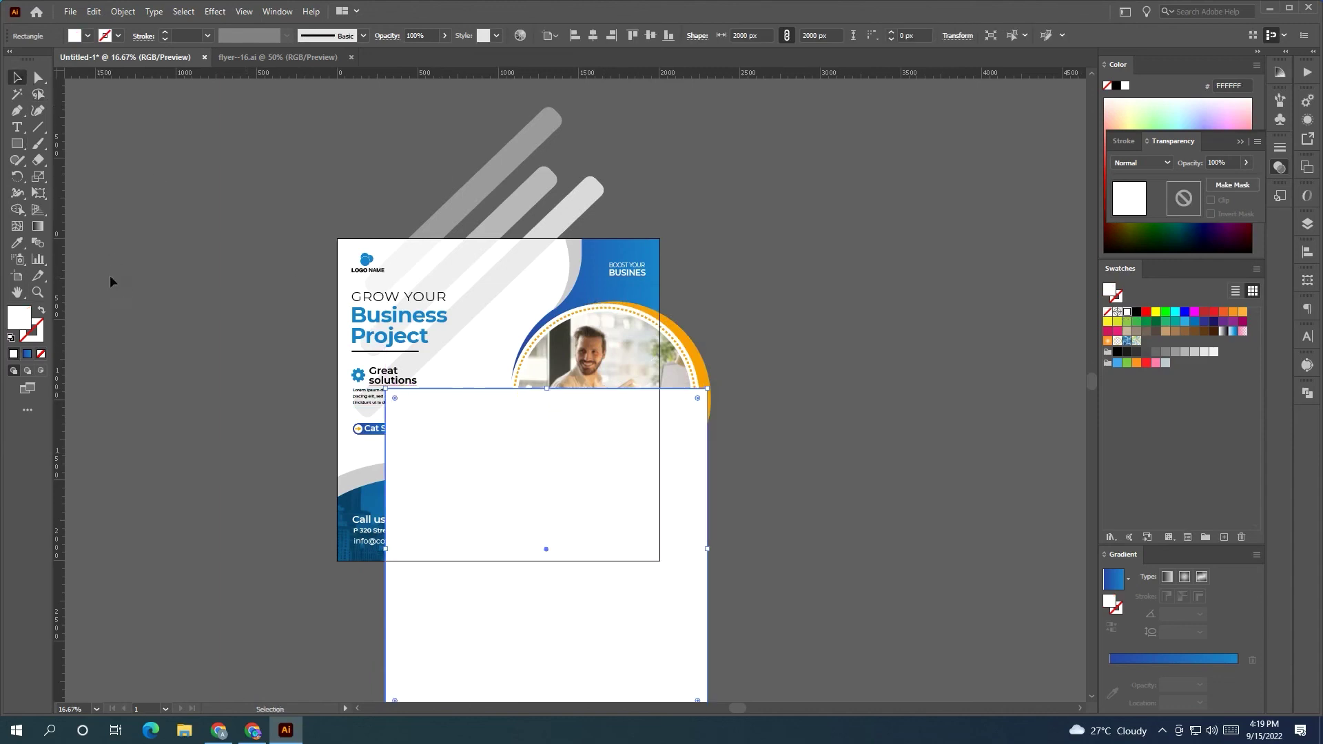
pyautogui.click(592, 35)
pyautogui.click(651, 35)
pyautogui.click(791, 448)
# - Select all the flyer artwork and make a clipping mask from the white square
pyautogui.moveTo(284, 181); pyautogui.dragTo(483, 335)
pyautogui.rightClick(482, 334)
pyautogui.click(532, 452)
pyautogui.click(790, 471)
pyautogui.hotkey('ctrl', '+')
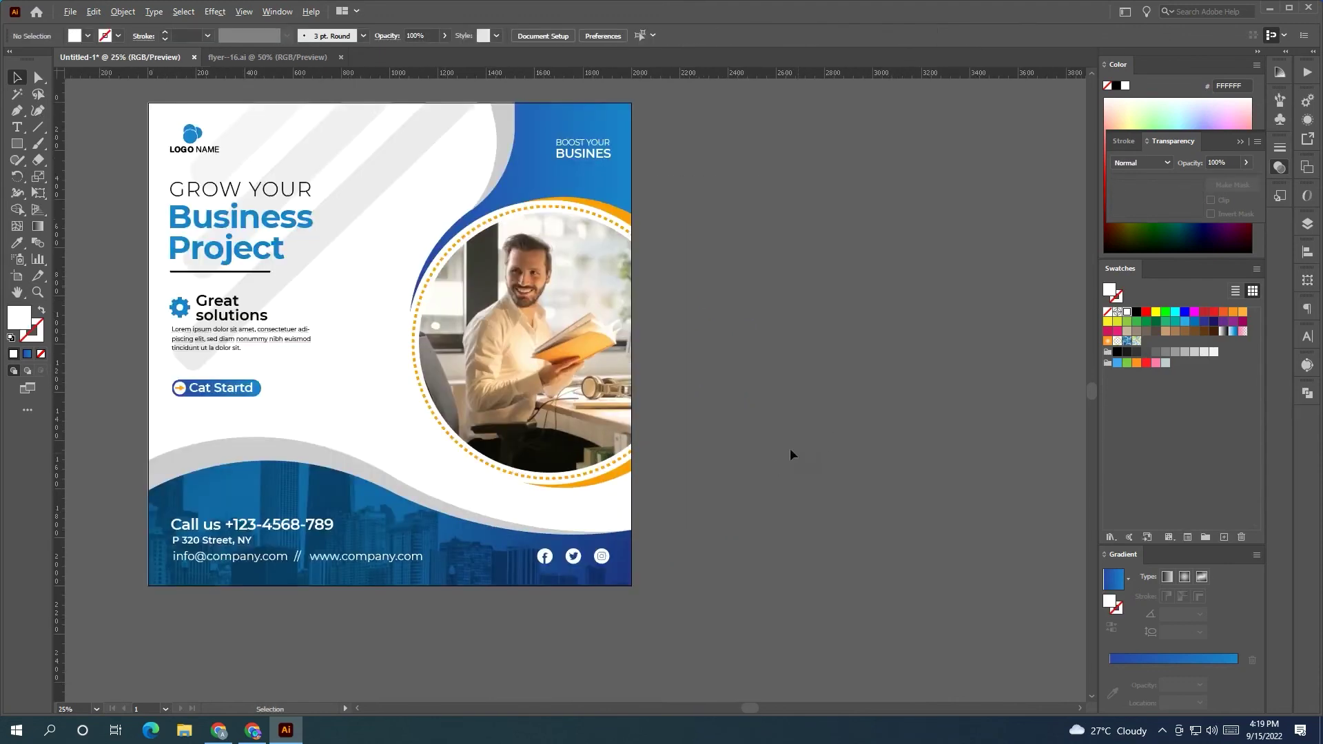
pyautogui.scroll(-1, 870, 489)
pyautogui.moveTo(870, 489); pyautogui.dragTo(762, 421)
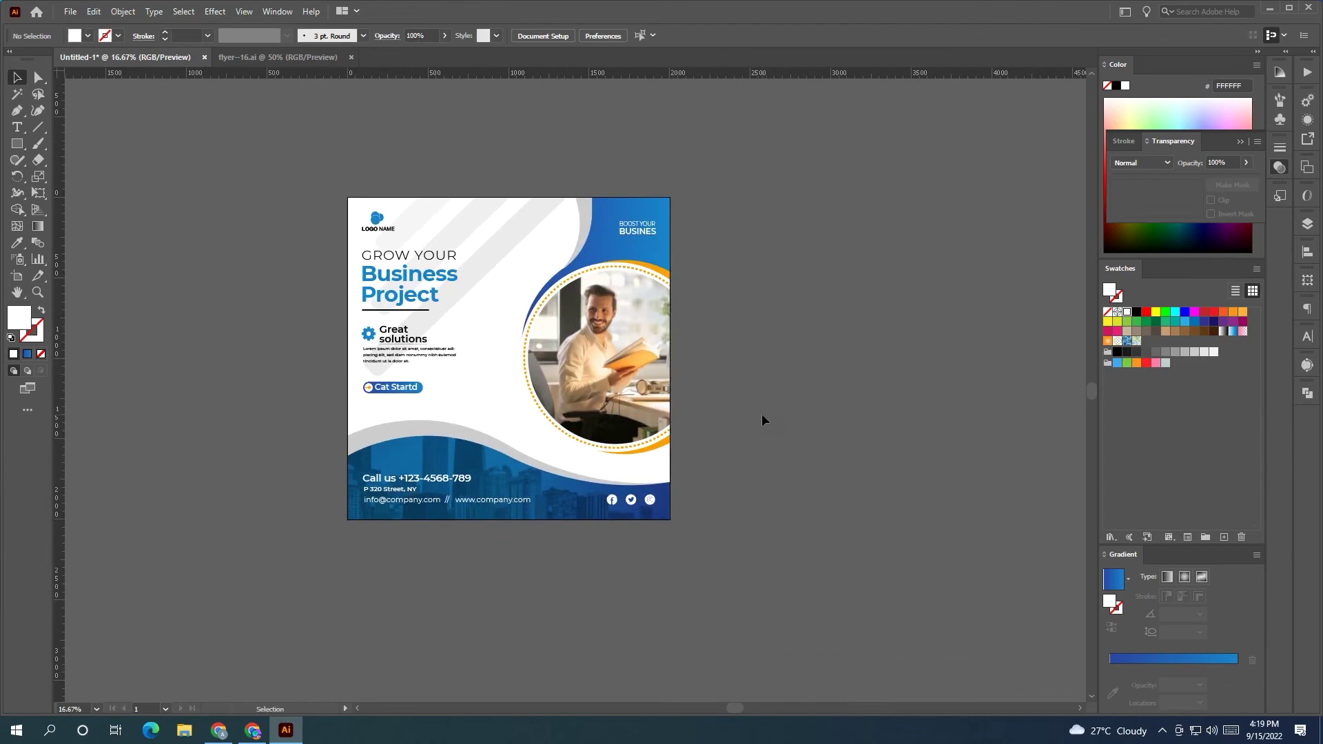